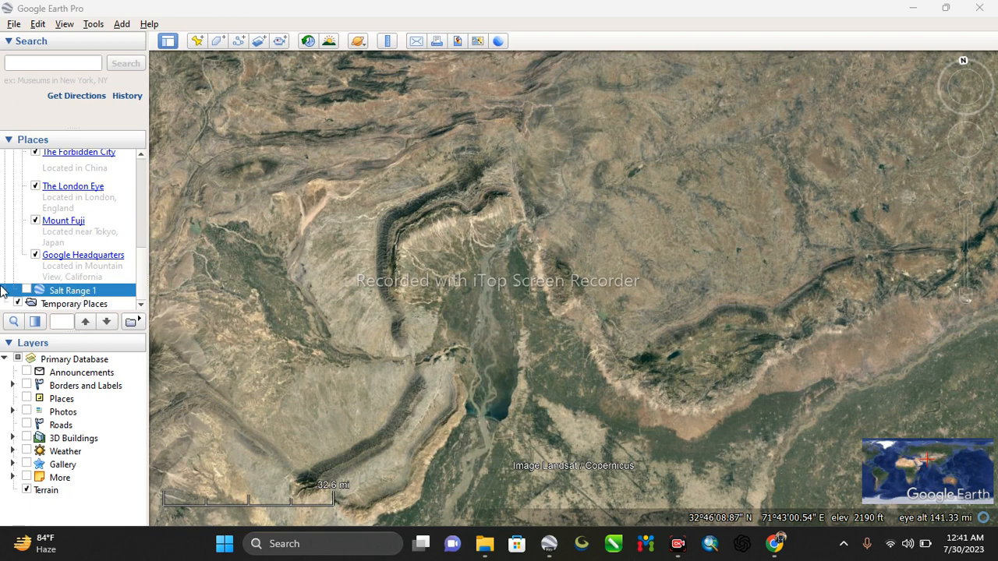
Show the Salt Range 1 geological map overlay and follow its mapped outcrops northward along the range.
click(27, 291)
scroll(583, 266, up, 5)
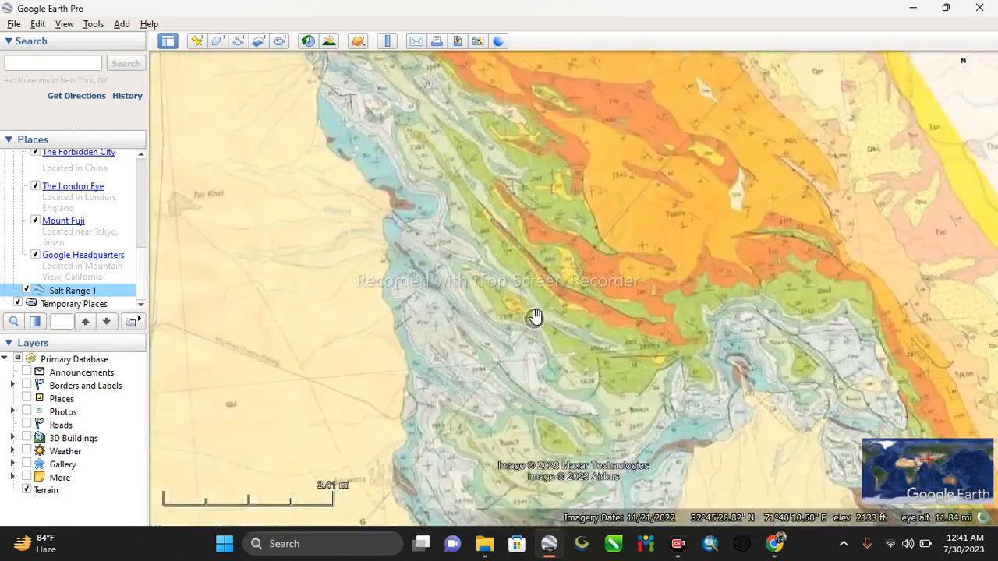
scroll(535, 316, up, 3)
middle_drag(524, 298, 447, 311)
scroll(450, 309, down, 2)
scroll(452, 307, down, 2)
drag(530, 261, 492, 376)
mouse_move(479, 284)
mouse_down()
mouse_move(482, 377)
mouse_move(459, 314)
mouse_move(423, 401)
mouse_up()
drag(458, 245, 437, 376)
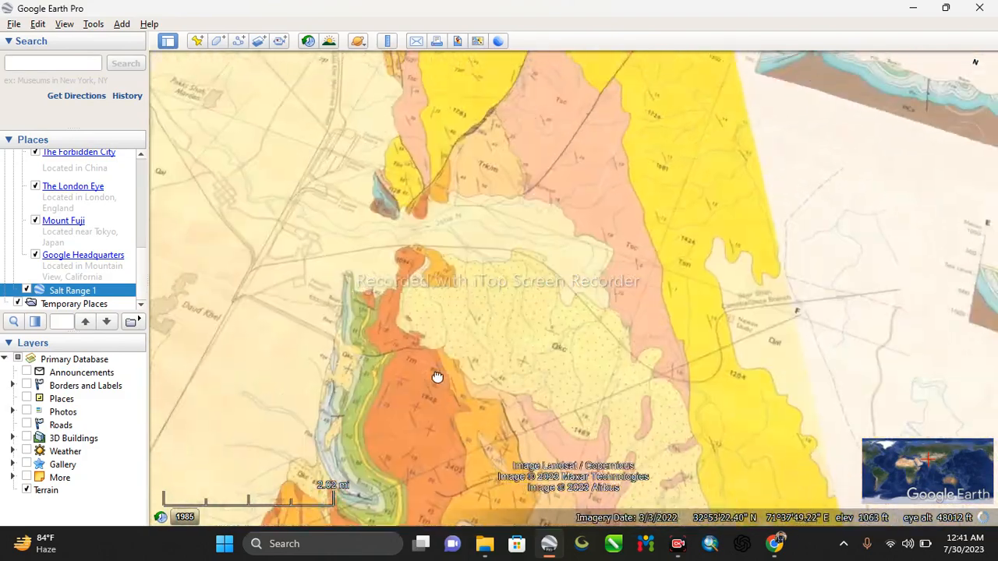
Examine the geological map near Kalabagh, around the contact between the Jsd and PCs units.
scroll(437, 375, down, 1)
scroll(434, 298, down, 2)
scroll(434, 299, down, 3)
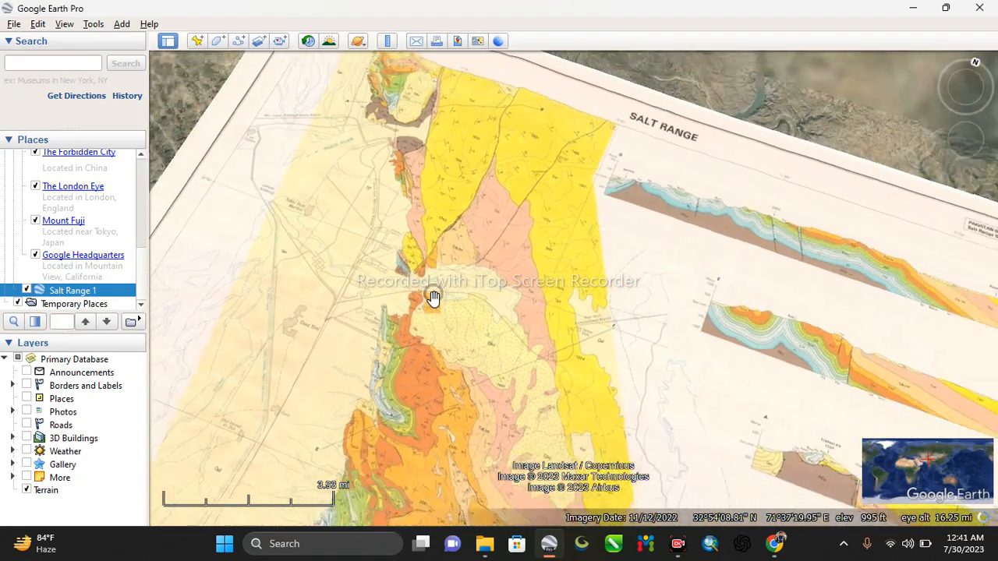
scroll(391, 117, up, 3)
scroll(392, 116, up, 3)
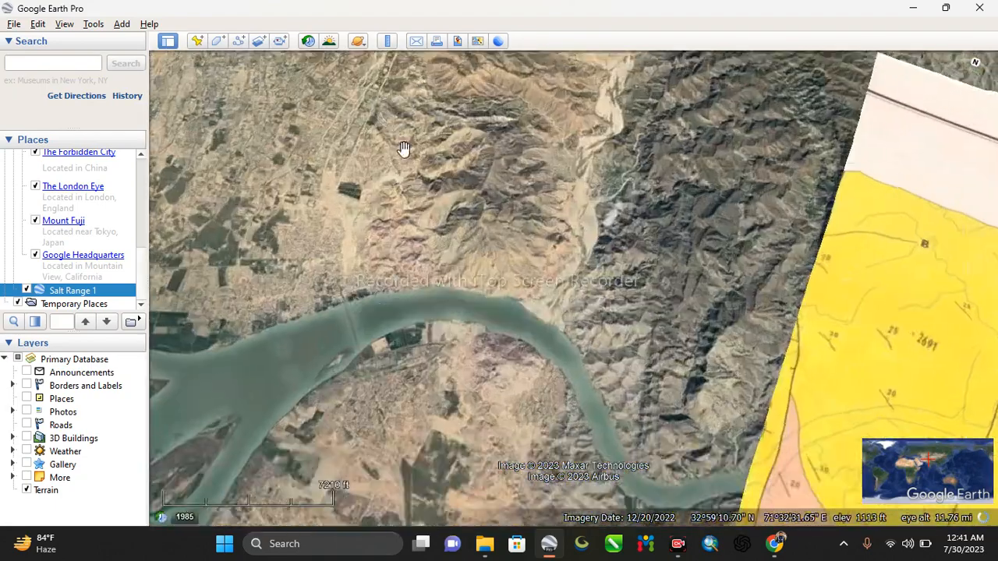
scroll(444, 242, up, 3)
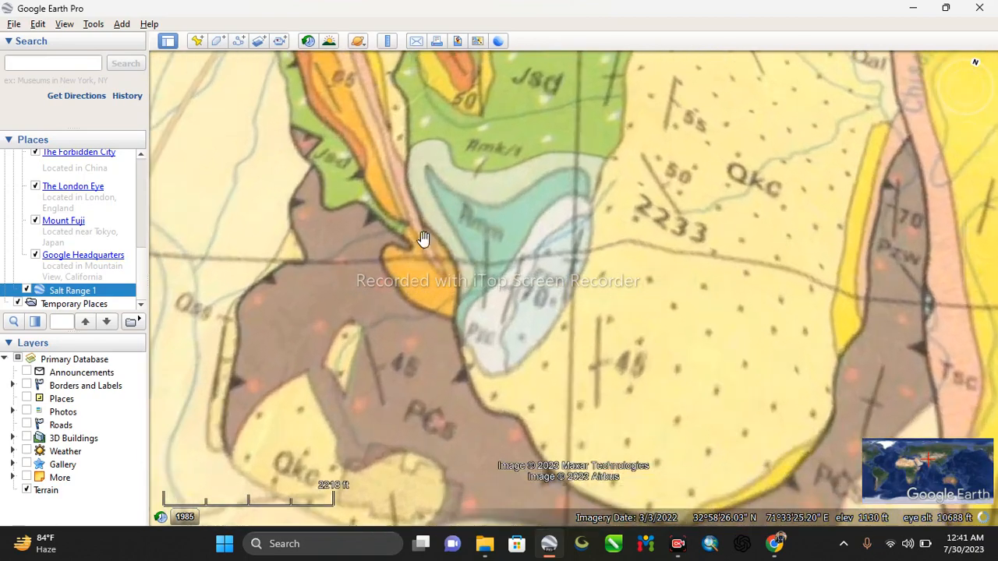
scroll(442, 302, down, 2)
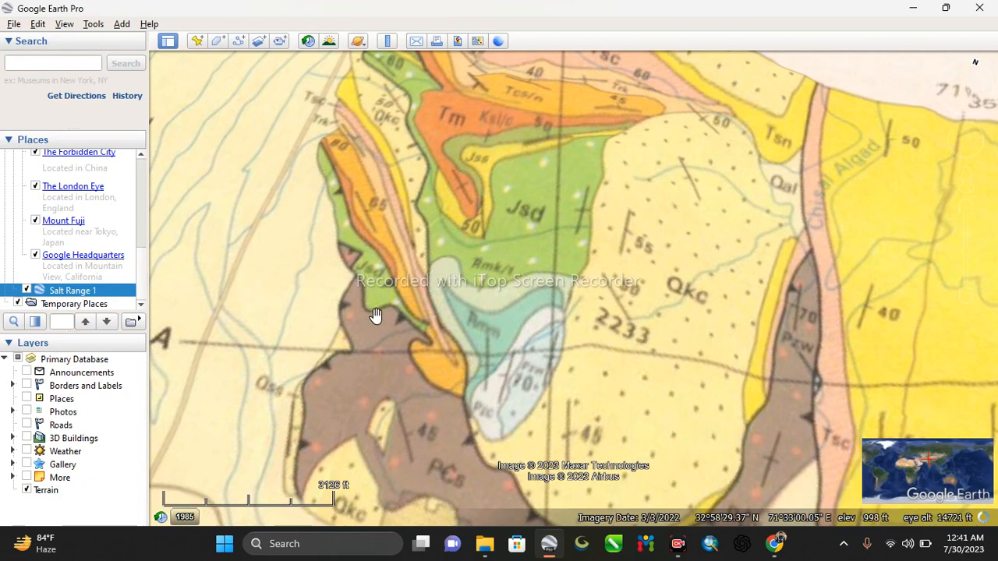
scroll(401, 296, up, 3)
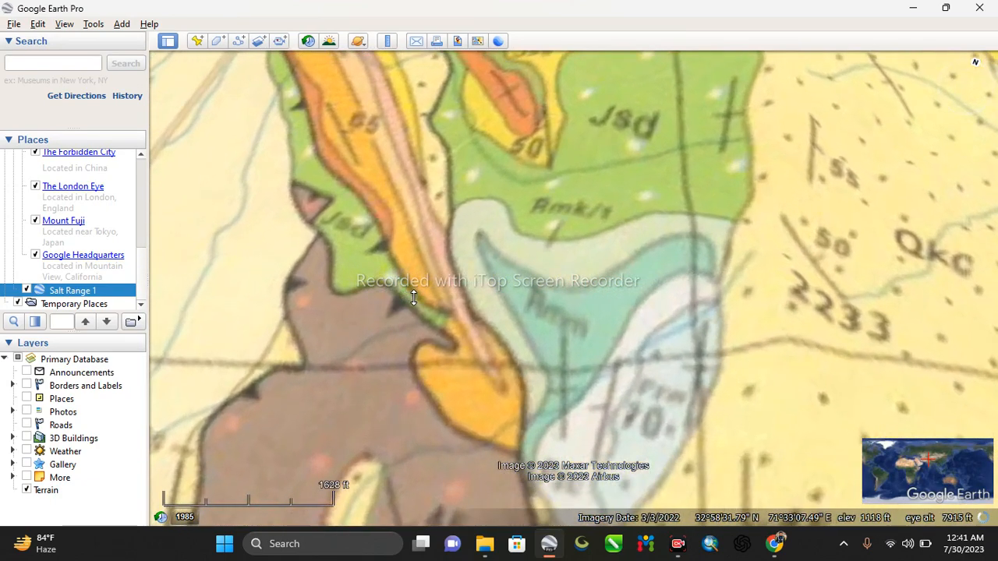
middle_drag(416, 200, 403, 242)
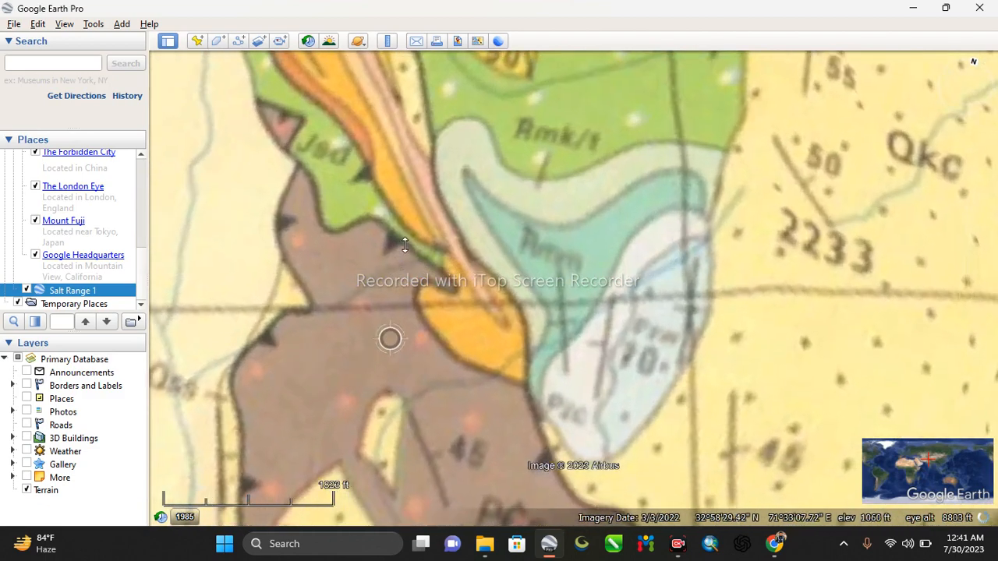
scroll(421, 234, down, 2)
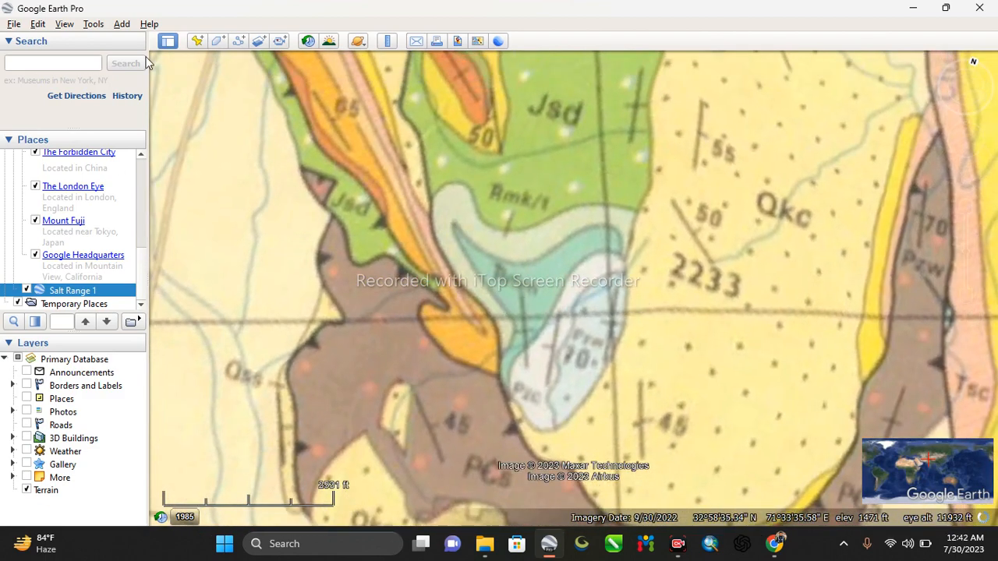
Draw a new closed four-sided path around the Jsd, Rmk/t and PCs contact area north of Kalabagh.
click(238, 43)
drag(254, 69, 98, 102)
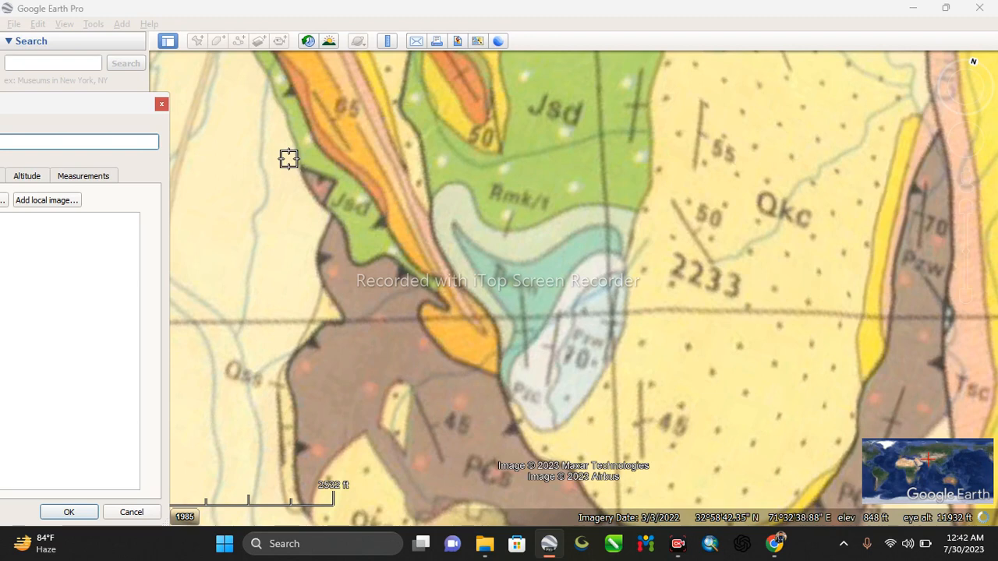
click(288, 160)
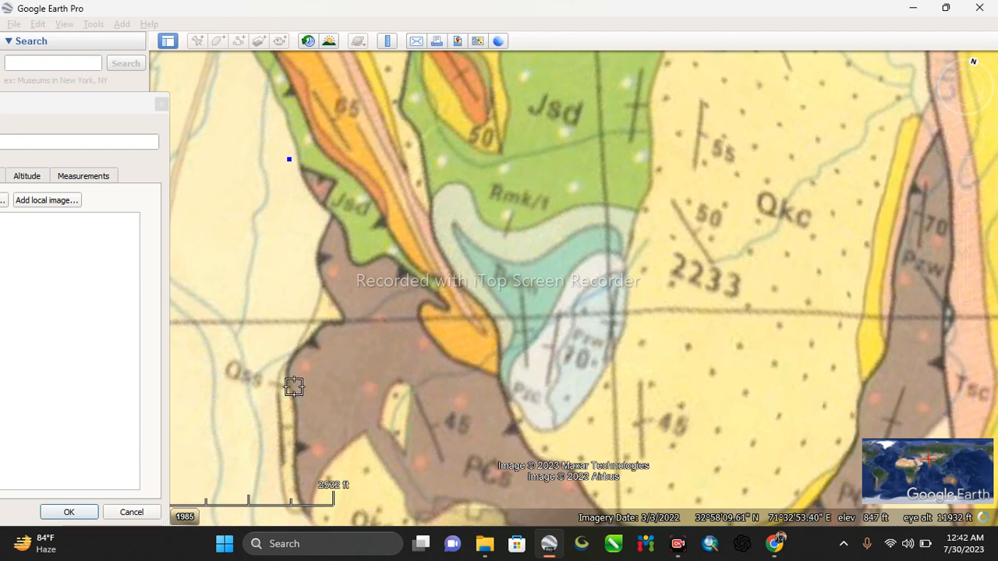
click(573, 371)
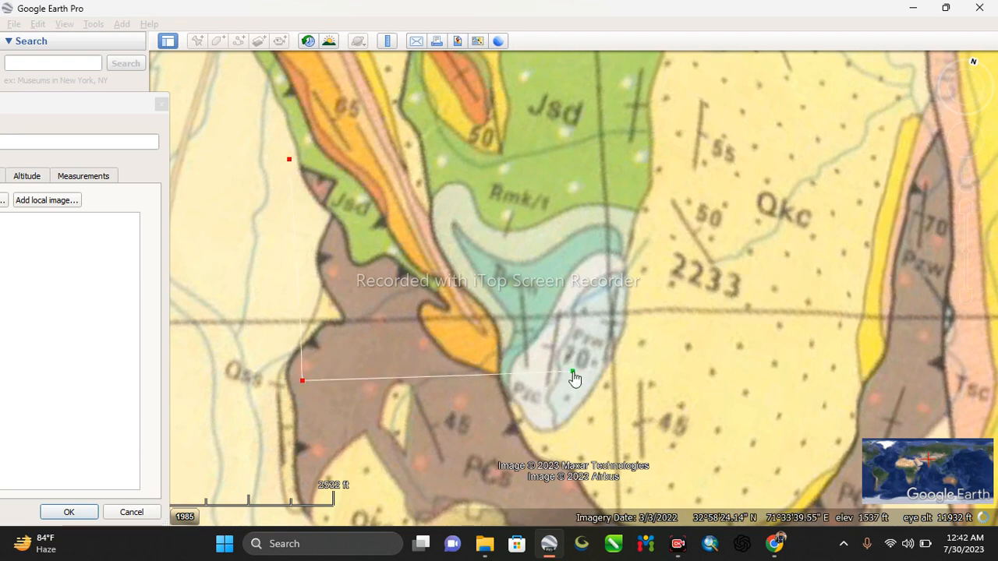
click(553, 150)
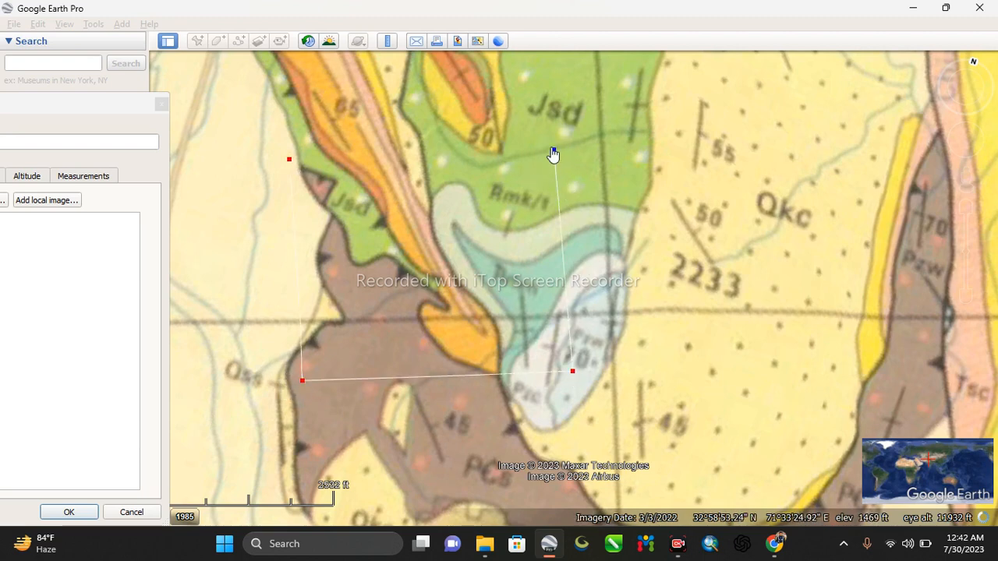
click(298, 162)
drag(298, 162, 289, 161)
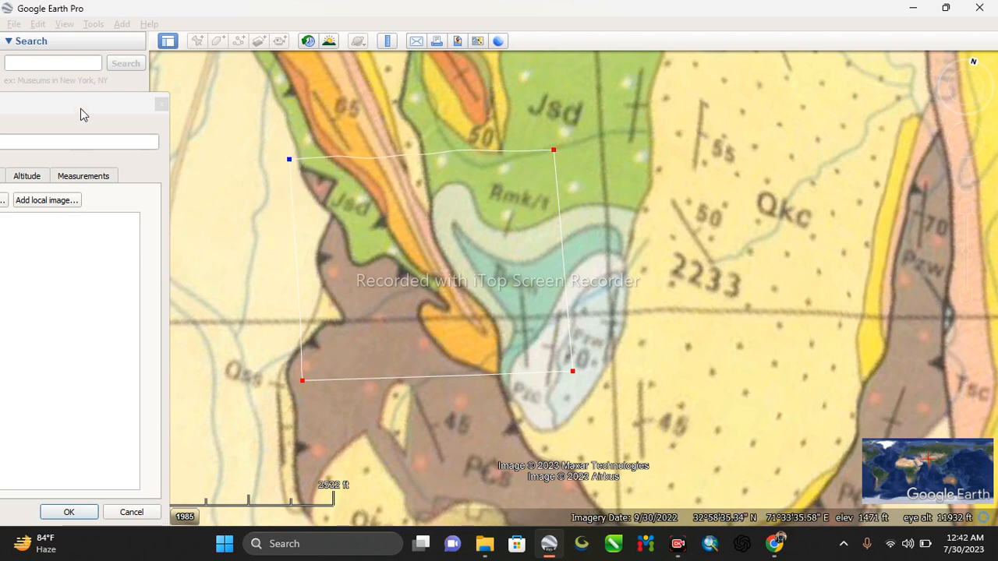
Name the new path Practice Map and set its line width to 2.0.
drag(107, 107, 262, 90)
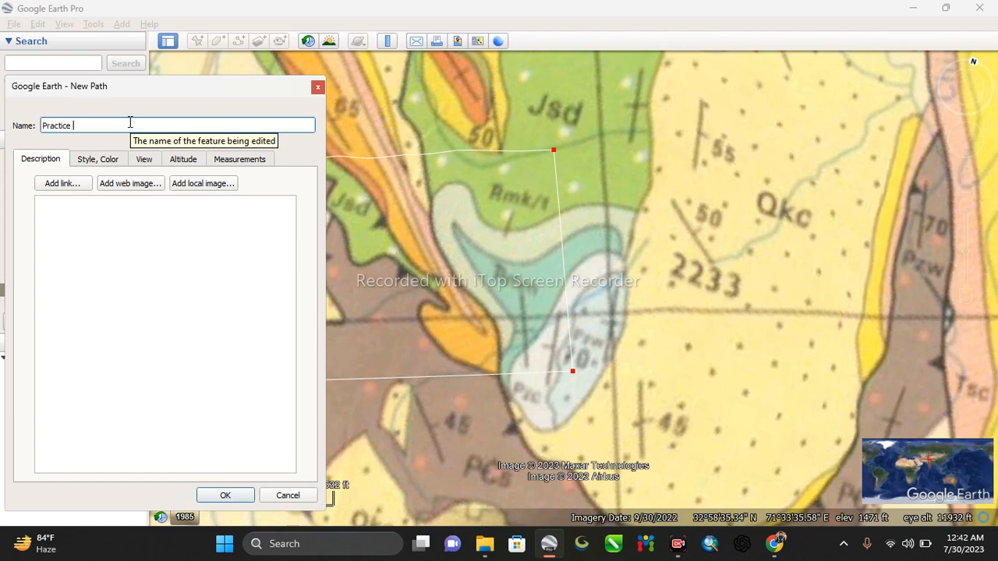
click(120, 167)
click(154, 206)
click(155, 208)
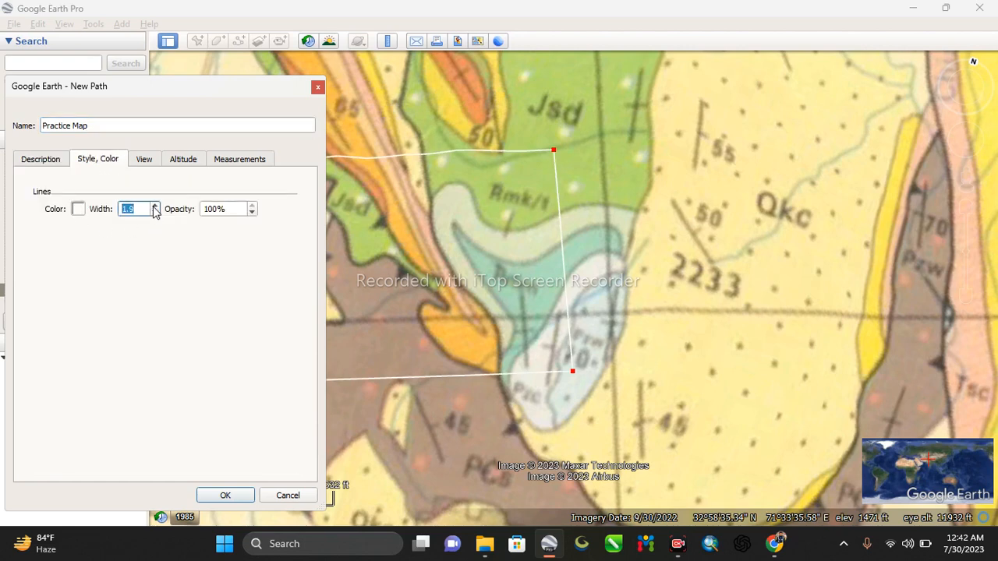
Set the path's line color to black (#000000) and save the path.
click(77, 209)
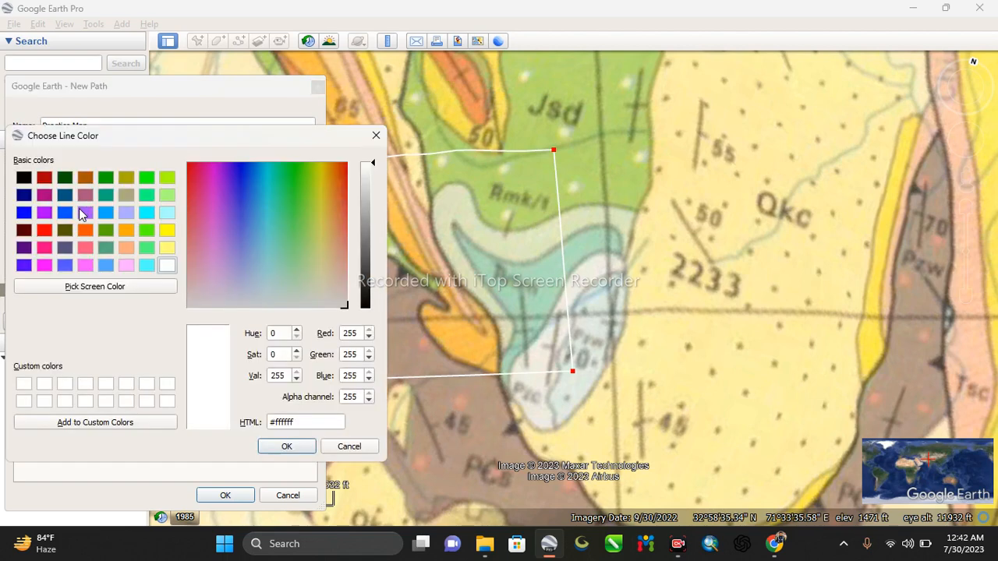
click(24, 178)
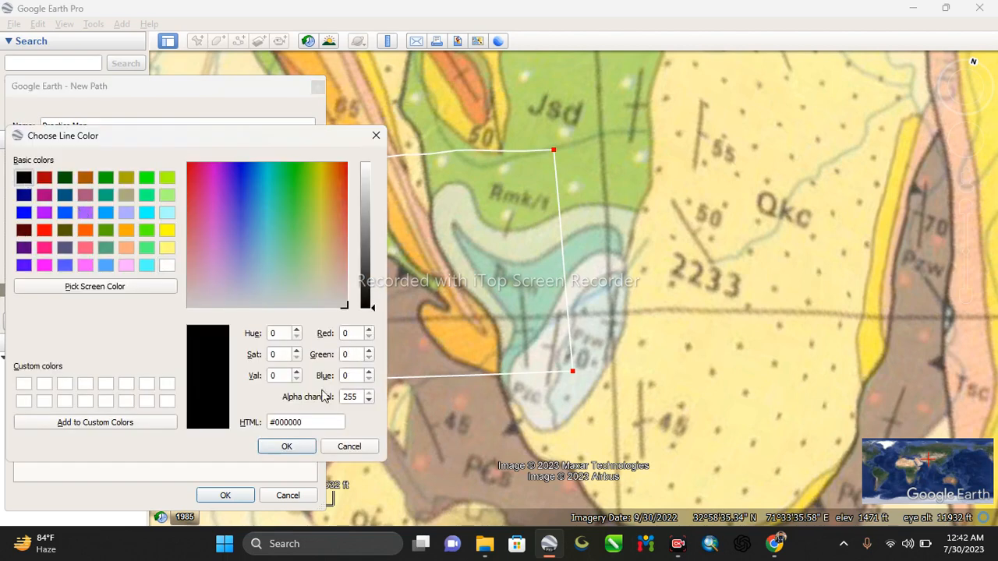
click(289, 446)
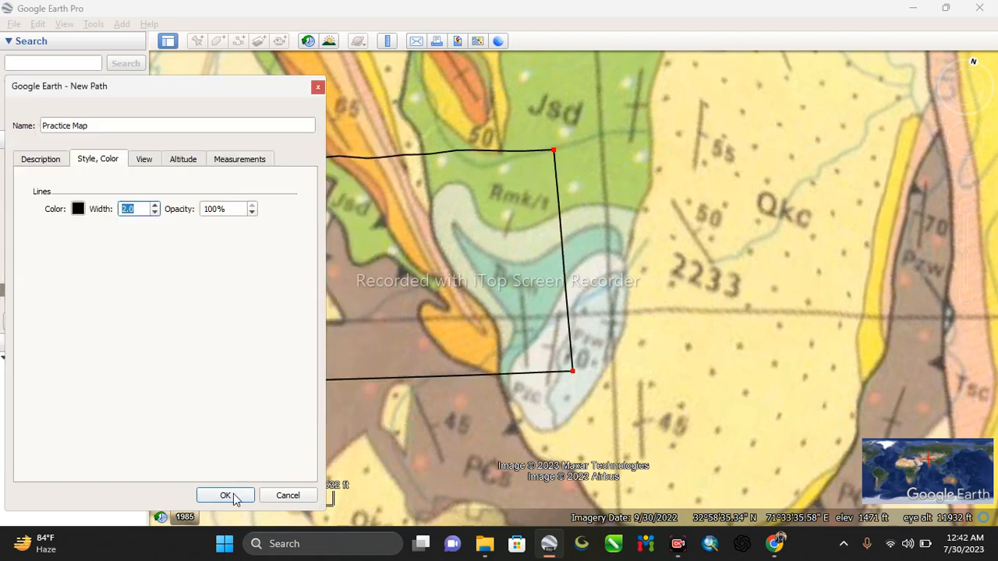
click(225, 495)
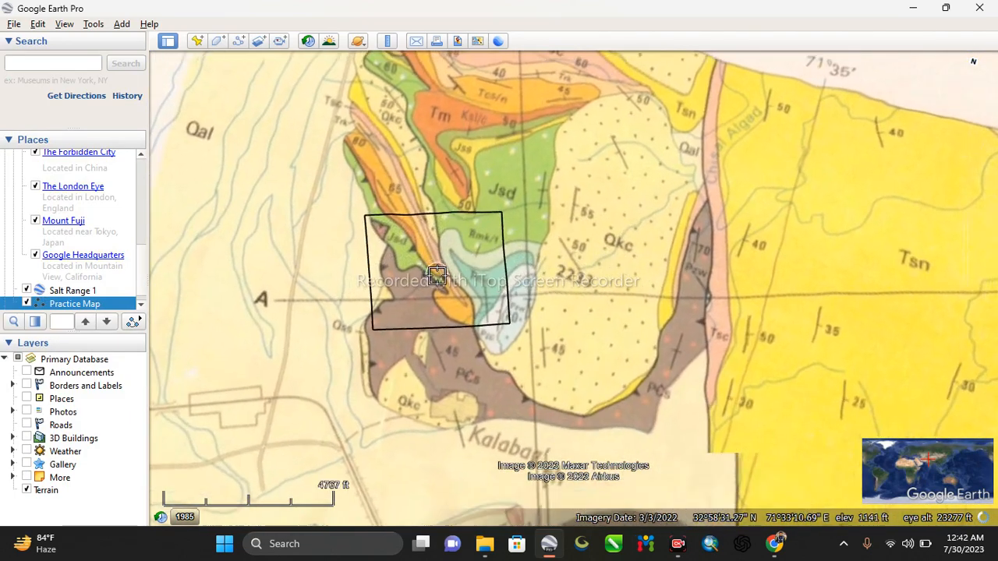
Check the Practice Map outline against the geological map by toggling its visibility, and hide the Salt Range 1 overlay.
scroll(437, 275, up, 3)
middle_drag(528, 292, 520, 311)
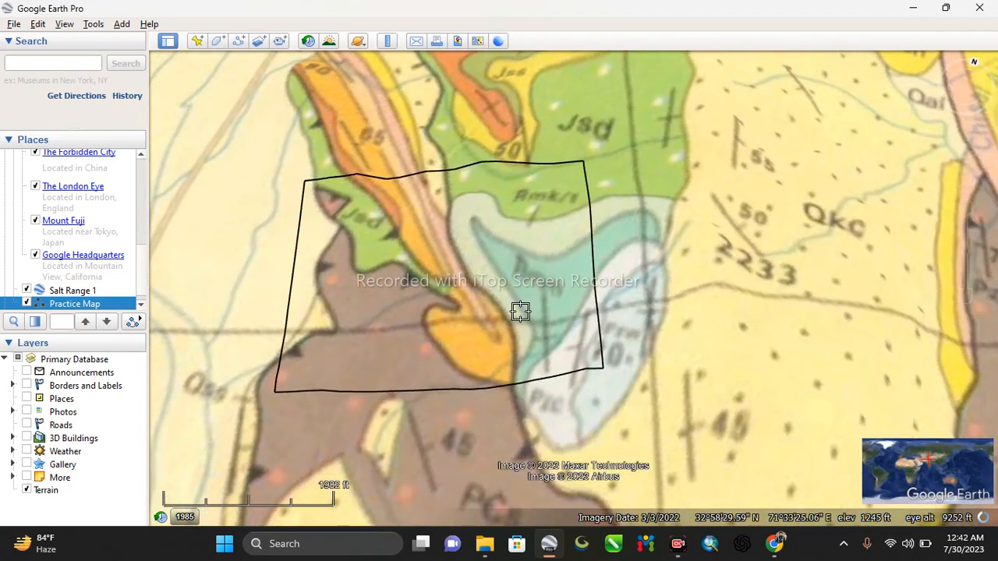
scroll(520, 311, down, 5)
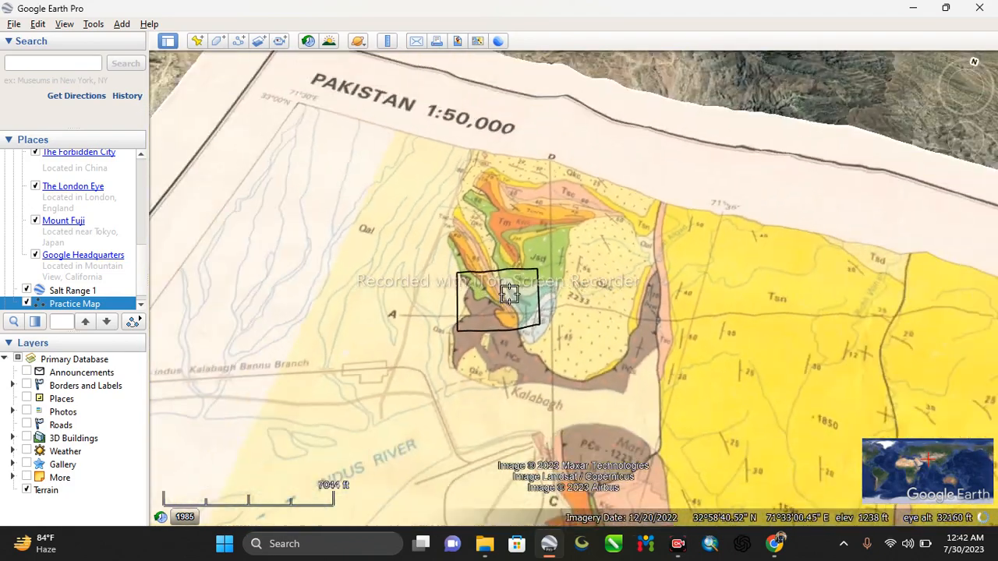
scroll(508, 296, up, 4)
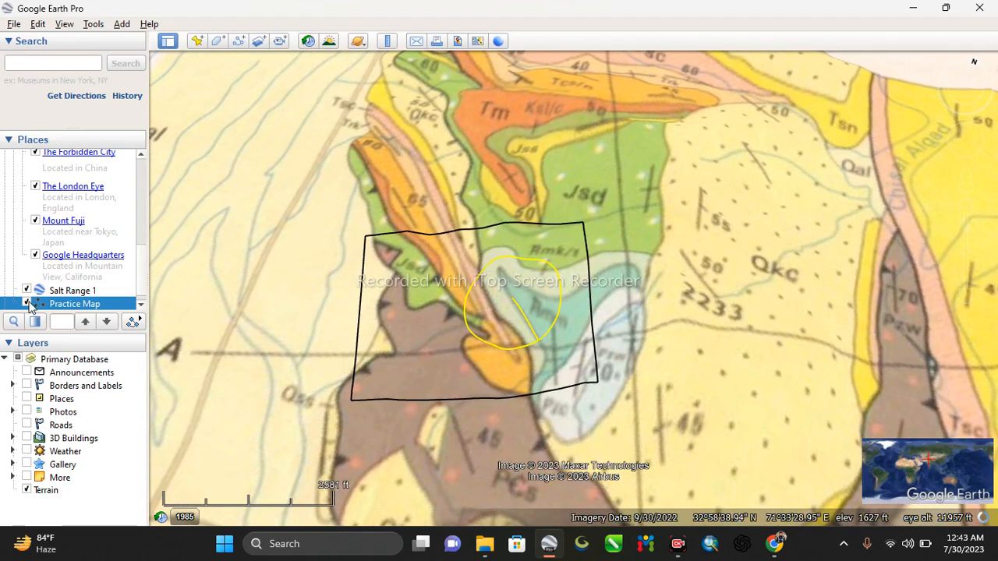
click(26, 304)
click(26, 304)
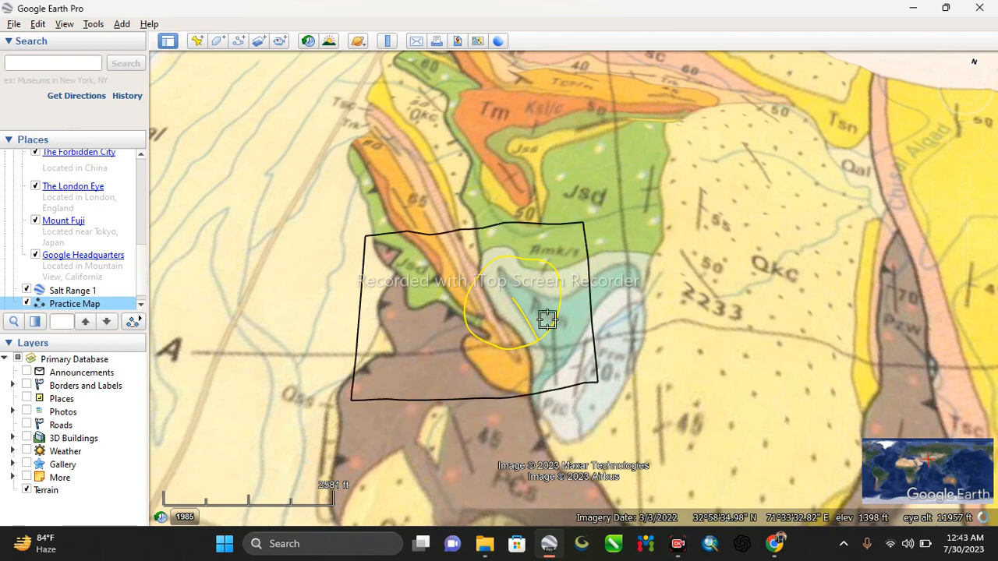
click(27, 290)
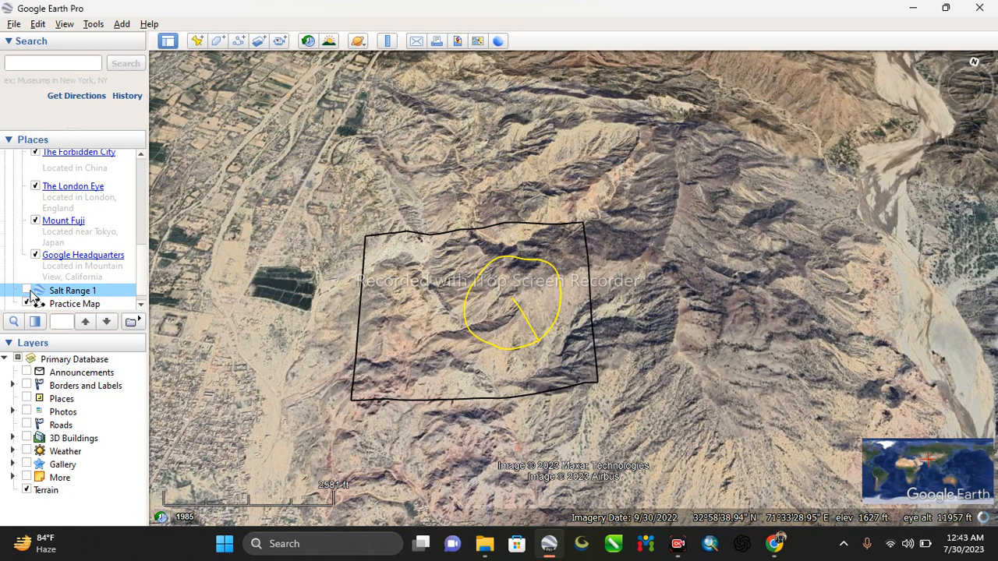
click(526, 326)
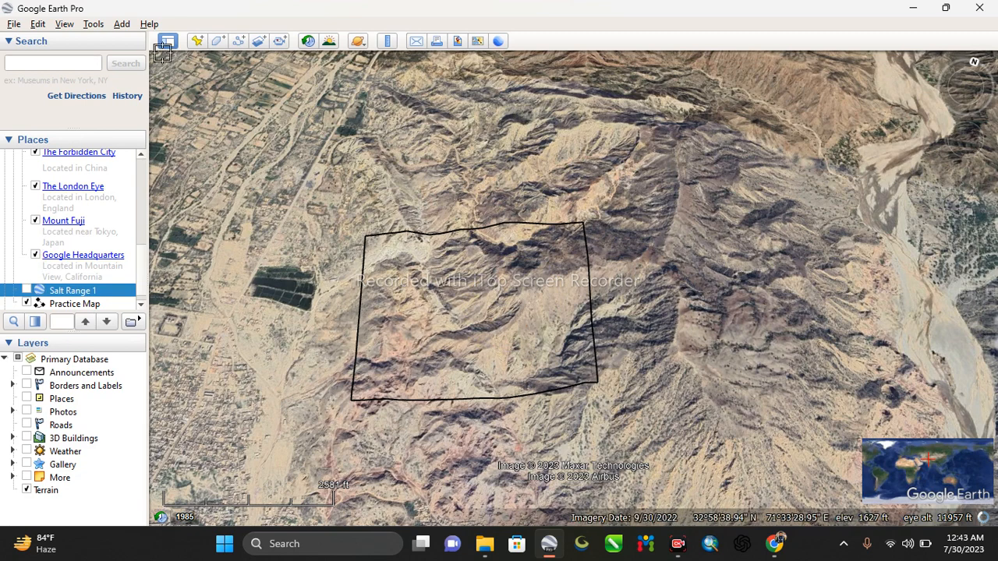
click(239, 41)
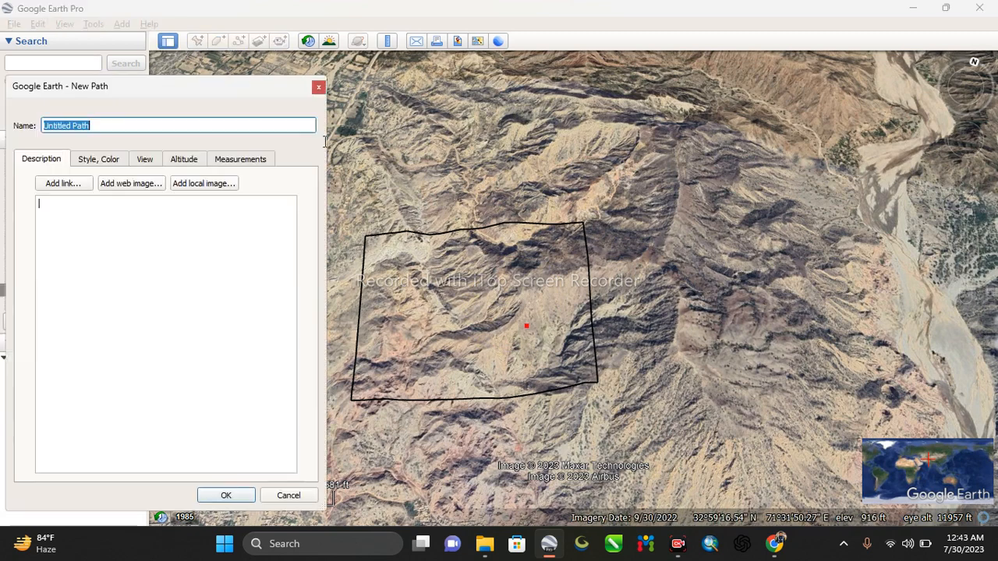
click(319, 87)
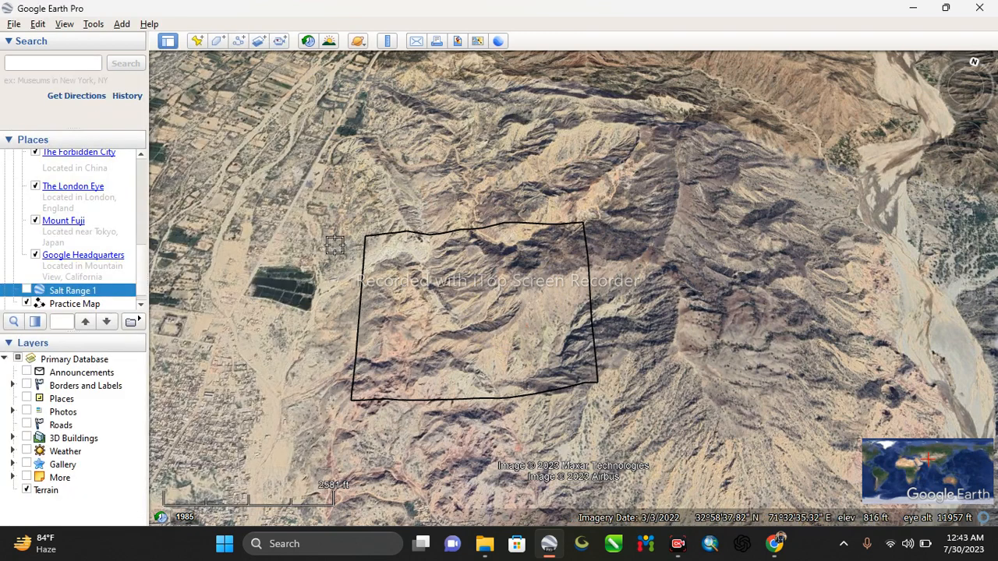
Examine the satellite imagery and terrain inside and around the Practice Map boundary.
scroll(334, 245, down, 5)
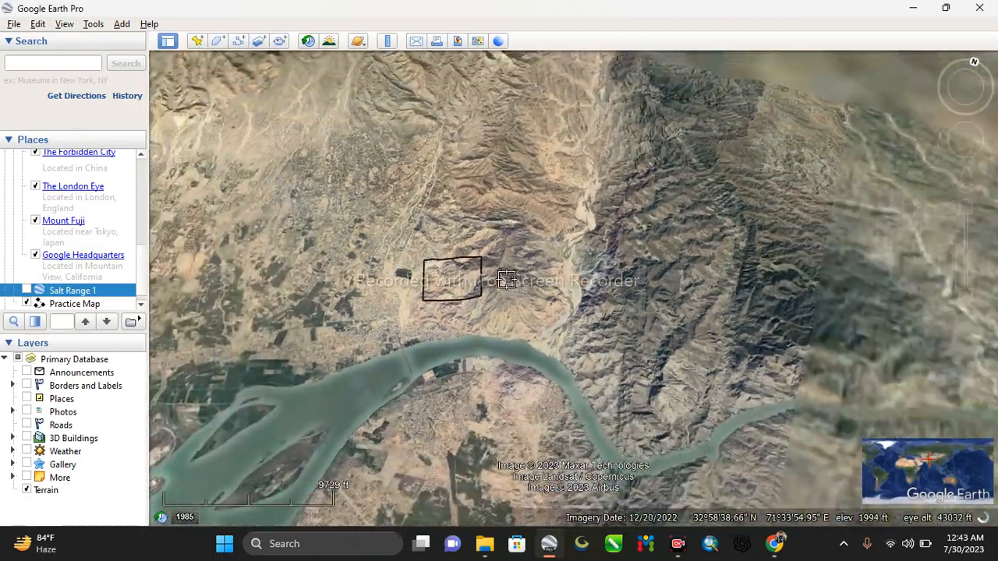
middle_drag(507, 279, 505, 271)
scroll(424, 289, up, 3)
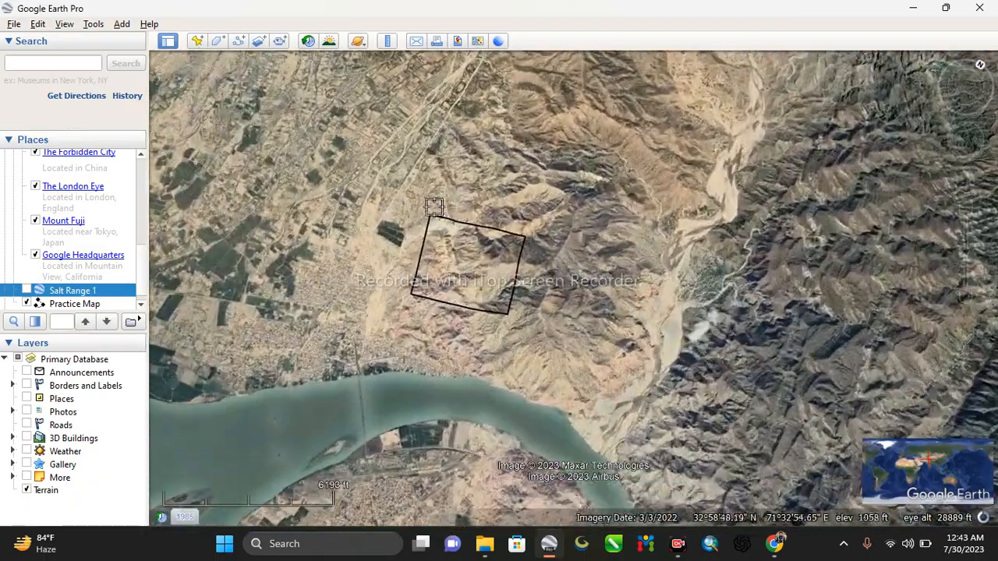
scroll(471, 245, up, 5)
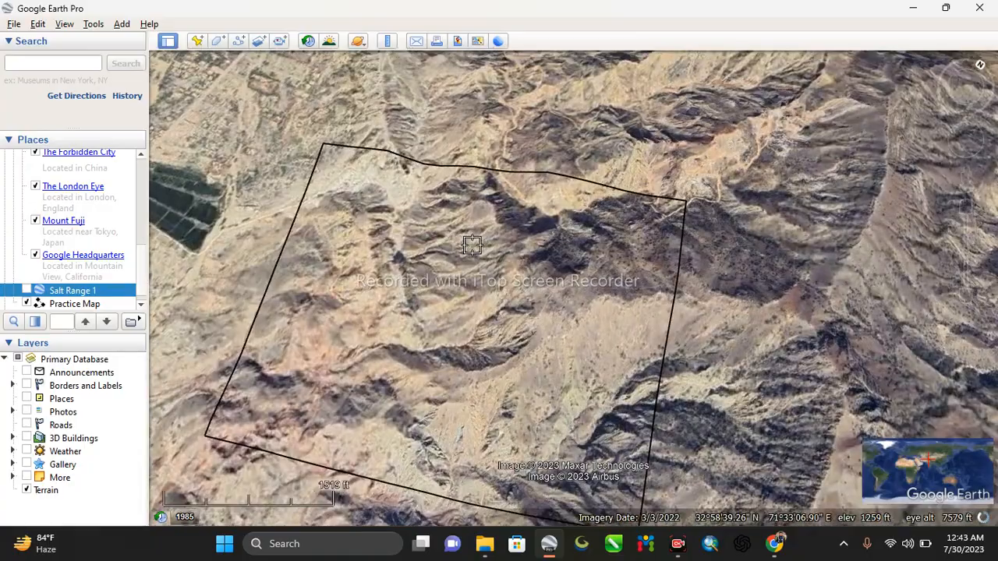
middle_drag(574, 305, 558, 328)
scroll(480, 260, down, 3)
scroll(480, 261, down, 3)
Show the Salt Range 1 overlay again and review the mapped units inside the Practice Map boundary.
click(26, 292)
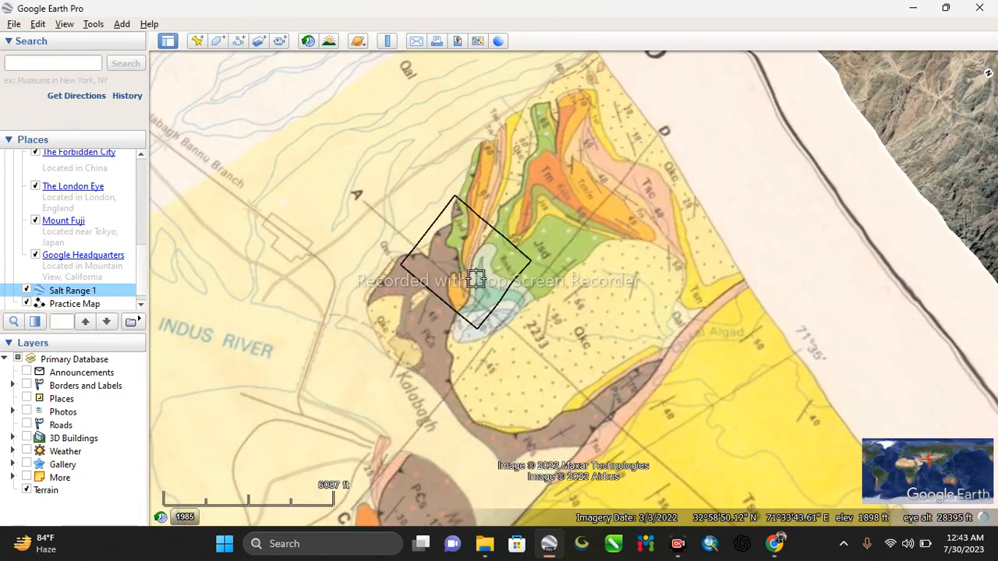
middle_drag(475, 279, 522, 275)
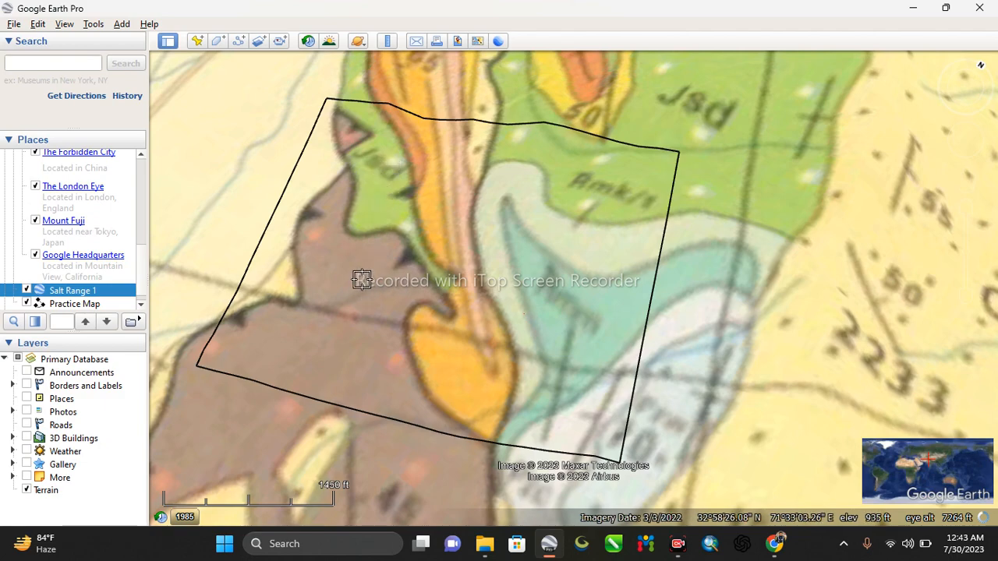
scroll(361, 280, down, 3)
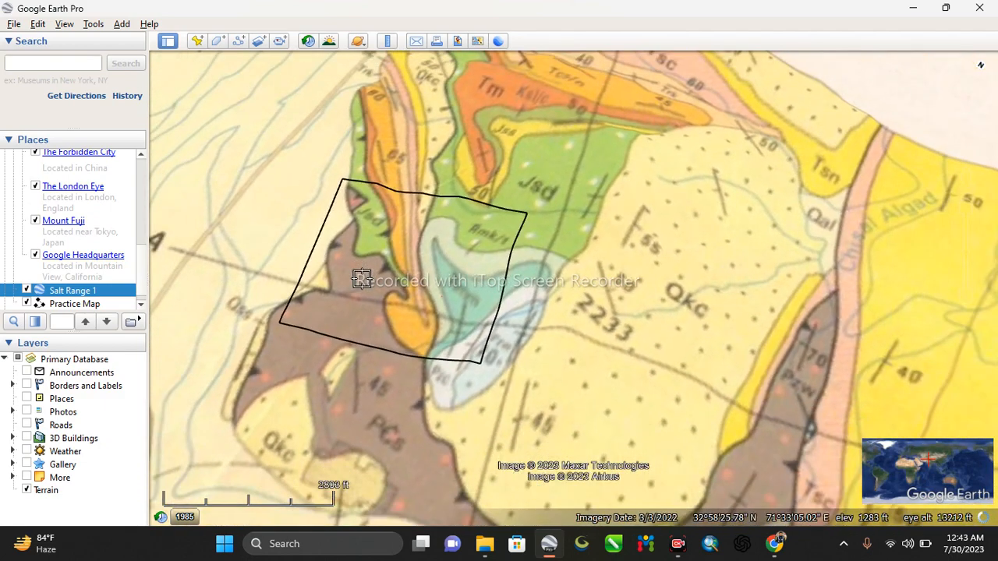
scroll(361, 279, down, 5)
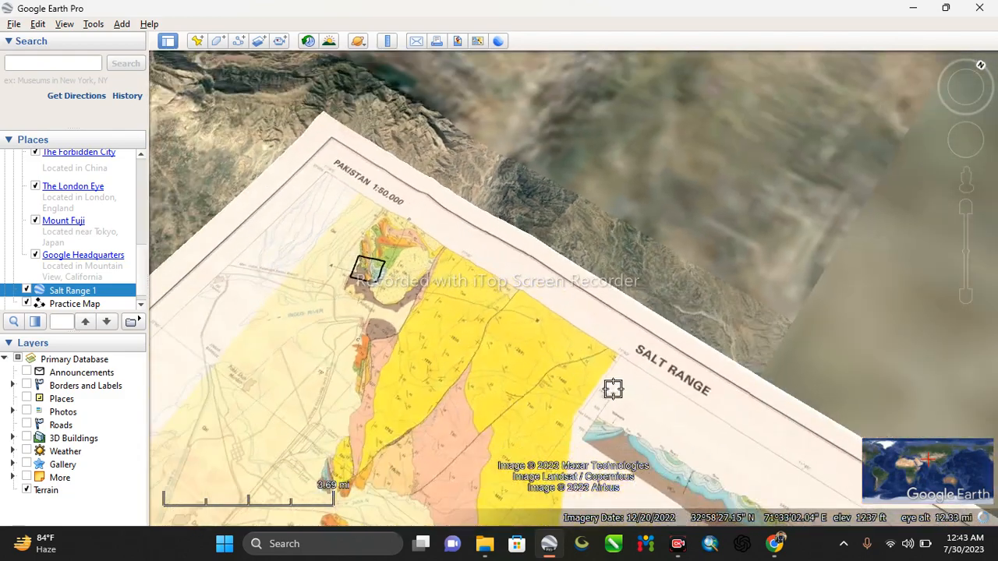
Examine the Salt Range geological map's legend, reading the formation symbols, groups and ages from the Cambrian to the Tertiary.
drag(614, 384, 553, 81)
scroll(609, 272, down, 2)
drag(676, 351, 554, 151)
middle_drag(671, 261, 721, 288)
scroll(722, 287, up, 6)
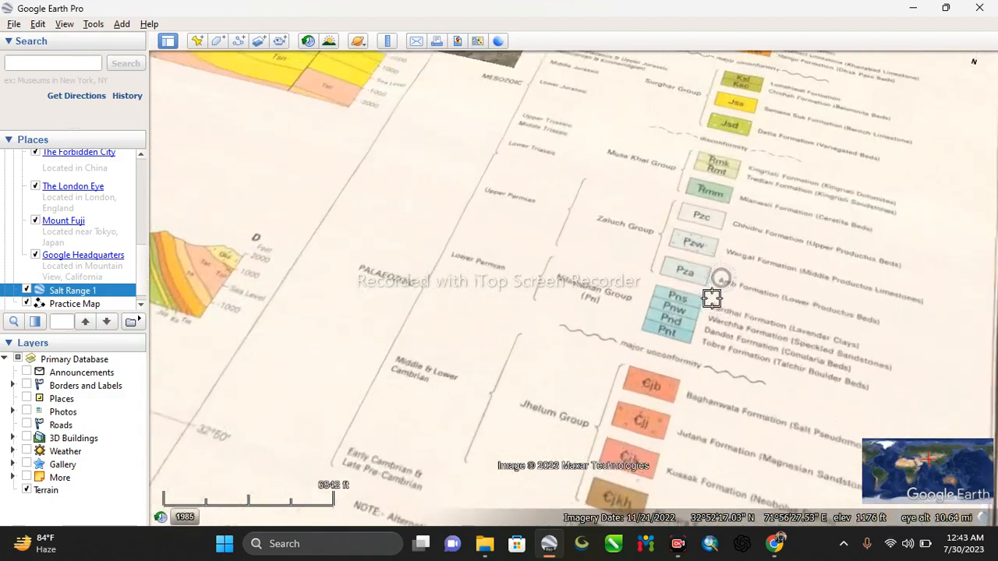
scroll(510, 324, down, 1)
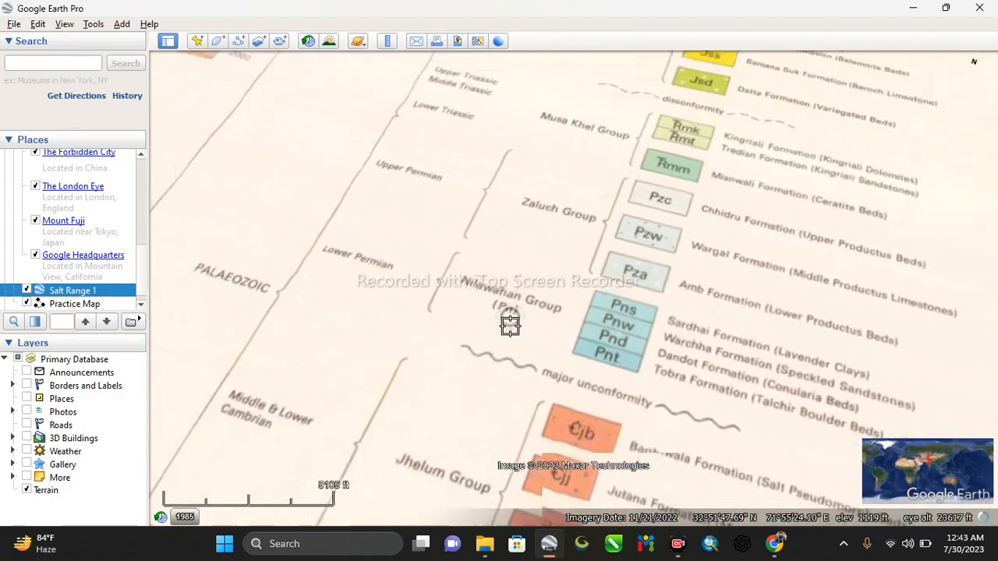
scroll(538, 334, down, 2)
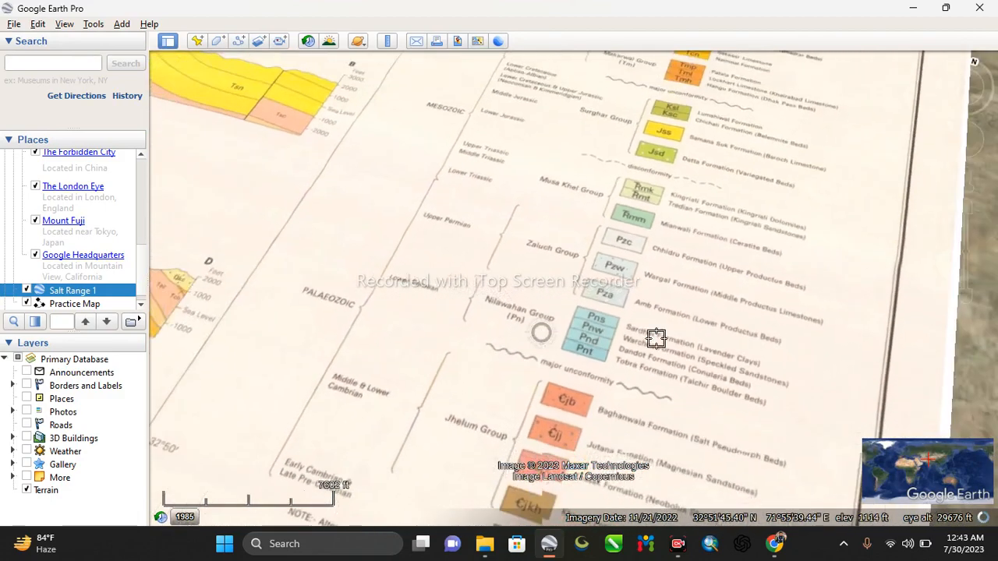
scroll(608, 361, up, 2)
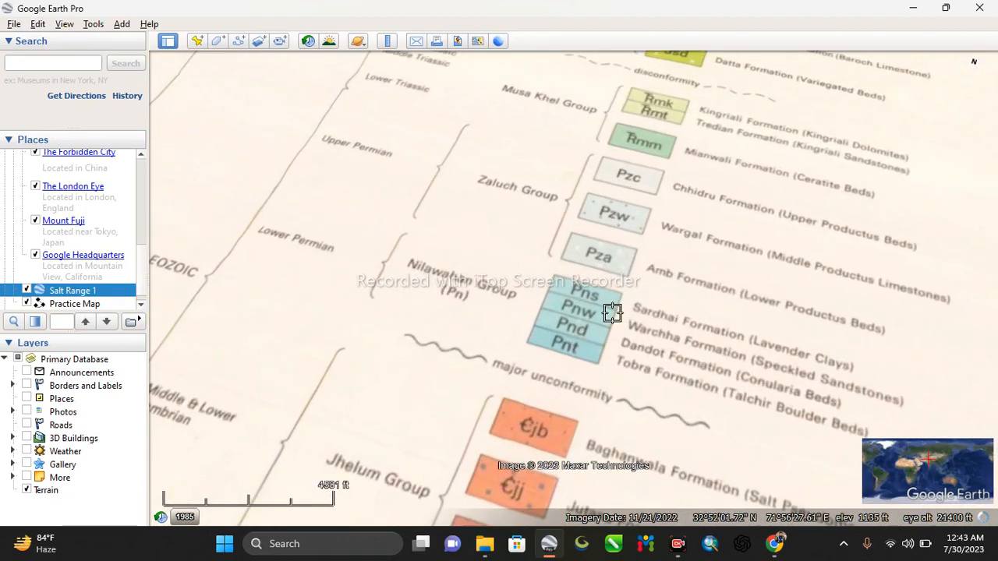
scroll(612, 312, down, 3)
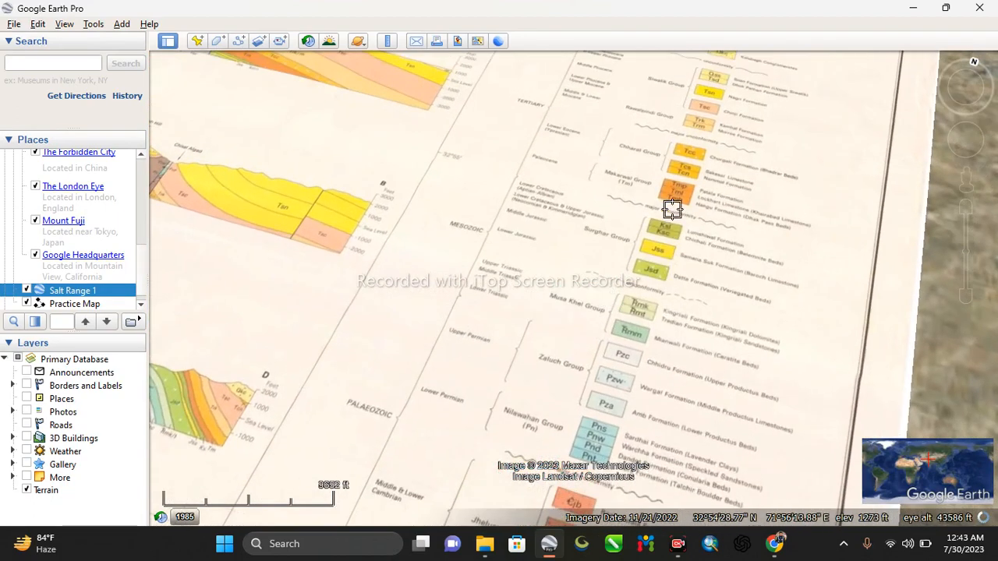
scroll(655, 327, up, 3)
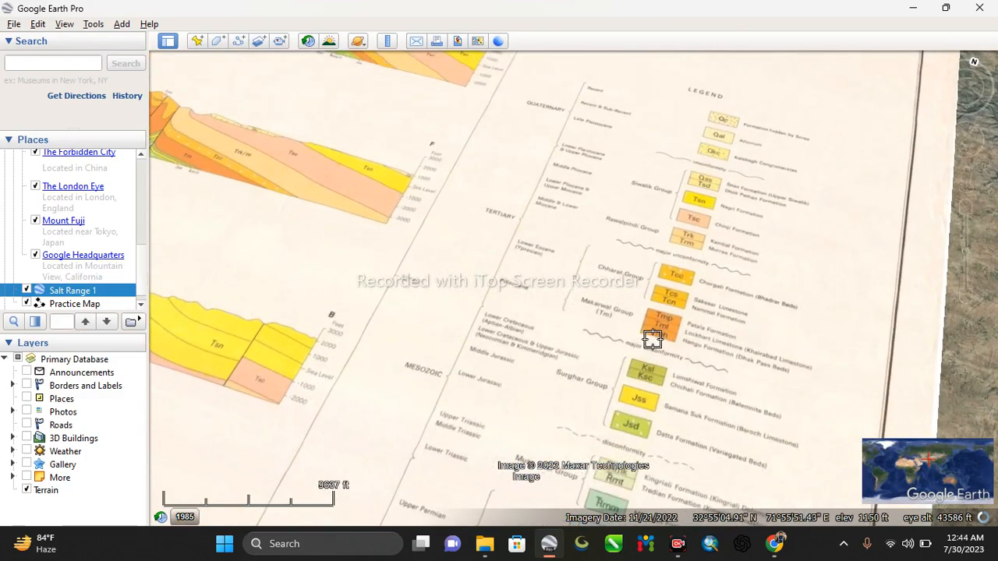
scroll(667, 302, up, 1)
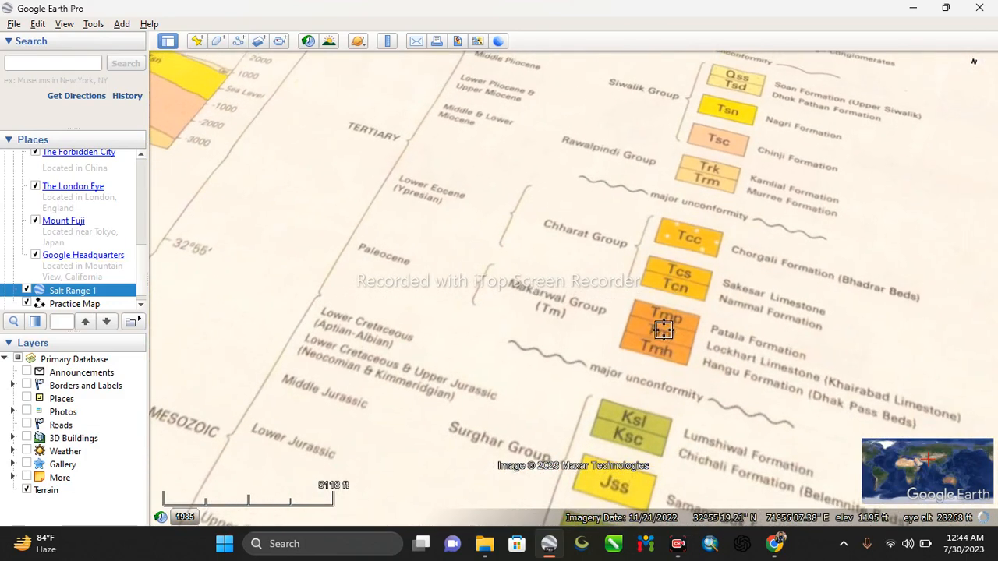
Examine the geological map inside the Practice Map boundary, covering its formation symbols, contacts and fault traces.
scroll(659, 341, down, 6)
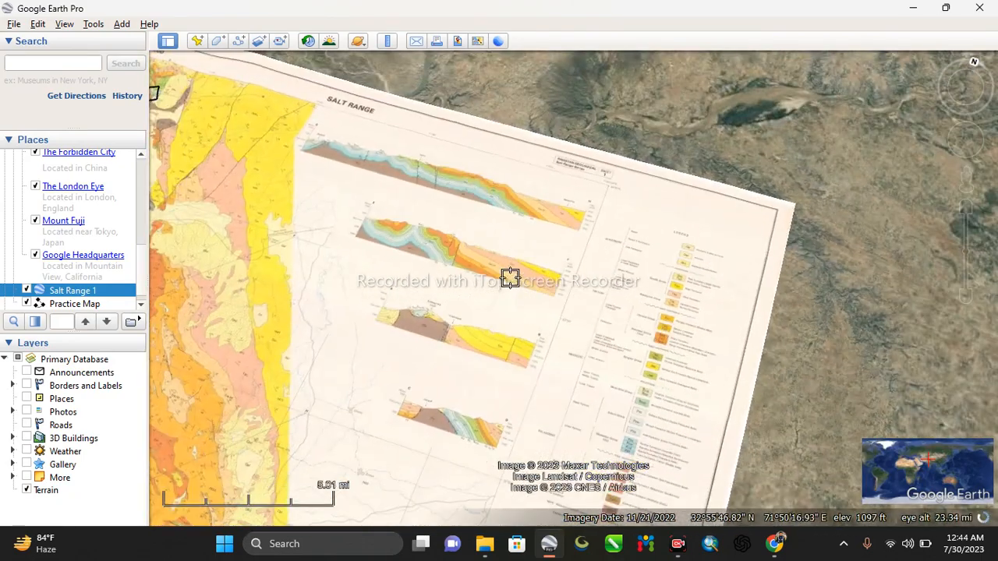
drag(510, 278, 798, 383)
scroll(425, 152, up, 4)
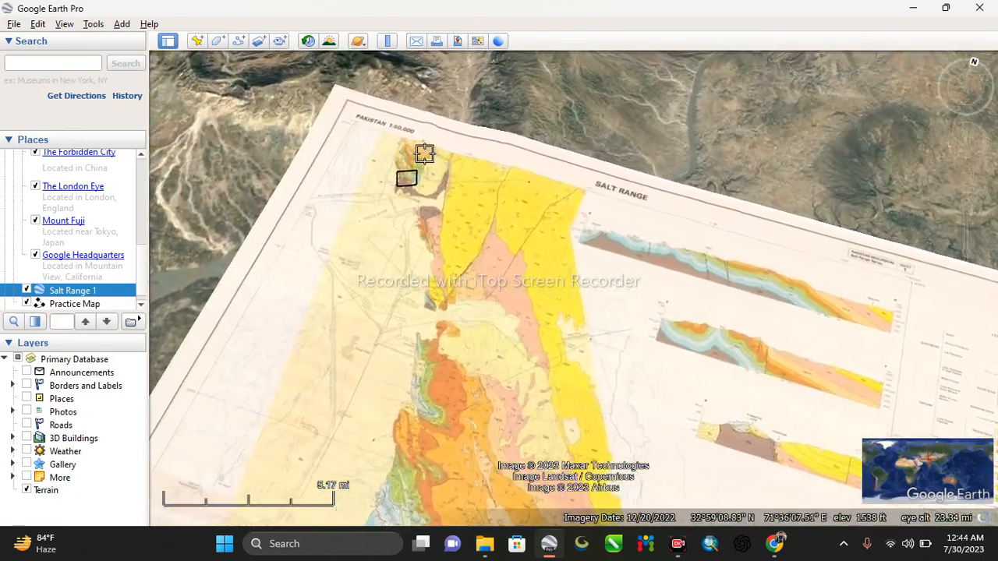
scroll(292, 245, up, 5)
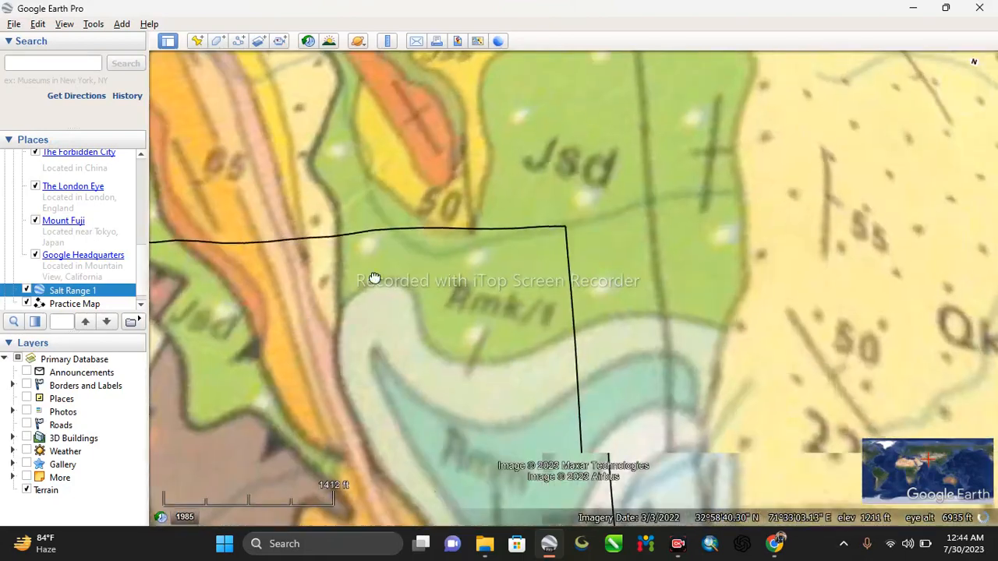
drag(374, 278, 528, 179)
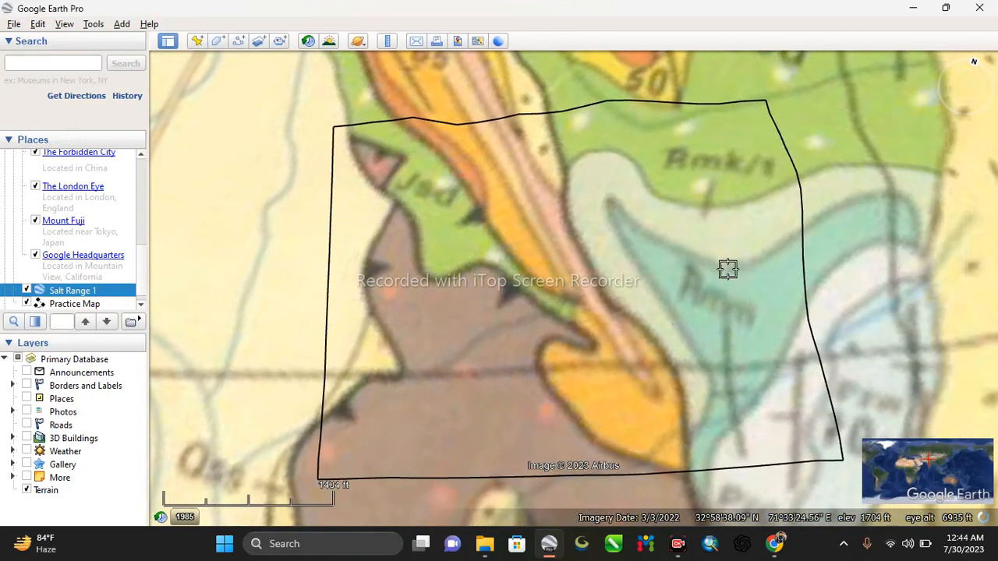
scroll(585, 323, down, 3)
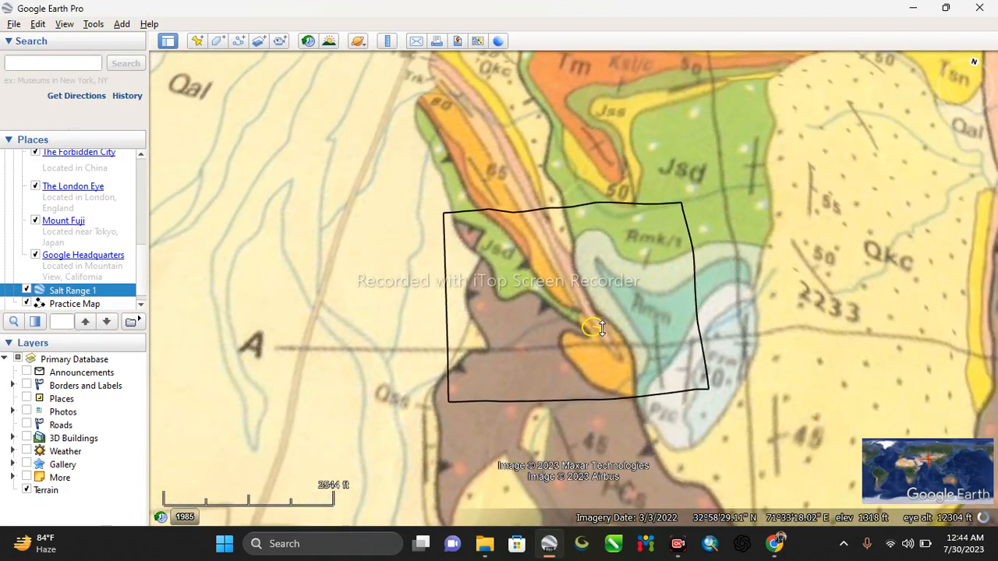
middle_drag(593, 325, 550, 294)
scroll(669, 414, up, 2)
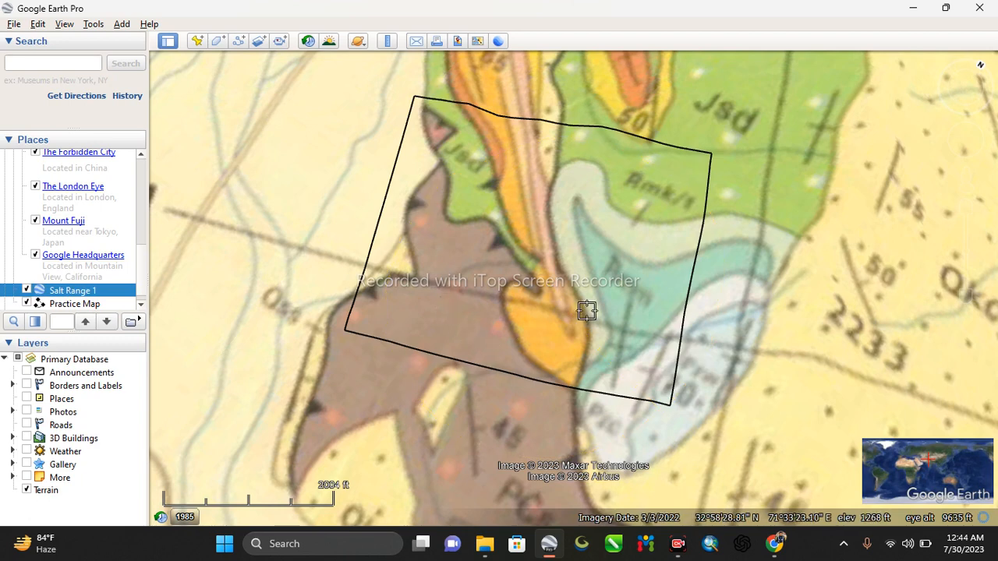
drag(566, 229, 577, 272)
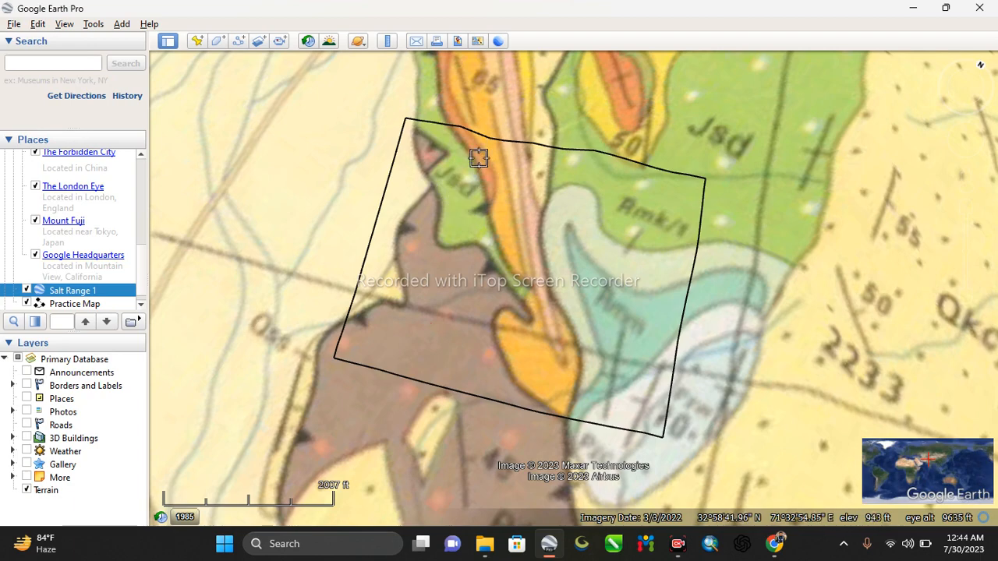
scroll(476, 169, up, 2)
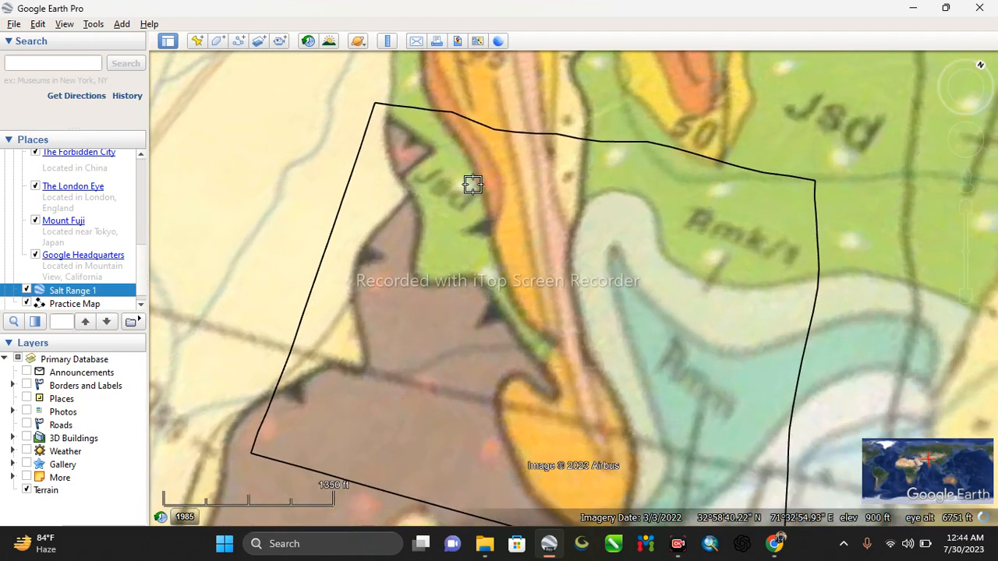
scroll(476, 171, down, 2)
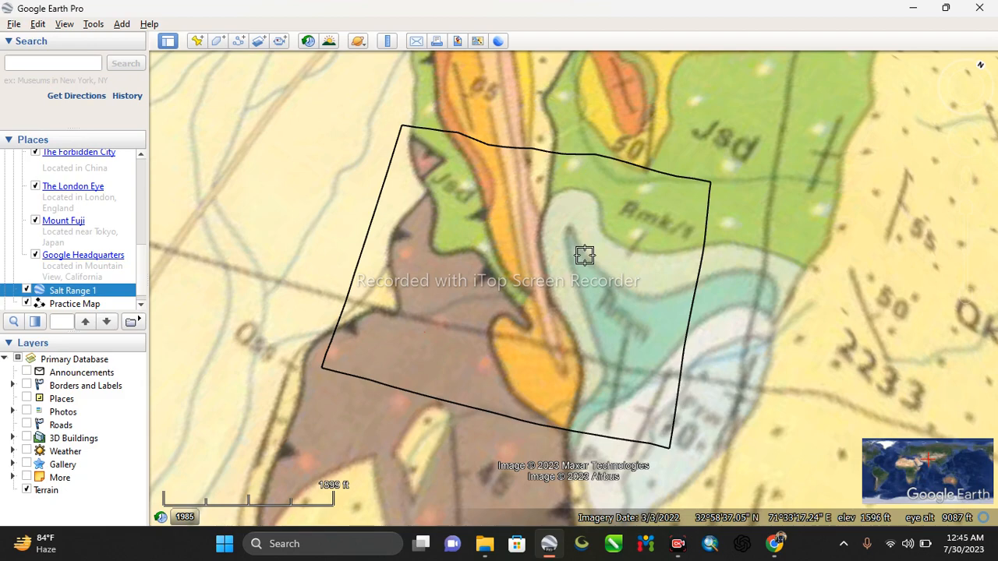
scroll(535, 319, down, 1)
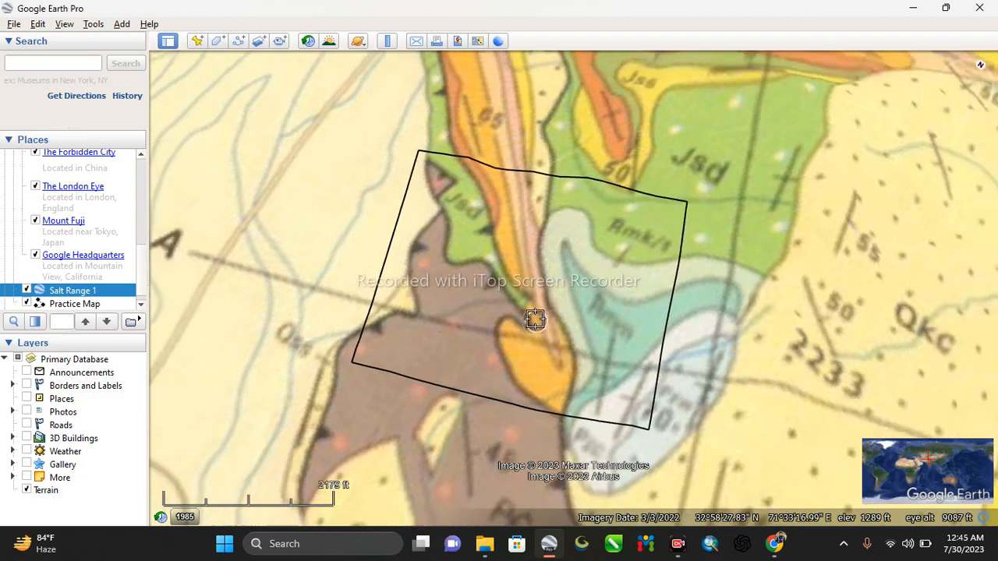
scroll(535, 319, down, 1)
scroll(492, 250, up, 2)
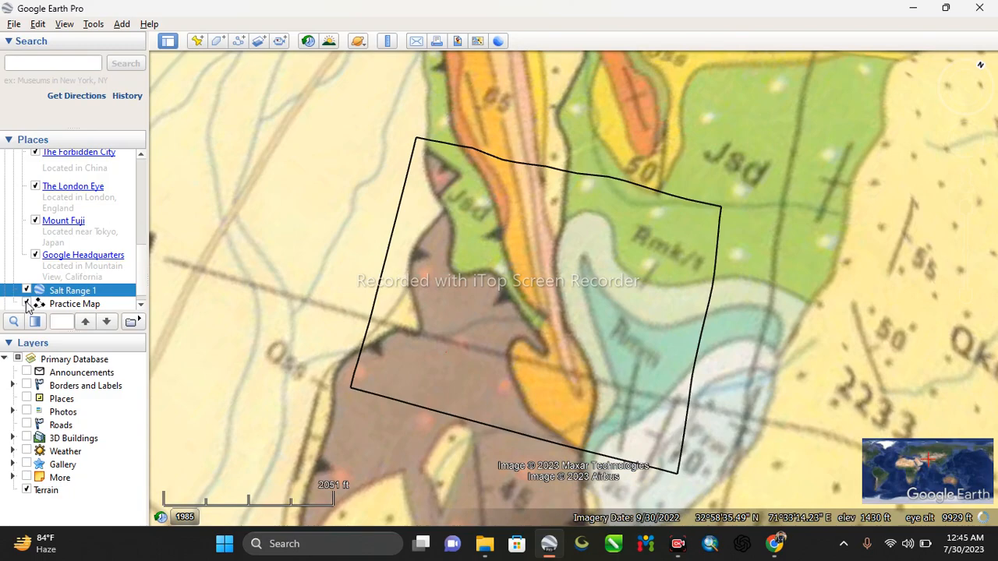
Make the Salt Range 1 overlay fully transparent and inspect the satellite terrain in the western part of the Practice Map area.
click(34, 323)
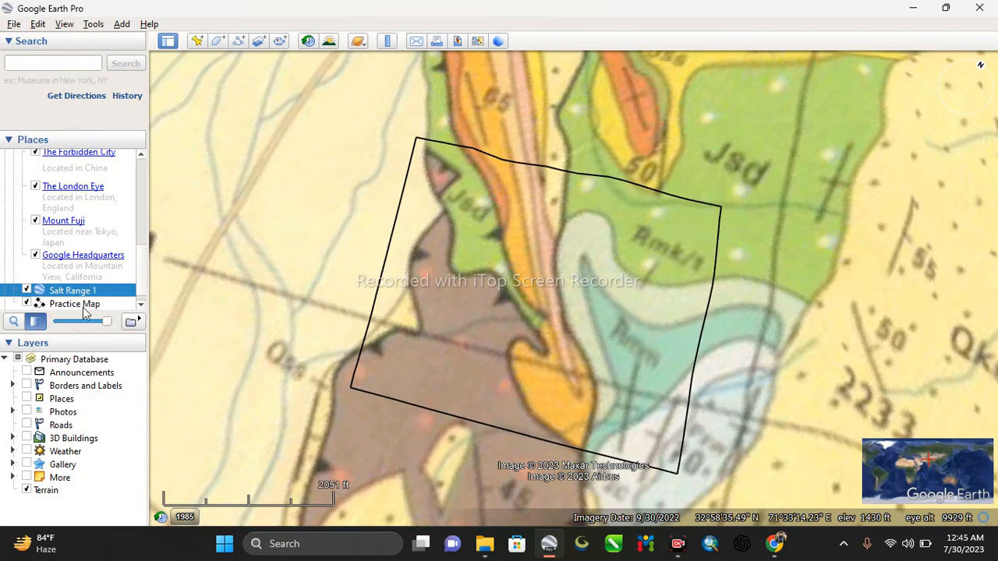
drag(106, 323, 58, 322)
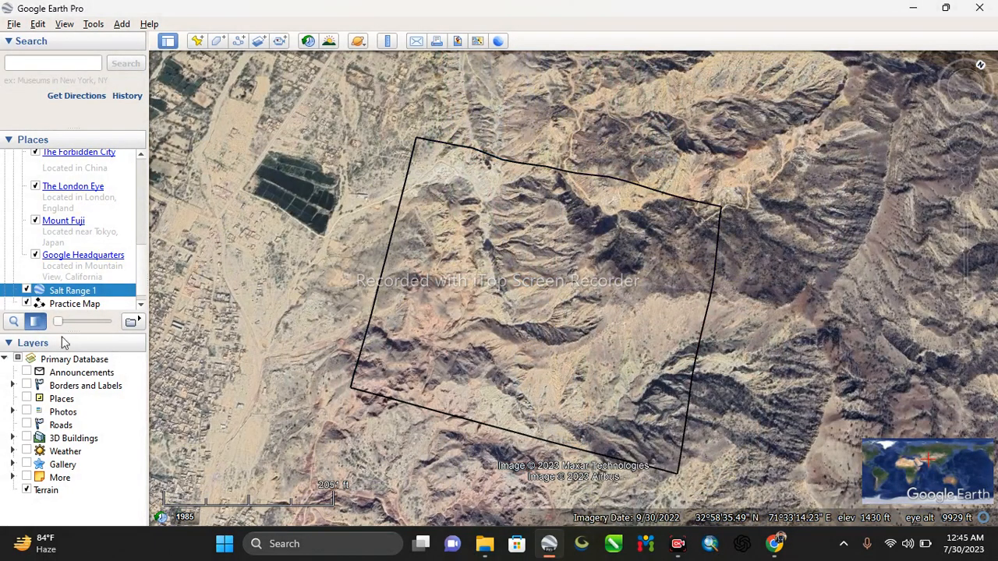
scroll(327, 371, up, 2)
right_drag(759, 266, 674, 372)
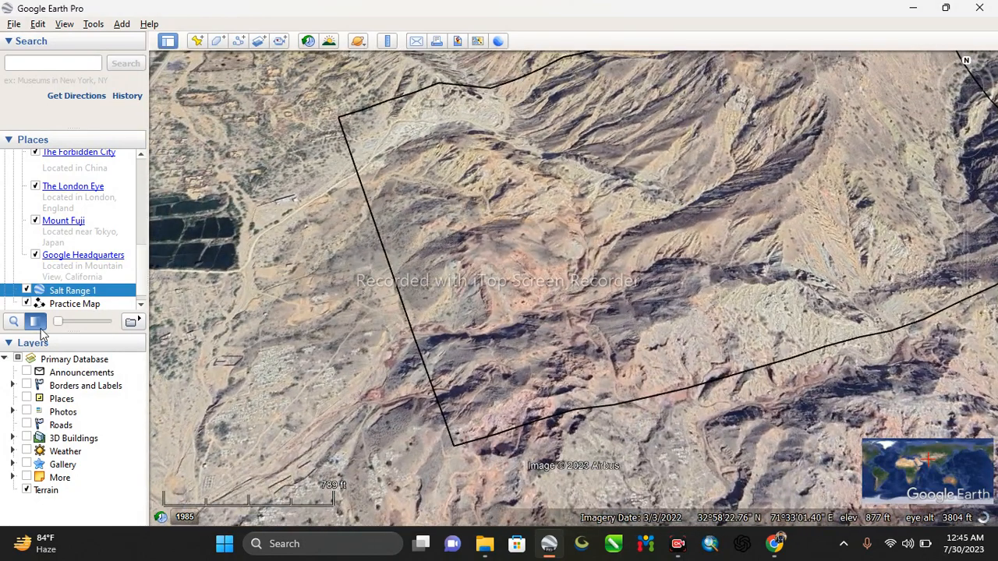
Compare the contacts around the Jsd unit with the satellite terrain by varying the Salt Range 1 overlay between partly and fully transparent.
drag(59, 323, 89, 323)
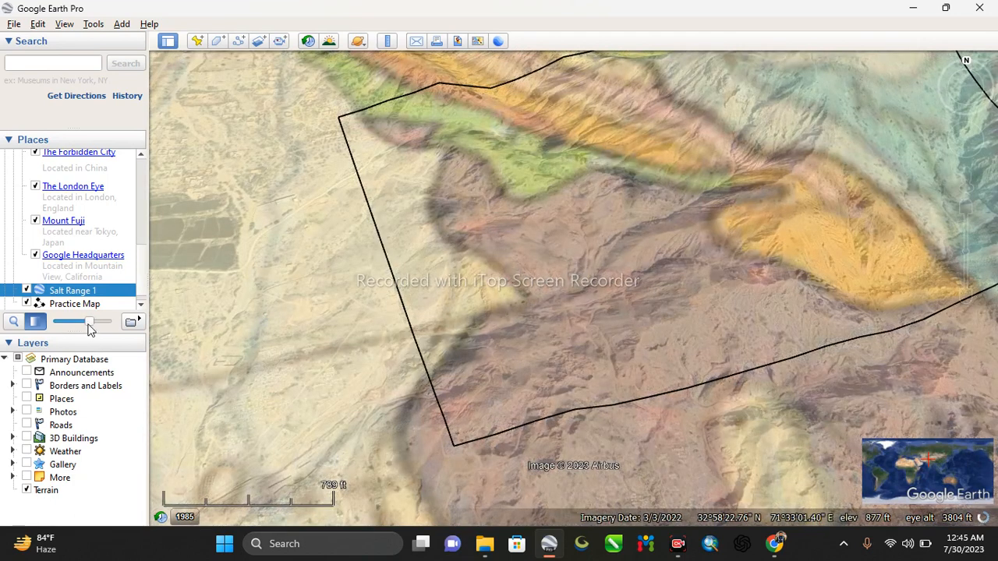
drag(88, 328, 52, 331)
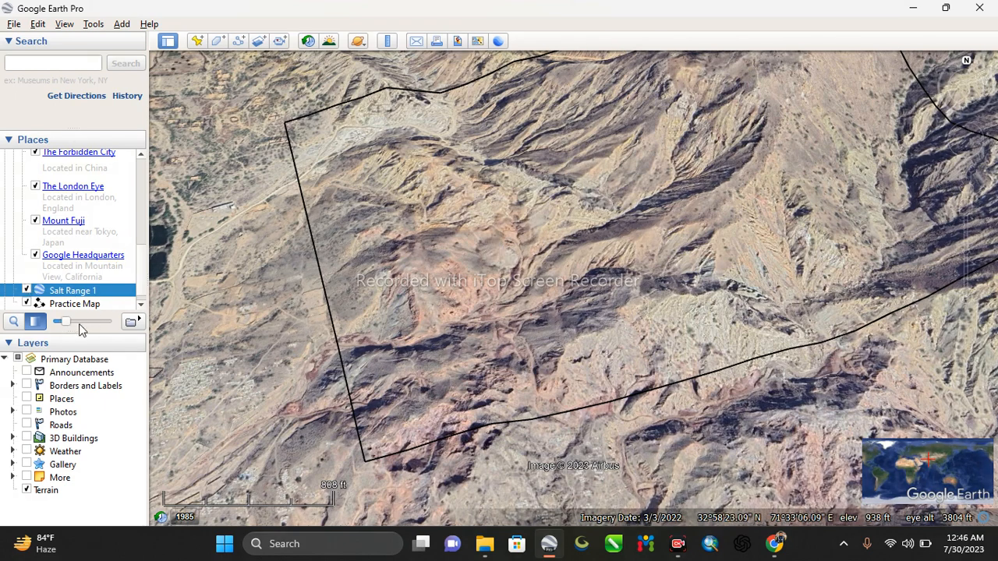
drag(64, 322, 96, 322)
drag(513, 157, 508, 245)
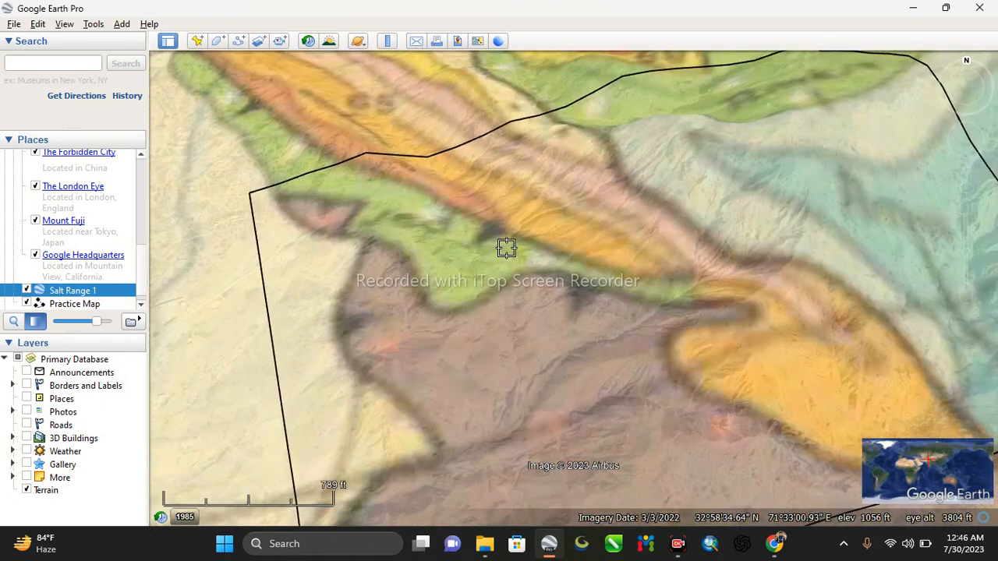
scroll(479, 245, up, 3)
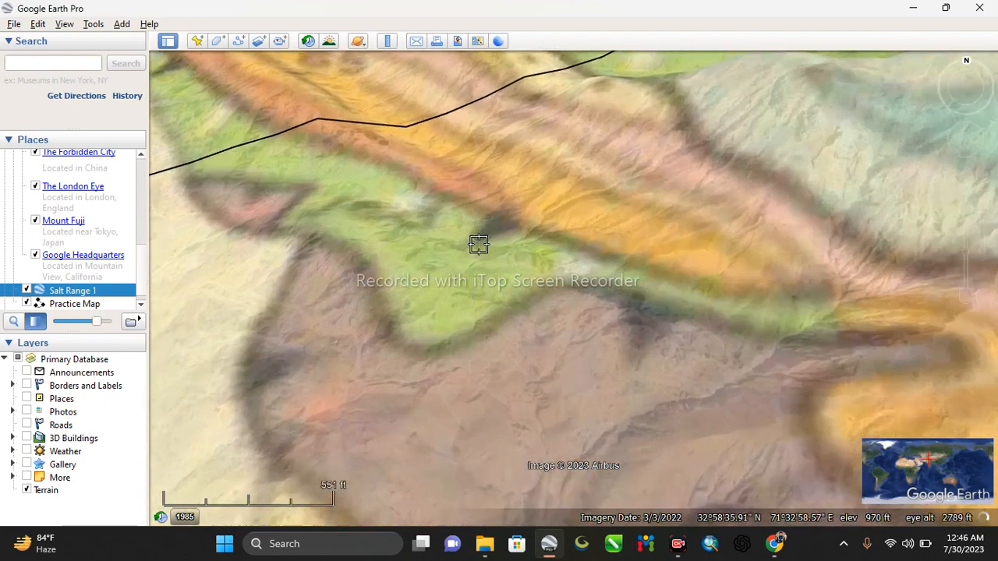
scroll(472, 249, up, 2)
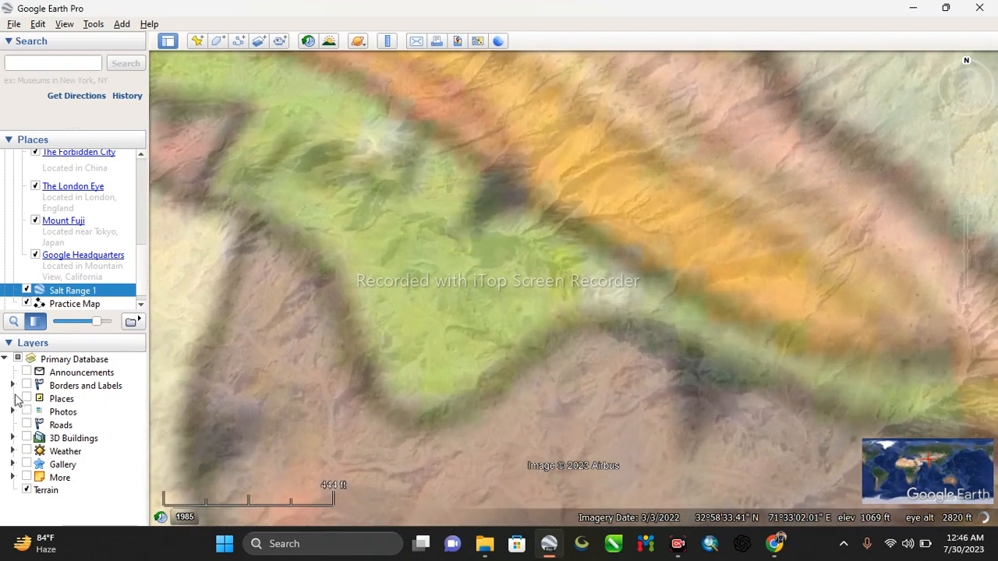
drag(97, 322, 52, 331)
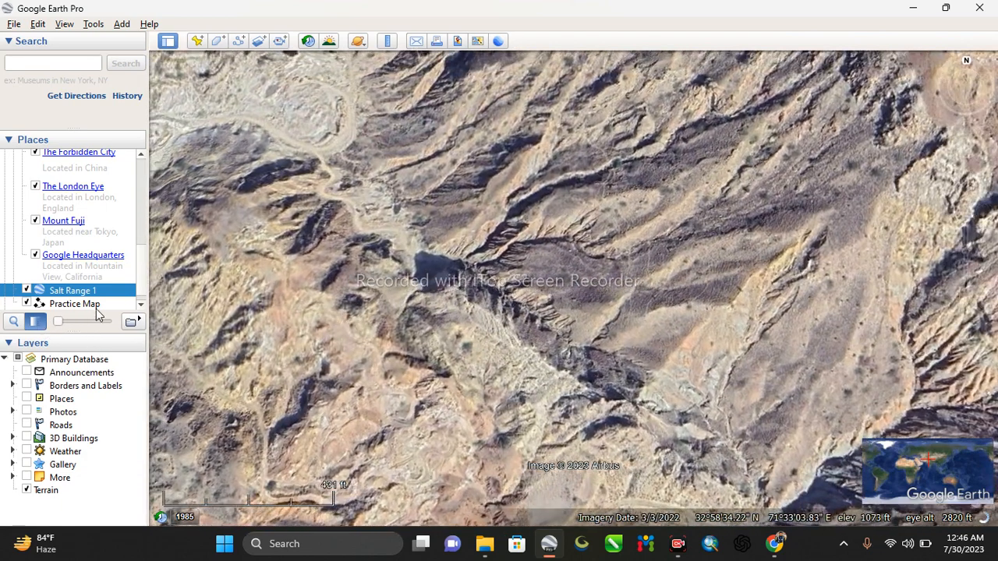
Compare the orange and pink bands northeast of Jsd with the underlying terrain by making the overlay opaque and fully transparent again.
drag(60, 327, 106, 322)
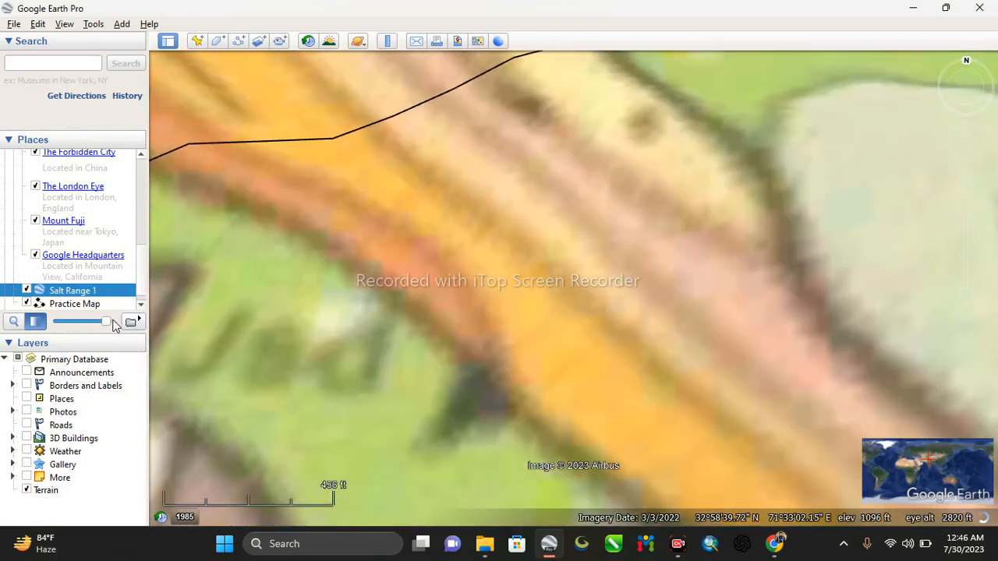
drag(106, 322, 58, 322)
scroll(476, 343, up, 3)
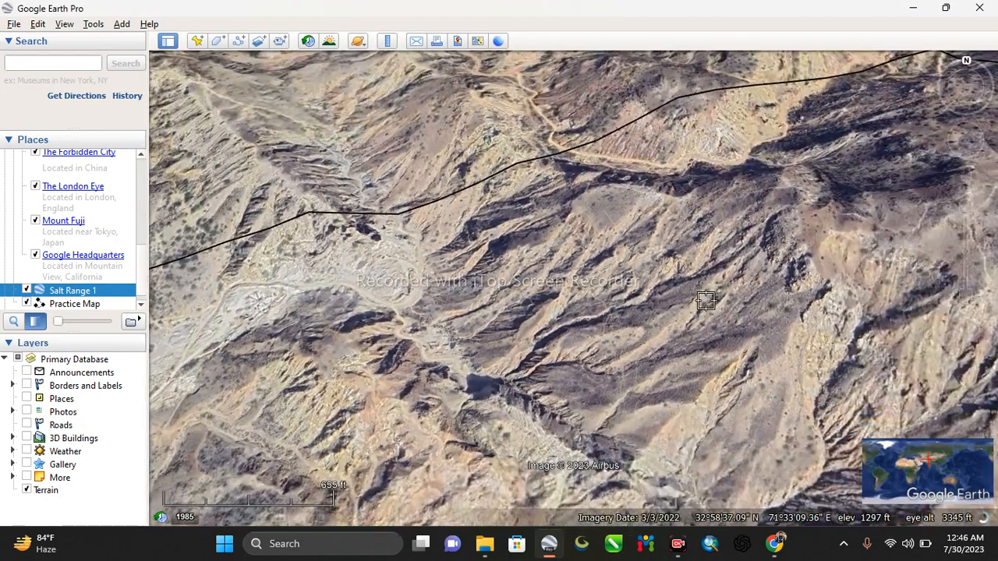
middle_drag(706, 300, 690, 238)
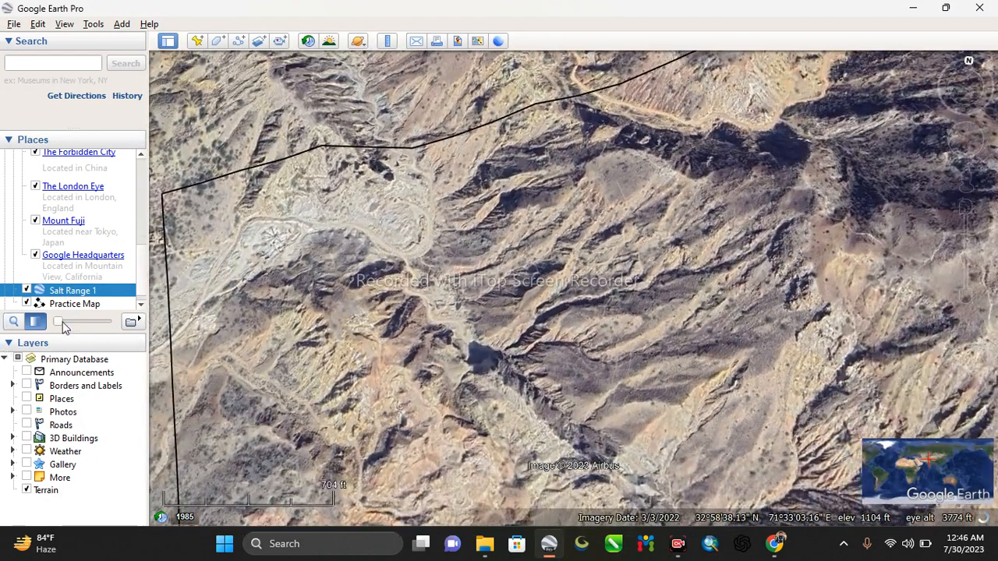
Compare the Rmm unit near the Practice Map's eastern boundary with the imagery by switching the overlay from opaque to fully transparent.
drag(82, 327, 114, 329)
drag(771, 288, 254, 183)
scroll(528, 278, down, 3)
scroll(550, 288, up, 2)
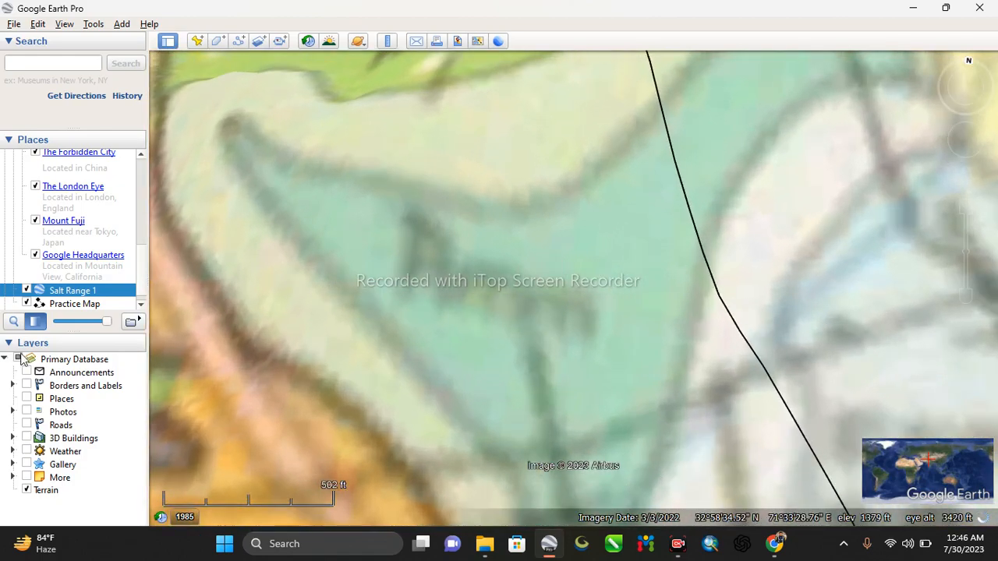
drag(115, 323, 57, 327)
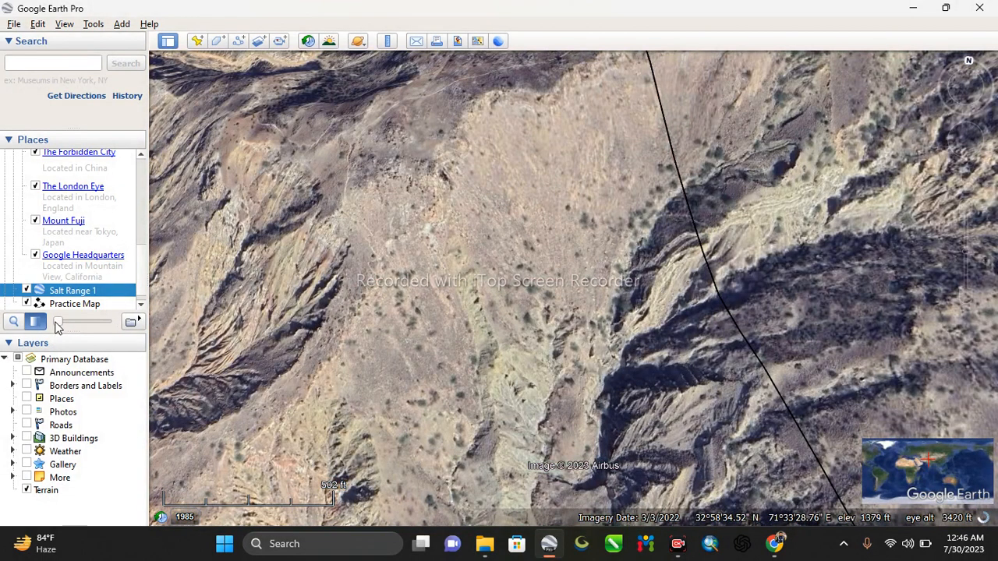
Review the satellite imagery across the whole Practice Map area and restore the Salt Range 1 overlay to full opacity.
scroll(593, 271, down, 3)
scroll(572, 265, down, 3)
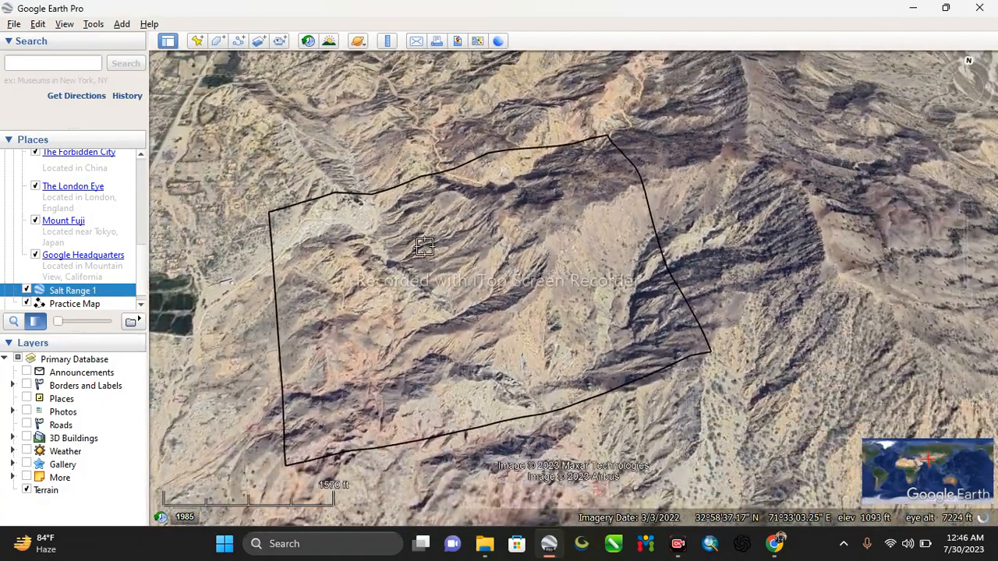
scroll(417, 209, down, 3)
scroll(382, 231, up, 1)
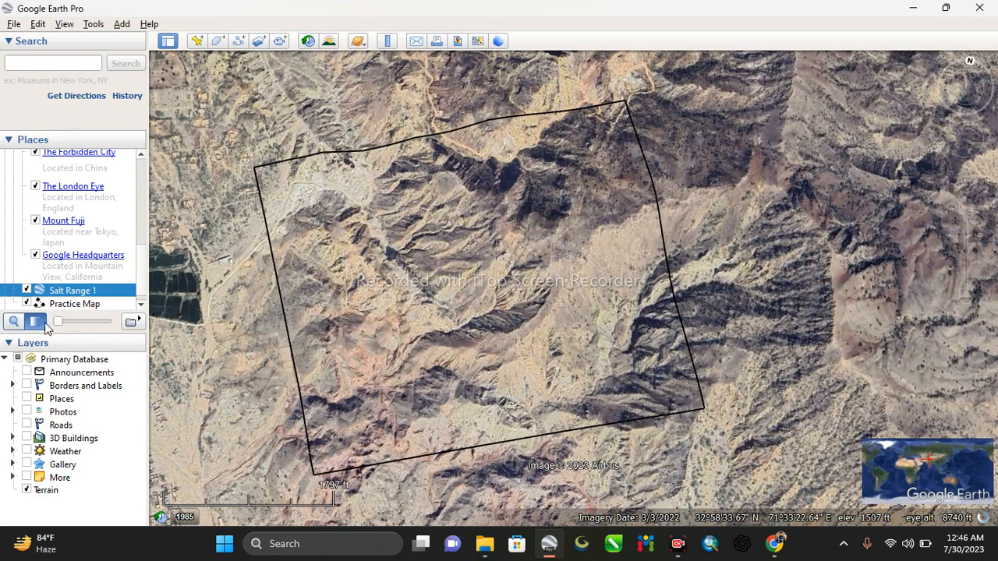
drag(58, 322, 108, 322)
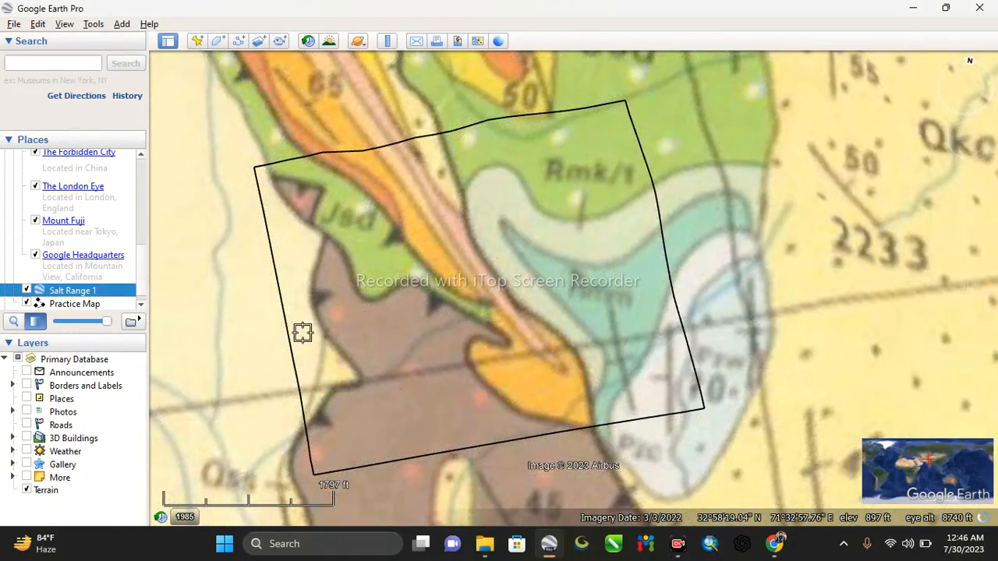
Start a new path where the brown unit's contact crosses the Practice Map's western boundary.
click(239, 41)
drag(176, 87, 57, 84)
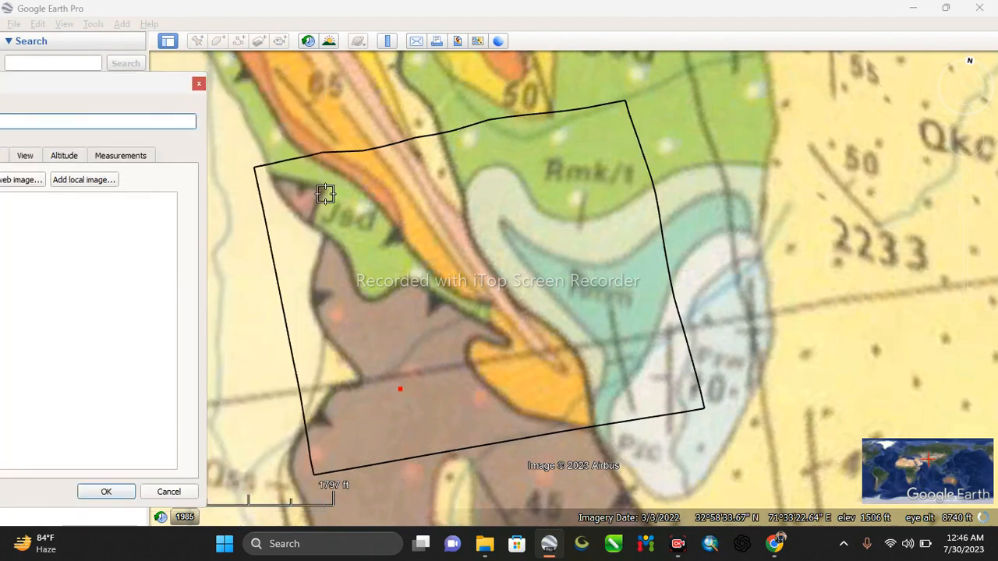
click(308, 427)
scroll(299, 431, up, 2)
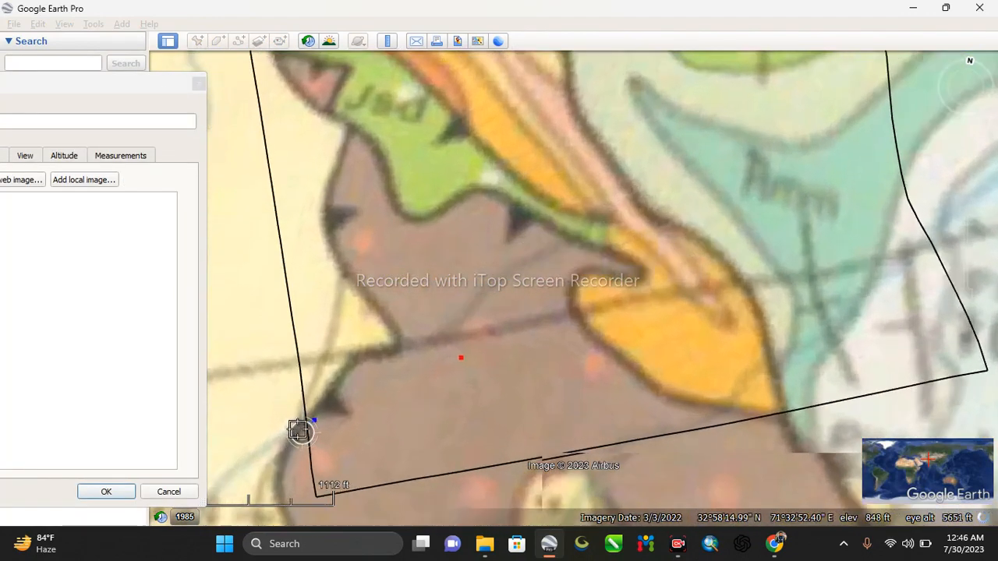
scroll(299, 431, up, 2)
click(313, 410)
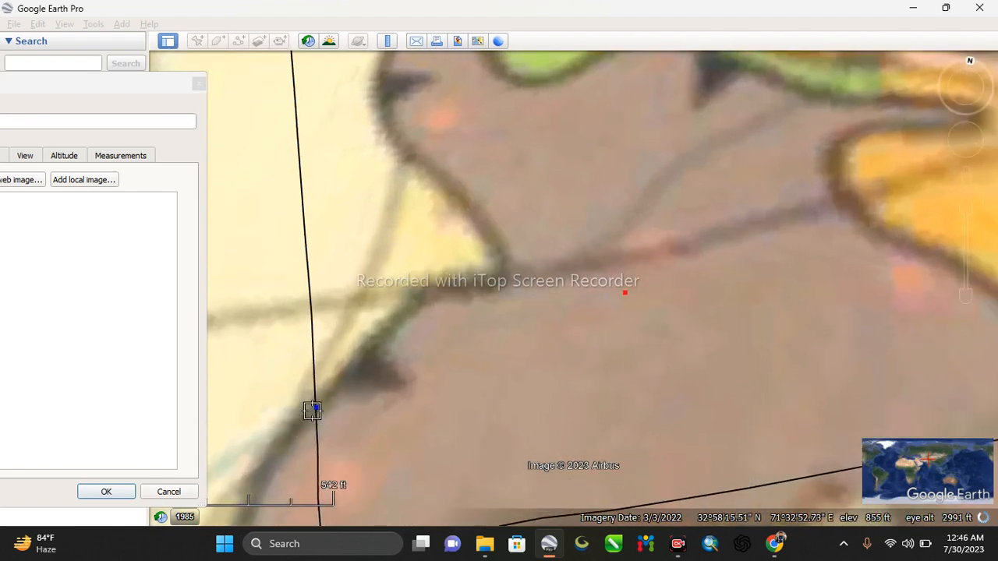
Trace the path northward along the brown unit's western contact, around the notch in the pale yellow unit.
click(341, 385)
click(397, 321)
click(423, 300)
click(473, 288)
click(496, 271)
click(485, 228)
click(420, 163)
click(391, 131)
Extend the path along the brown unit's western contact up to its pointed northern tip beside Jsd.
scroll(343, 199, down, 3)
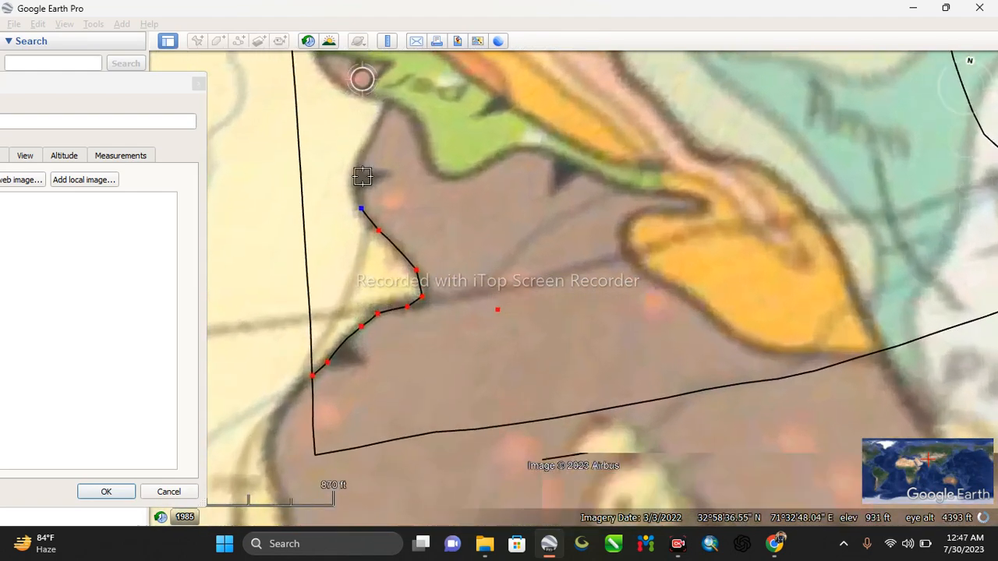
scroll(362, 177, up, 1)
click(355, 189)
click(377, 141)
click(388, 111)
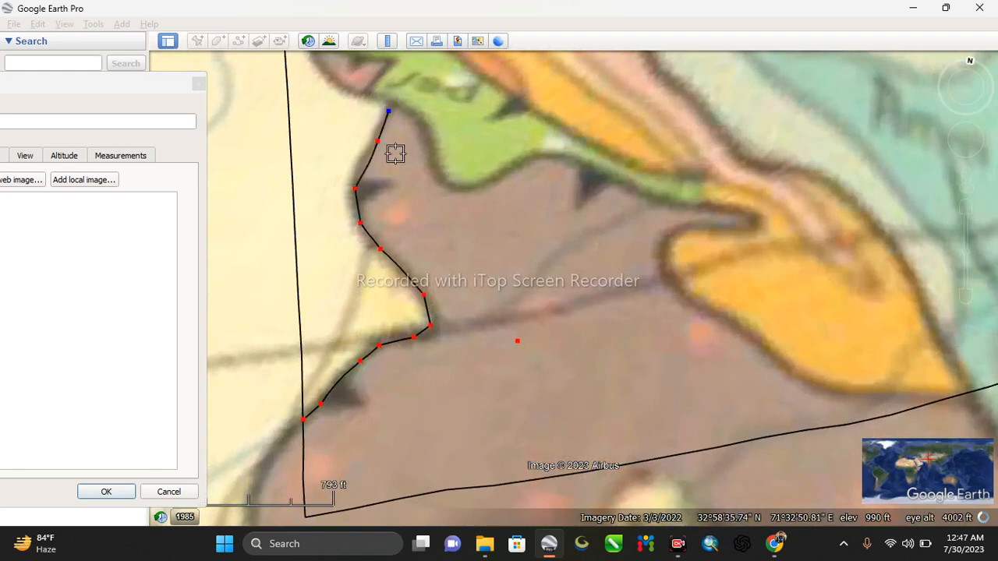
scroll(396, 210, down, 4)
scroll(395, 128, up, 3)
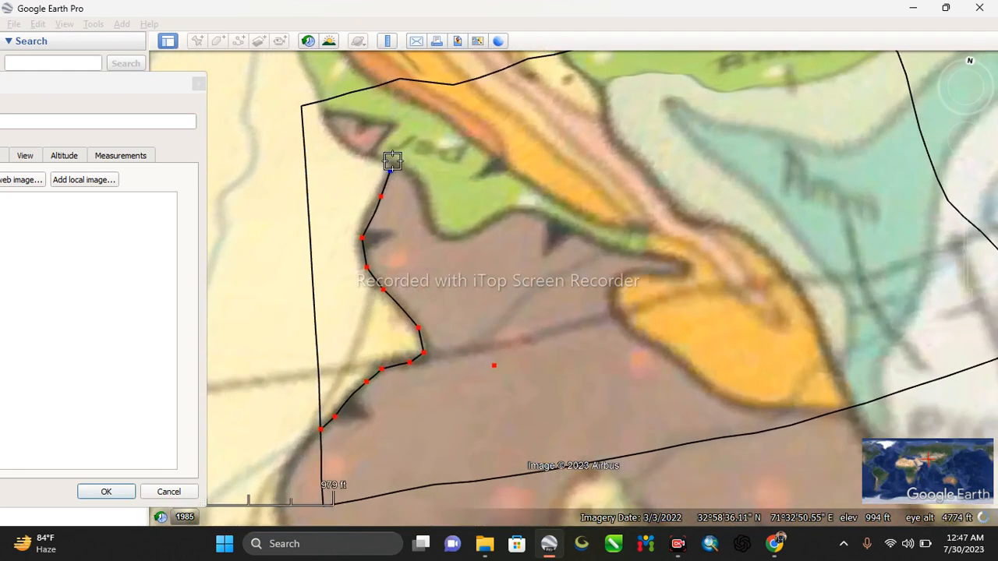
Trace the path along the brown unit's contact with Jsd and around its narrow tongue into the orange unit.
click(416, 189)
click(446, 241)
click(509, 217)
click(580, 239)
click(665, 262)
click(688, 268)
click(677, 278)
click(652, 278)
click(621, 288)
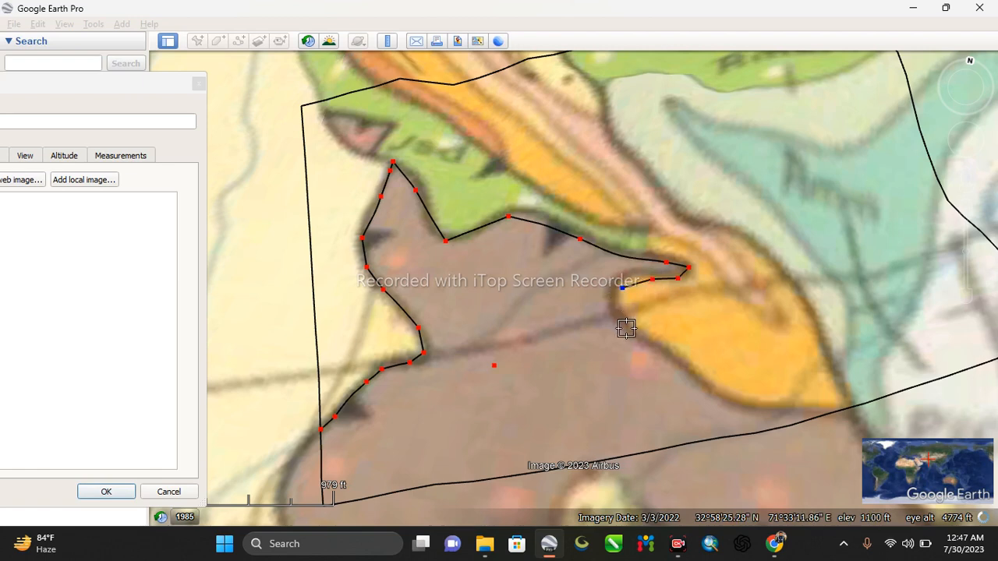
Continue the path along the orange unit's southwestern contact to the Practice Map's southern boundary.
click(631, 334)
click(673, 362)
click(708, 388)
click(732, 404)
click(789, 406)
click(853, 407)
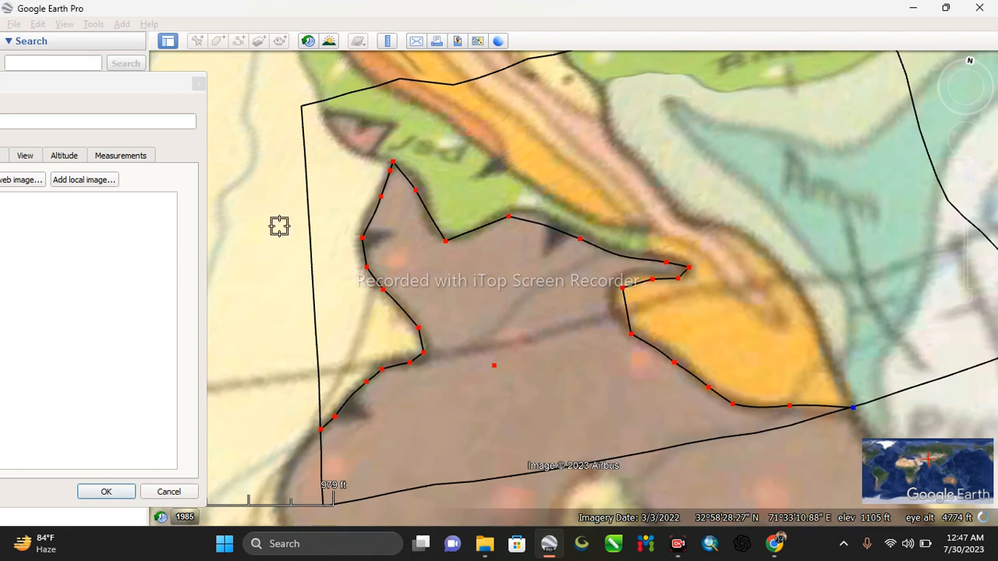
Name the new path Trust Fault.
click(145, 85)
drag(140, 91, 387, 106)
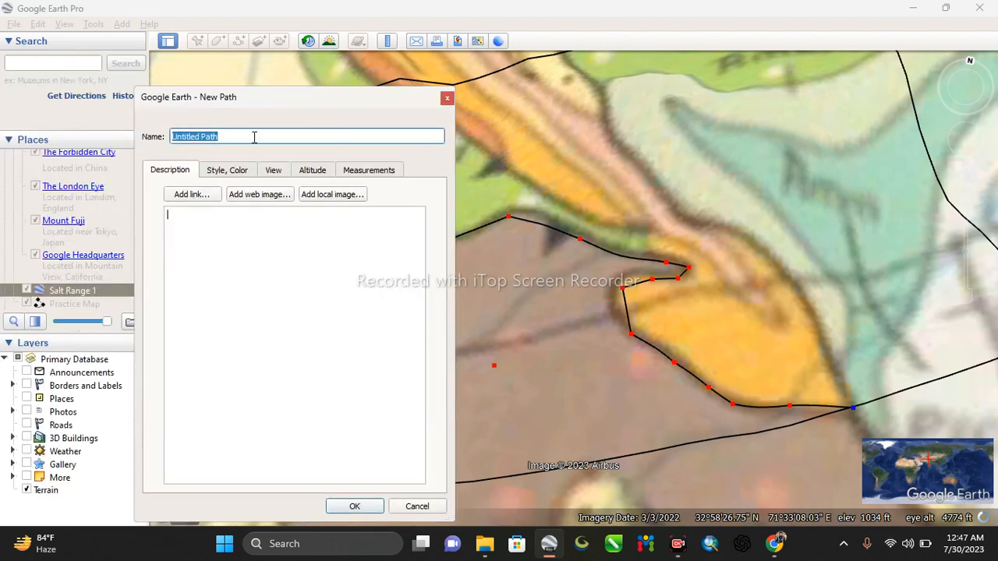
key(BackSpace)
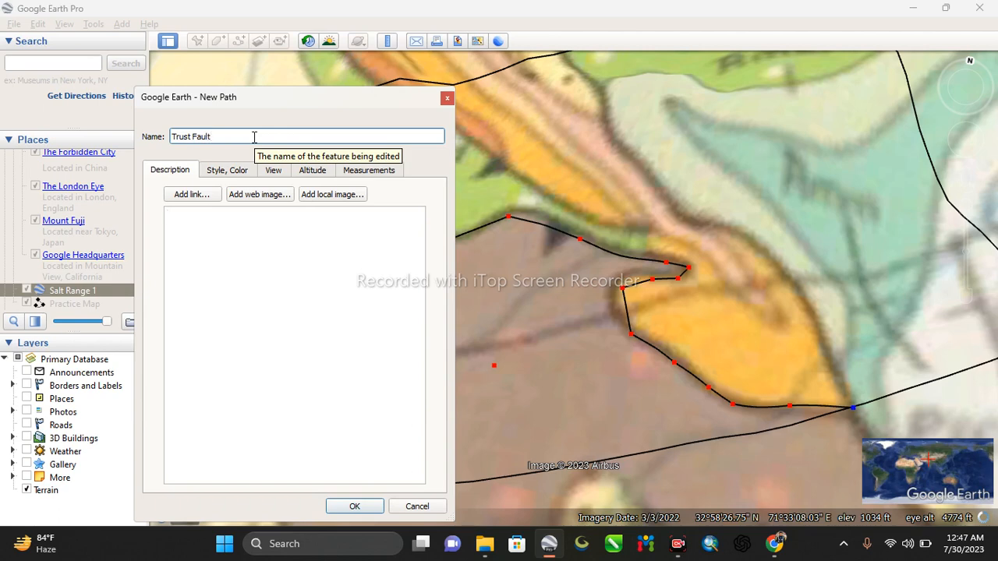
Set the path's line colour to dark red #550000 and save the path.
click(238, 172)
click(209, 218)
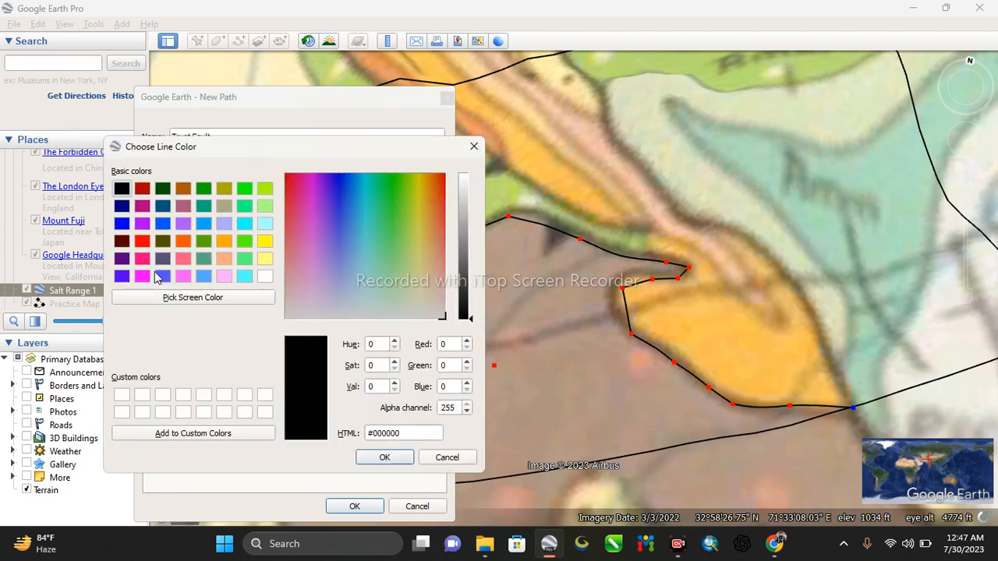
click(122, 242)
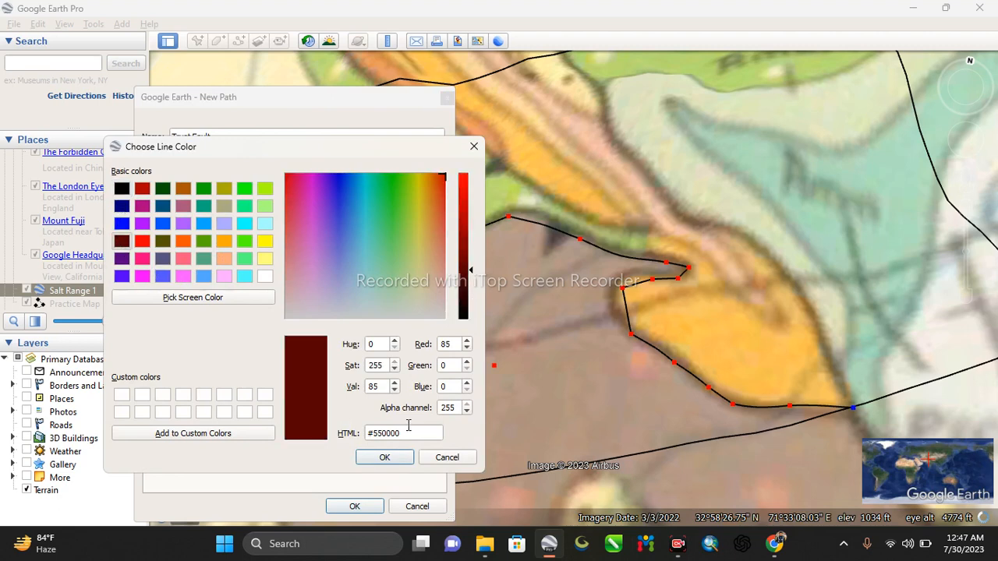
click(384, 461)
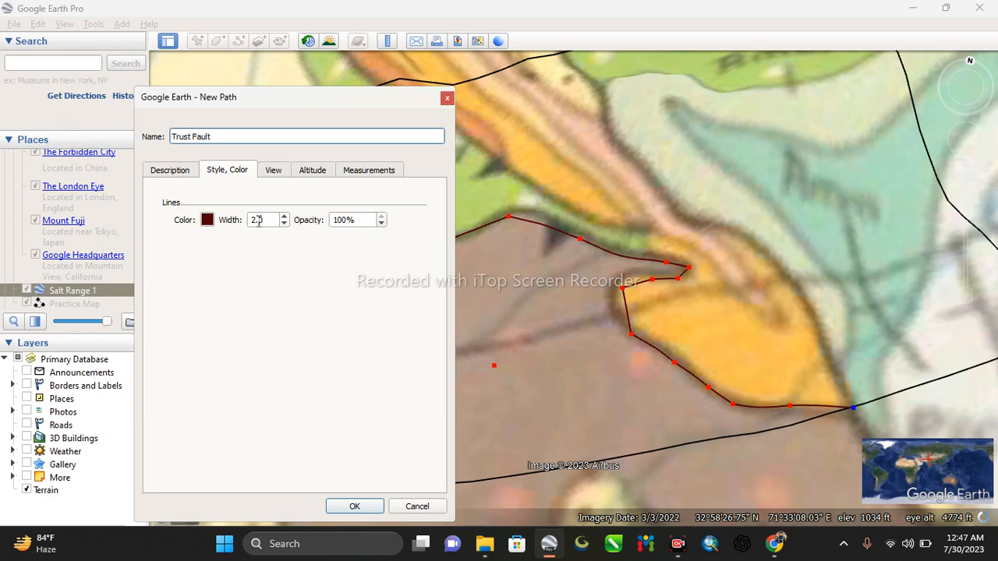
click(353, 509)
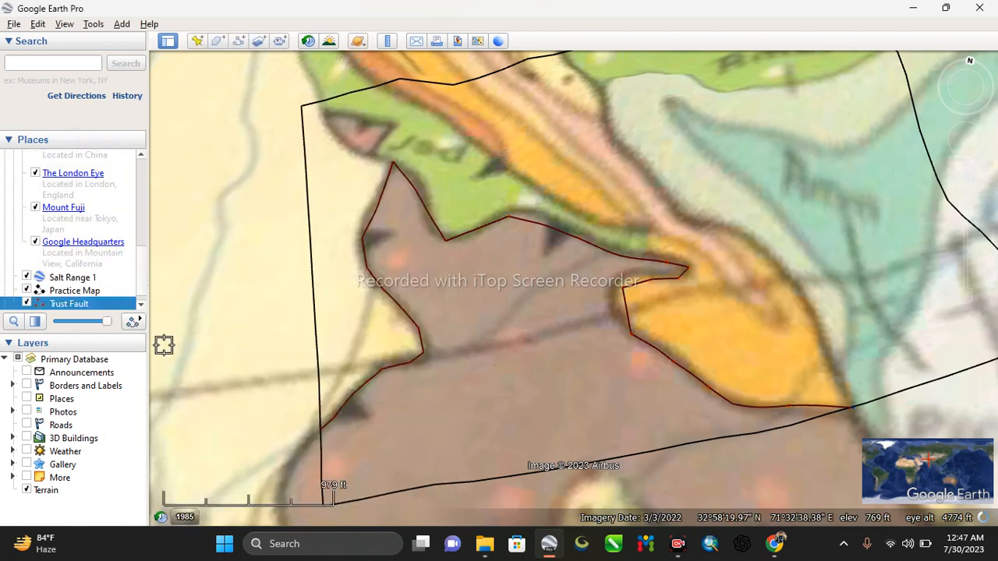
Review the rock contact paths and the Trust Fault across the Practice Map area.
scroll(241, 312, down, 1)
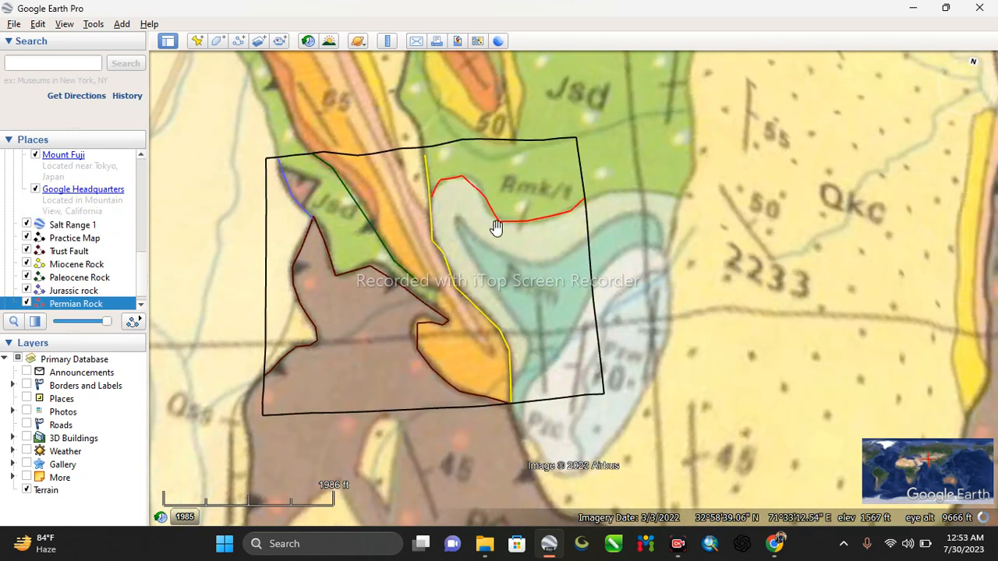
scroll(460, 178, up, 3)
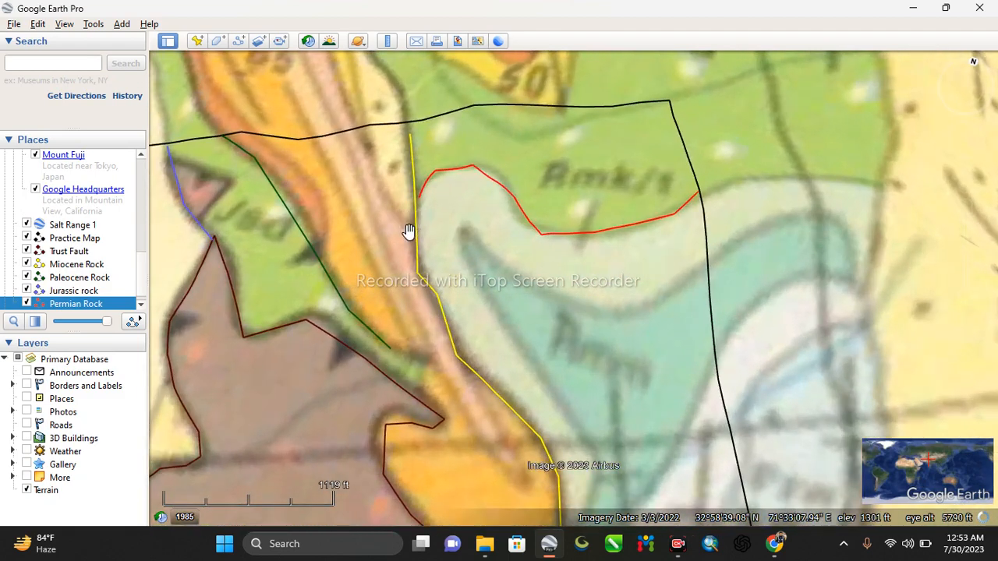
middle_drag(408, 224, 437, 233)
drag(390, 370, 450, 219)
scroll(392, 342, down, 2)
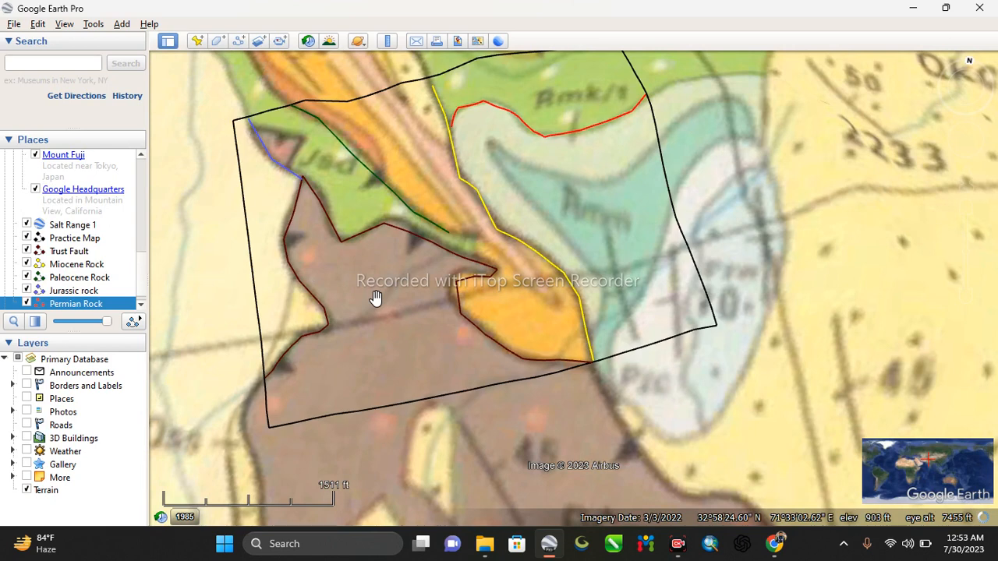
Select the Trust Fault path and examine its course around the brown unit and the neighbouring rock contacts.
click(77, 251)
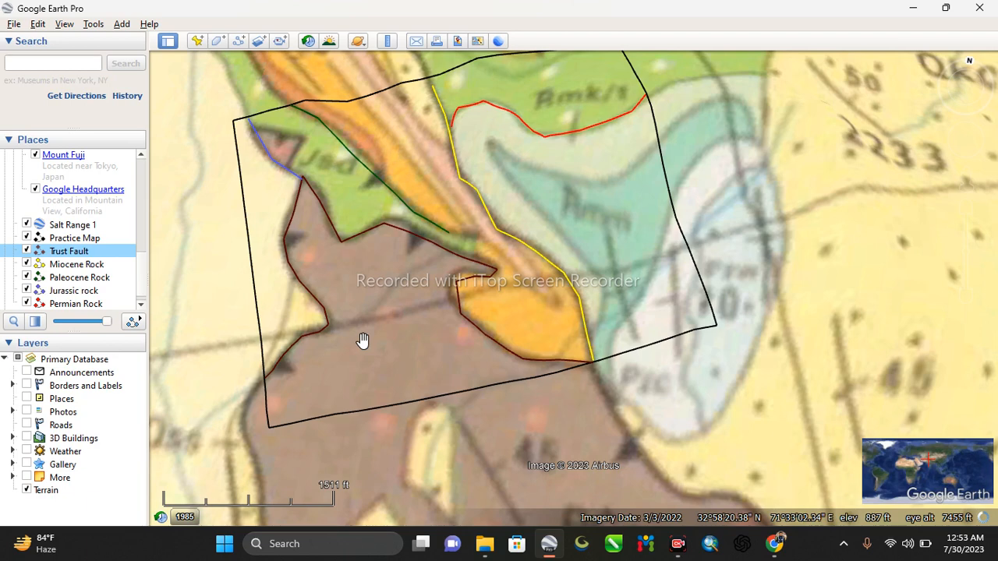
scroll(355, 300, down, 3)
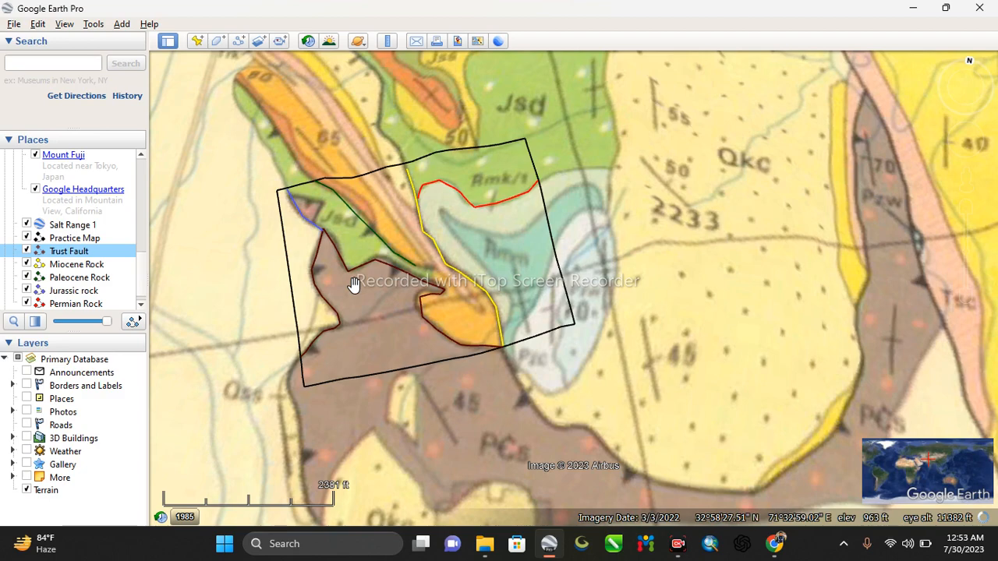
scroll(349, 290, up, 2)
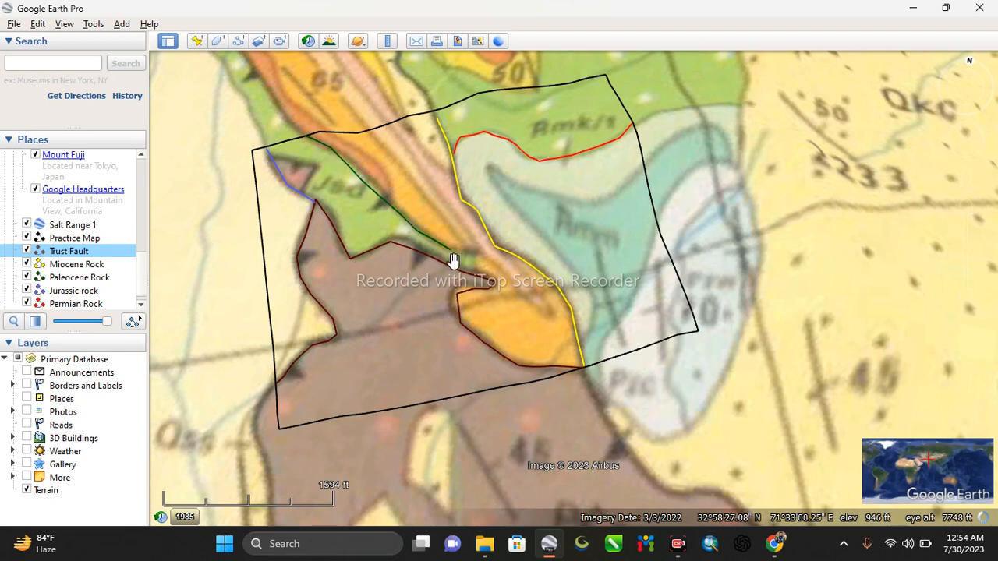
scroll(404, 316, up, 1)
middle_drag(404, 316, 361, 291)
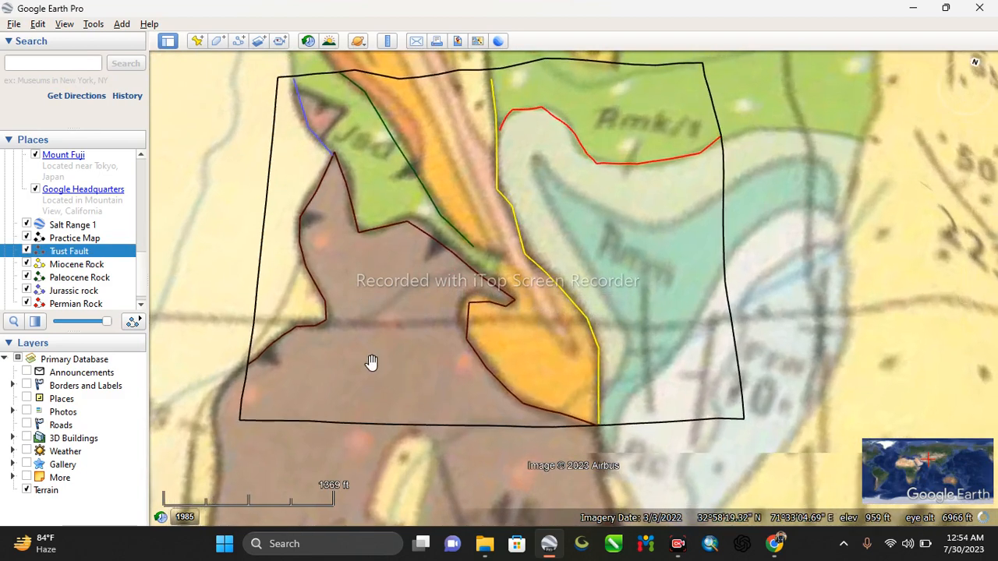
scroll(367, 312, down, 2)
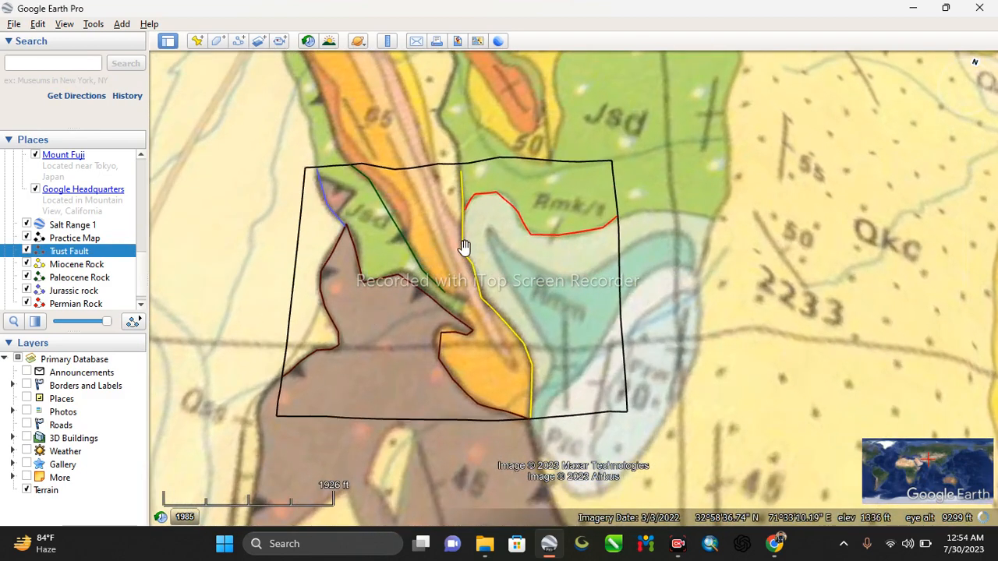
drag(397, 307, 417, 297)
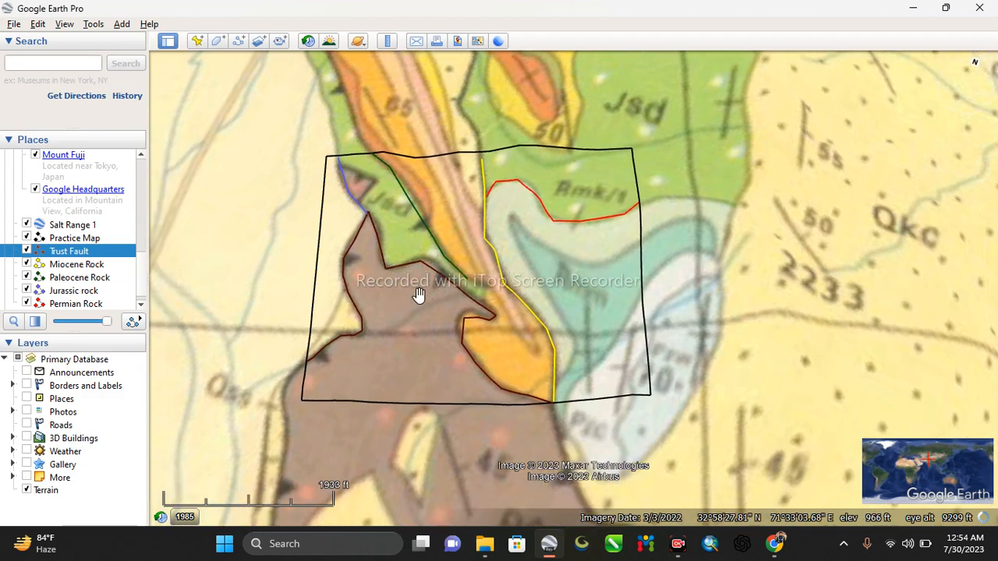
scroll(389, 370, up, 1)
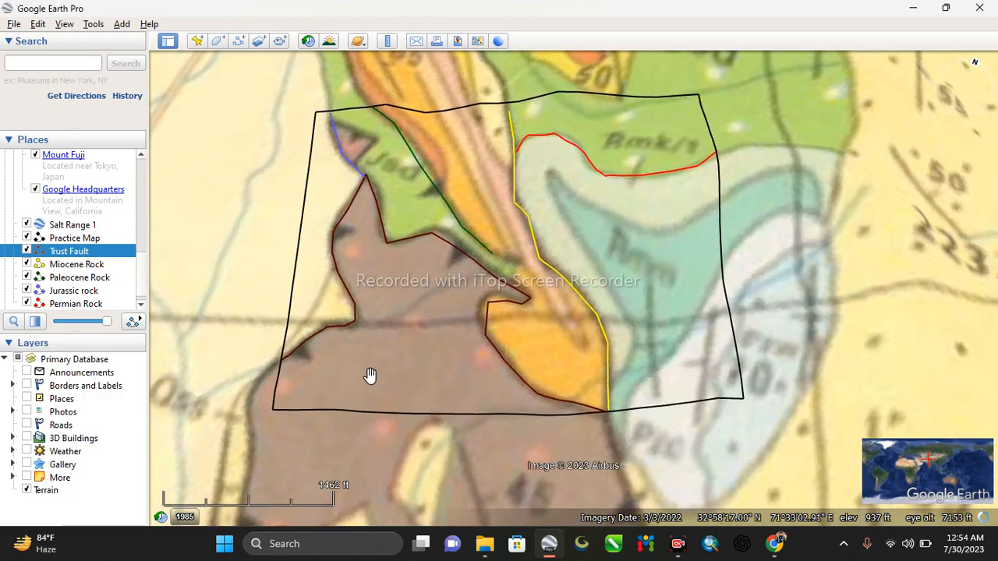
scroll(369, 371, up, 1)
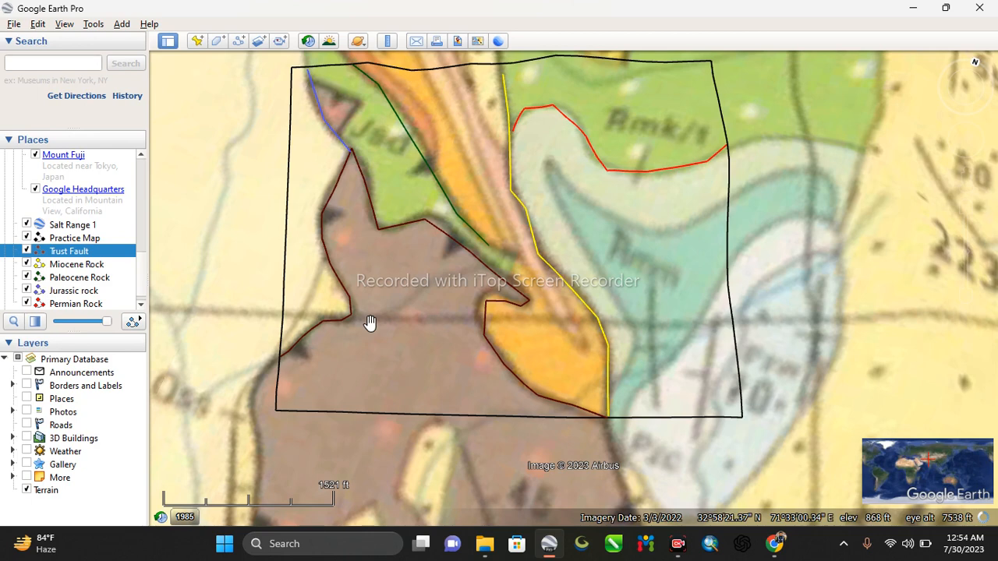
drag(325, 174, 334, 205)
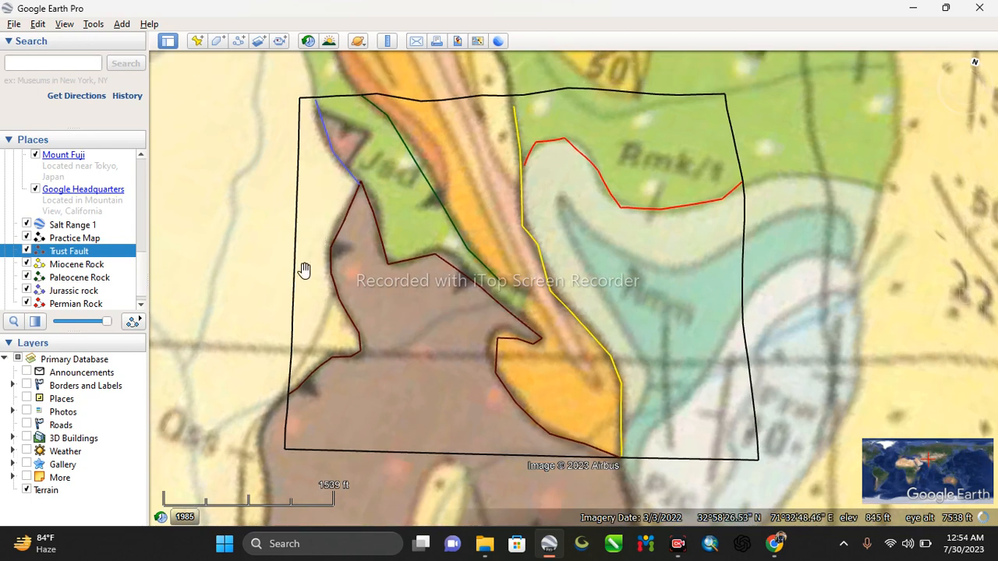
scroll(334, 175, up, 3)
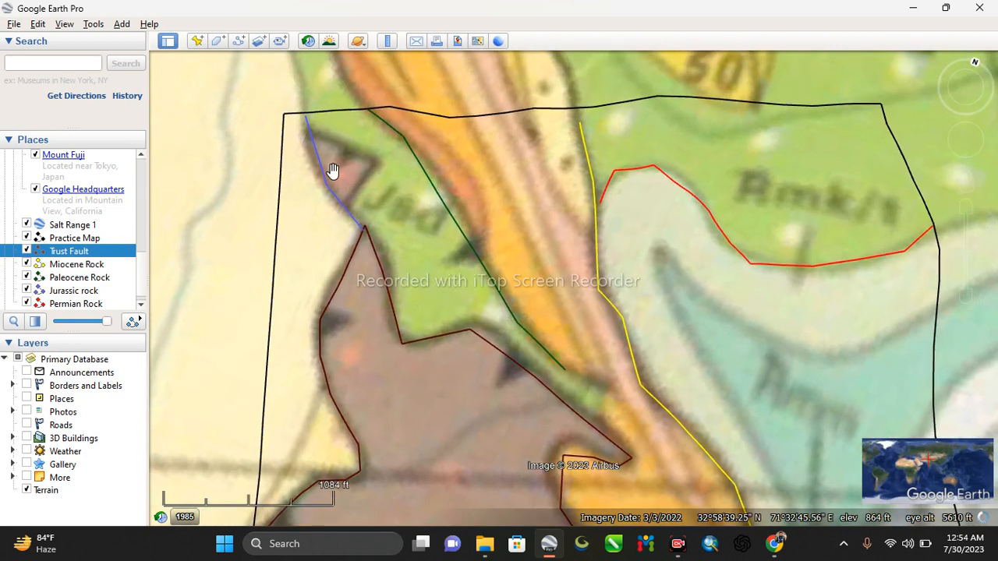
drag(392, 292, 403, 207)
drag(517, 414, 516, 267)
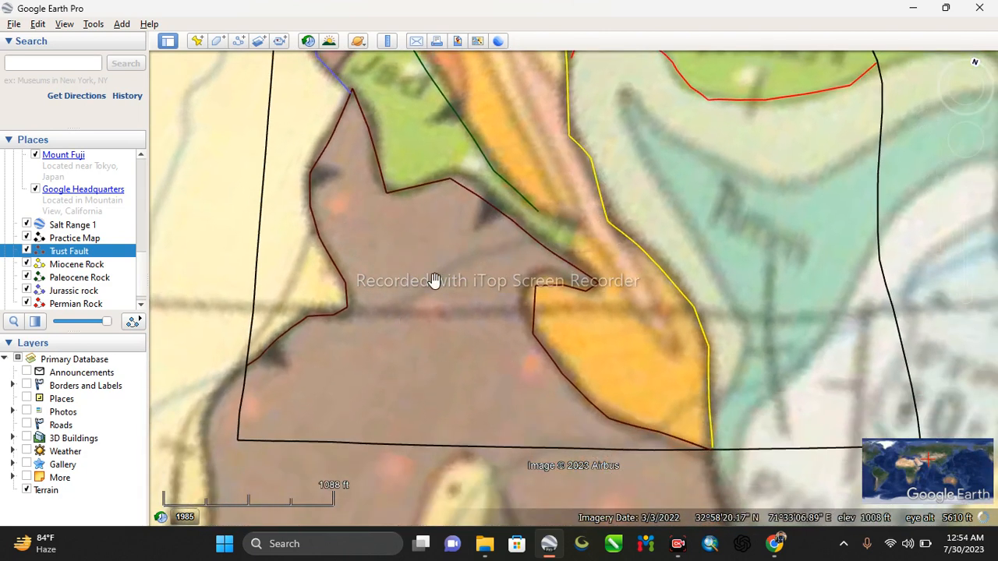
drag(434, 281, 436, 350)
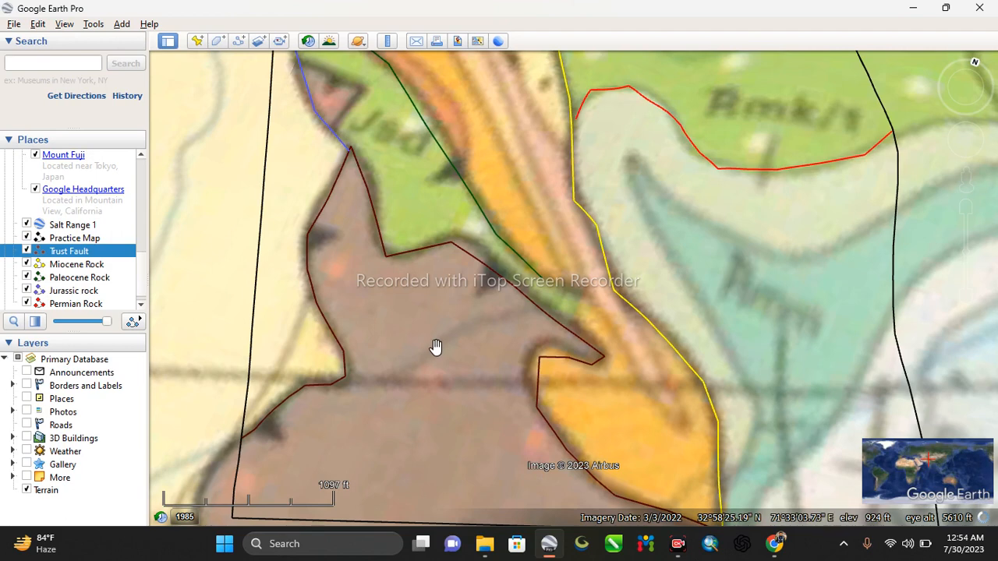
scroll(436, 347, down, 3)
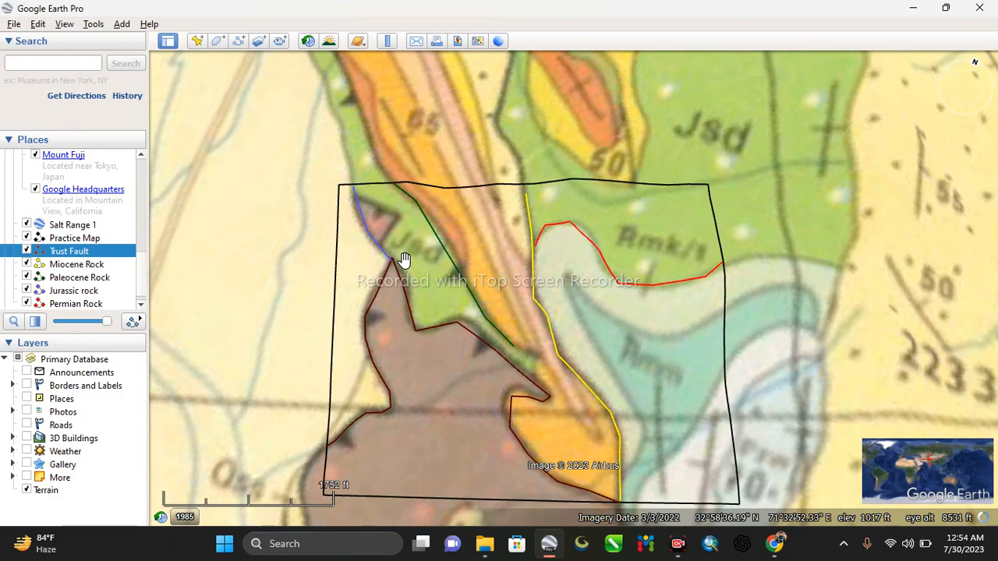
Open the Jurassic rock path's properties and move its northern end point onto the Practice Map boundary.
scroll(381, 249, up, 5)
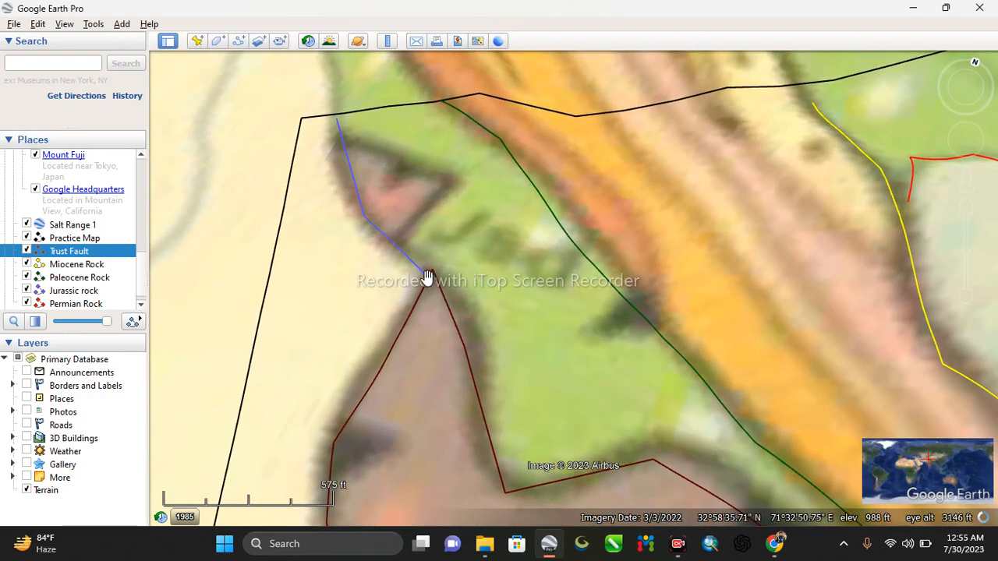
scroll(422, 265, up, 3)
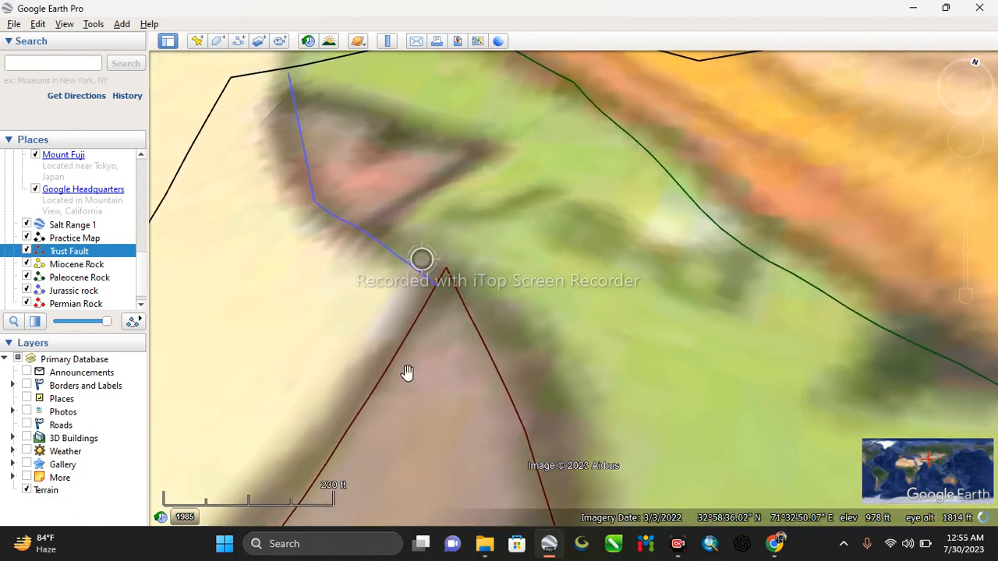
drag(405, 370, 450, 390)
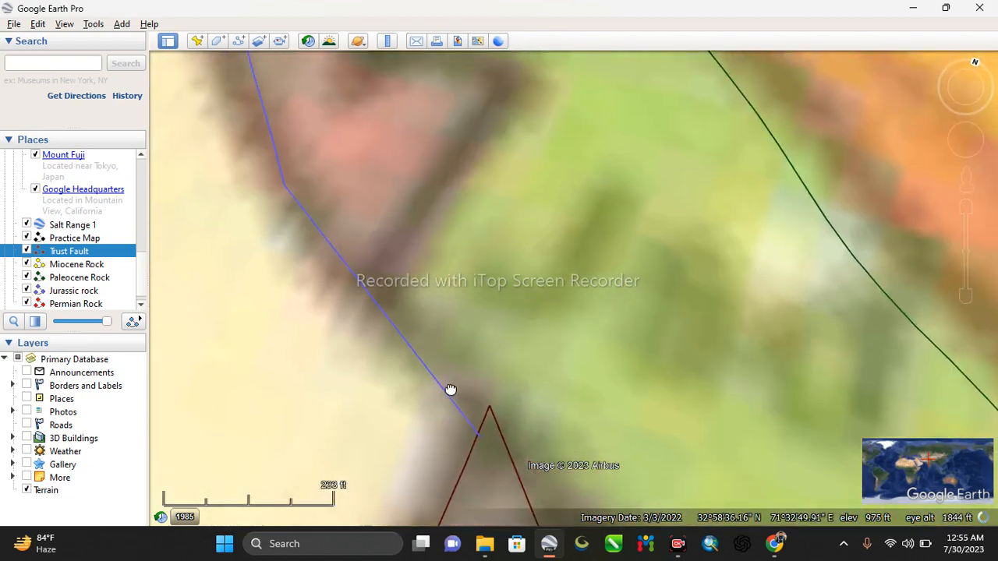
scroll(424, 304, down, 5)
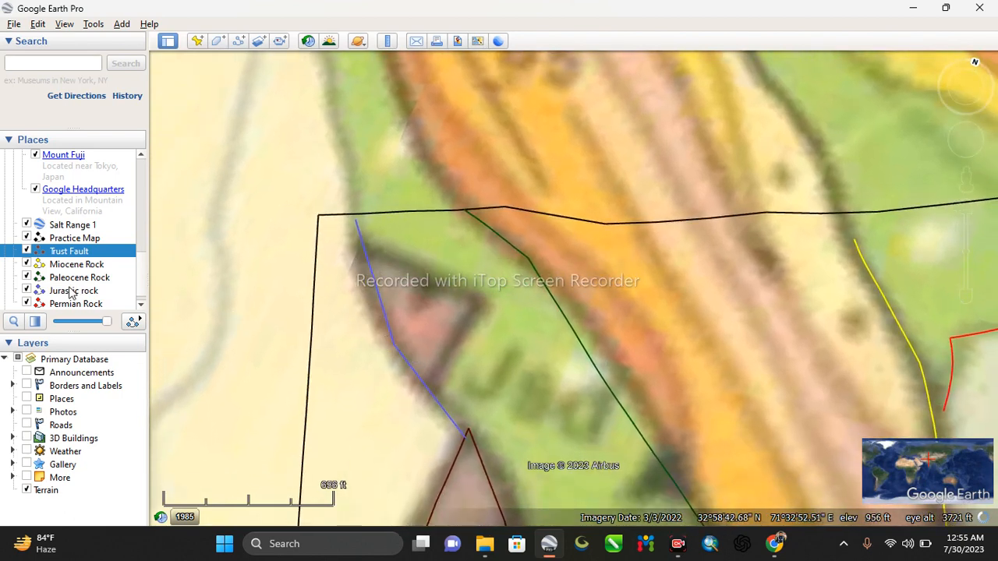
click(71, 290)
right_click(84, 291)
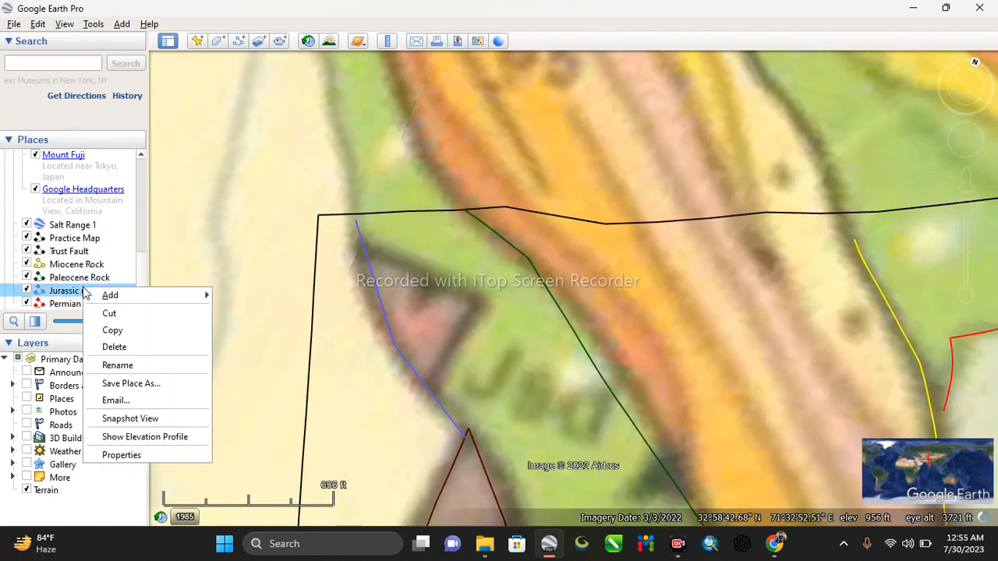
click(121, 455)
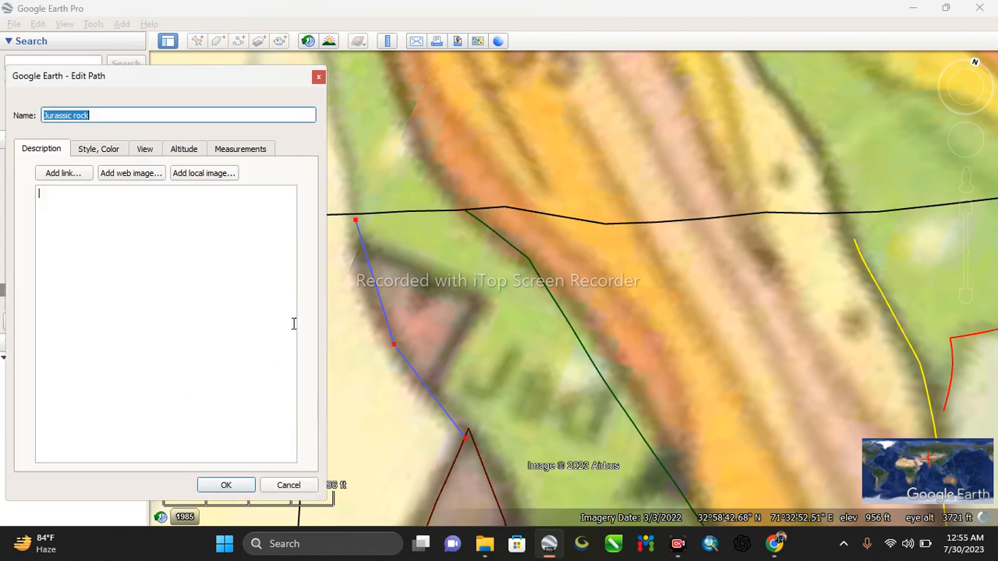
click(358, 228)
drag(356, 223, 352, 215)
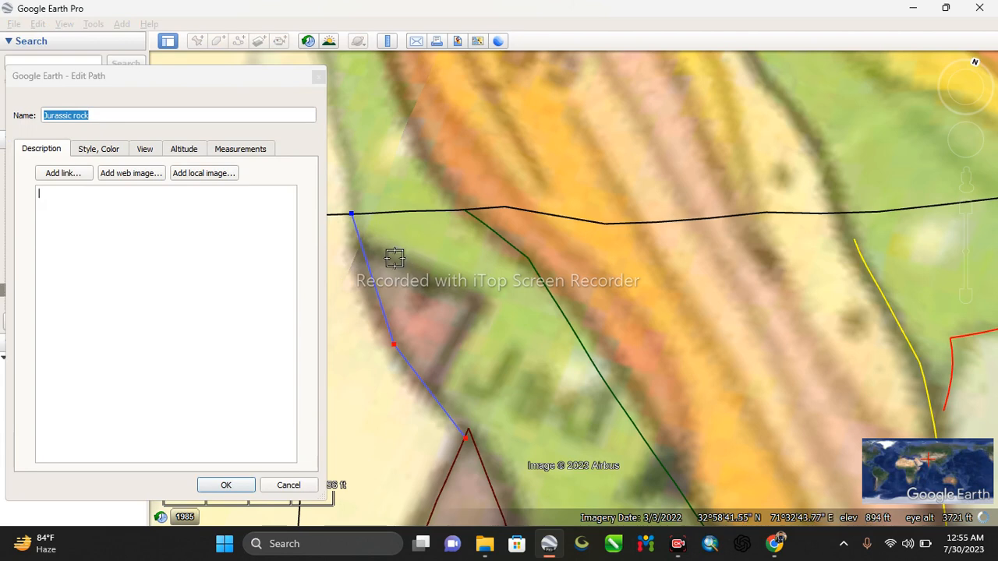
Replace the Jurassic rock path's northern end point with three points following the contact up to the Practice Map boundary.
key(Delete)
click(373, 289)
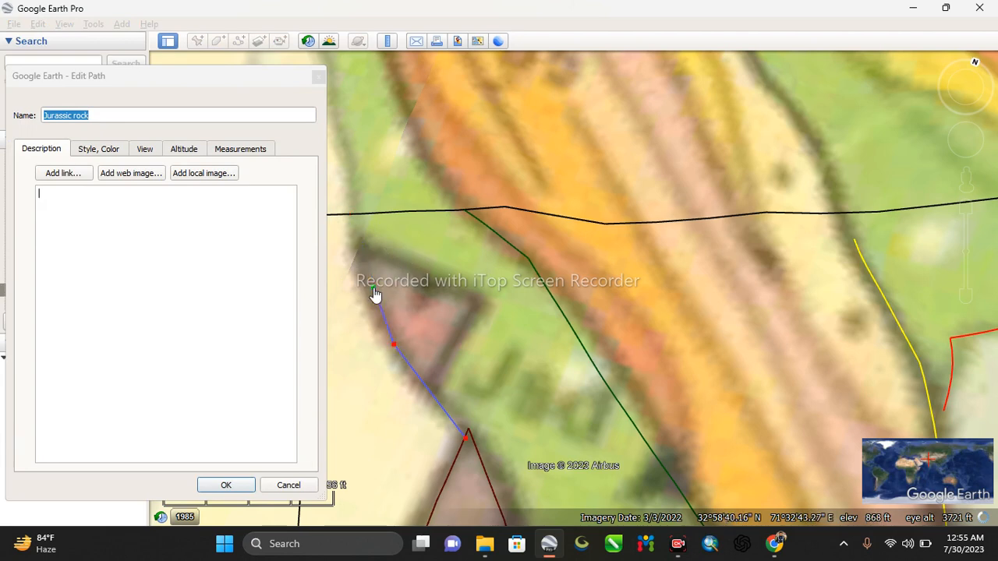
click(347, 238)
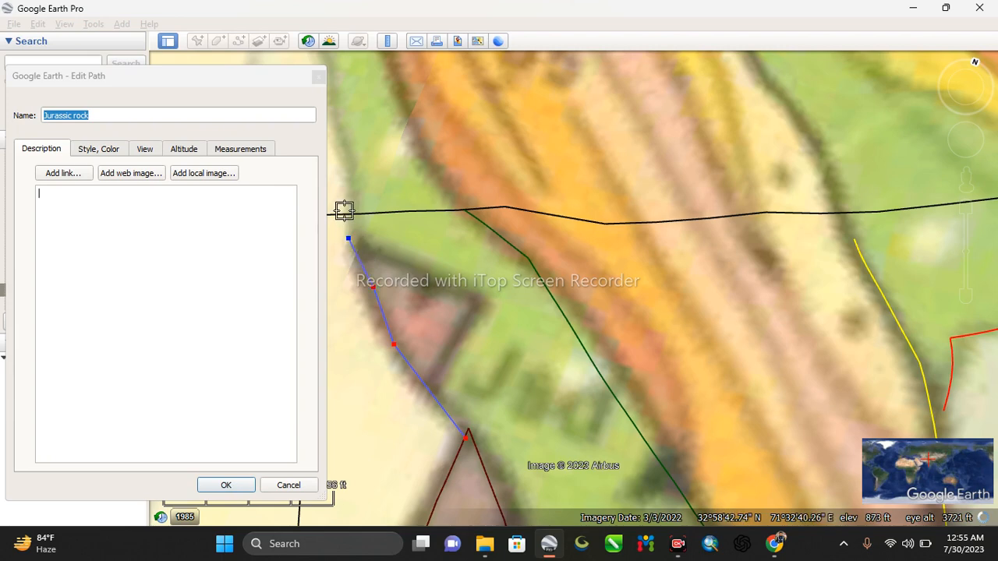
click(344, 214)
Replace the Jurassic rock path's last point with one where the contact meets the Practice Map boundary, and save the path.
scroll(343, 209, up, 2)
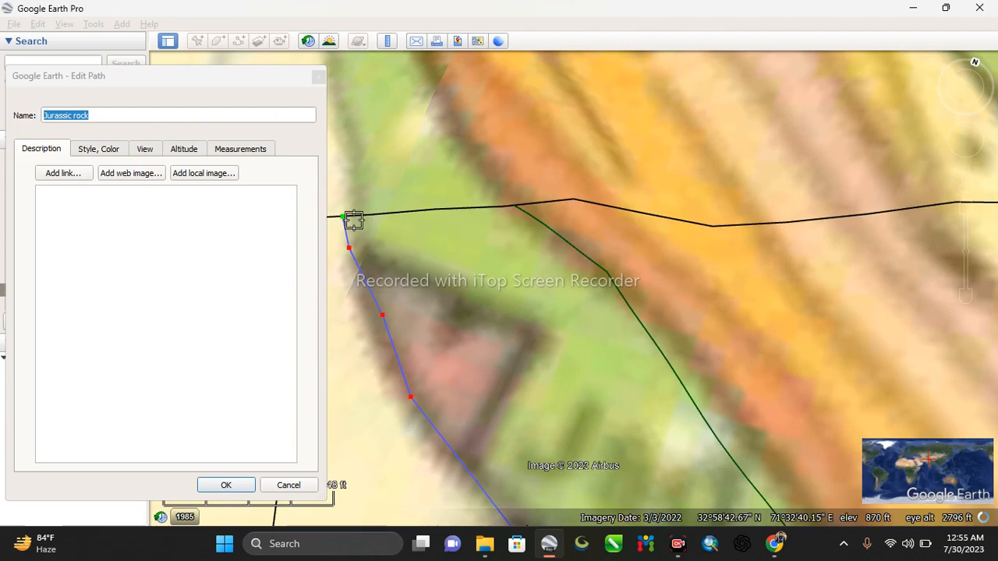
scroll(353, 220, down, 5)
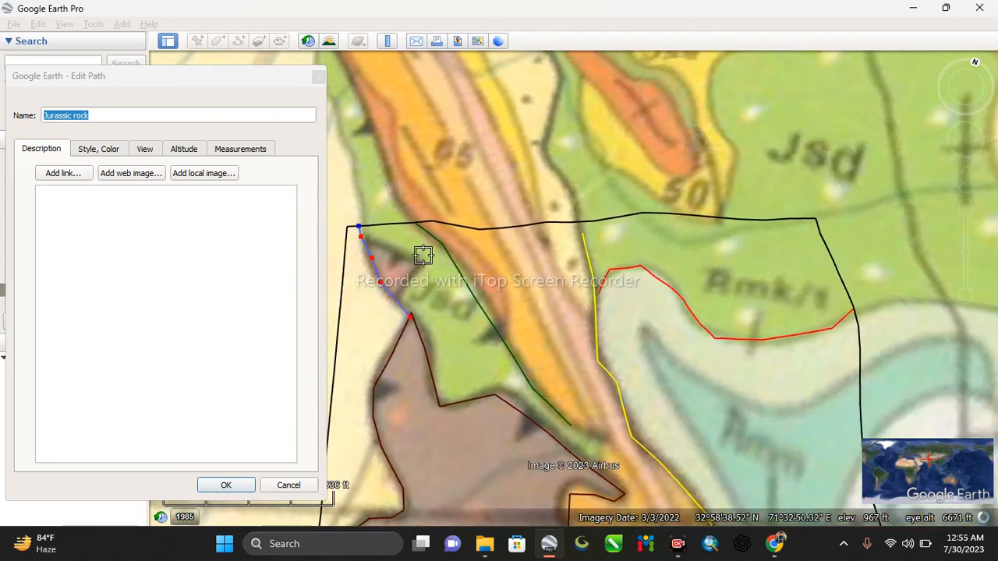
scroll(363, 209, up, 3)
key(Delete)
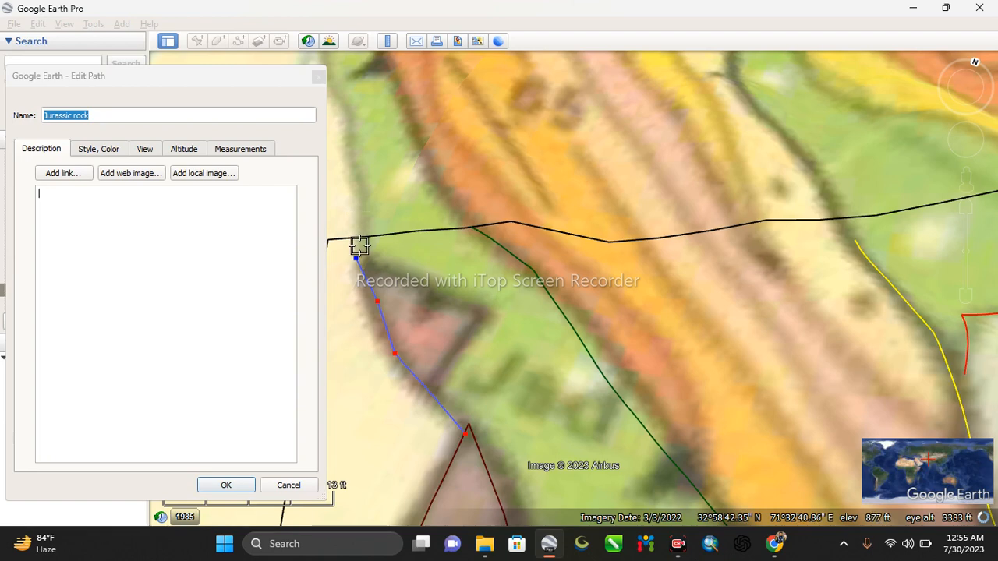
click(358, 237)
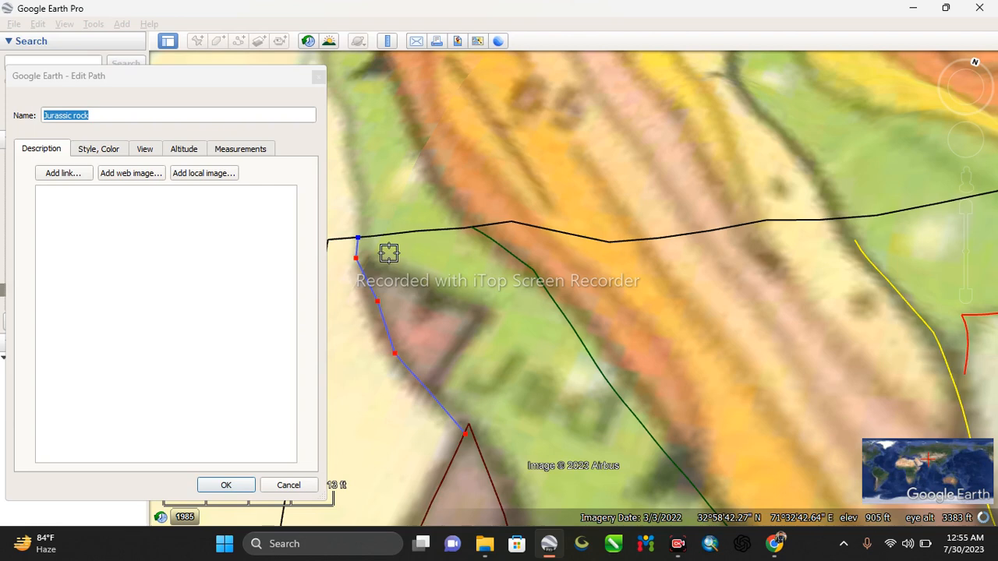
scroll(433, 350, down, 2)
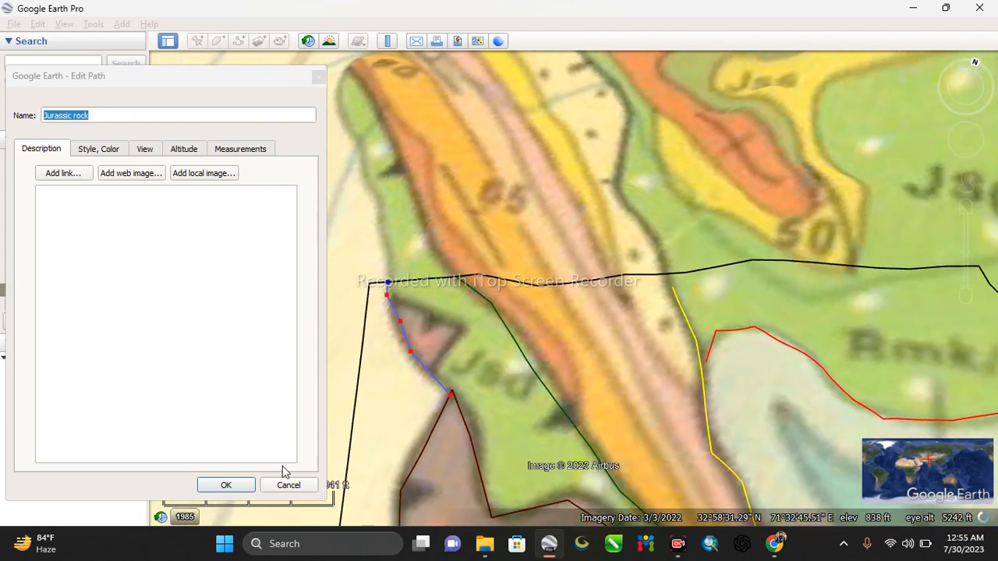
click(226, 485)
Examine the rock contact paths and the Trust Fault across the Practice Map area.
mouse_move(435, 314)
right_down()
mouse_move(464, 390)
mouse_move(462, 289)
right_up()
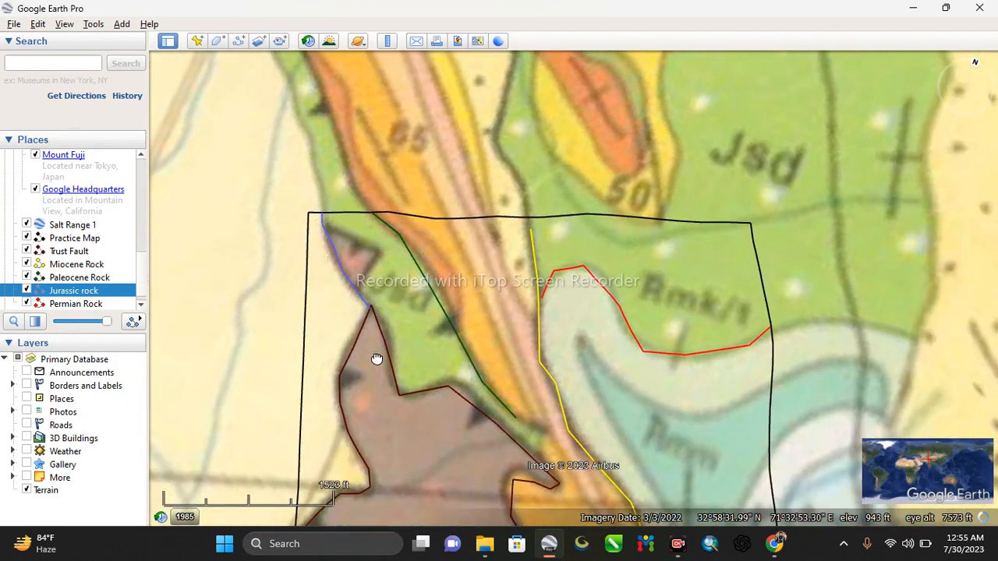
drag(453, 424, 374, 357)
middle_drag(399, 325, 356, 311)
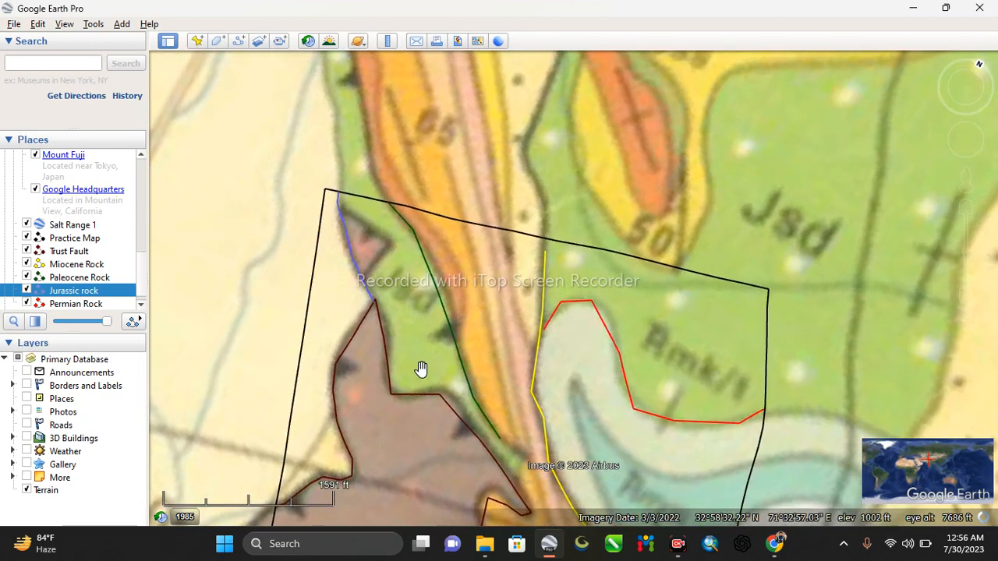
scroll(421, 368, up, 3)
scroll(413, 329, down, 5)
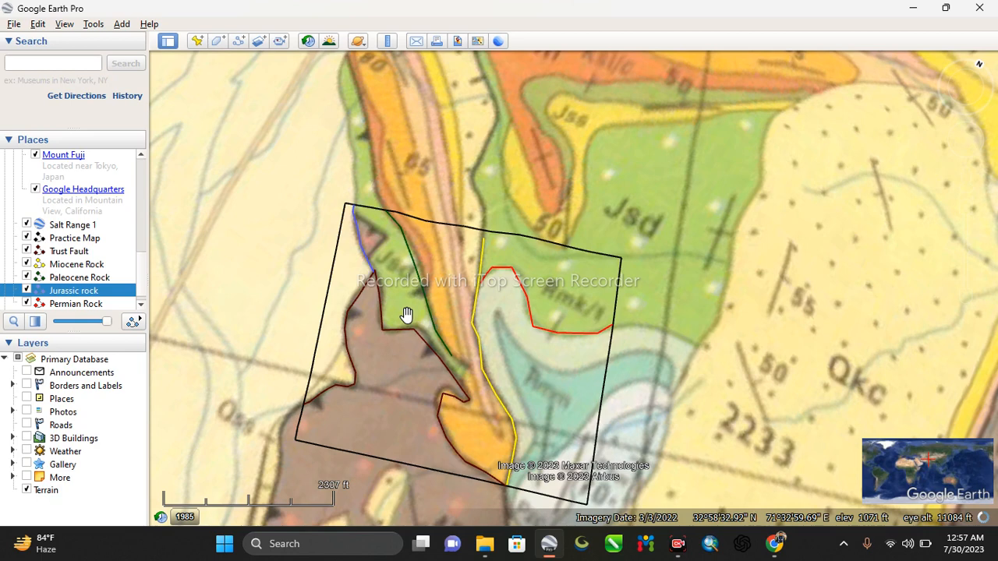
scroll(437, 265, up, 3)
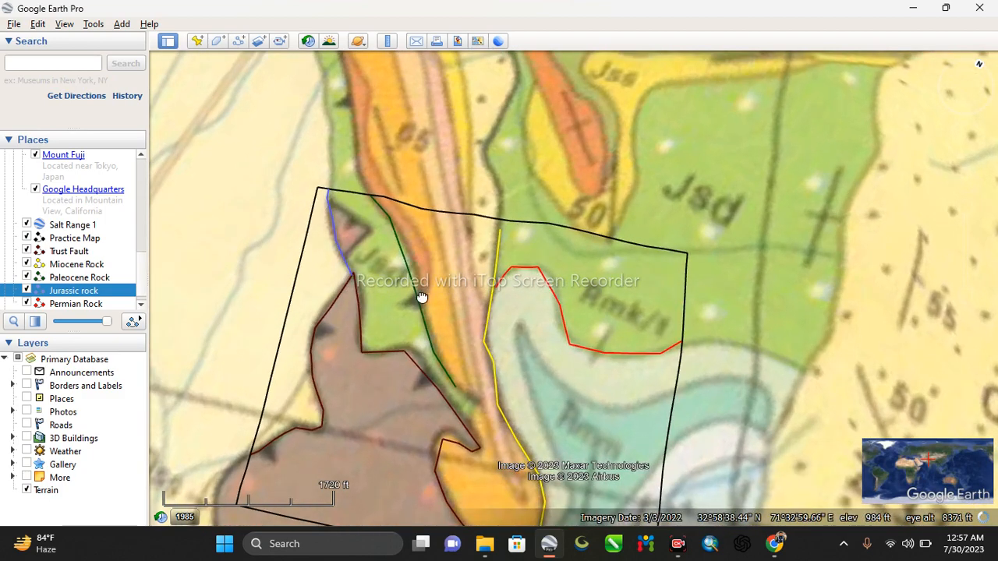
drag(424, 294, 397, 316)
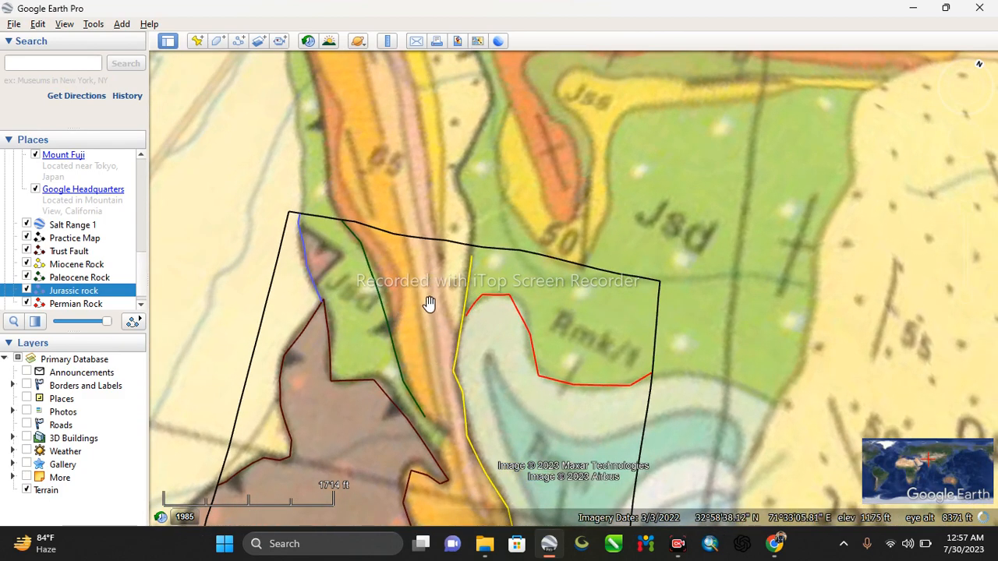
scroll(435, 336, down, 3)
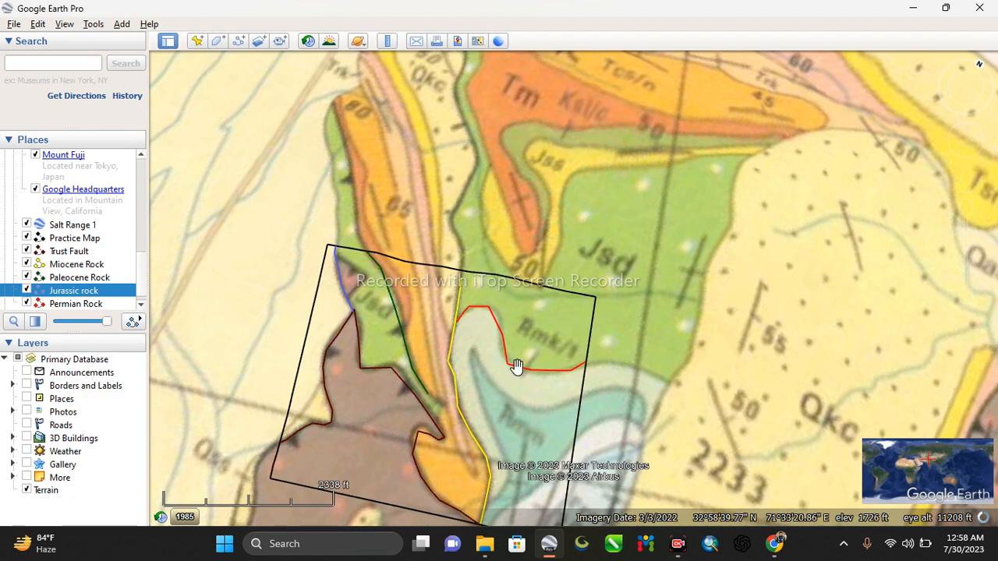
scroll(403, 331, up, 1)
scroll(403, 331, up, 2)
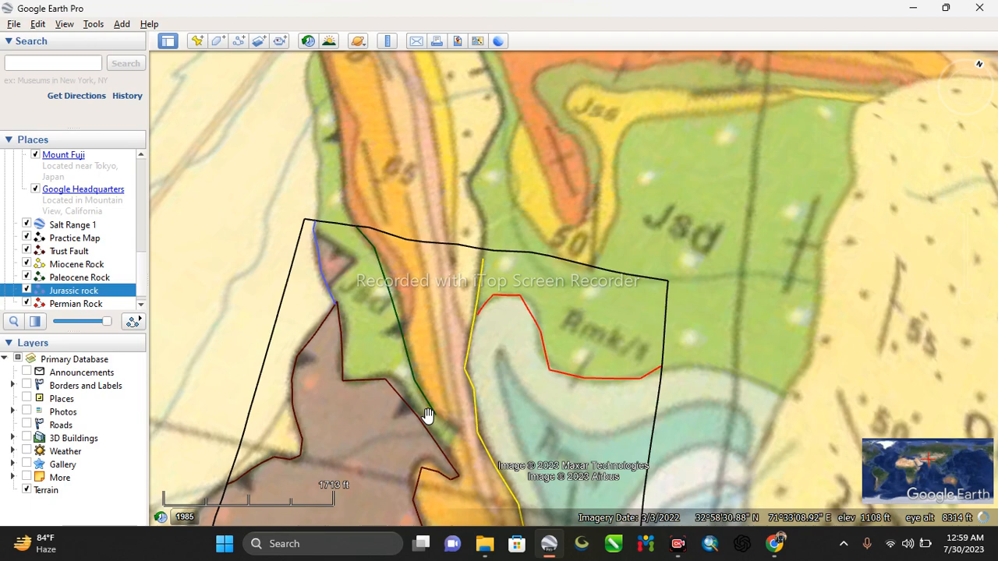
Extend the Paleocene Rock path's southern end with three points around the narrow green tip to the Trust Fault, and save it.
scroll(428, 414, up, 3)
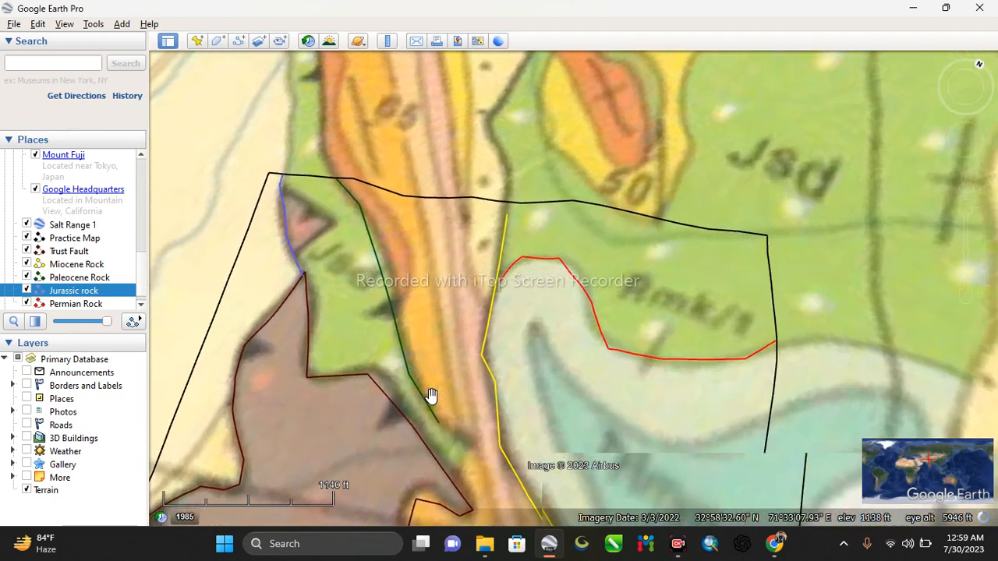
middle_drag(438, 404, 437, 407)
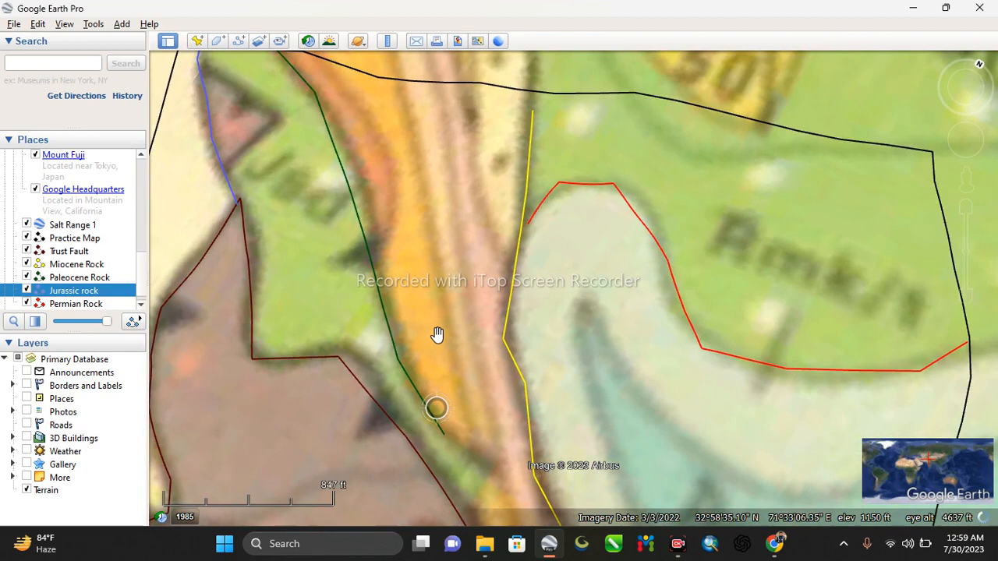
scroll(430, 398, up, 1)
scroll(431, 396, down, 2)
scroll(430, 401, down, 1)
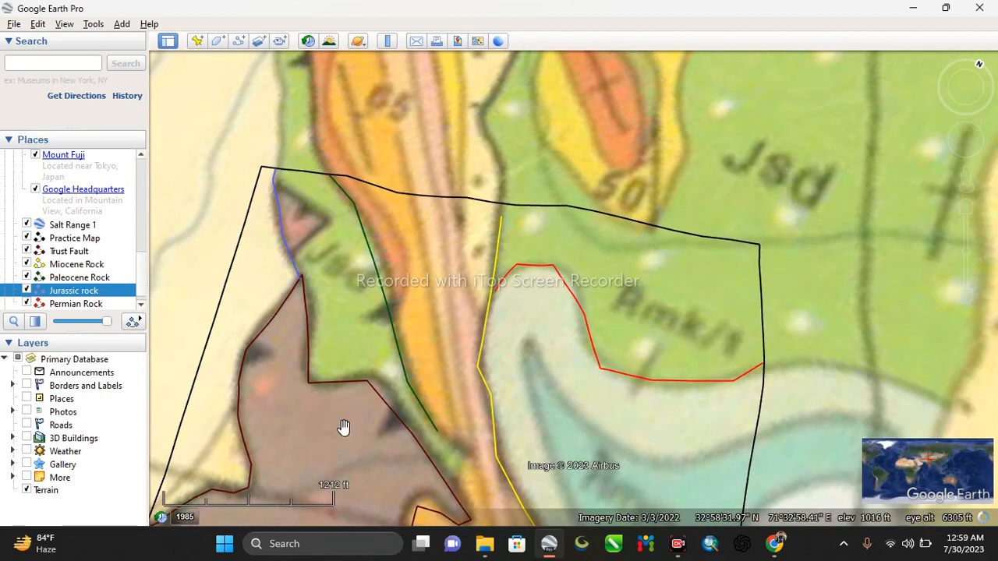
scroll(424, 436, up, 1)
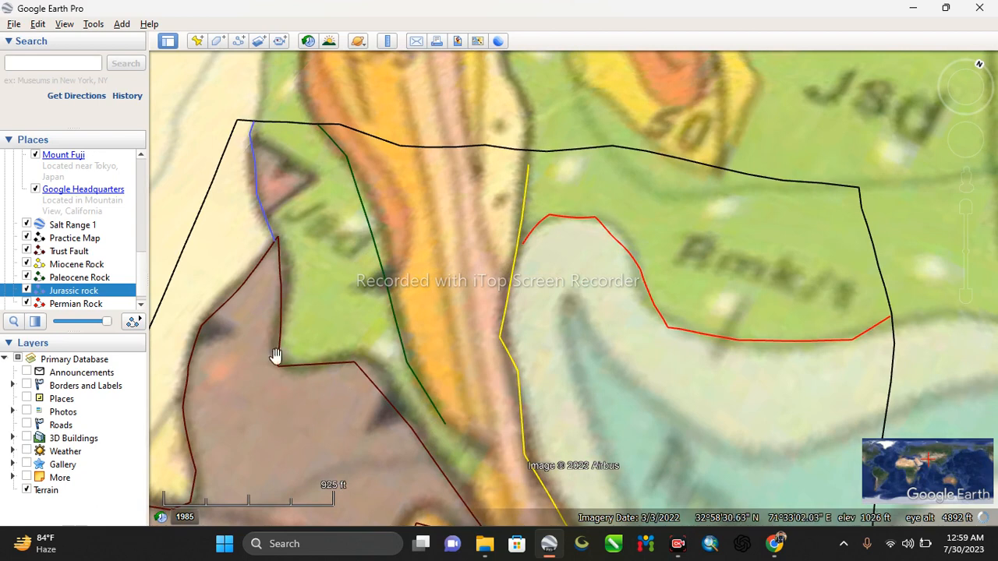
click(52, 279)
right_click(63, 275)
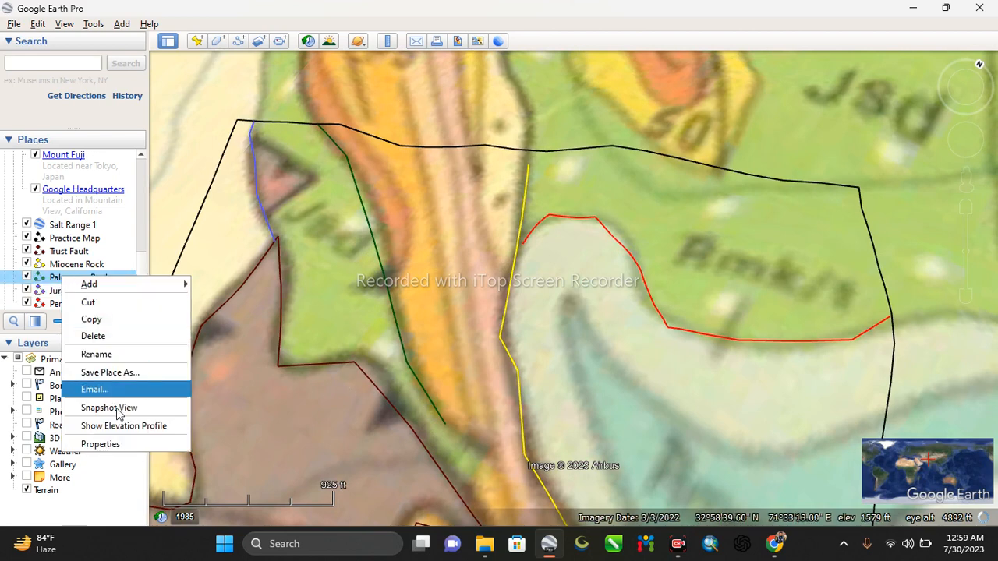
click(117, 443)
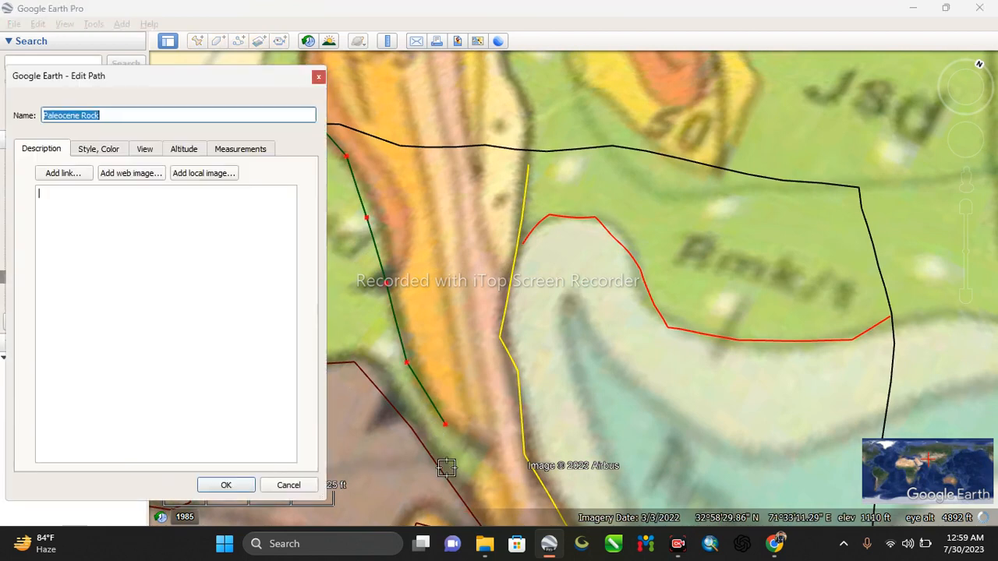
click(479, 452)
click(474, 474)
click(456, 495)
scroll(423, 375, down, 4)
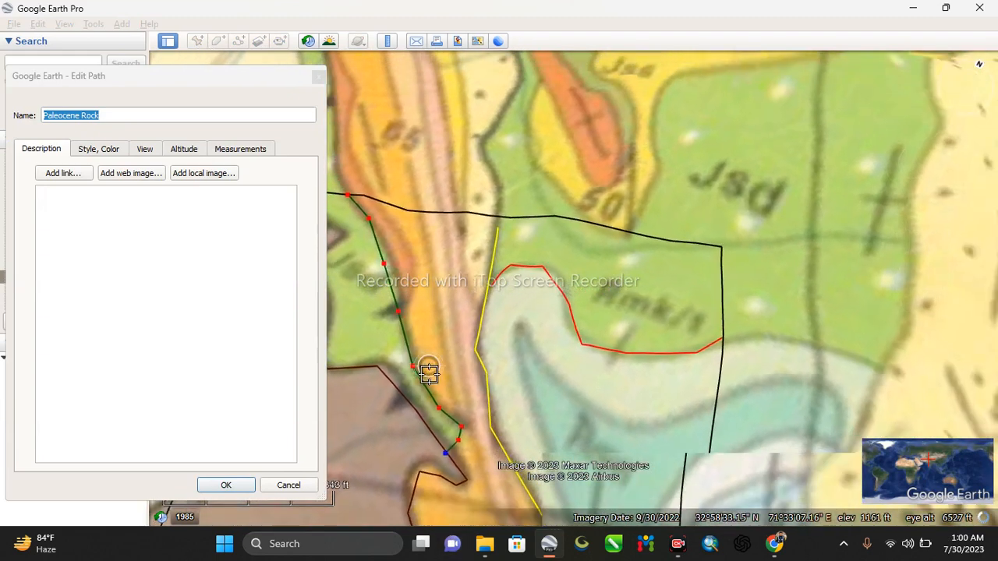
click(232, 484)
click(232, 484)
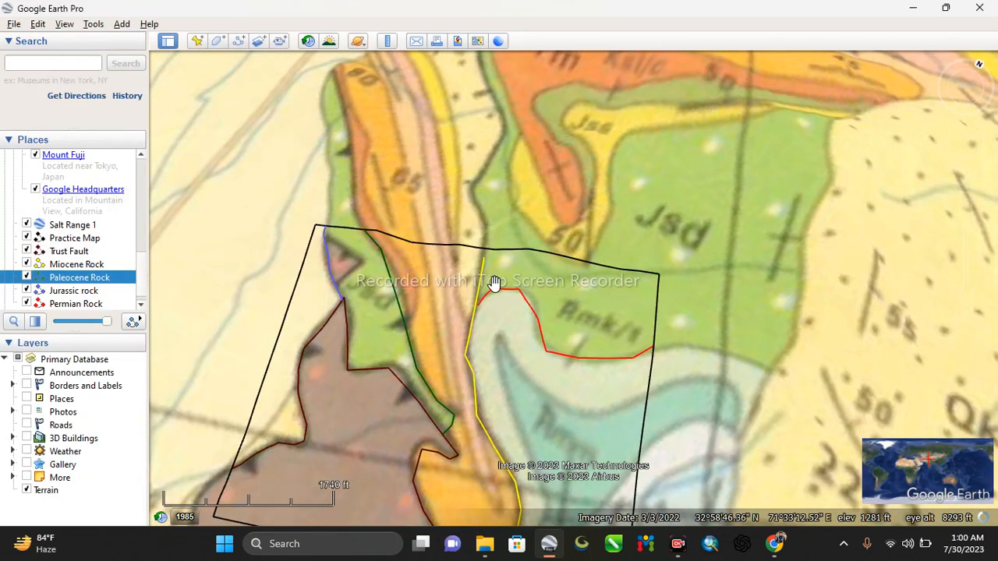
Extend the Miocene Rock path's northern end to the Practice Map boundary and save the path.
scroll(472, 357, down, 2)
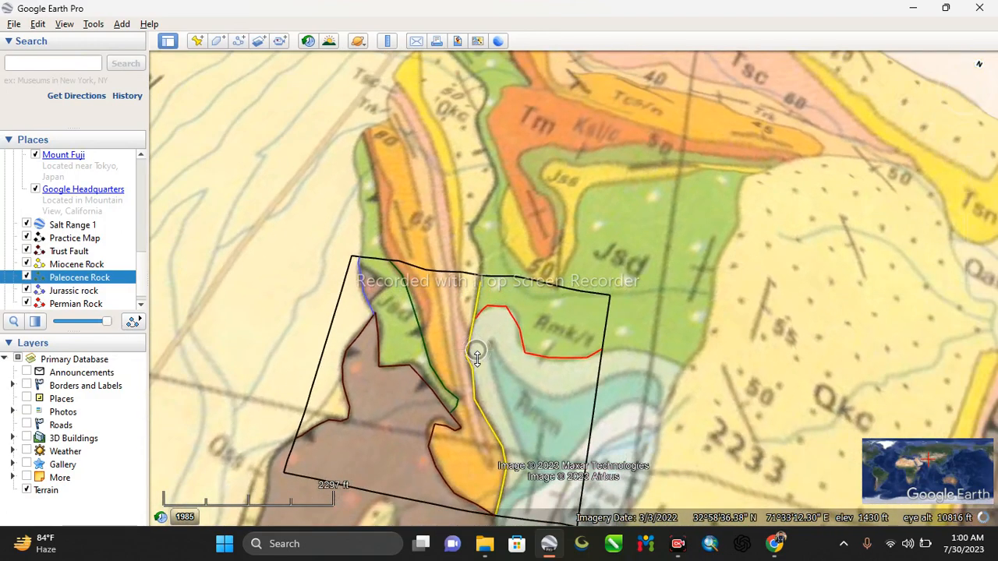
right_click(50, 265)
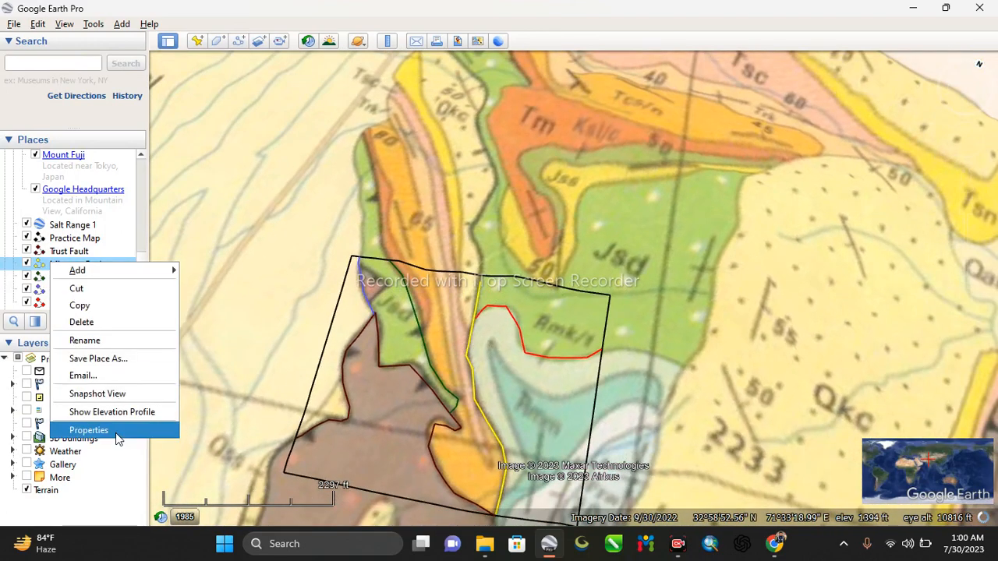
click(88, 429)
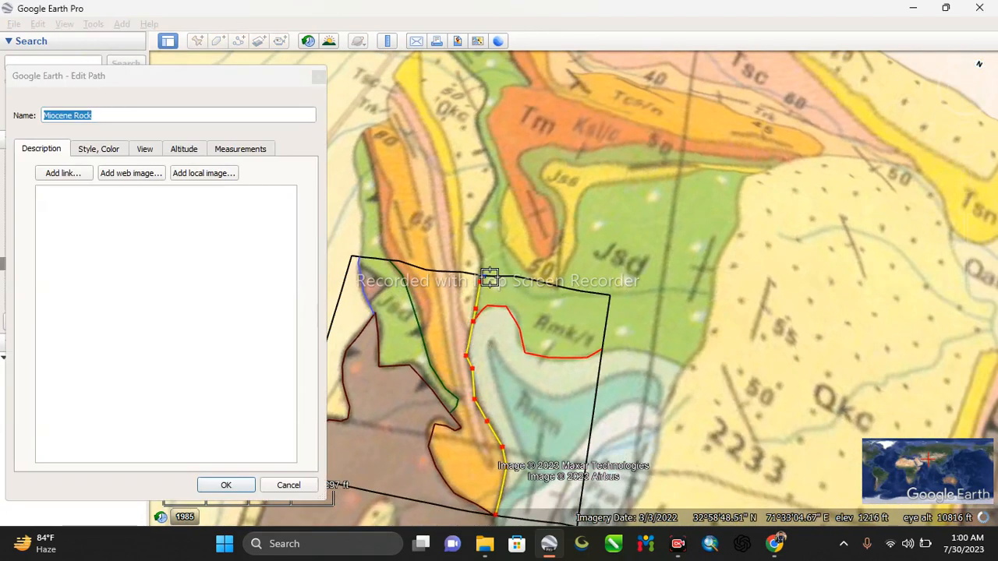
scroll(483, 277, up, 4)
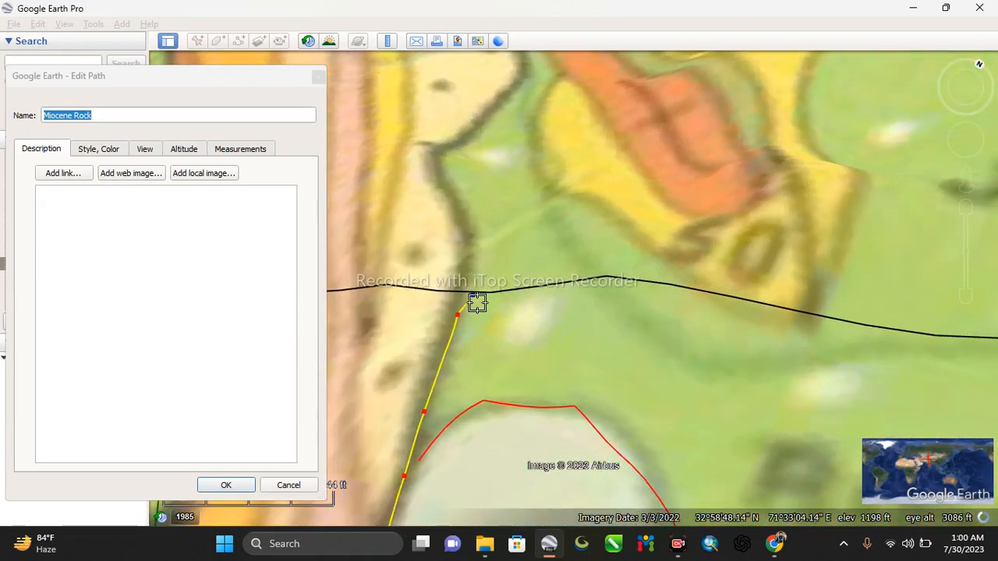
scroll(476, 298, up, 2)
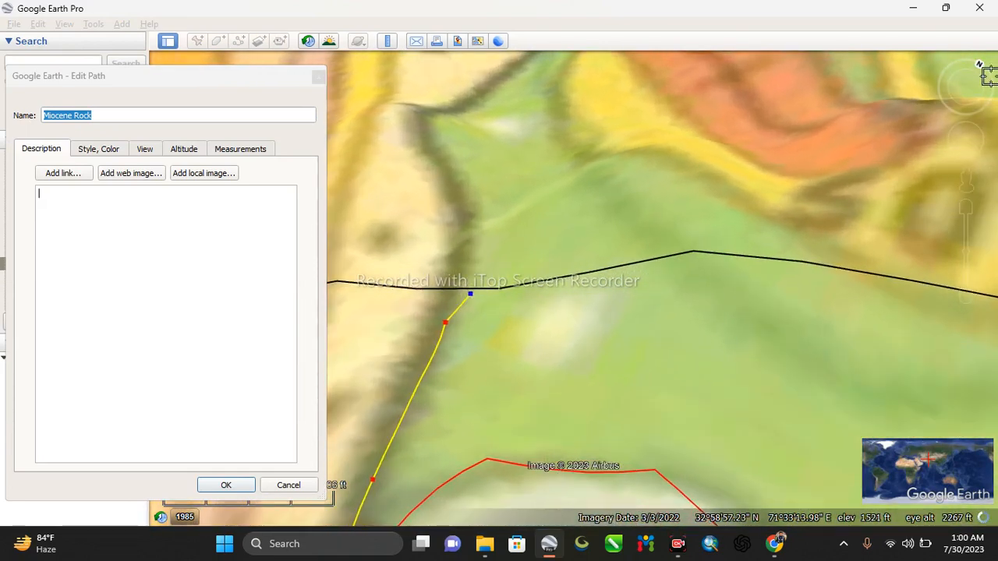
click(965, 131)
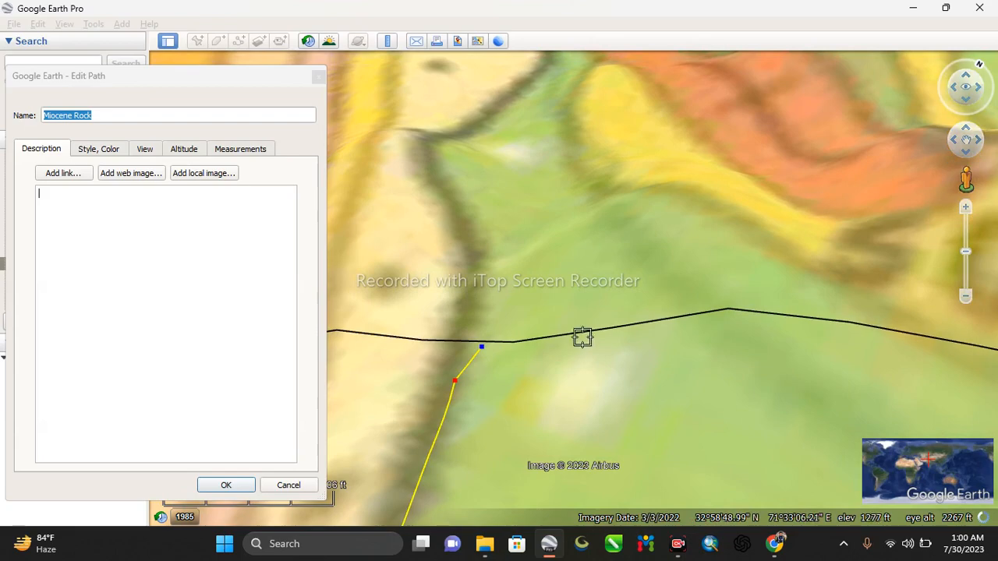
click(225, 485)
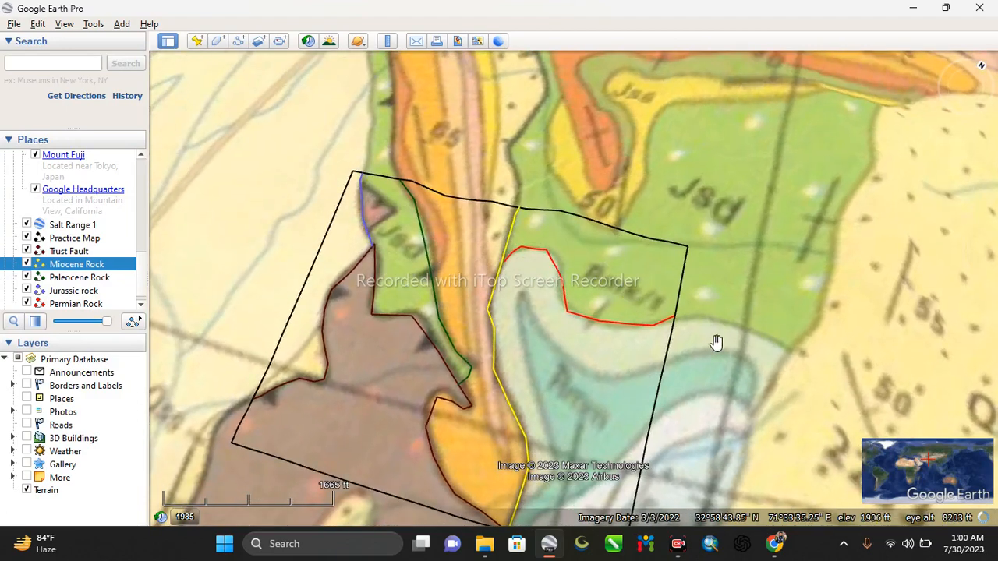
Examine where the Permian, Miocene and Paleocene rock paths meet the Practice Map boundary and each other.
scroll(696, 332, up, 3)
scroll(549, 305, up, 1)
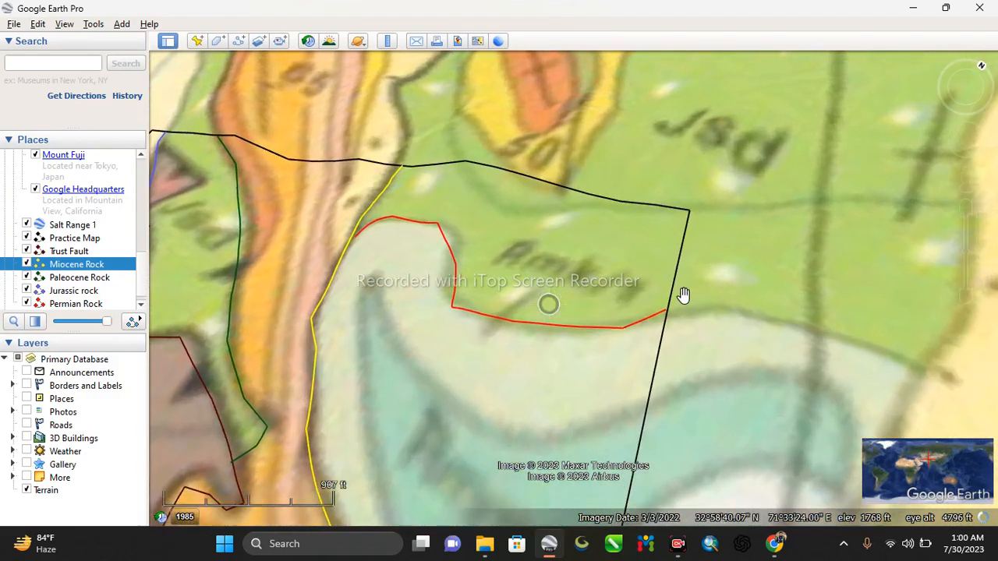
scroll(686, 294, up, 2)
drag(780, 325, 544, 446)
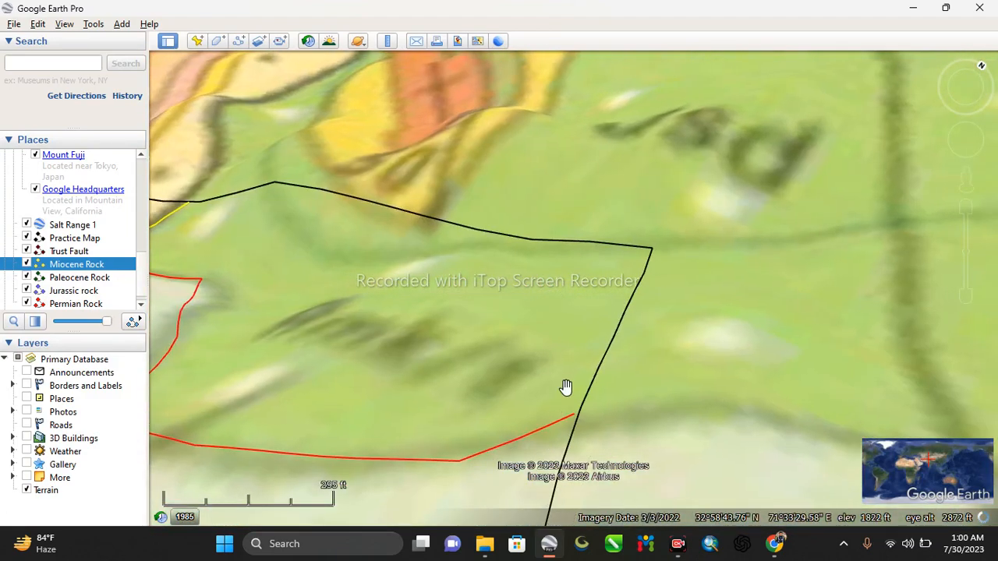
scroll(568, 382, down, 3)
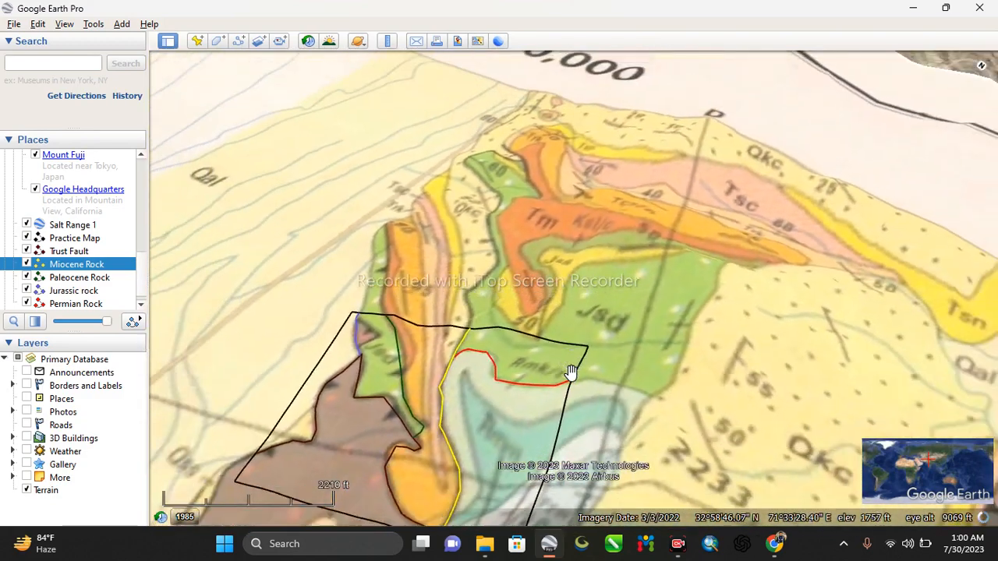
scroll(545, 394, down, 2)
scroll(519, 386, down, 1)
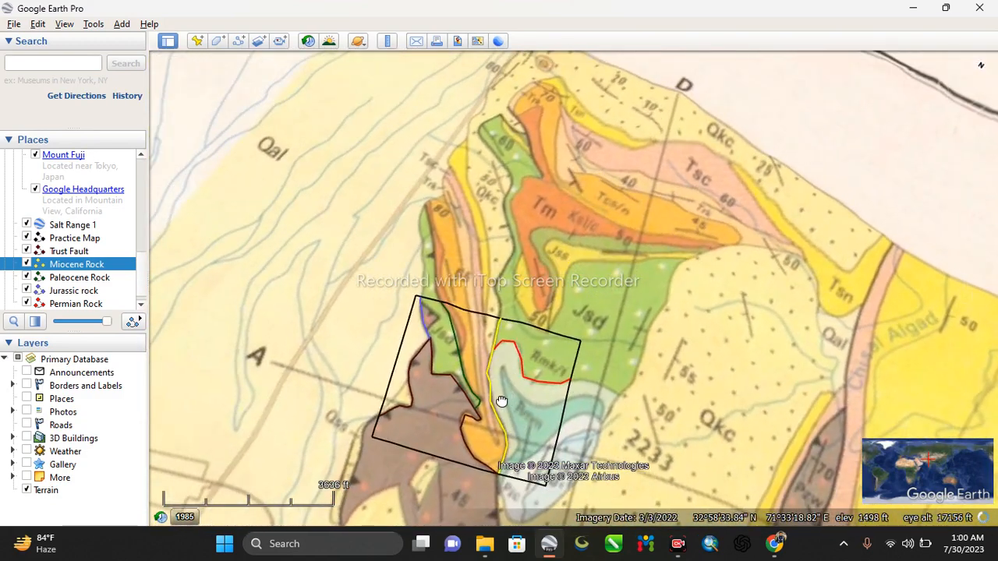
scroll(618, 346, up, 1)
scroll(617, 344, up, 1)
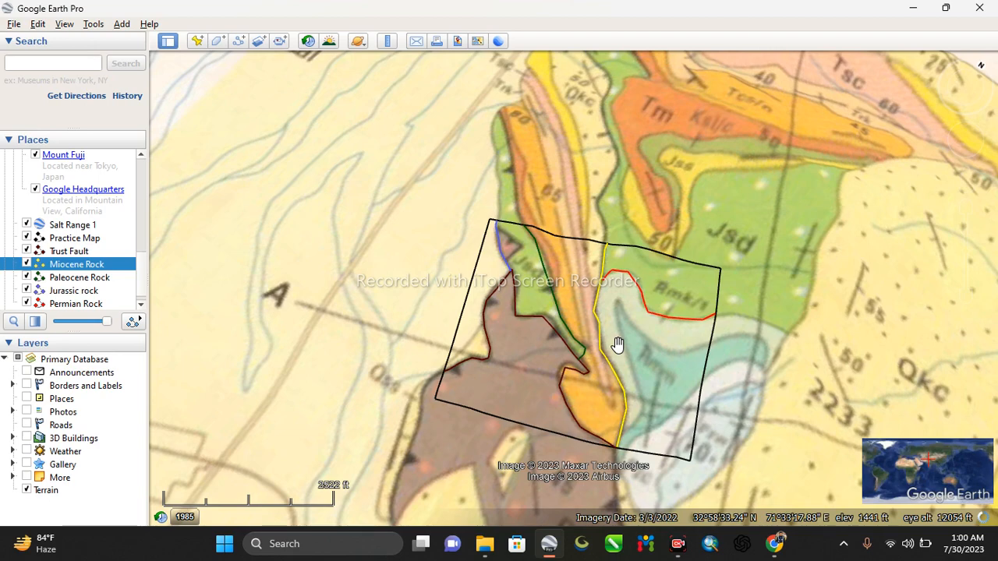
scroll(618, 345, up, 3)
right_drag(581, 335, 764, 306)
scroll(623, 339, up, 1)
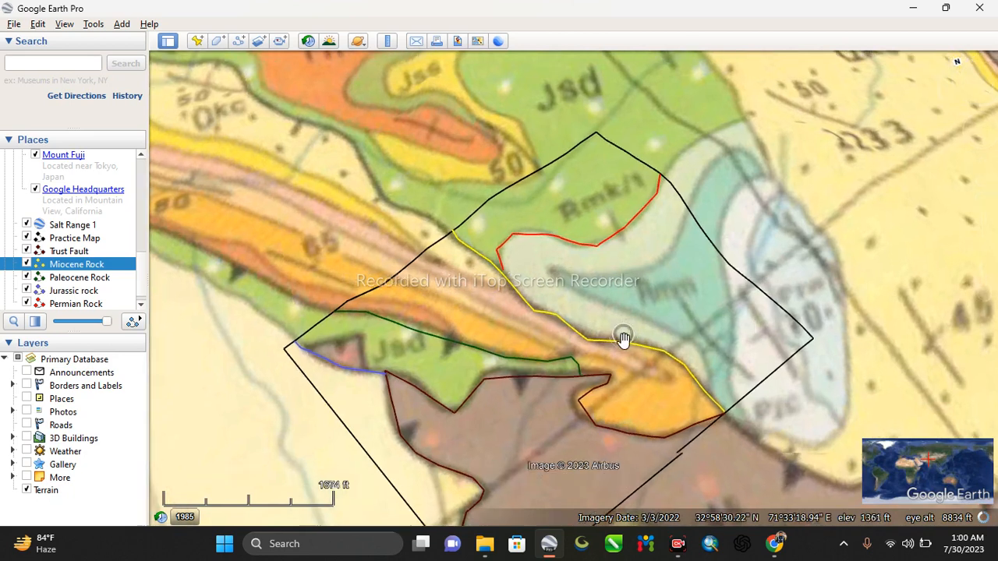
scroll(624, 339, up, 1)
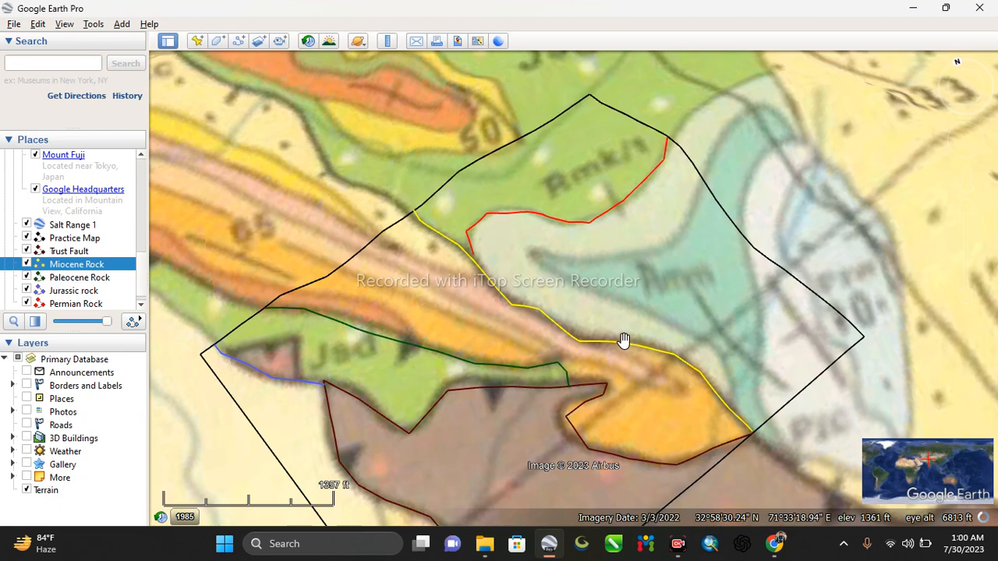
Replace the Permian Rock path's western end point with one on the Miocene Rock path, and save it.
scroll(432, 252, up, 3)
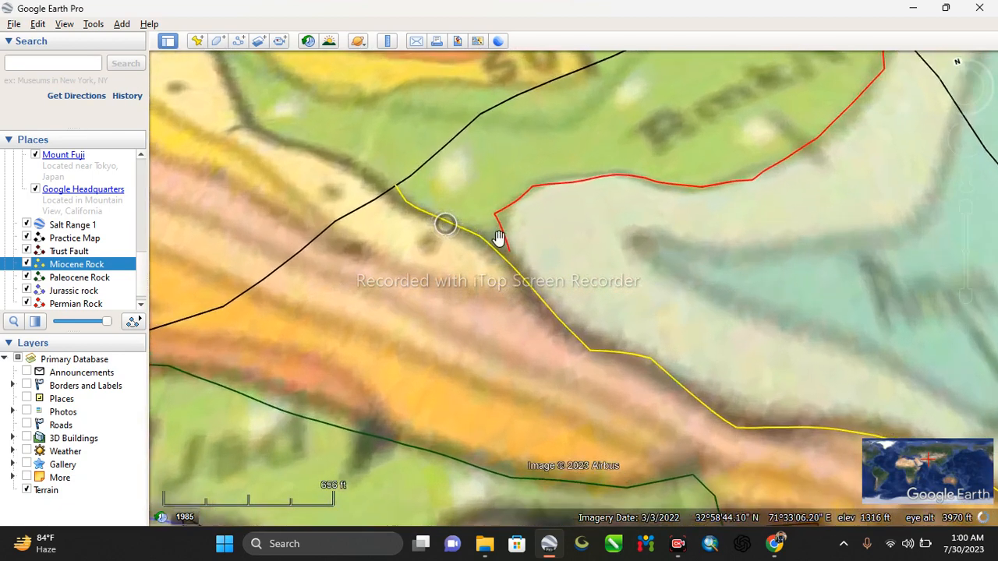
scroll(511, 243, up, 1)
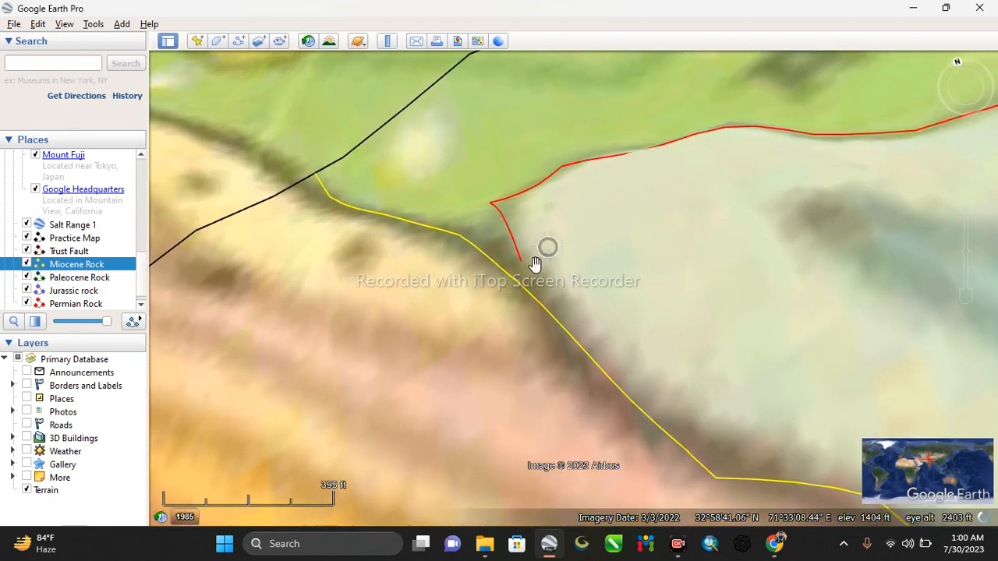
right_click(78, 304)
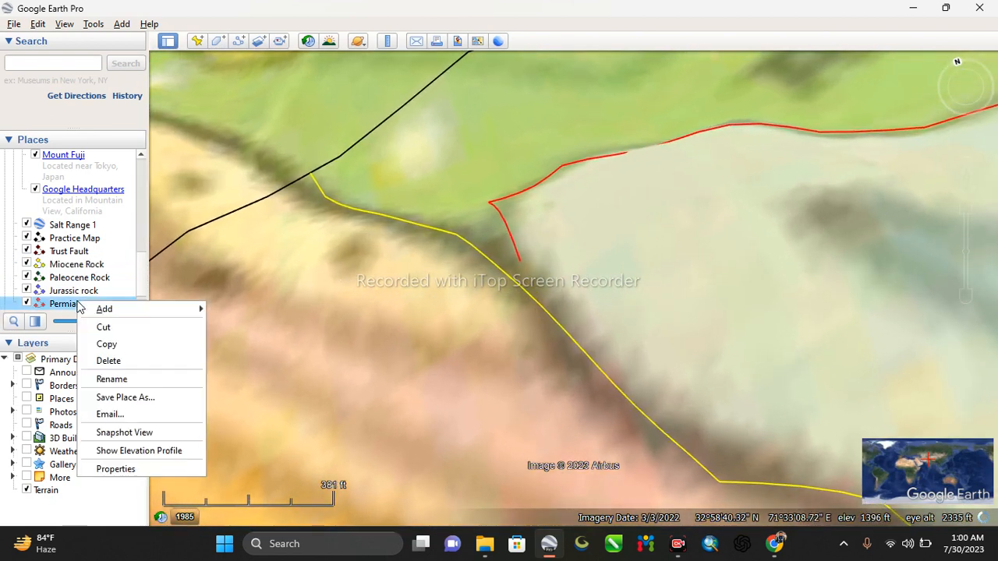
click(115, 469)
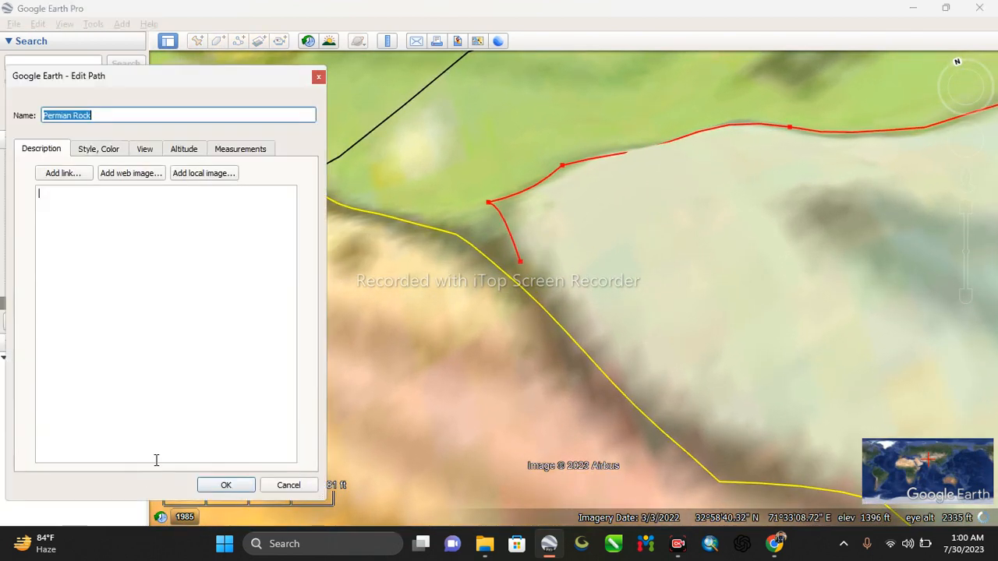
click(522, 284)
key(Delete)
click(517, 285)
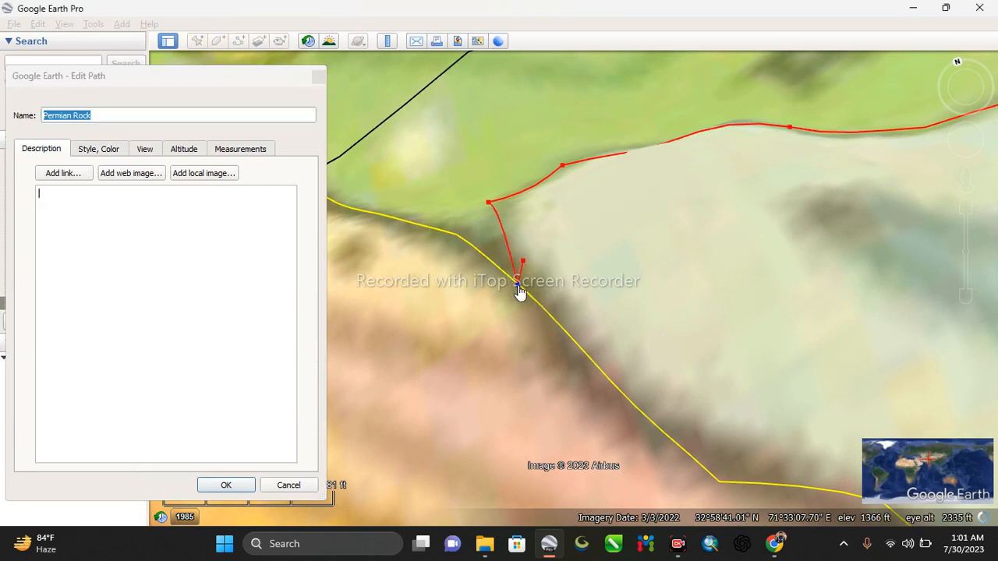
click(546, 312)
key(Delete)
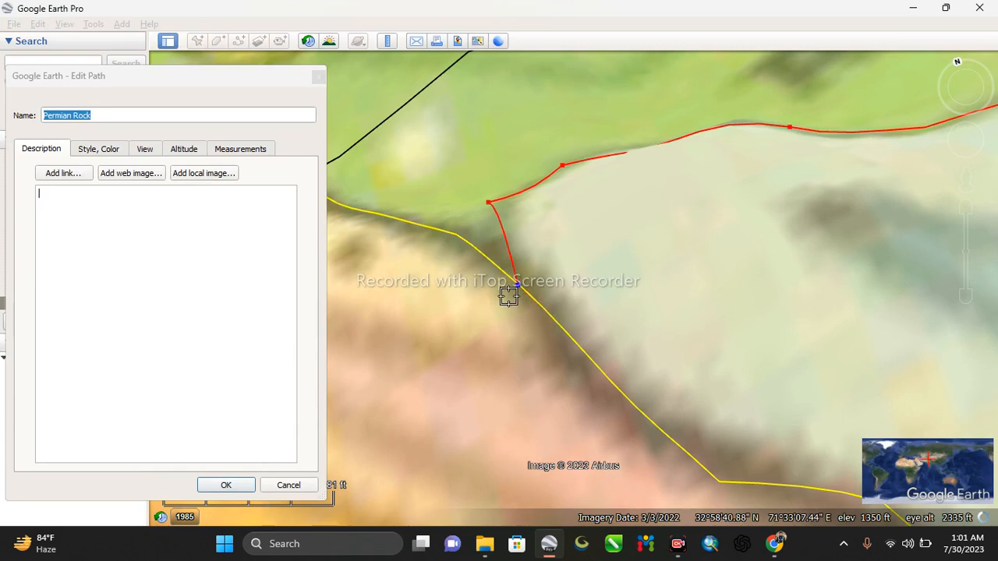
click(227, 486)
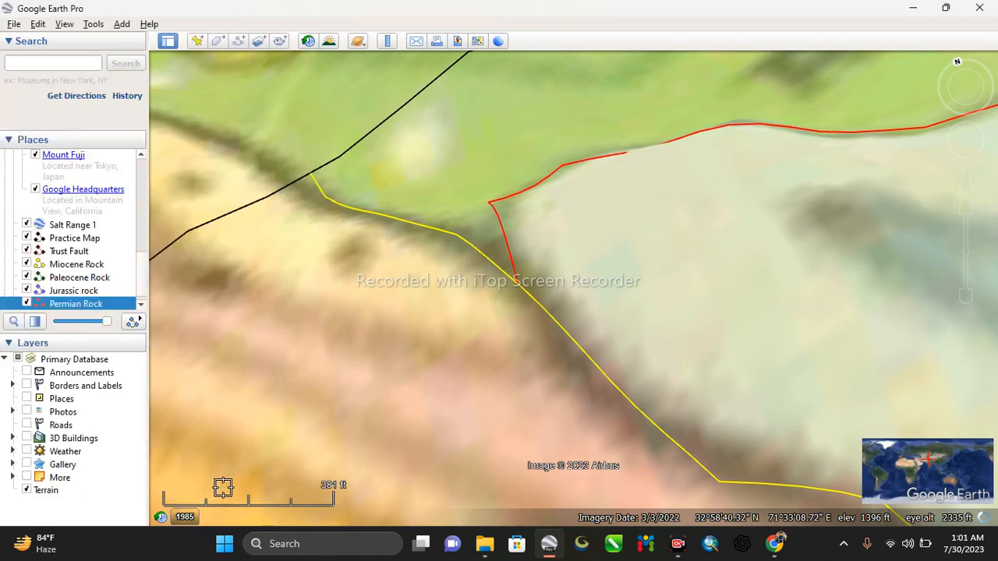
Examine the joined contact paths and the untraced teal and grey rock units inside the Practice Map area.
scroll(461, 283, down, 3)
scroll(464, 283, down, 5)
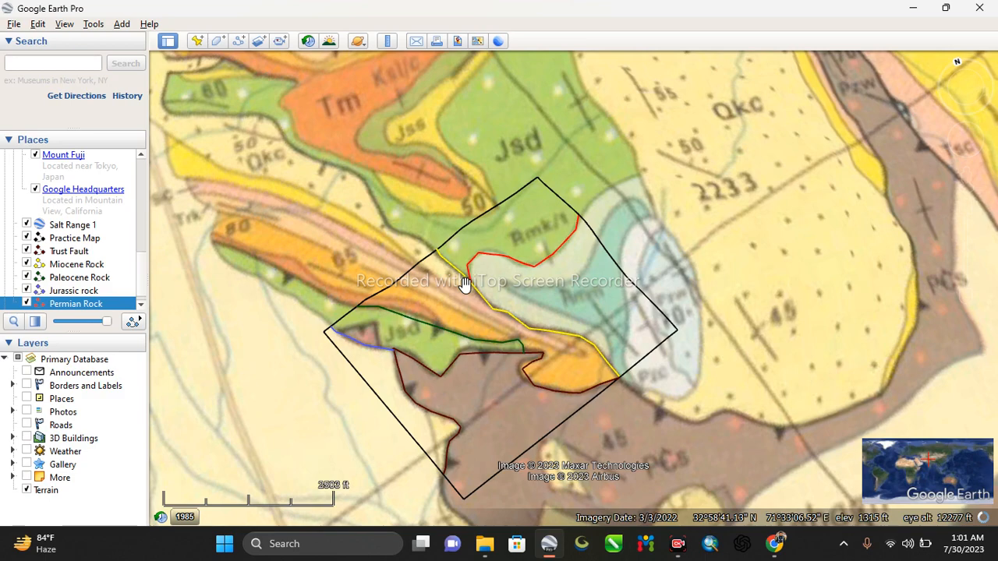
scroll(458, 343, up, 3)
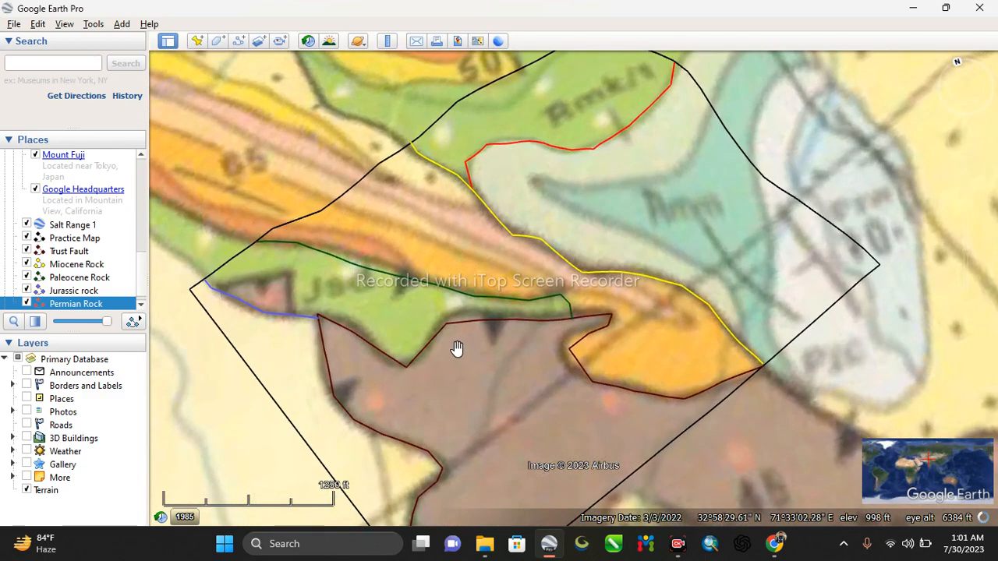
scroll(457, 341, down, 4)
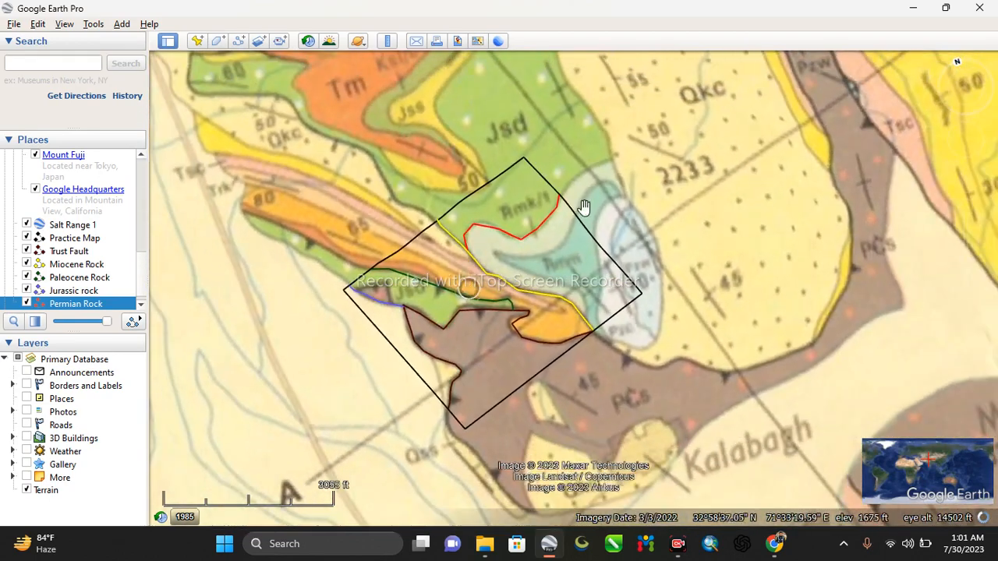
drag(584, 208, 501, 303)
scroll(347, 385, up, 3)
drag(387, 361, 445, 292)
scroll(438, 339, up, 2)
scroll(438, 339, down, 3)
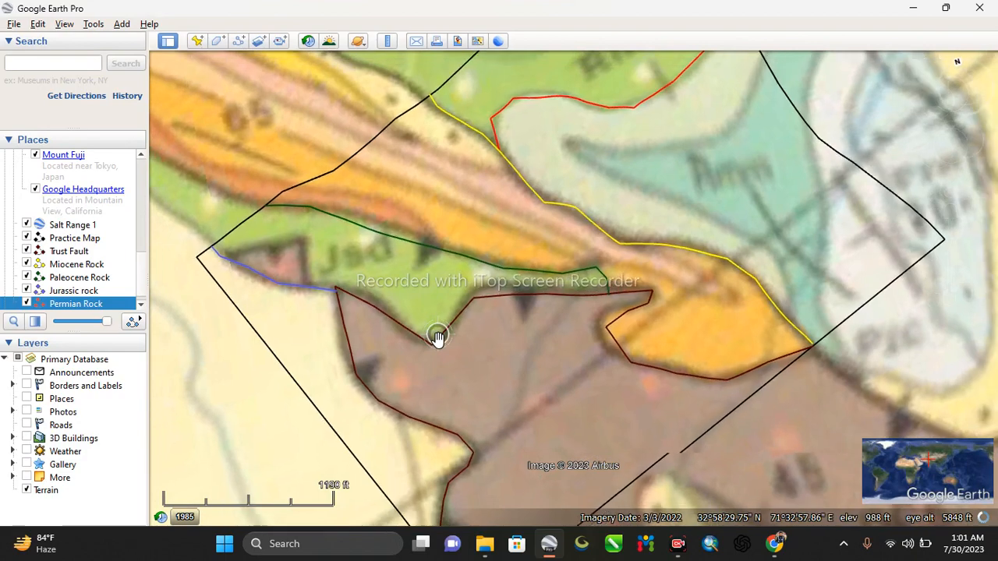
scroll(438, 339, down, 1)
scroll(580, 310, up, 2)
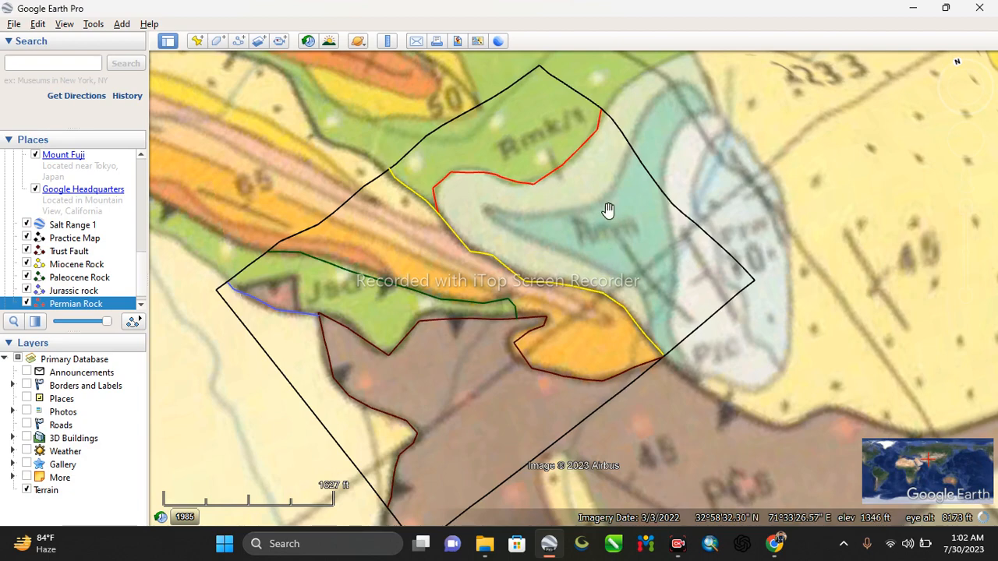
scroll(612, 223, up, 3)
scroll(615, 275, down, 2)
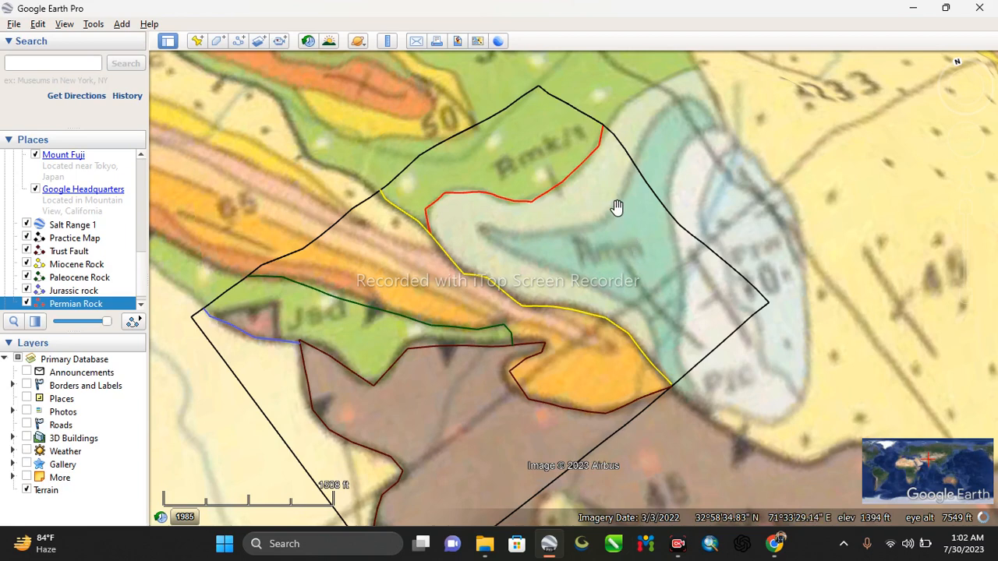
Trace the darker teal unit's contact with an eleven-point path from the Practice Map boundary around its pointed tip to the Miocene Rock path, and save it.
click(239, 41)
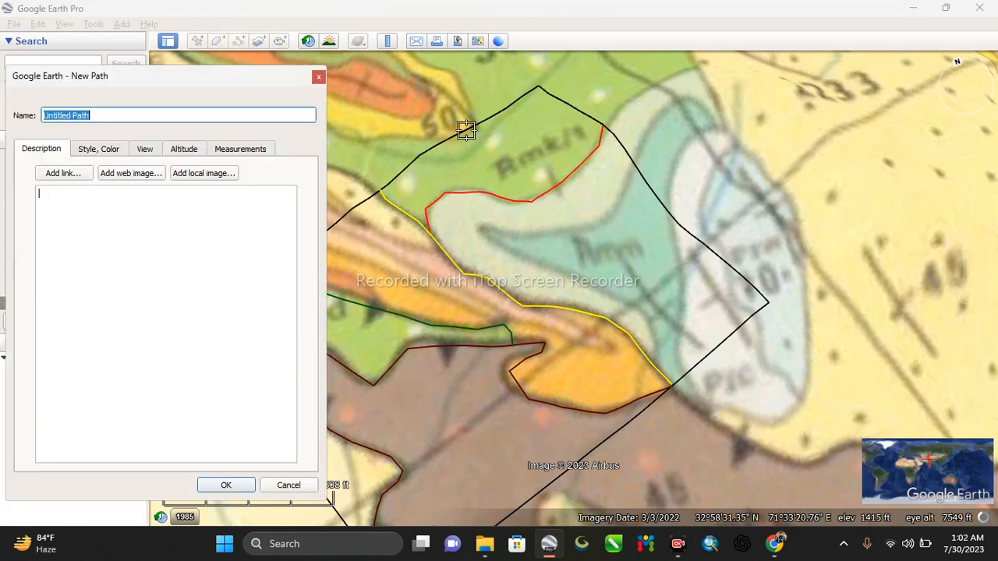
click(632, 167)
click(619, 204)
click(576, 228)
click(520, 234)
click(485, 232)
click(527, 258)
click(586, 286)
click(626, 304)
click(653, 323)
click(659, 350)
click(652, 367)
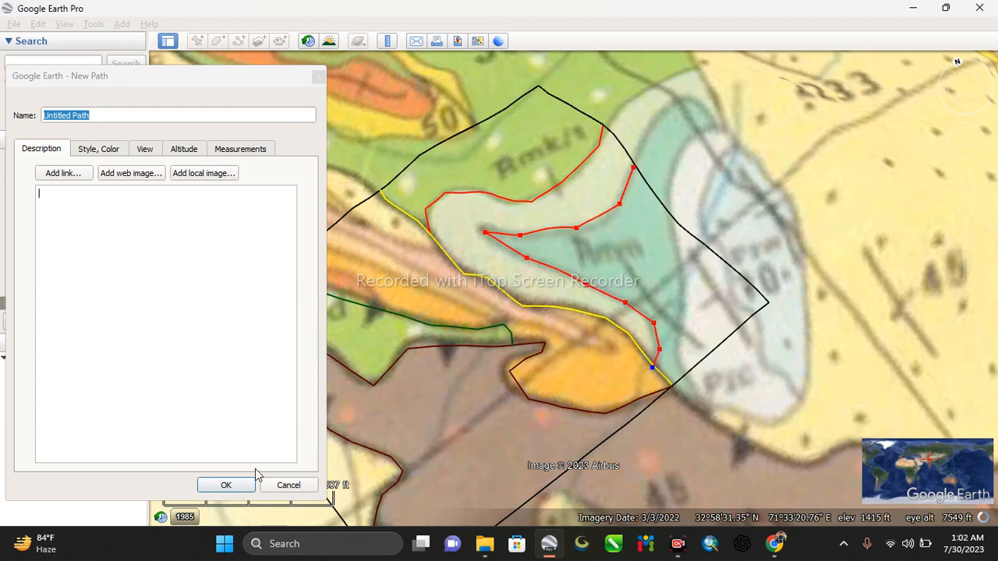
click(226, 485)
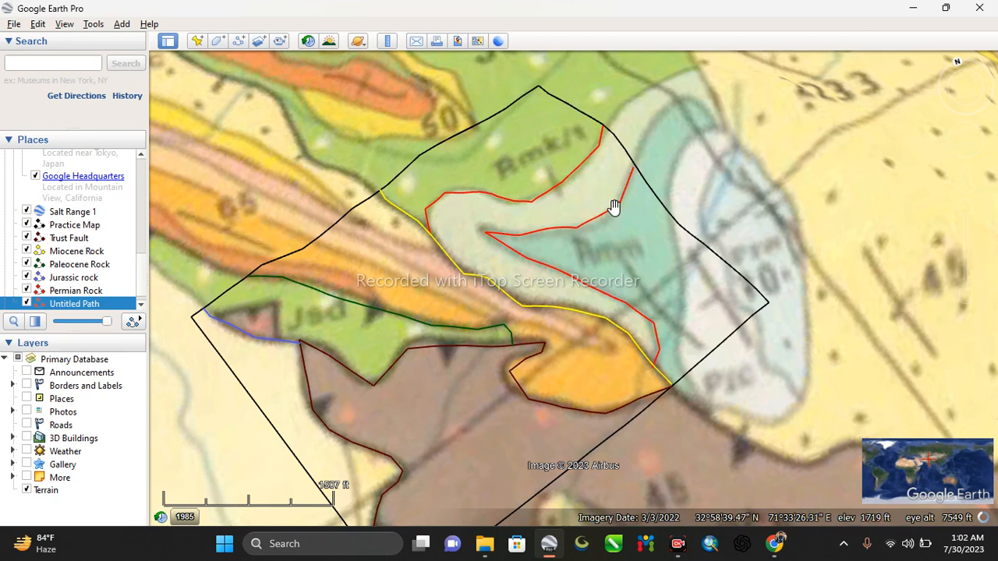
Trace the contact between the darker teal and pale grey units with a five-point path across the Practice Map area, and save it.
drag(664, 266, 523, 268)
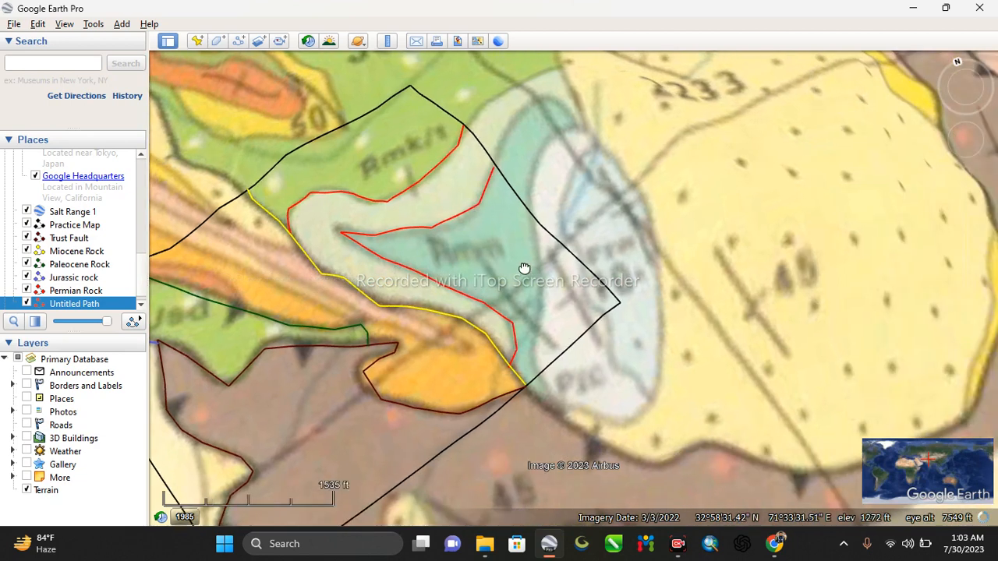
click(238, 41)
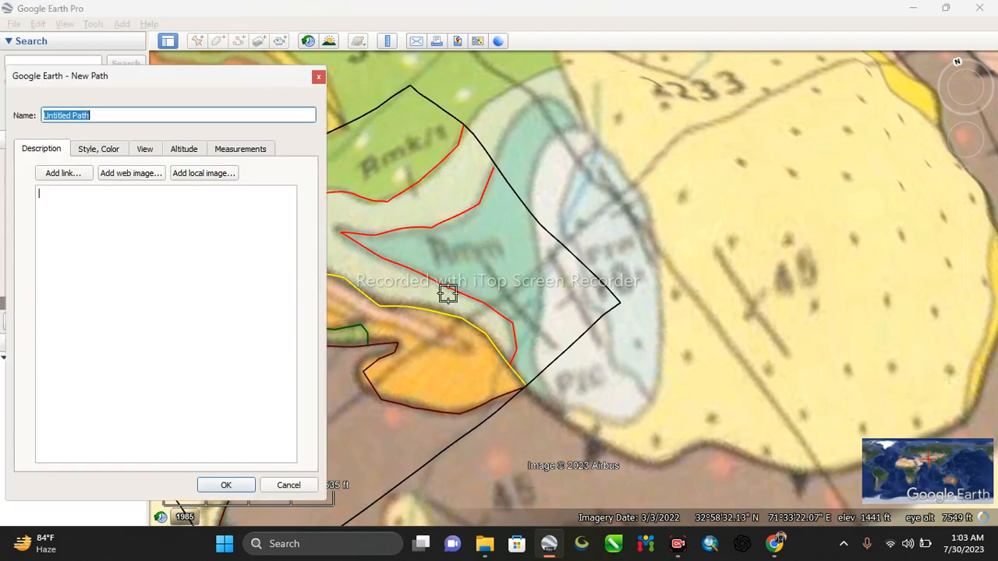
click(541, 372)
click(538, 306)
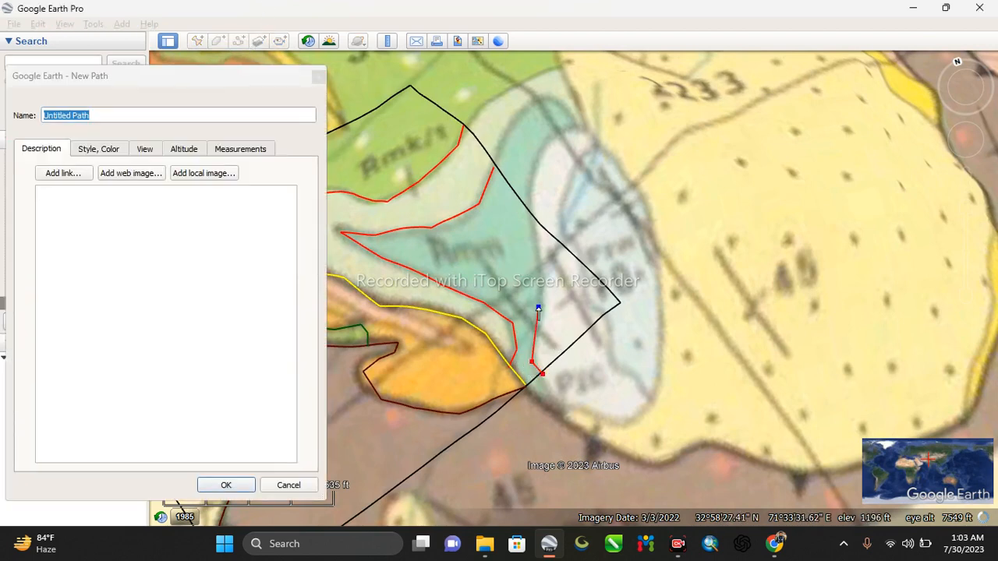
click(535, 248)
click(530, 212)
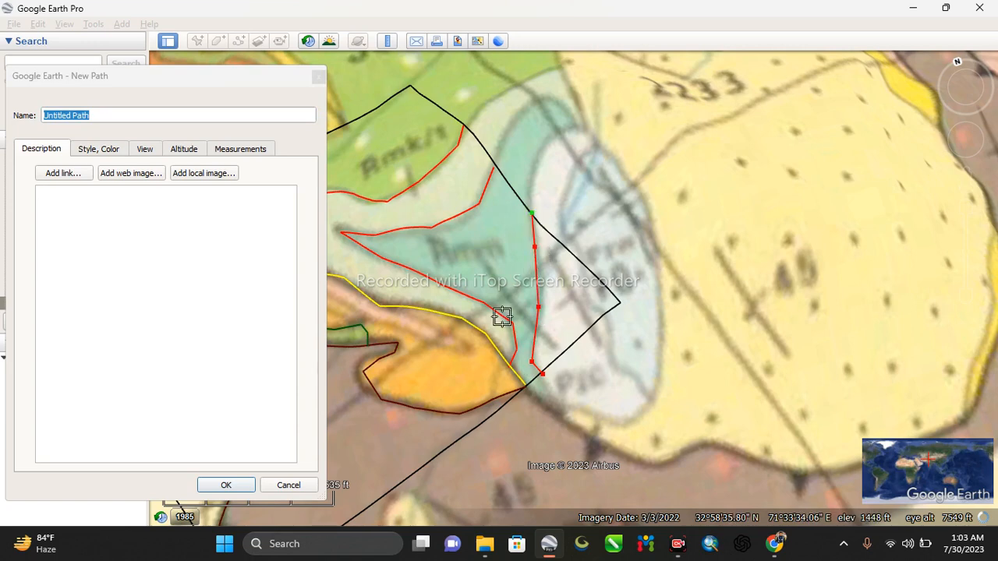
click(244, 486)
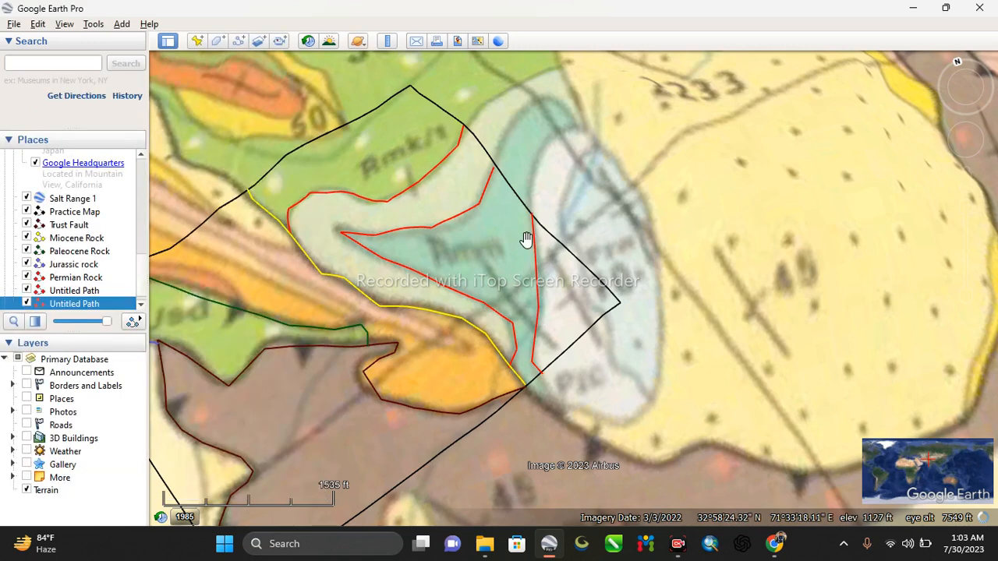
Rename the untitled path around the darker teal unit's pointed tip as Permian Older rock.
scroll(497, 178, up, 3)
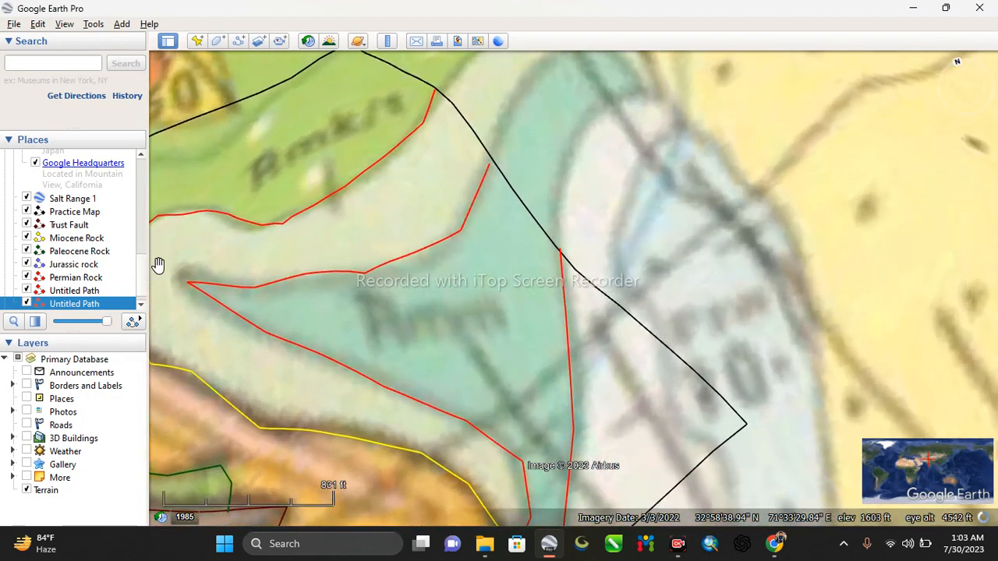
right_click(81, 292)
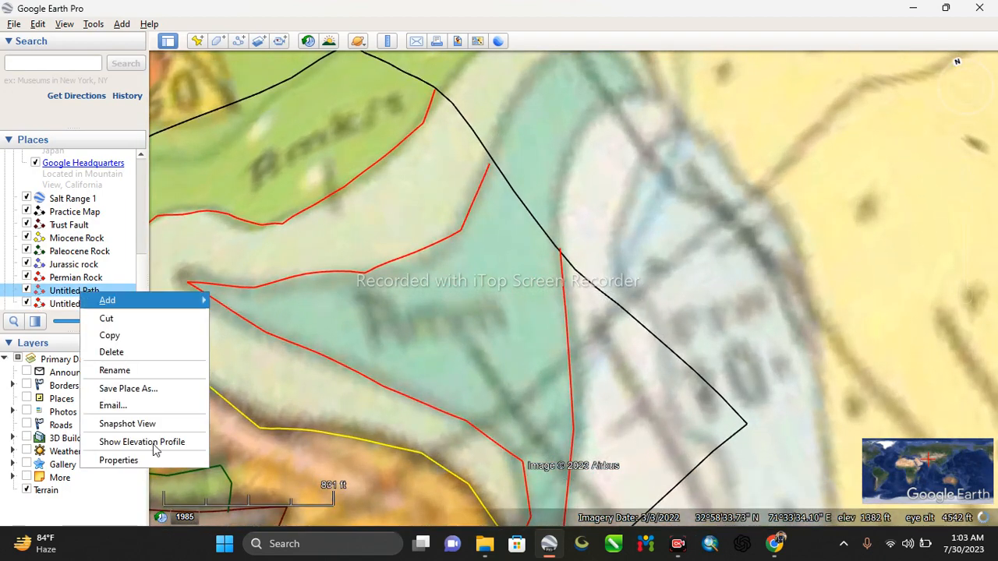
click(119, 461)
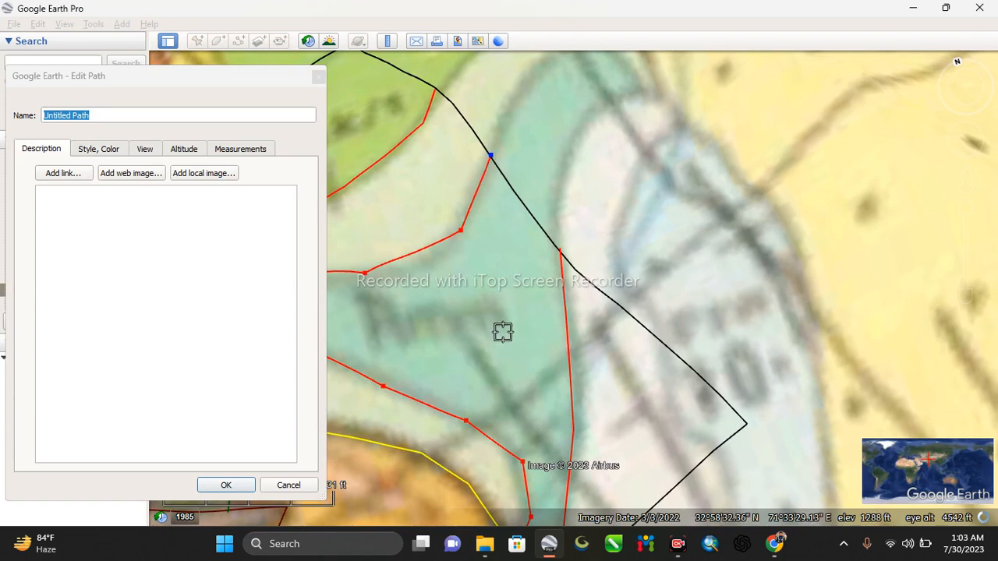
scroll(501, 335, down, 2)
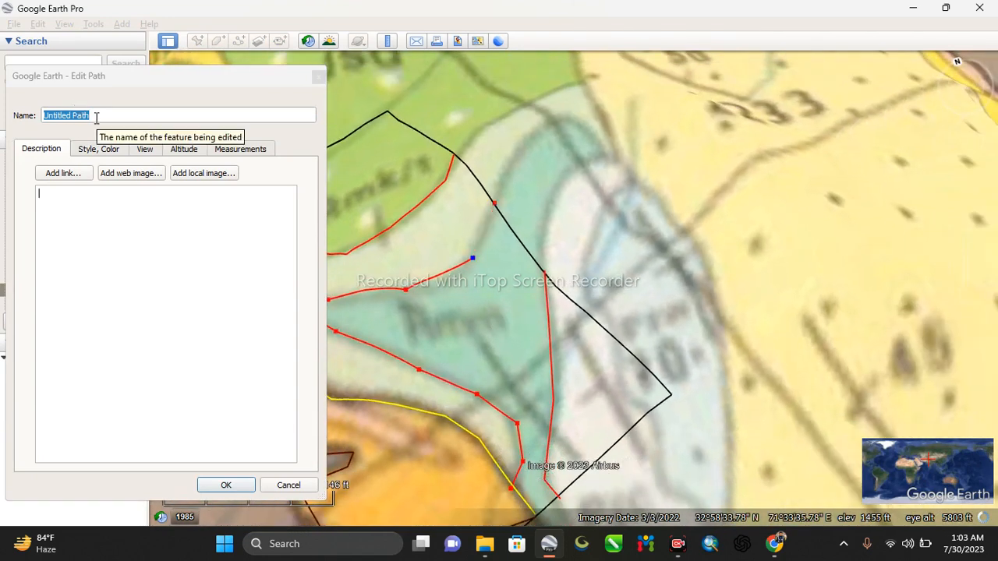
click(96, 117)
drag(97, 116, 43, 117)
click(95, 115)
key(BackSpace)
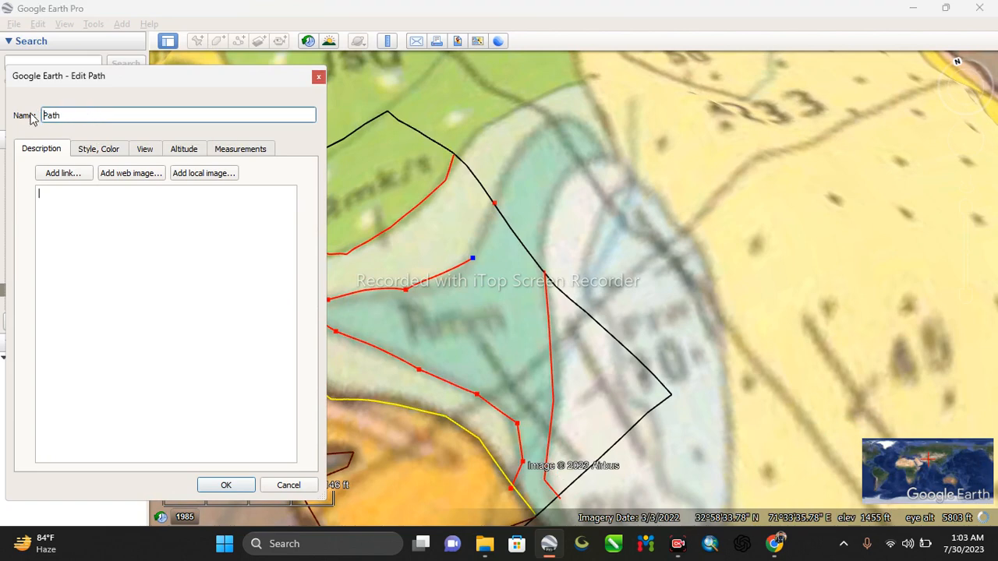
key(BackSpace)
key(BackSpace)
key(BackSpace)
key(BackSpace)
text(Permian Older rock)
Set the Permian Older rock path's line colour to pink.
click(90, 153)
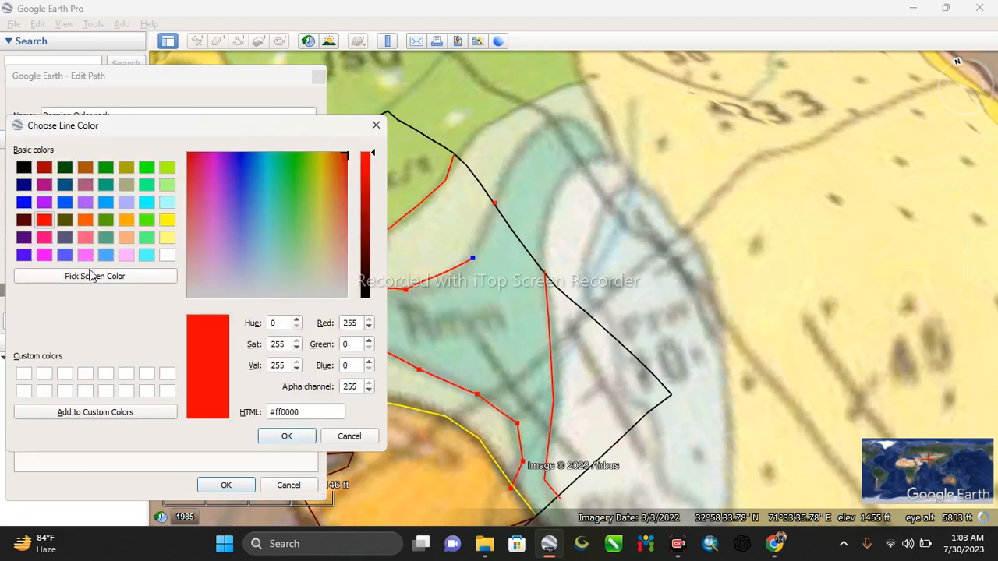
click(85, 256)
click(286, 436)
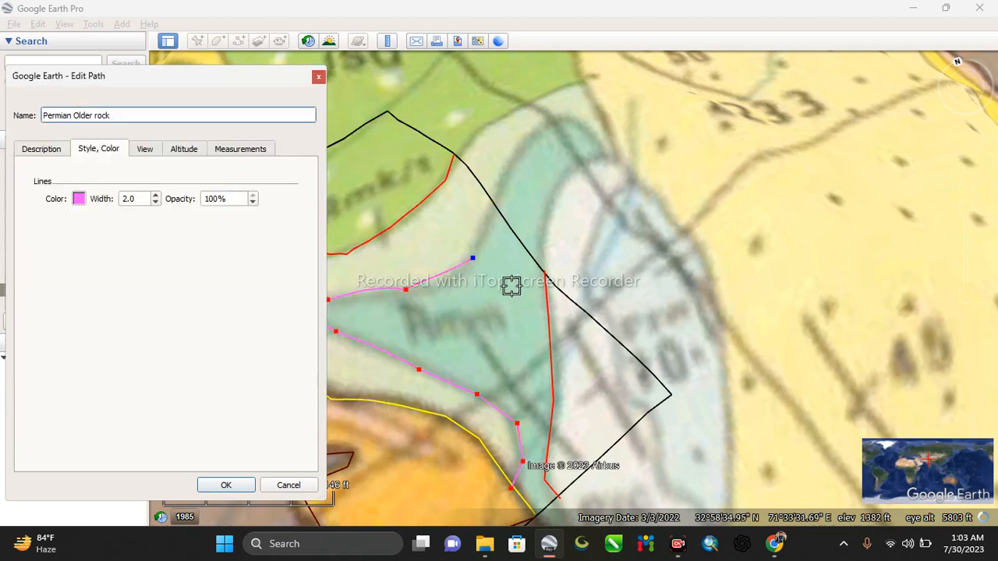
Rebuild the Permian Older rock path's northeastern end up to the Practice Map boundary, shift its bend point onto the teal contact, and save it.
click(478, 239)
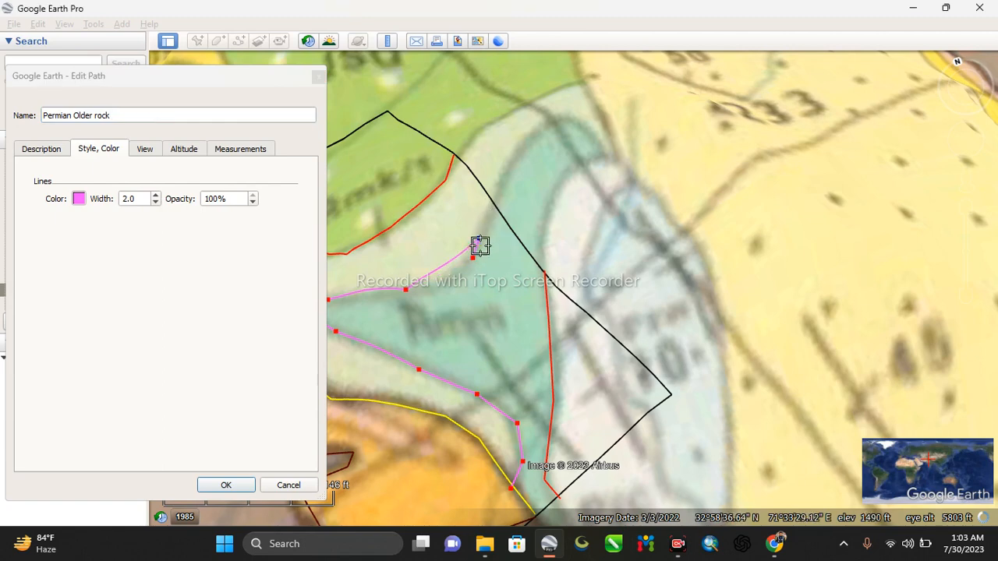
key(Delete)
scroll(479, 231, up, 2)
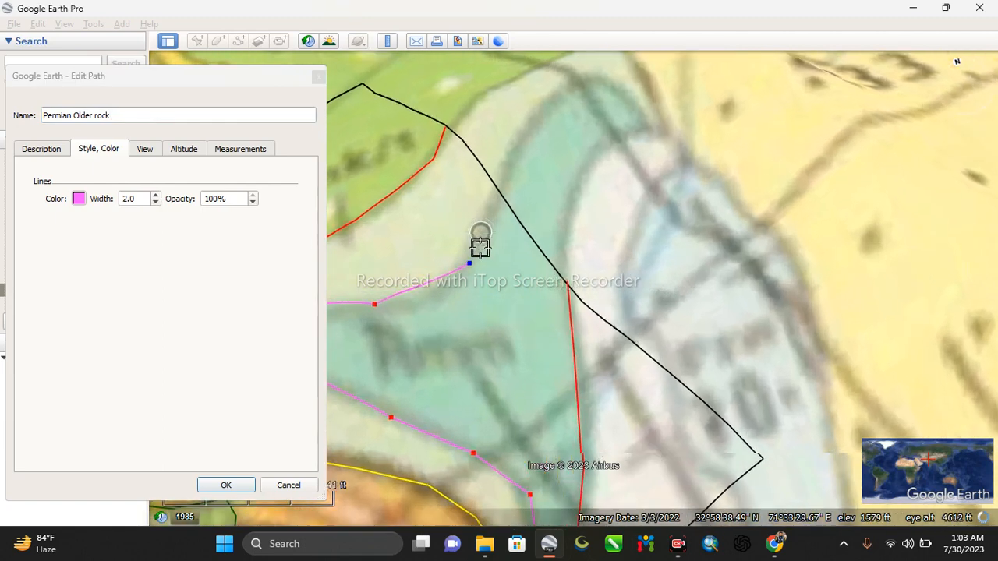
click(367, 307)
click(404, 236)
key(Delete)
click(480, 224)
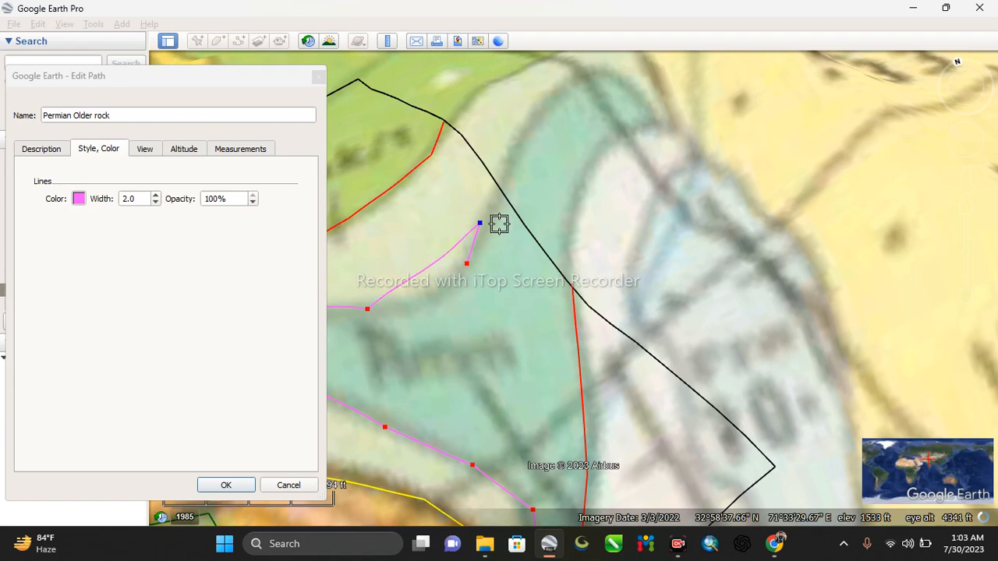
click(506, 190)
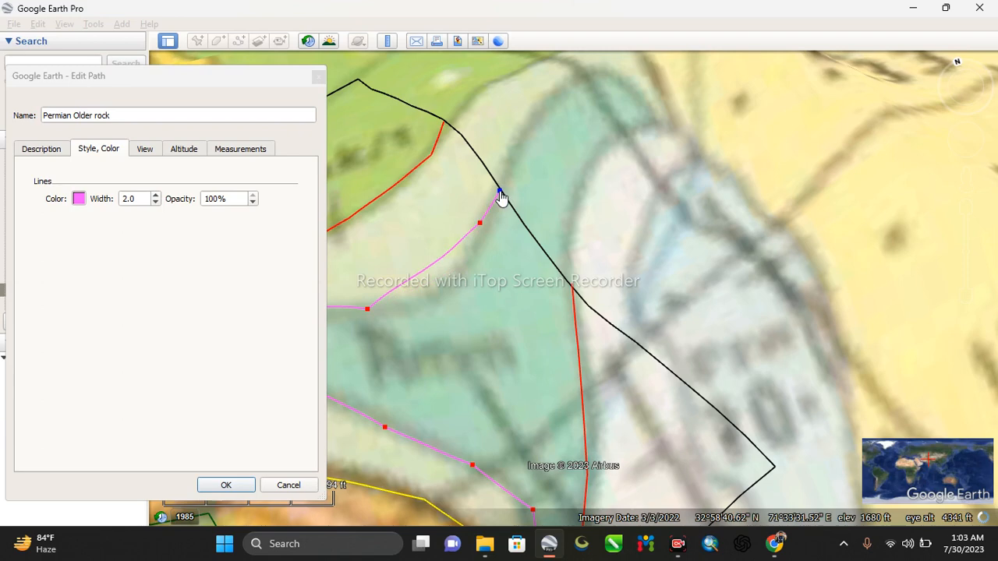
scroll(485, 259, down, 2)
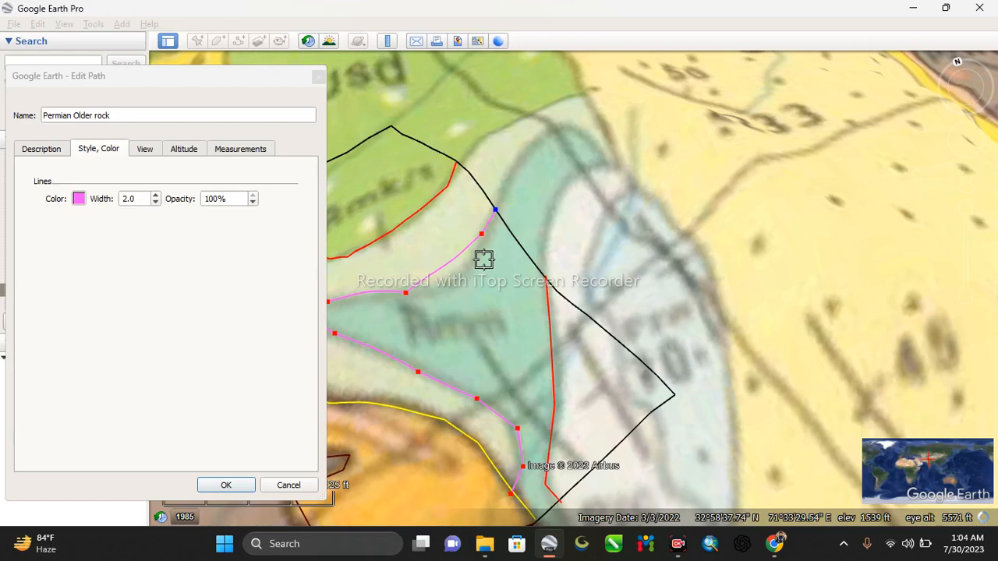
drag(481, 234, 474, 274)
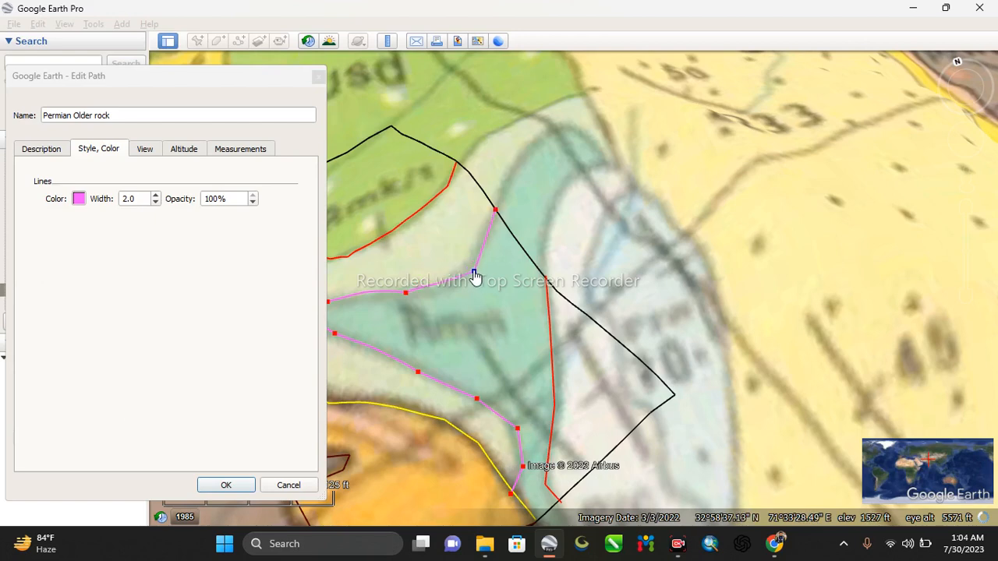
scroll(484, 261, down, 3)
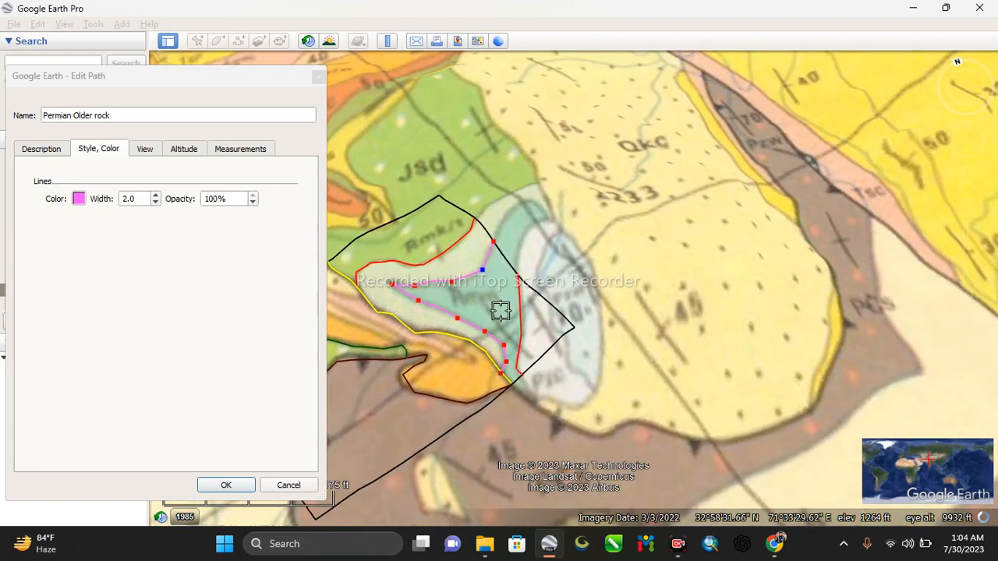
click(225, 485)
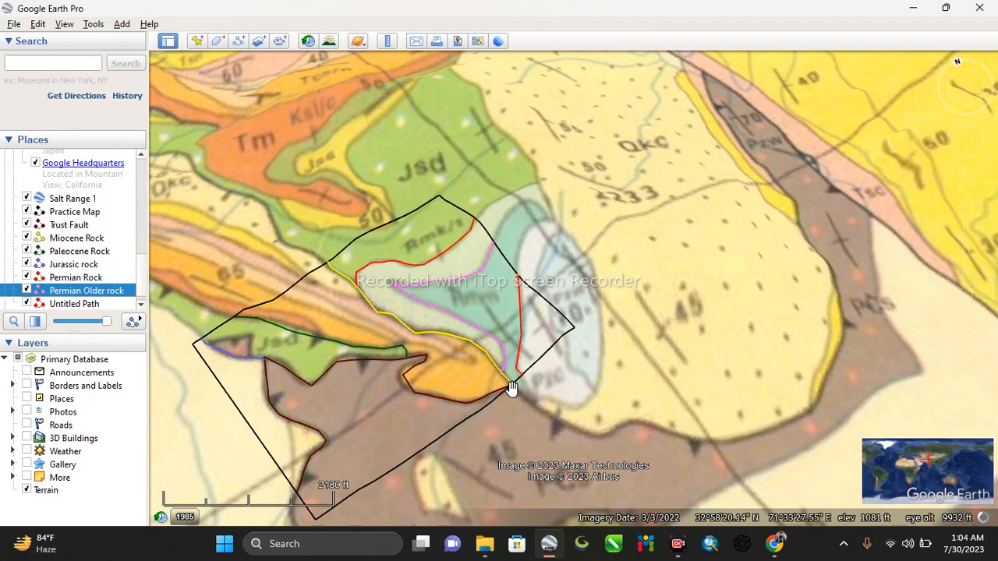
Rename the remaining untitled path, between the darker teal and pale grey units, as permian Younger rock.
scroll(465, 314, up, 1)
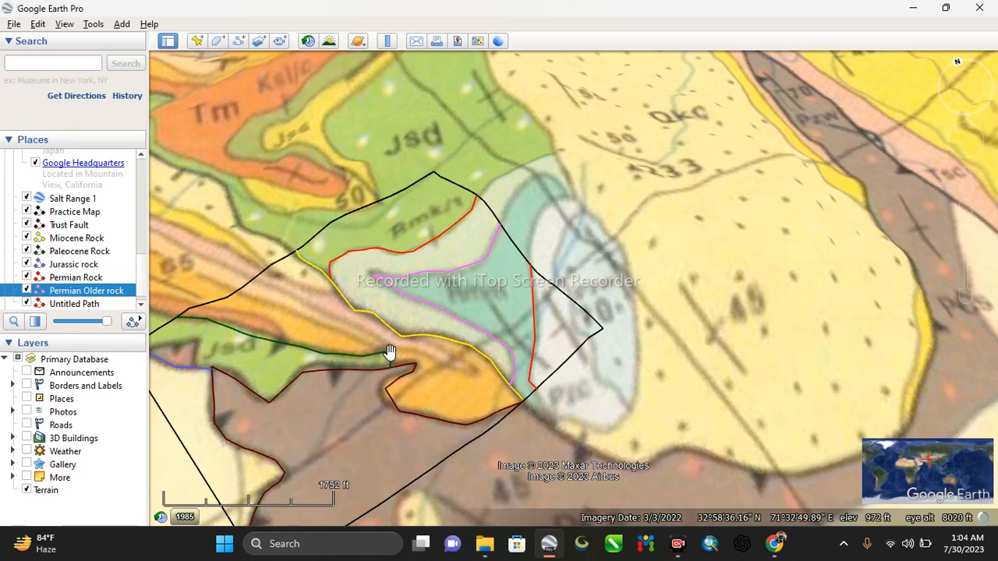
click(64, 304)
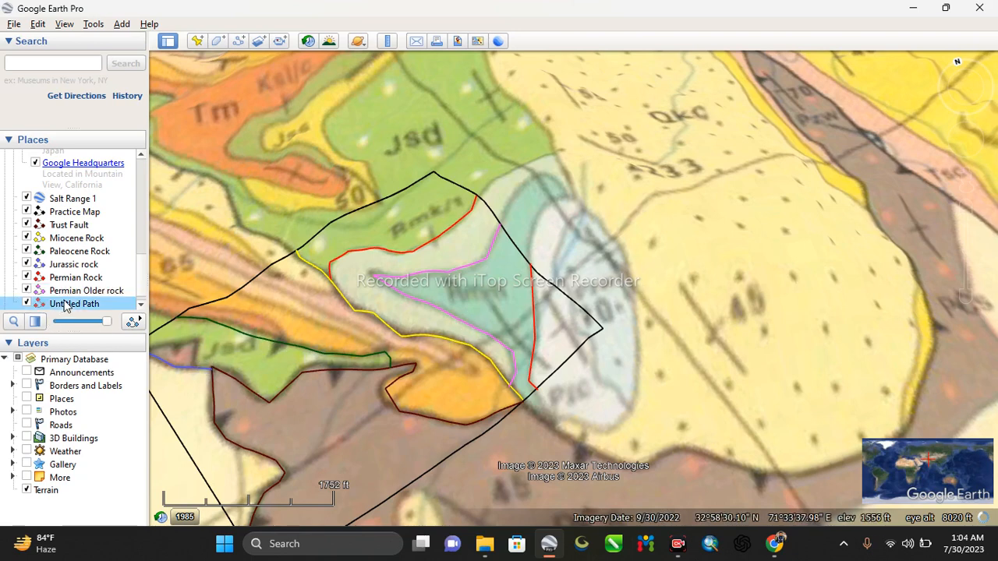
right_click(65, 304)
click(109, 467)
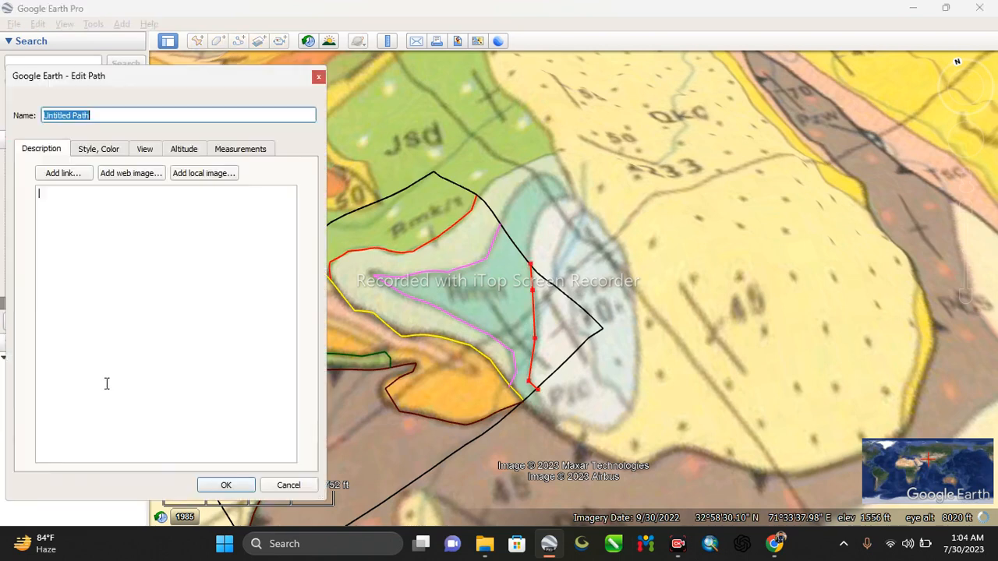
drag(107, 120, 52, 114)
key(BackSpace)
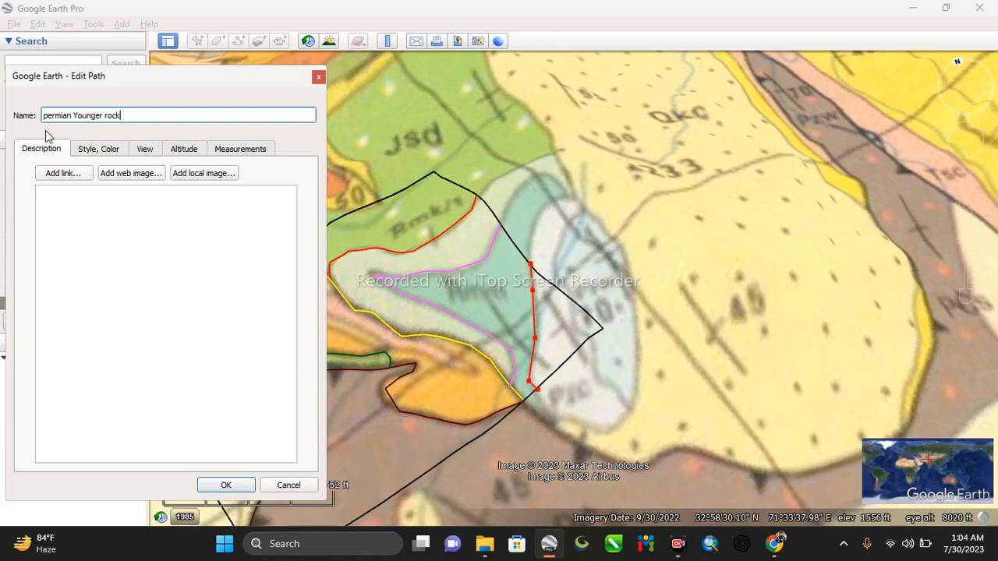
Set the permian Younger rock path's line colour to light green and save the path.
click(110, 151)
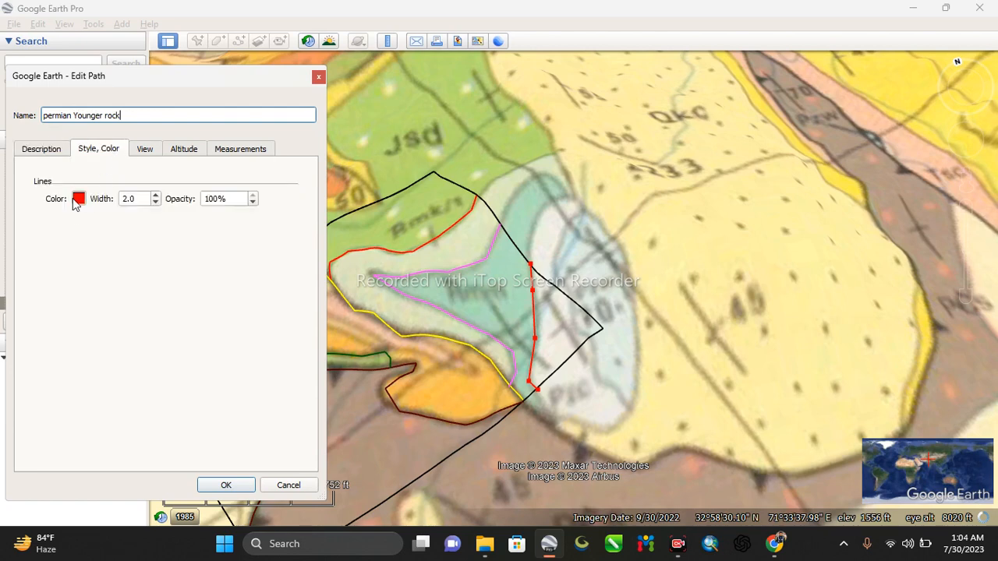
click(77, 199)
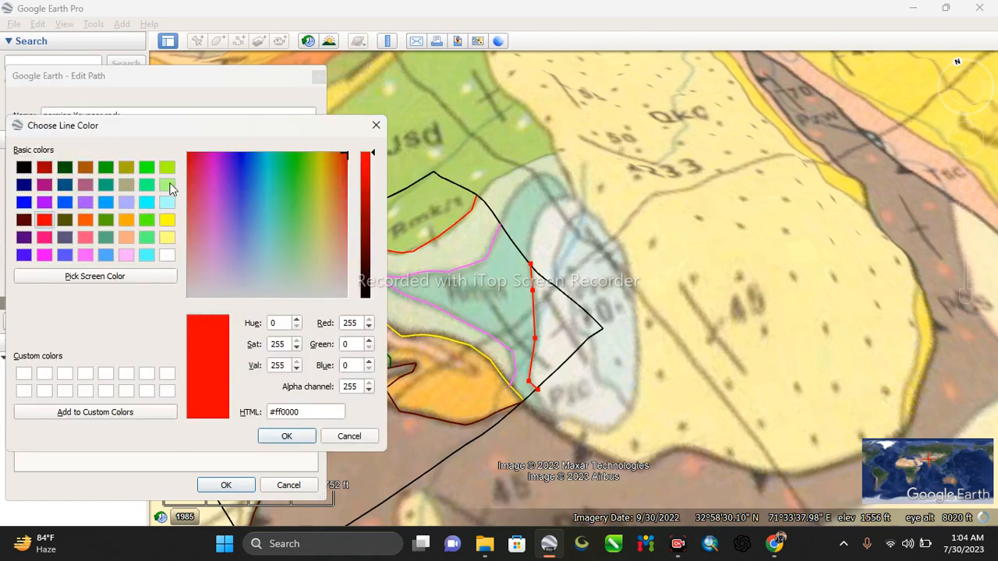
click(167, 184)
click(285, 437)
click(225, 485)
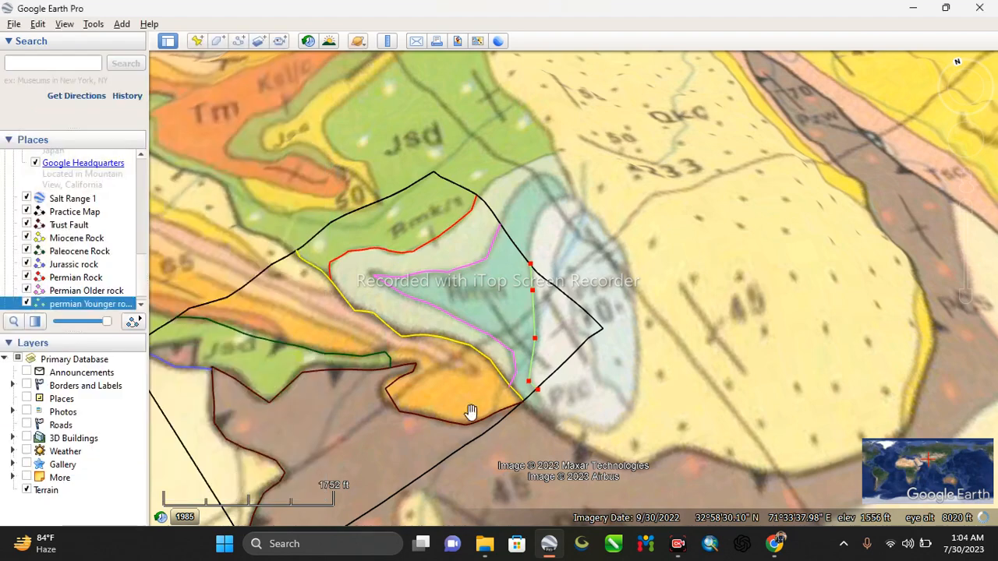
Add a placemark on the strike-and-dip symbol beneath the Rmk/t label, at 32°58'41.04"N, 71°33'22.38"E.
scroll(579, 333, down, 1)
scroll(579, 333, down, 2)
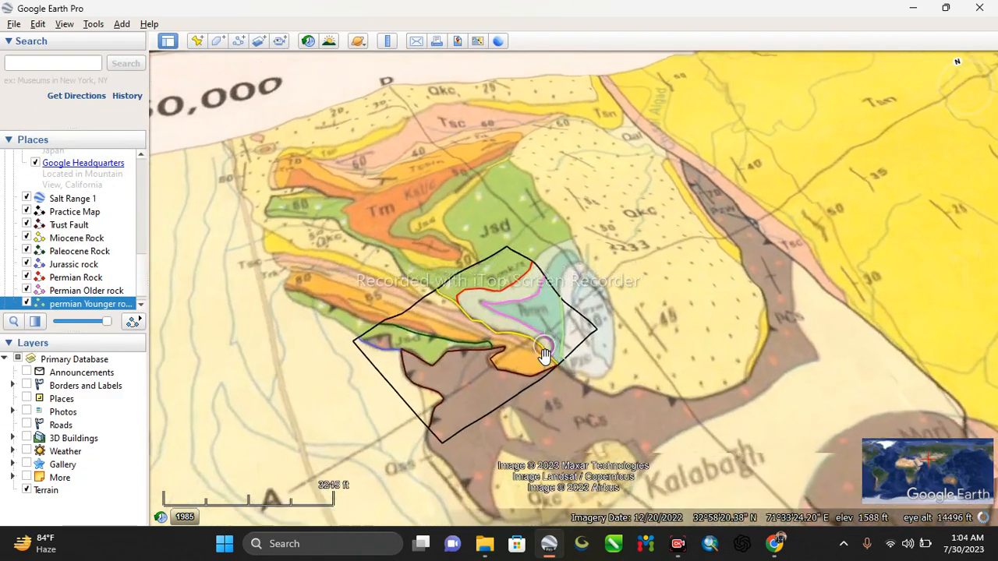
scroll(531, 321, up, 2)
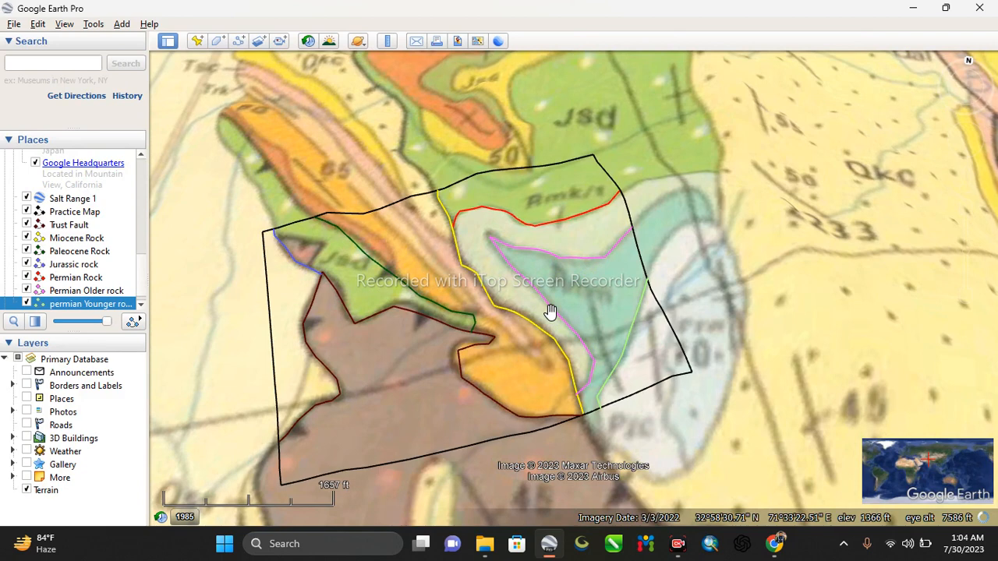
click(197, 44)
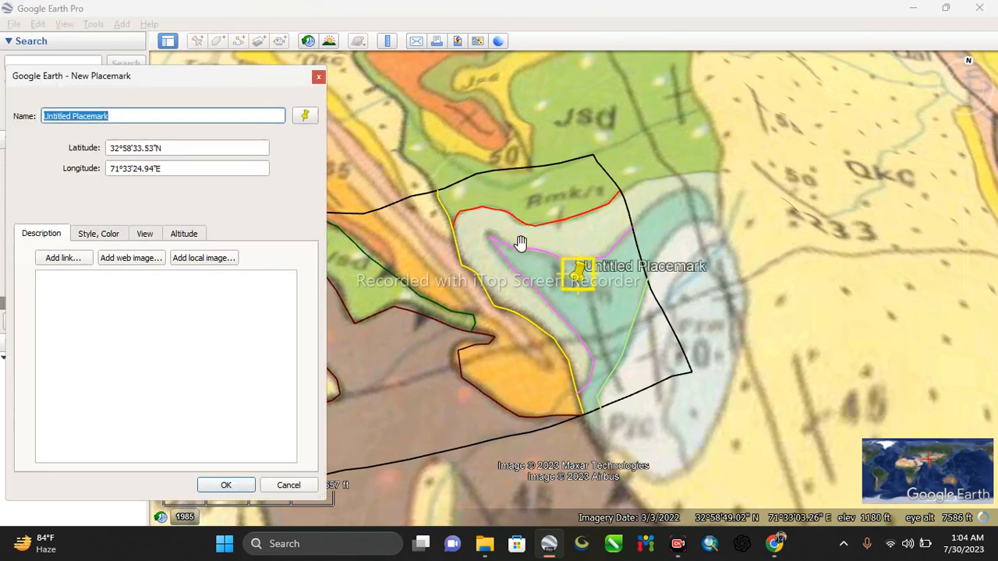
drag(574, 284, 560, 224)
scroll(564, 209, up, 6)
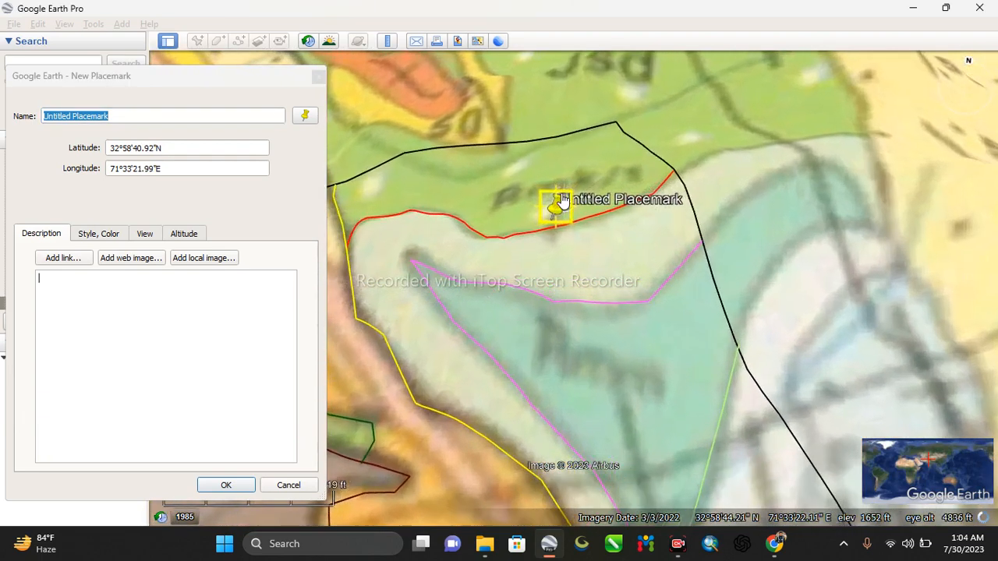
middle_drag(548, 248, 530, 129)
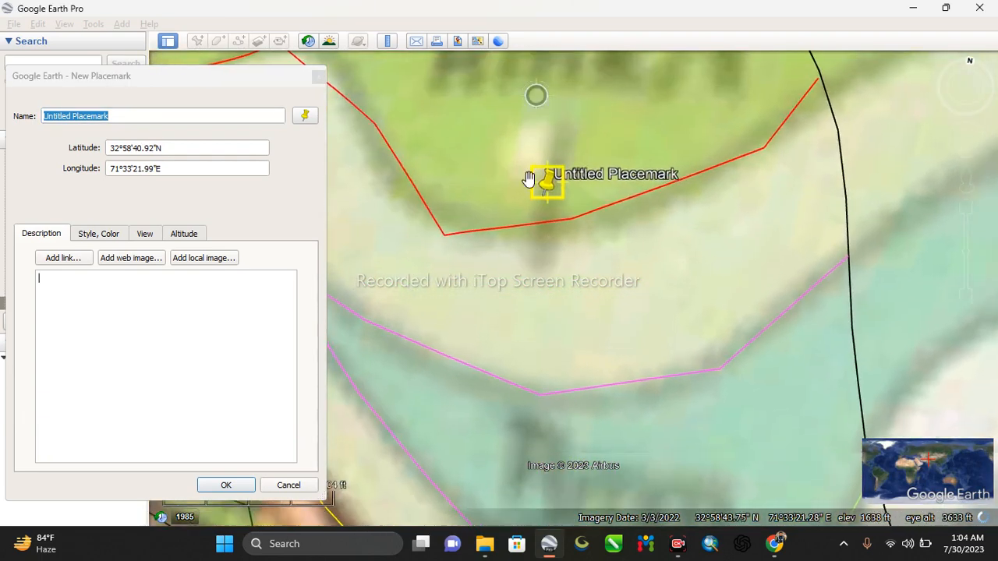
scroll(530, 129, up, 1)
mouse_move(545, 204)
mouse_down()
mouse_move(566, 207)
mouse_move(557, 209)
mouse_up()
scroll(558, 208, down, 2)
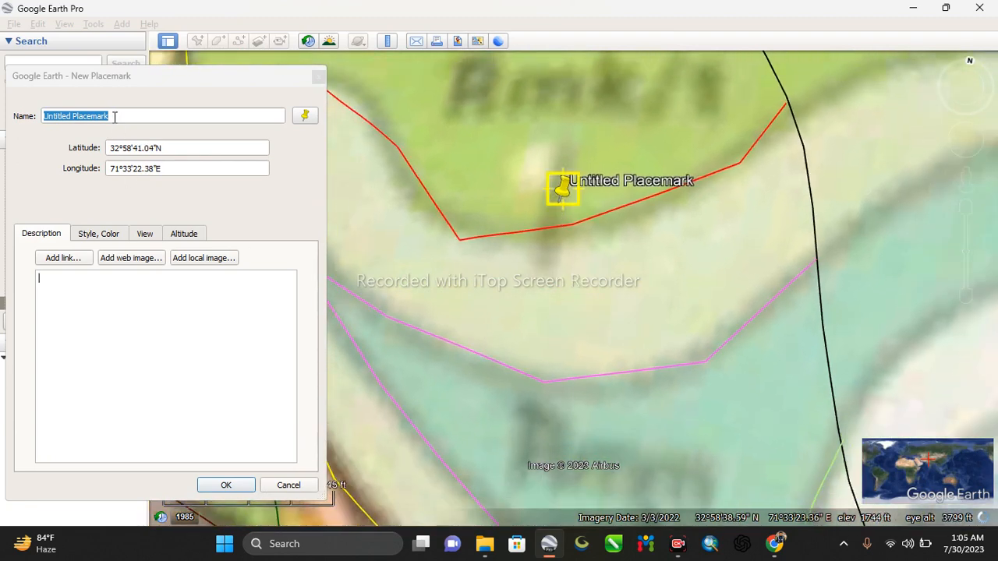
Name the new placemark 1, give it the placemark_circle icon, and save it.
drag(114, 116, 5, 115)
key(BackSpace)
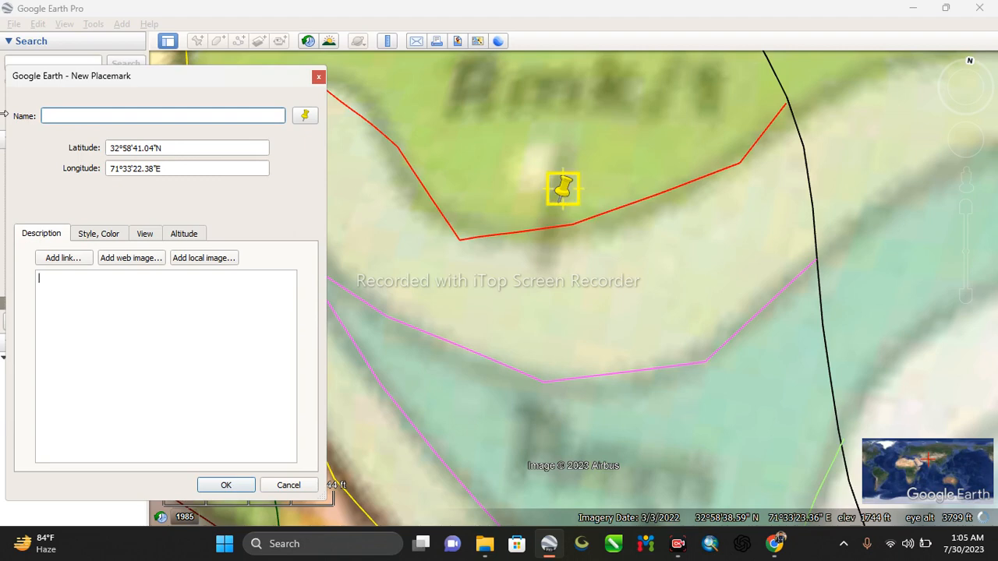
text(1)
click(307, 119)
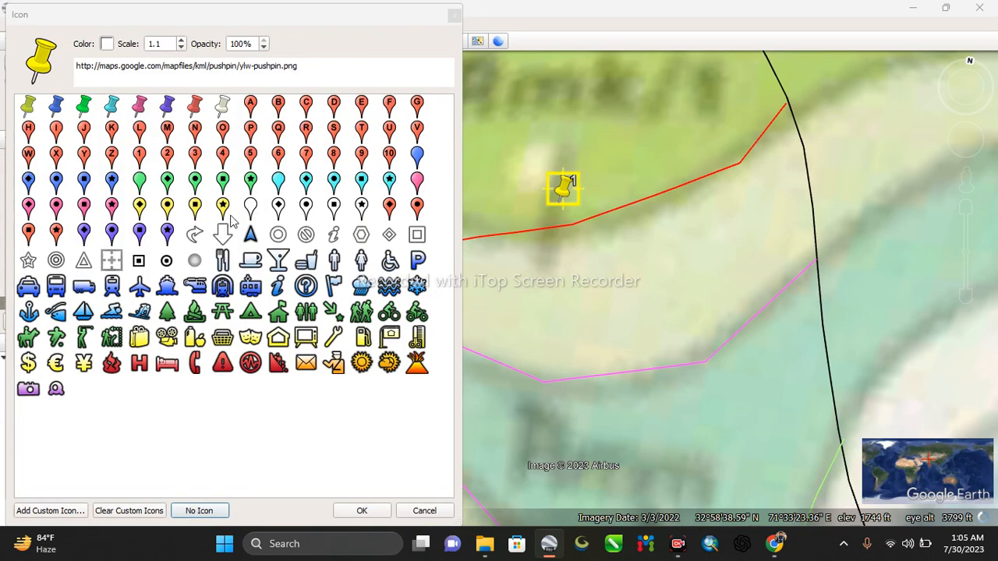
click(168, 261)
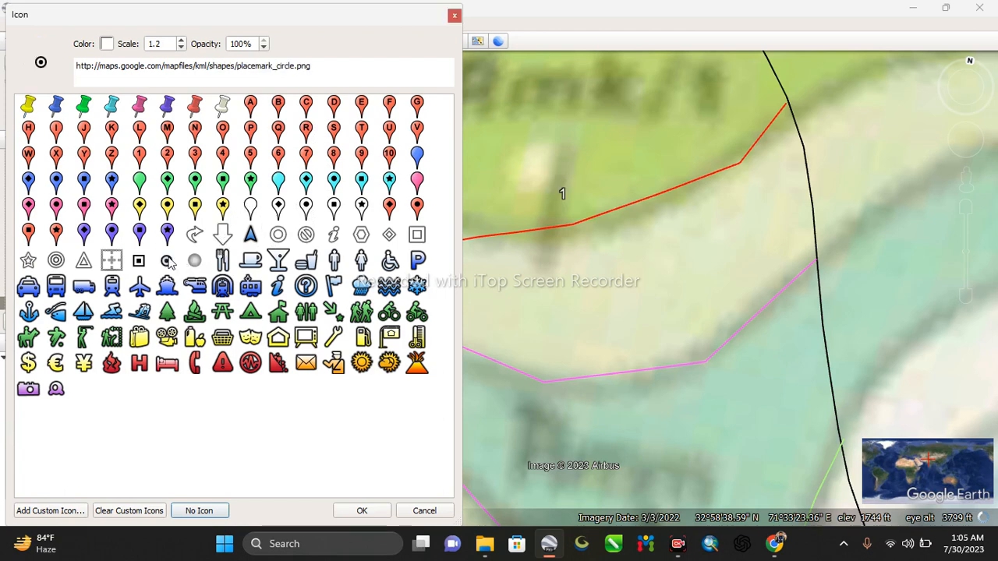
click(361, 511)
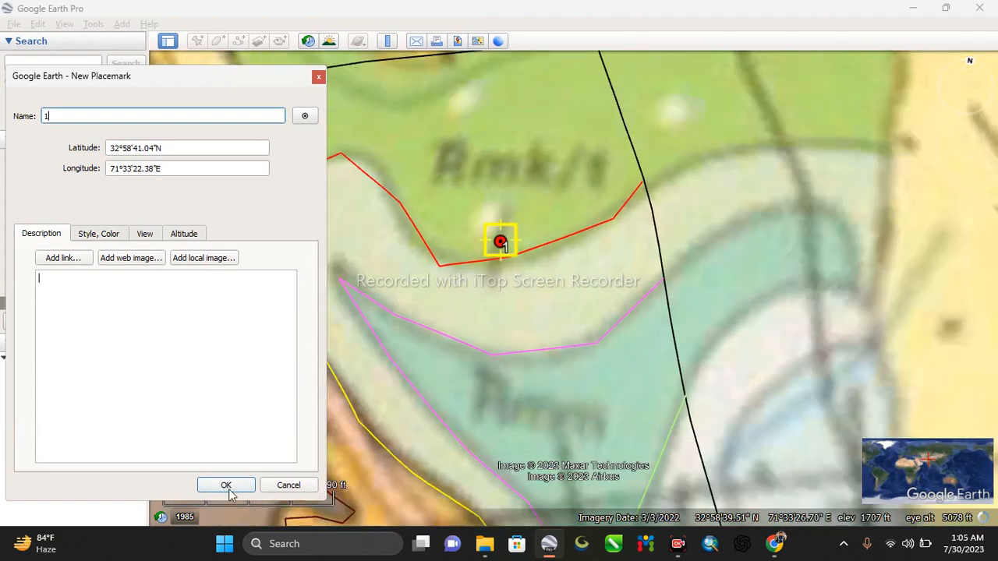
click(226, 485)
Examine the traced contacts inside the Practice Map area, especially around the orange unit and where the Permian Older rock and Miocene Rock paths meet.
scroll(388, 312, down, 2)
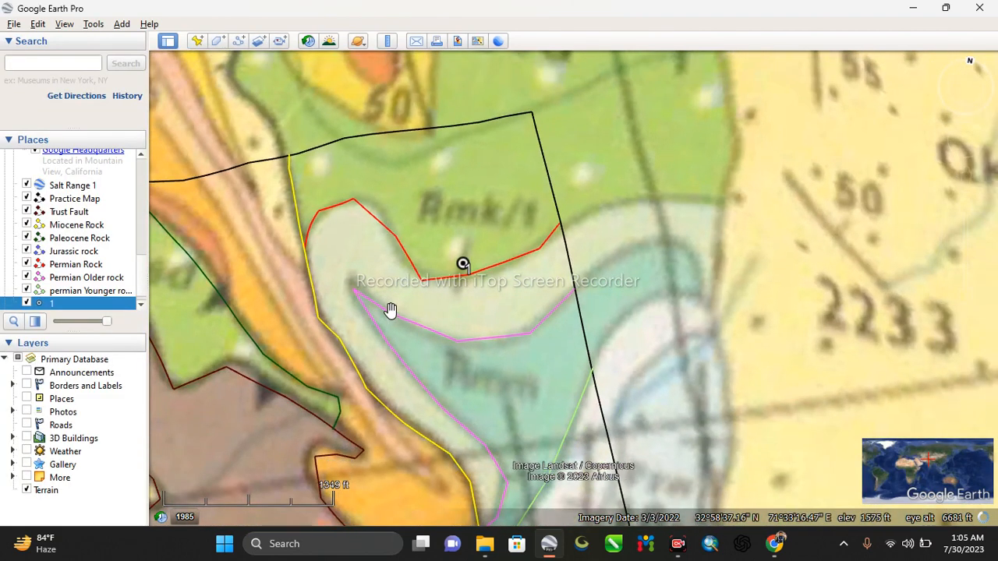
scroll(507, 265, down, 1)
scroll(468, 269, down, 1)
scroll(458, 269, up, 1)
scroll(517, 352, up, 1)
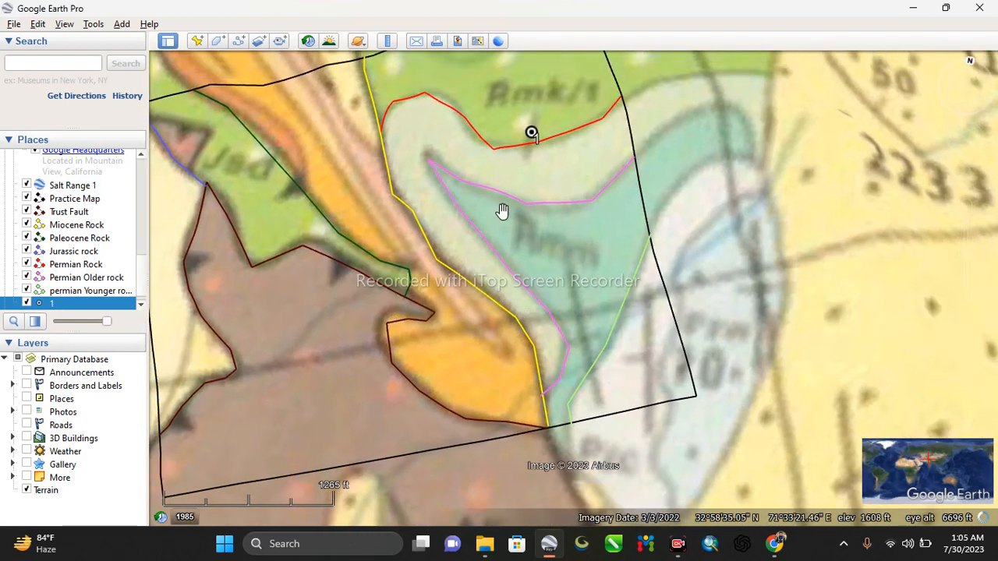
drag(502, 213, 601, 211)
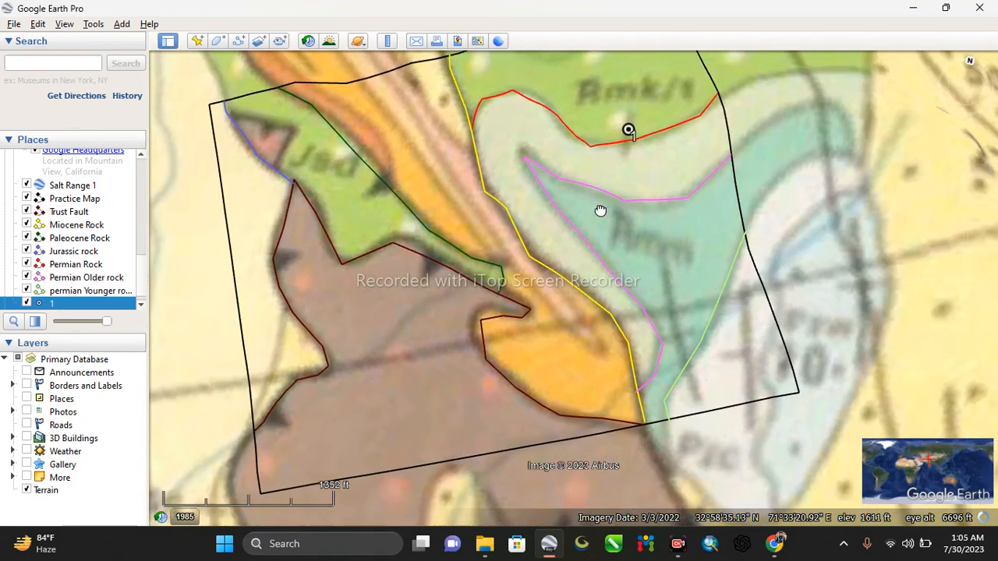
scroll(519, 286, up, 2)
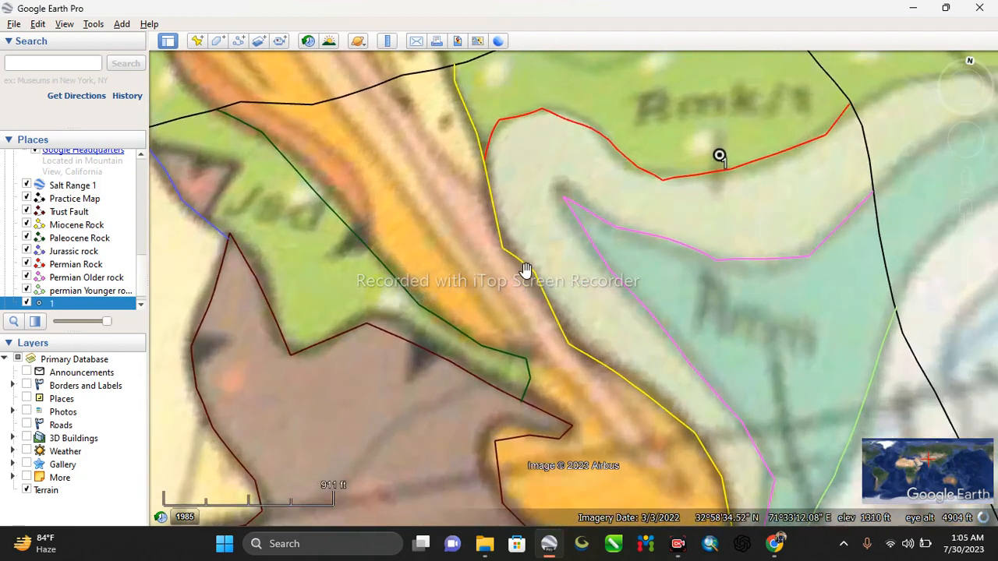
scroll(573, 358, up, 2)
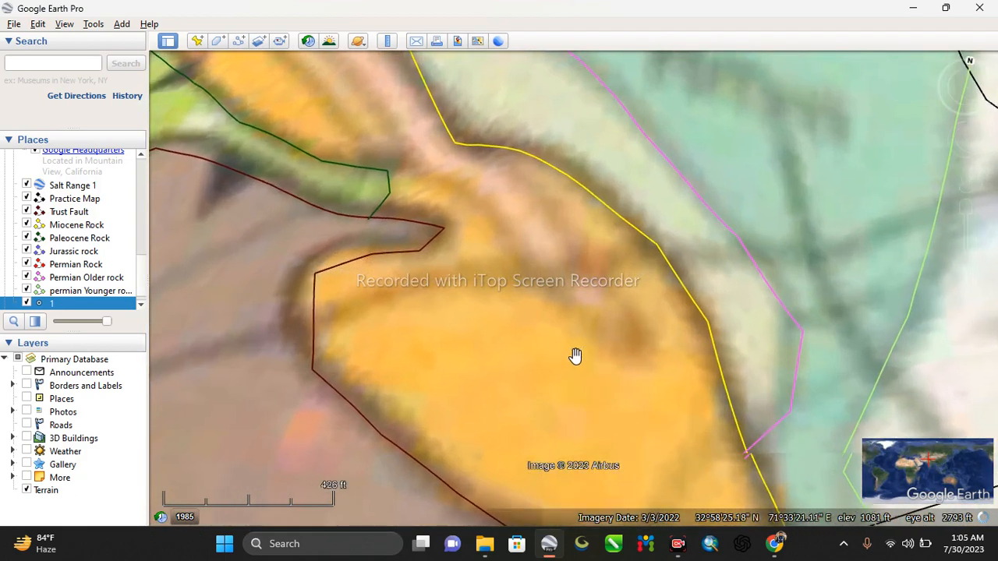
scroll(53, 289, up, 3)
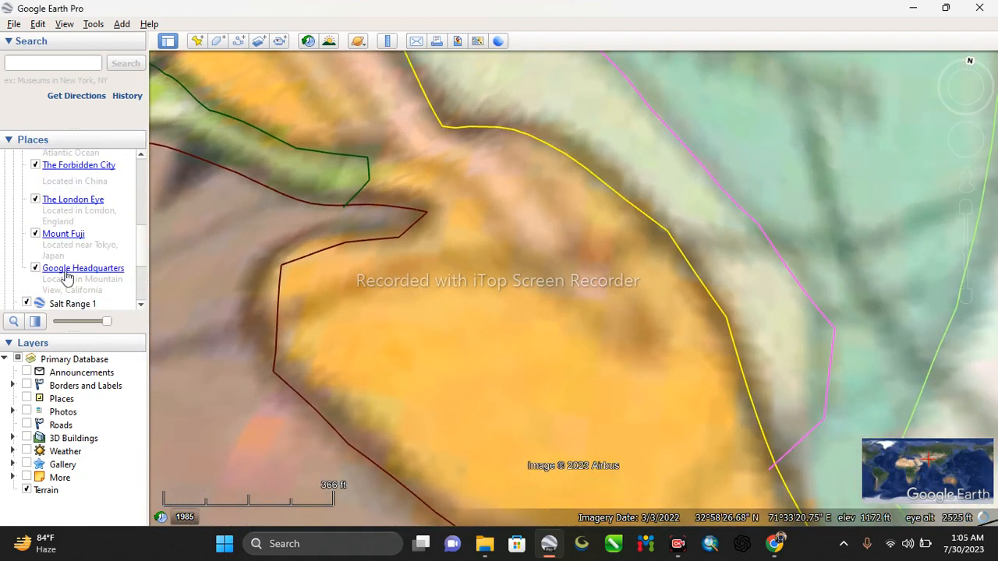
Make the Salt Range 1 overlay fully transparent so the satellite imagery shows beneath the geological lines.
click(66, 307)
drag(109, 327, 23, 326)
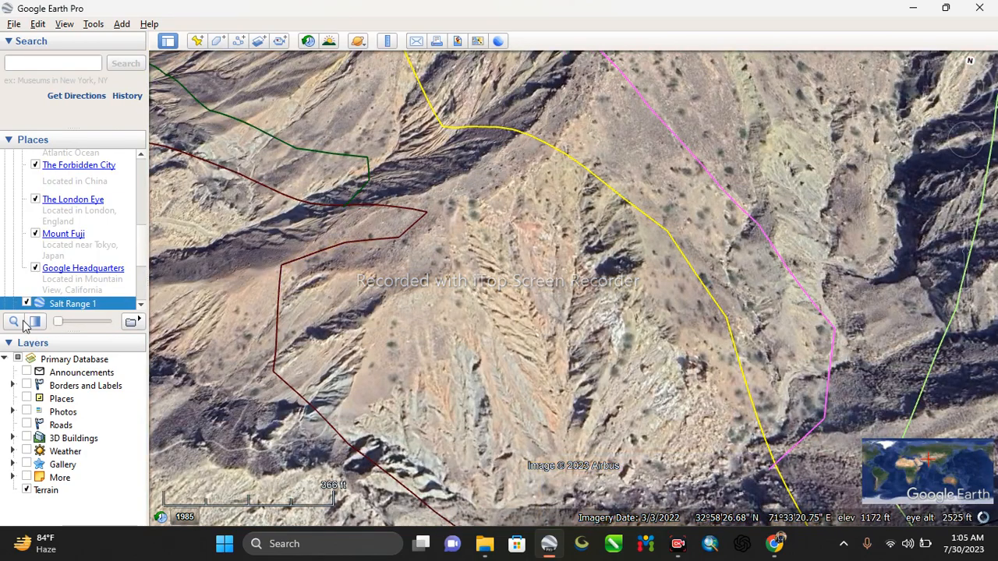
Add a placemark between the yellow and dark red lines at about 32°58'23.82"N, 71°33'17.70"E.
mouse_move(447, 333)
middle_down()
mouse_move(655, 366)
mouse_move(666, 422)
mouse_move(477, 378)
middle_up()
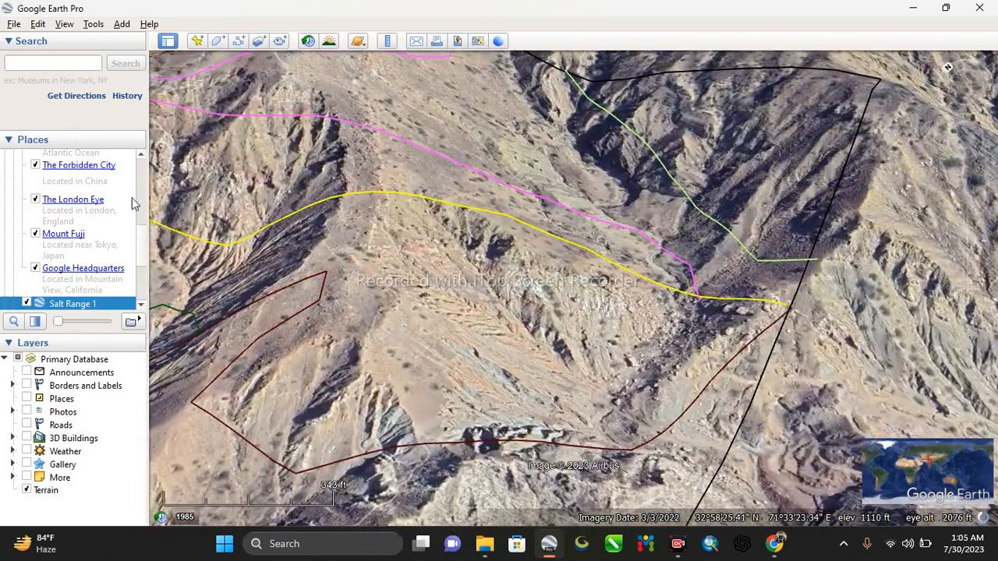
click(197, 42)
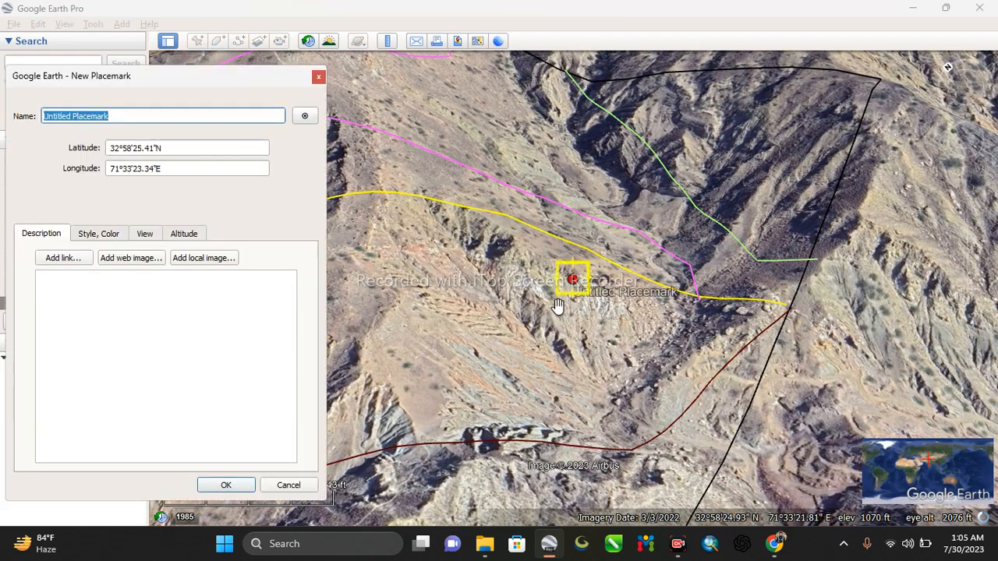
drag(568, 296, 460, 384)
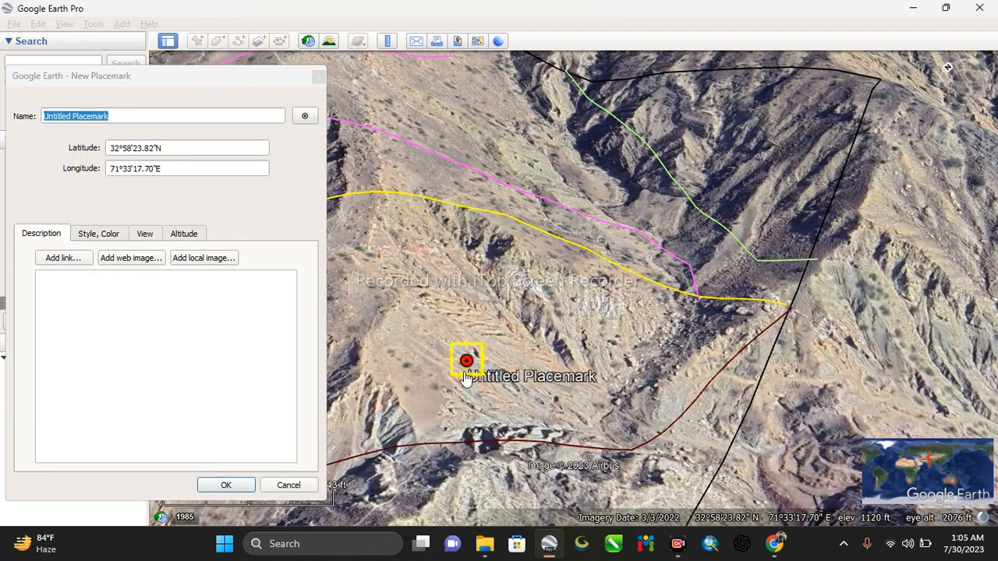
Name the new placemark 2 and save it.
click(118, 117)
double_click(58, 116)
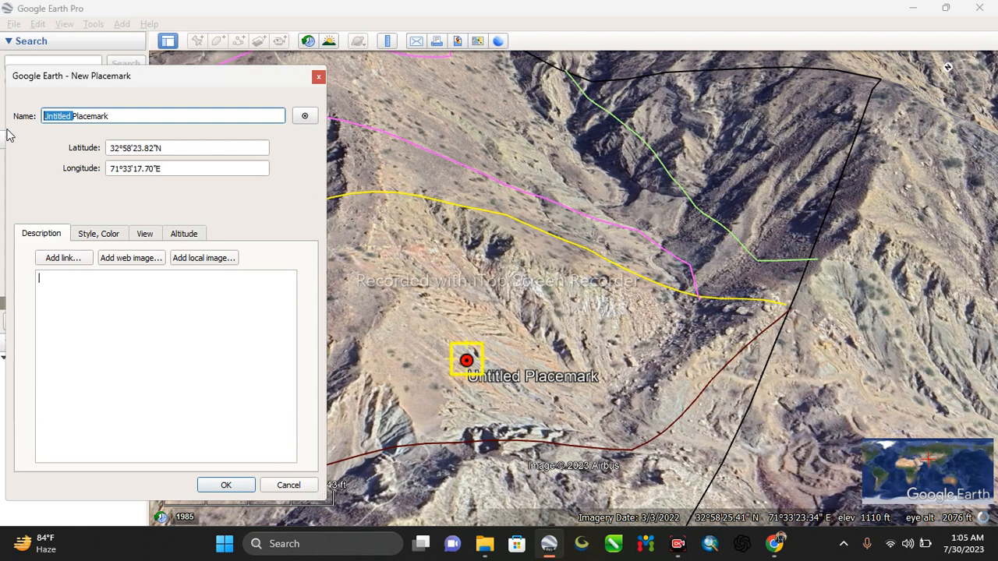
key(BackSpace)
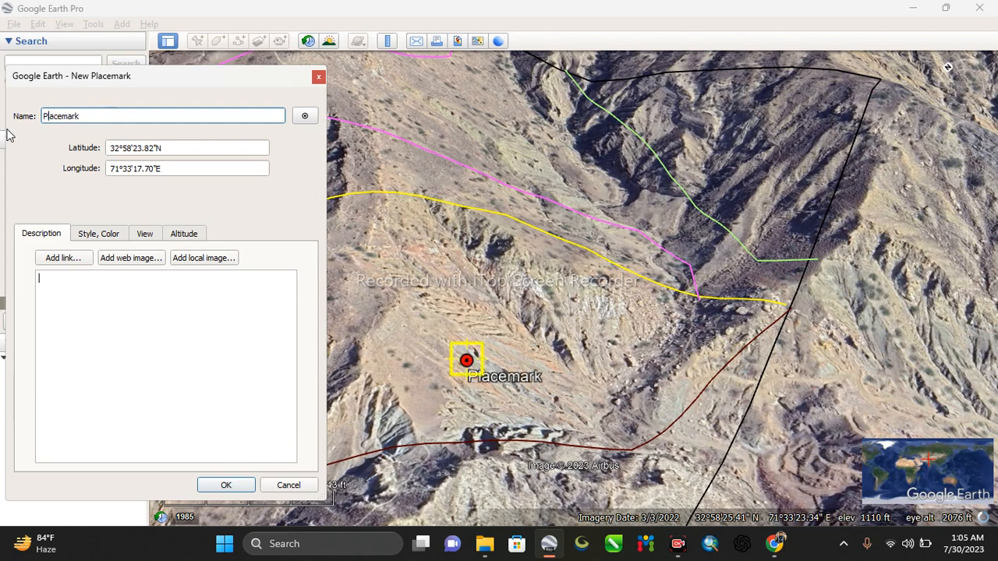
key(BackSpace)
key(BackSpace)
key(BackSpace)
key(BackSpace)
key(BackSpace)
key(BackSpace)
key(BackSpace)
key(BackSpace)
key(BackSpace)
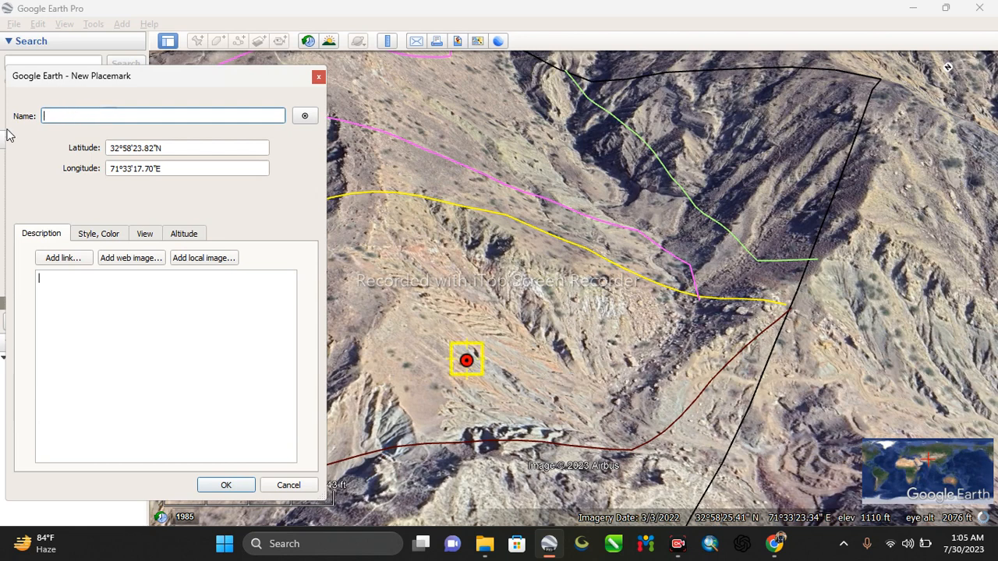
click(228, 485)
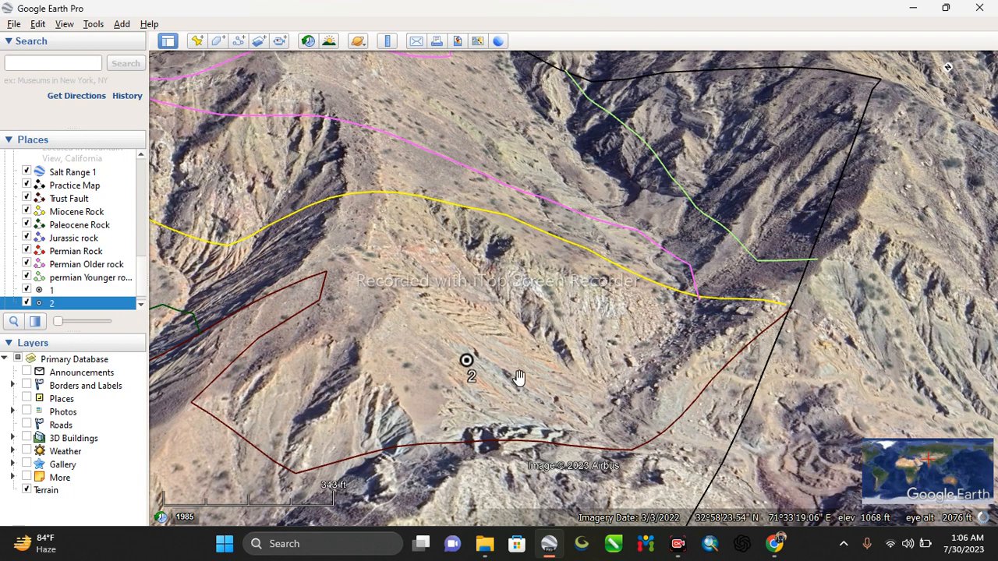
Add a placemark on the slope west of the yellow line's northern end, at about 32°58'41.65"N, 71°33'4.86"E.
right_drag(520, 359, 568, 390)
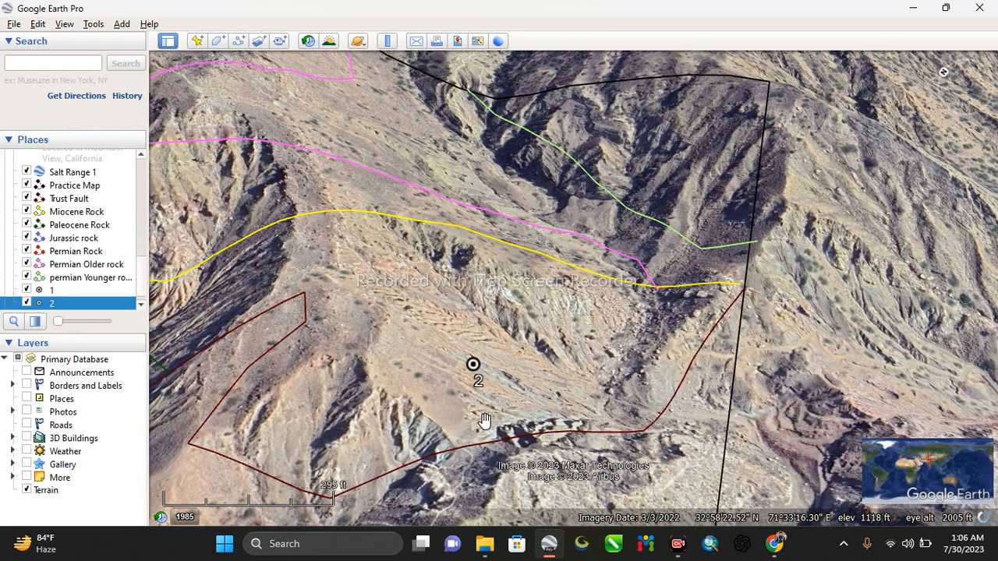
middle_drag(472, 337, 470, 370)
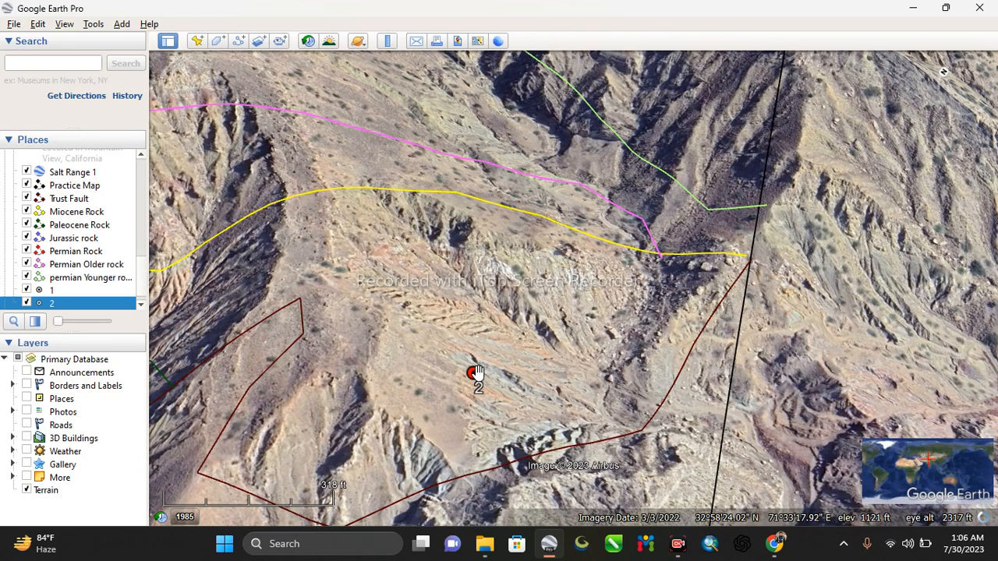
middle_drag(493, 378, 438, 347)
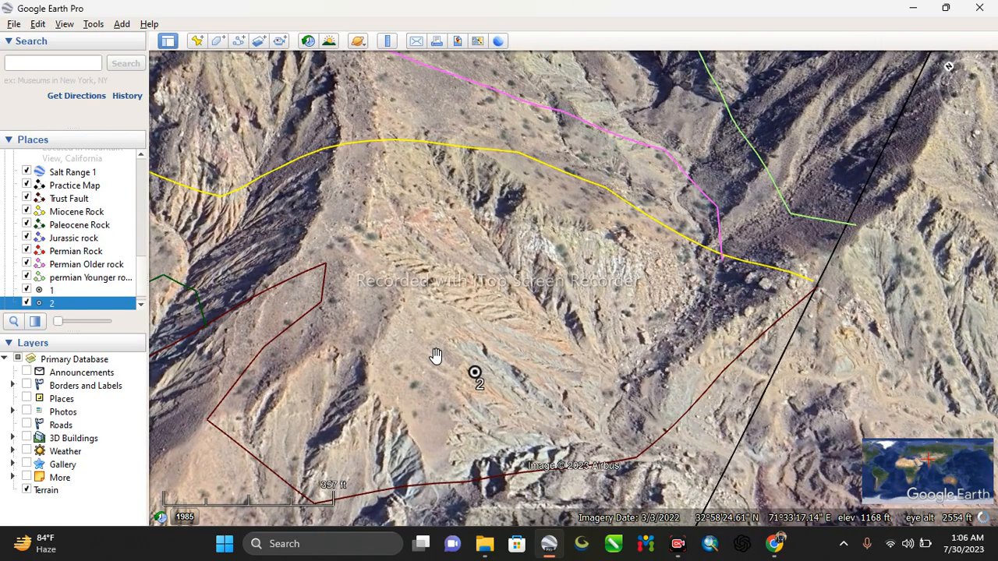
scroll(438, 356, down, 5)
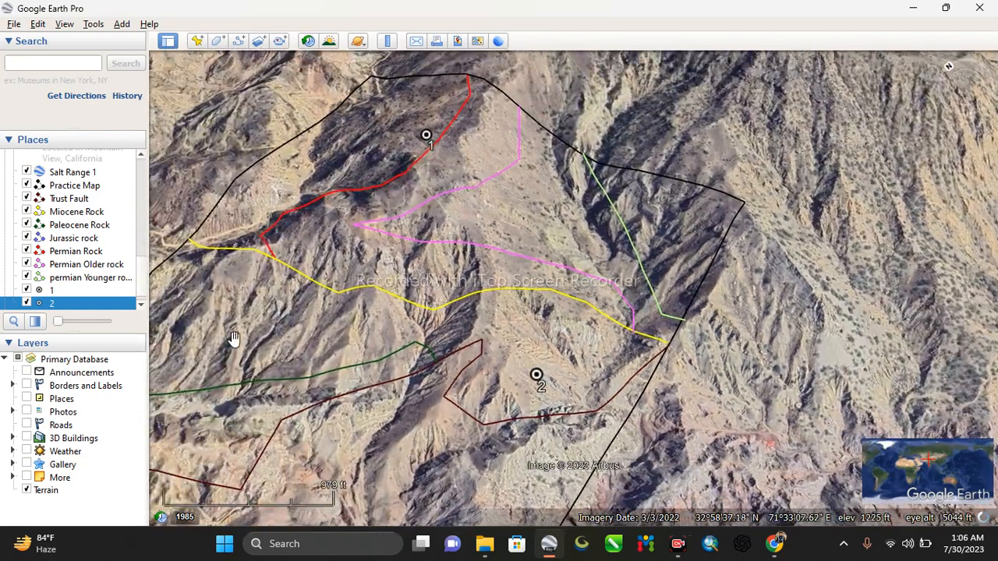
scroll(235, 339, up, 5)
middle_drag(404, 309, 240, 343)
scroll(389, 162, up, 3)
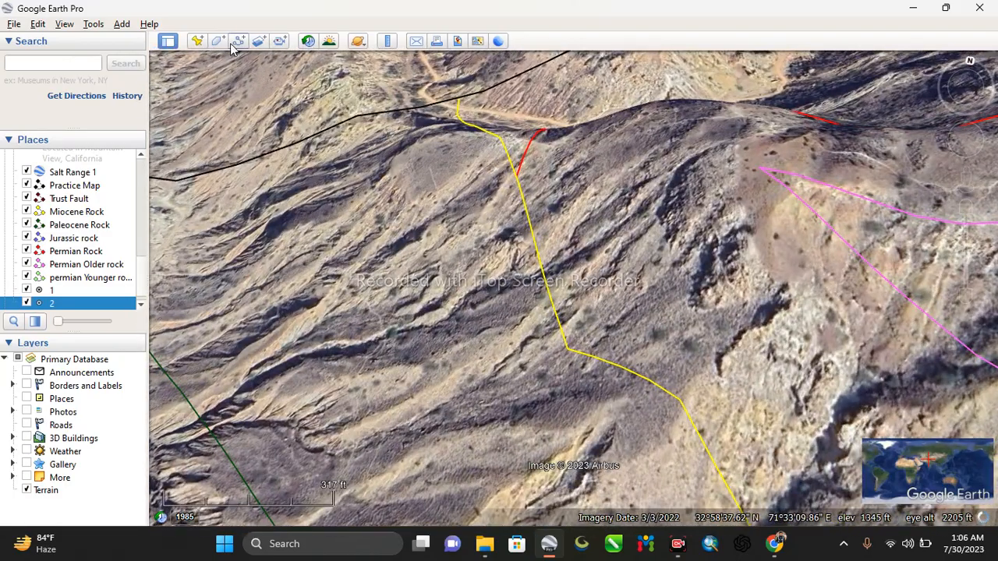
click(197, 40)
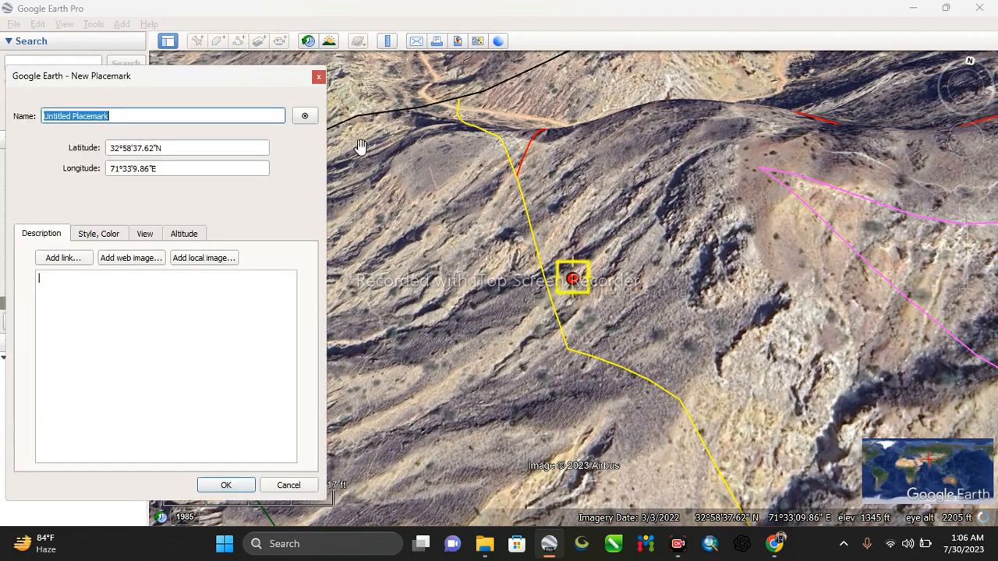
drag(573, 284, 427, 198)
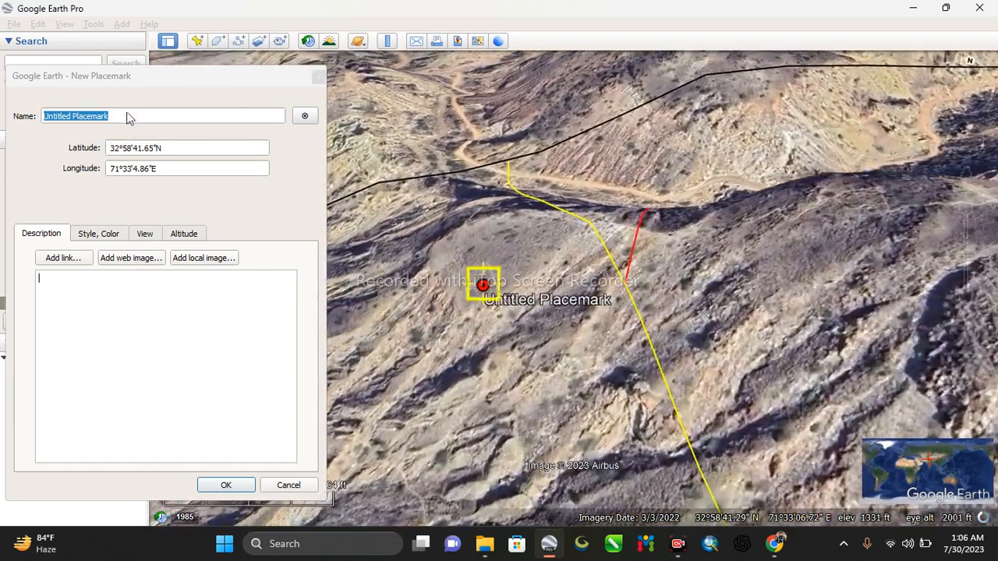
Name the new placemark 3 and save it.
click(124, 115)
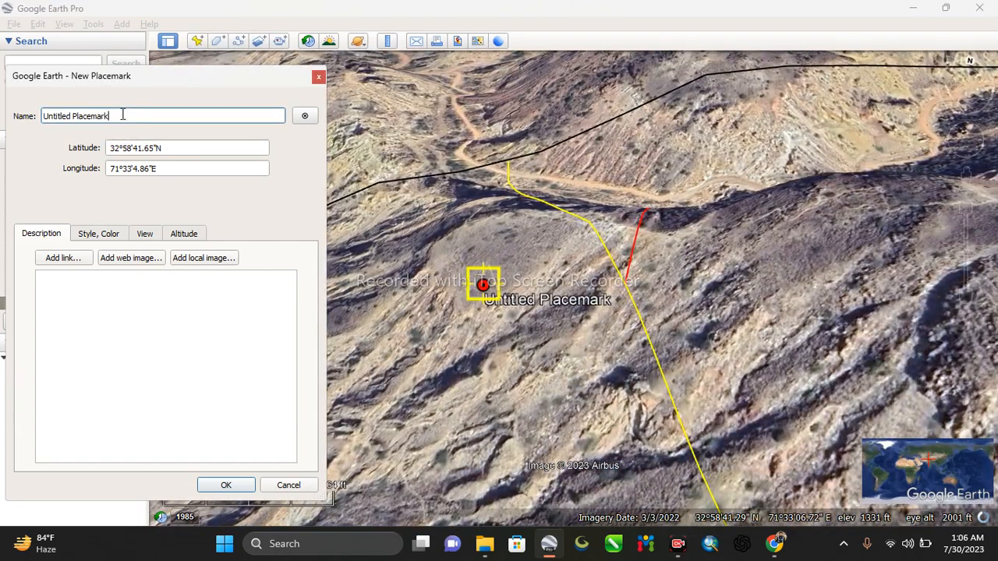
drag(104, 117, 26, 100)
key(BackSpace)
text(3)
click(236, 485)
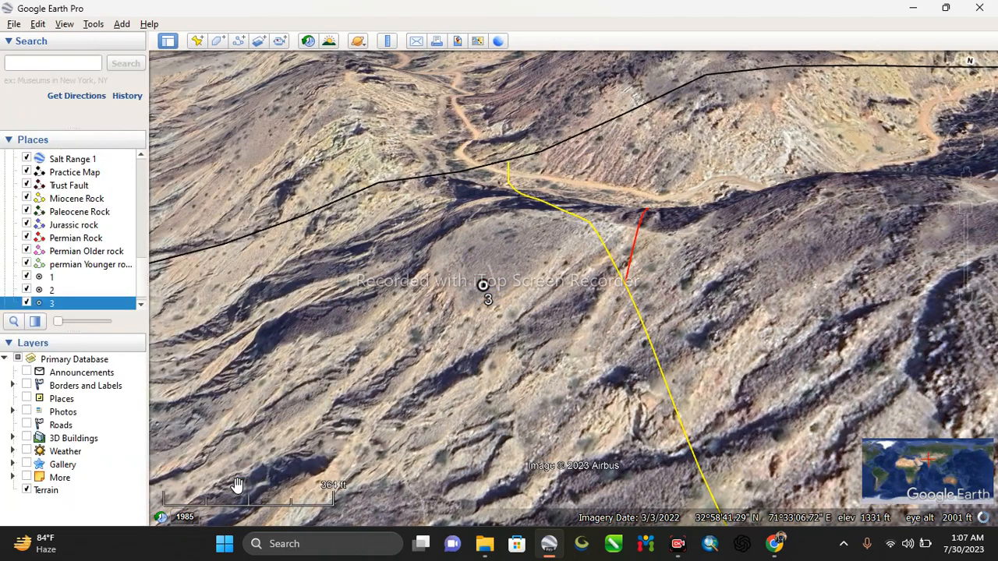
Rename placemark 3 as "30, 190" and save the change.
middle_drag(531, 275, 430, 267)
scroll(493, 265, up, 2)
middle_drag(521, 285, 528, 235)
scroll(485, 270, up, 1)
mouse_move(963, 110)
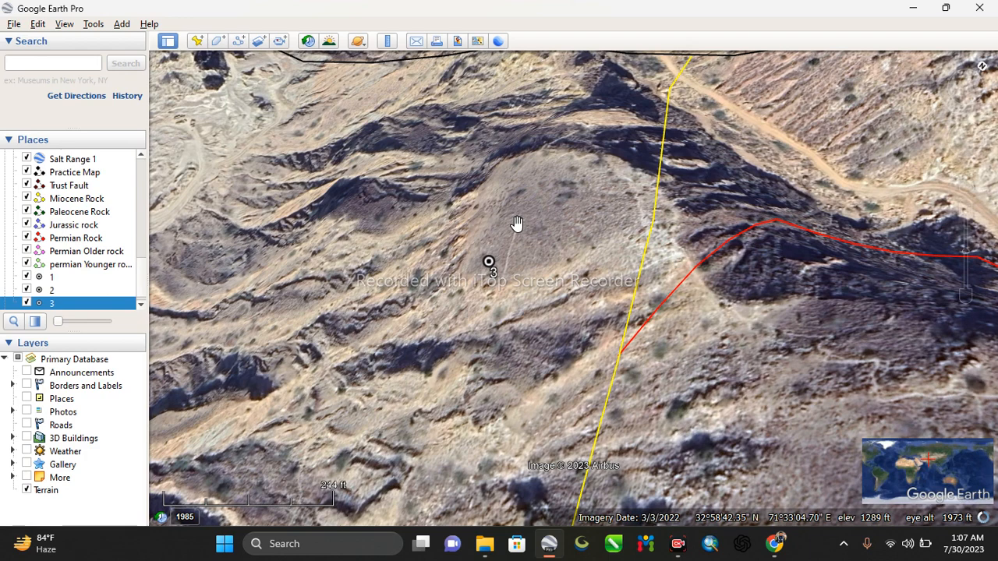
right_click(57, 304)
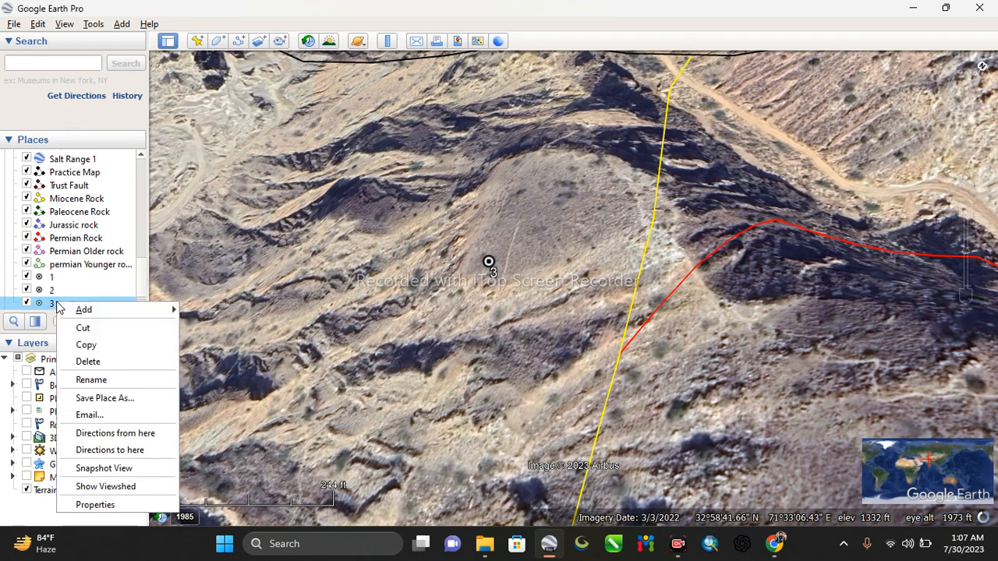
click(97, 505)
key(BackSpace)
text(30,)
key(Tab)
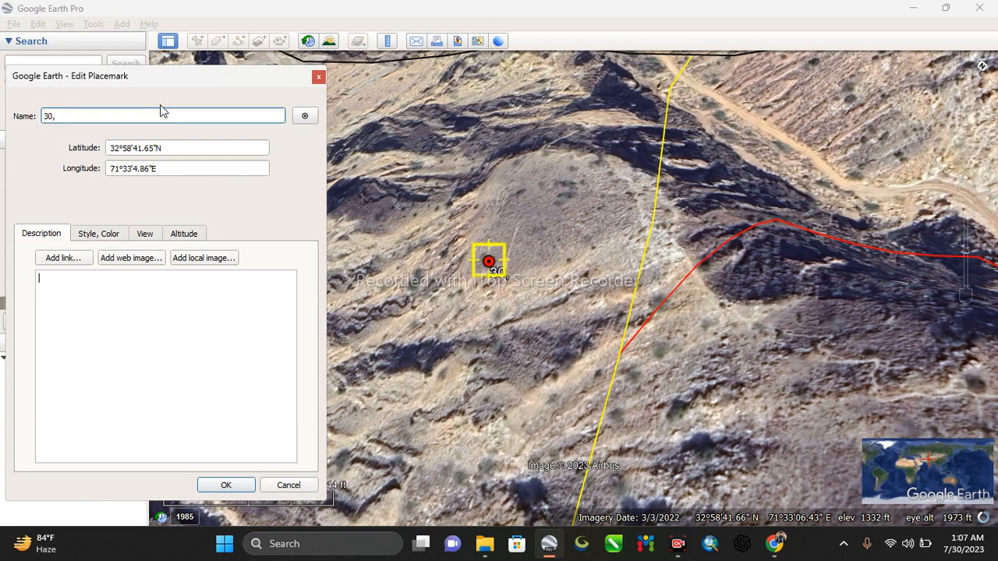
key(Tab)
key(Tab)
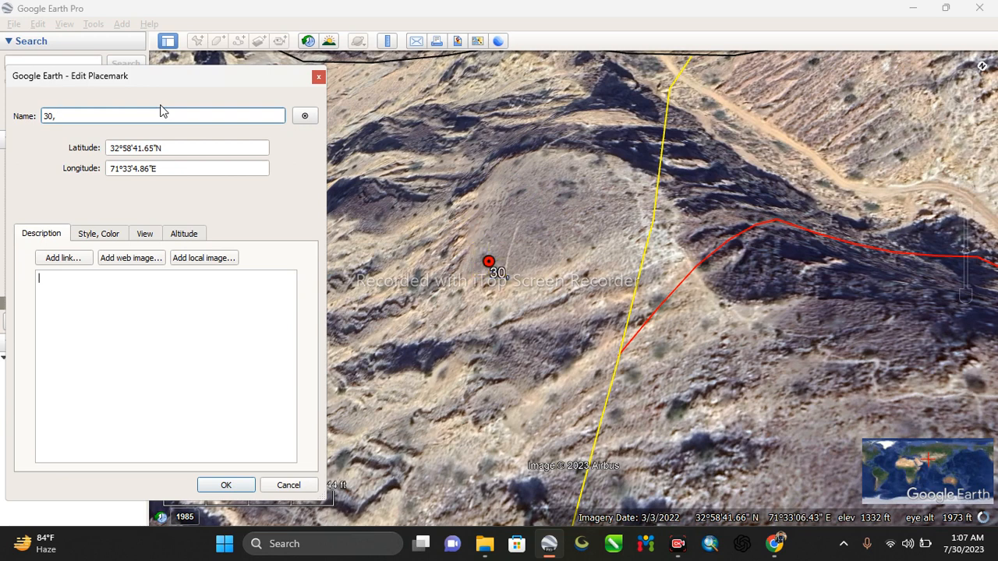
click(161, 112)
text(1)
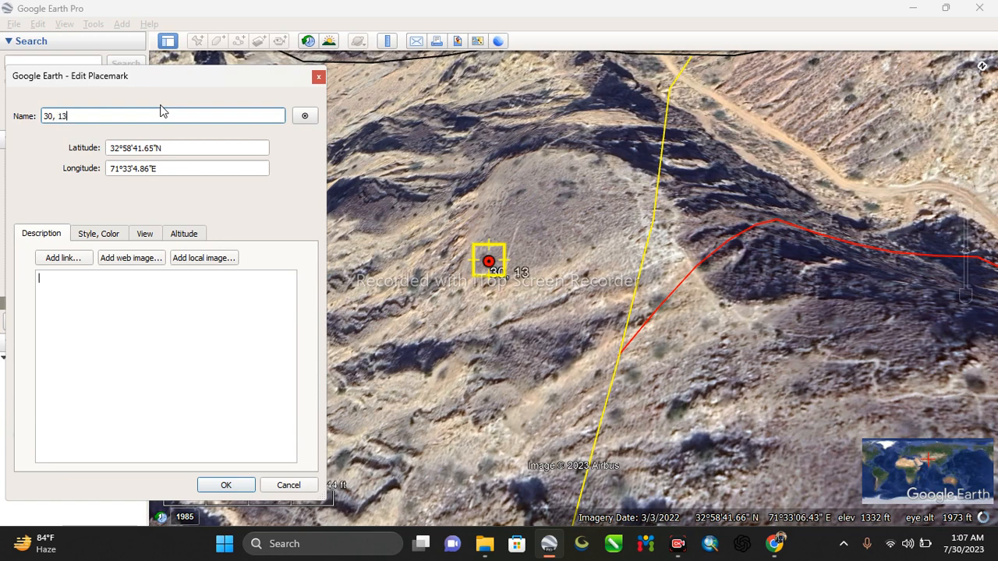
text(90)
click(221, 489)
Open placemark 1 for editing and move it west within the red line to about 32°58'42.13"N, 71°33'19.83"E.
scroll(252, 385, down, 3)
scroll(653, 367, down, 2)
drag(687, 347, 472, 211)
scroll(341, 306, up, 2)
scroll(362, 290, up, 3)
drag(377, 295, 400, 313)
right_click(51, 281)
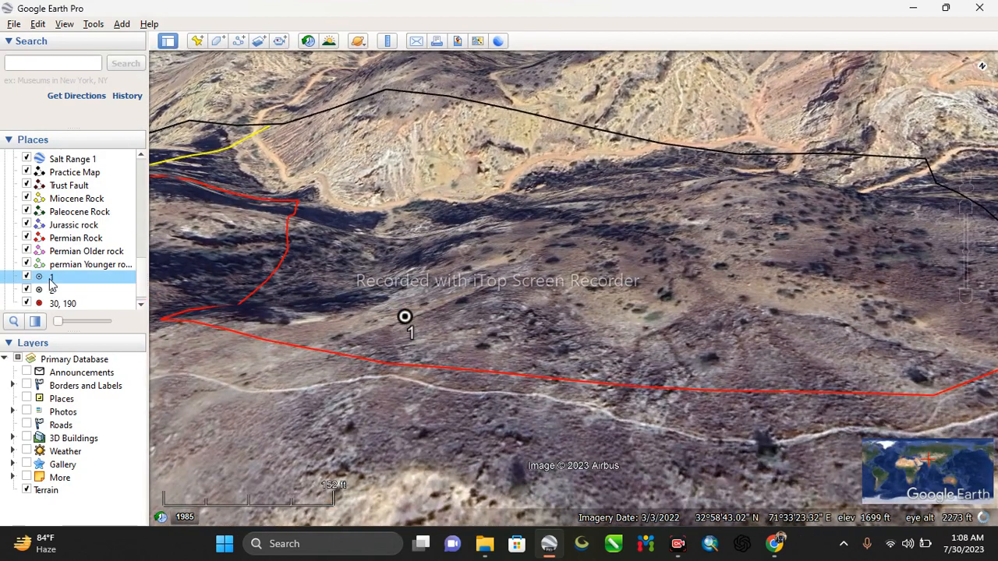
click(78, 482)
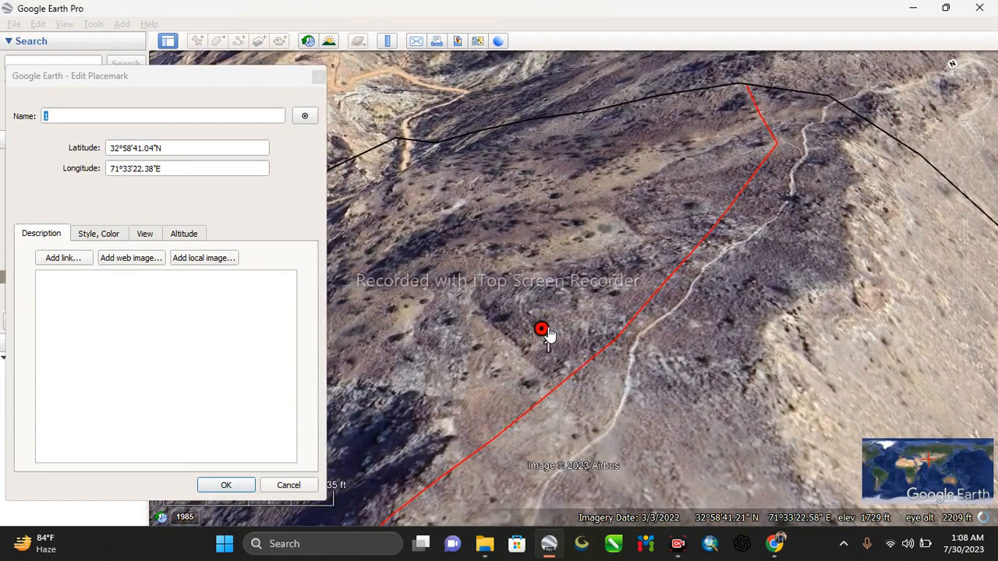
drag(548, 334, 415, 353)
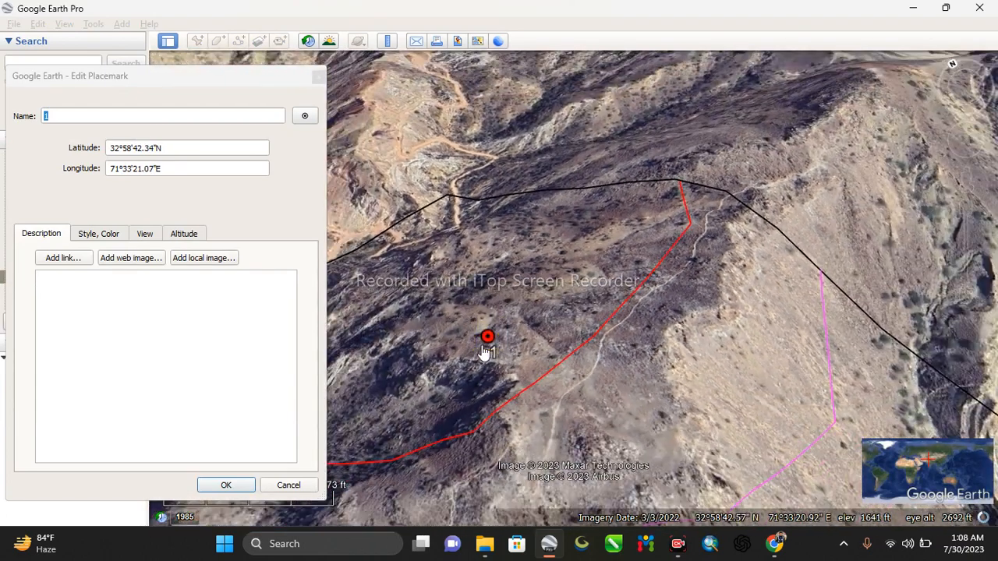
drag(484, 352, 453, 379)
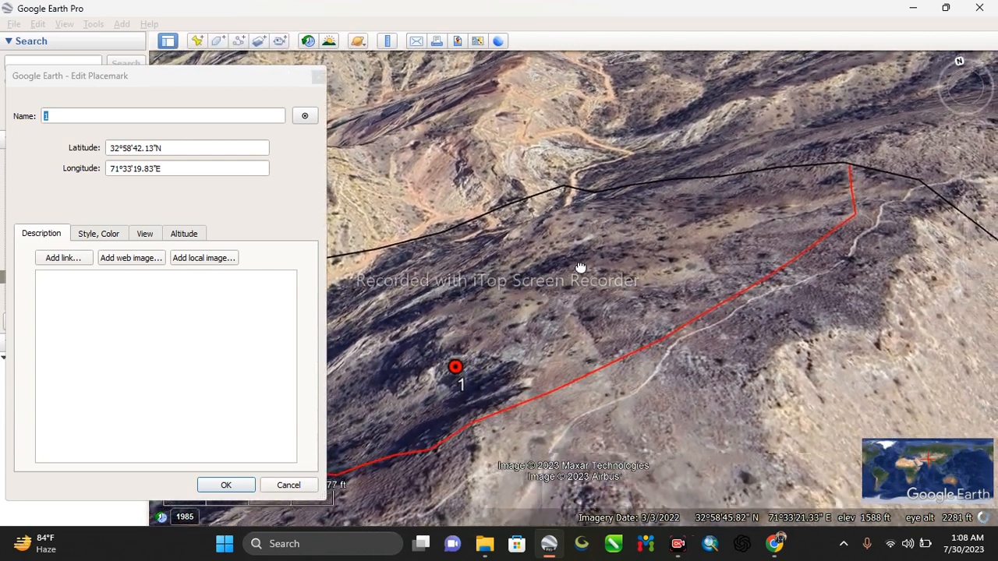
Rename placemark 1 as "20, 200" and save the change.
drag(581, 268, 605, 265)
middle_drag(555, 330, 558, 305)
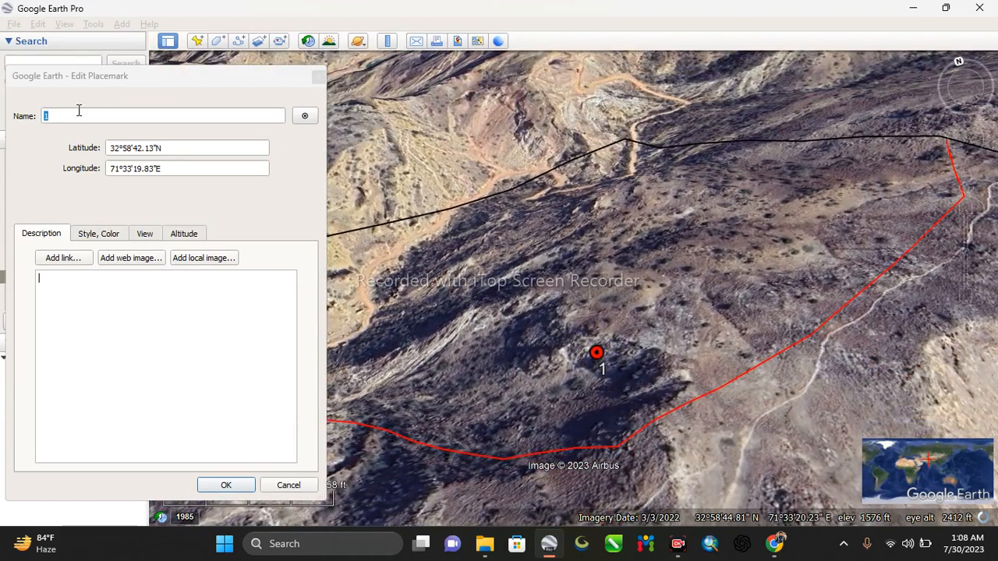
click(71, 116)
key(BackSpace)
text(20,)
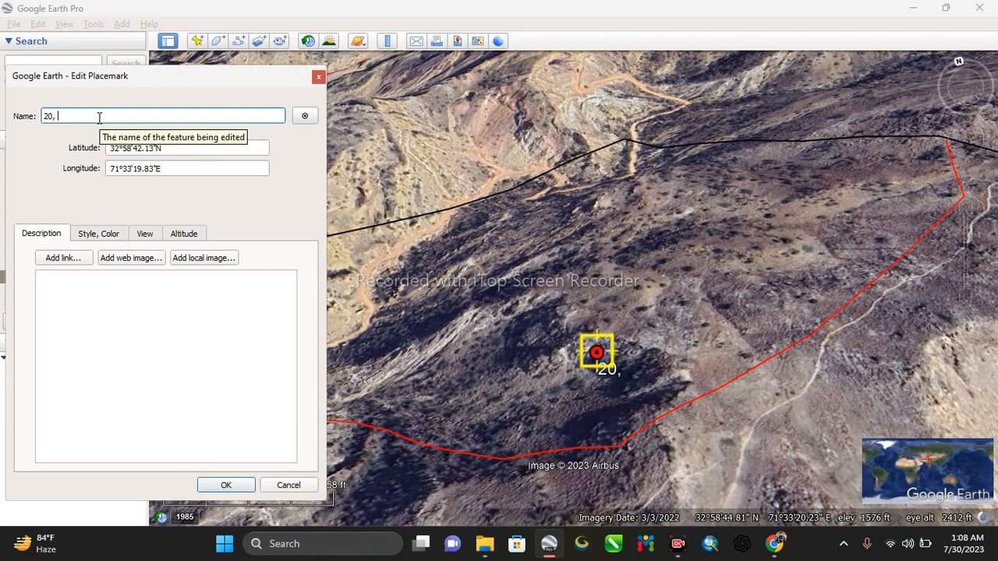
text(200)
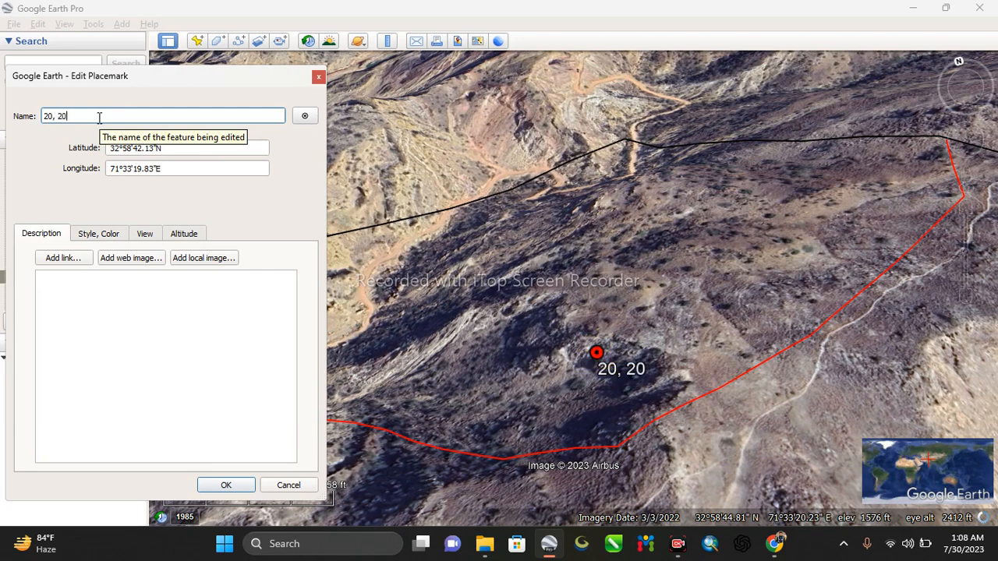
click(226, 487)
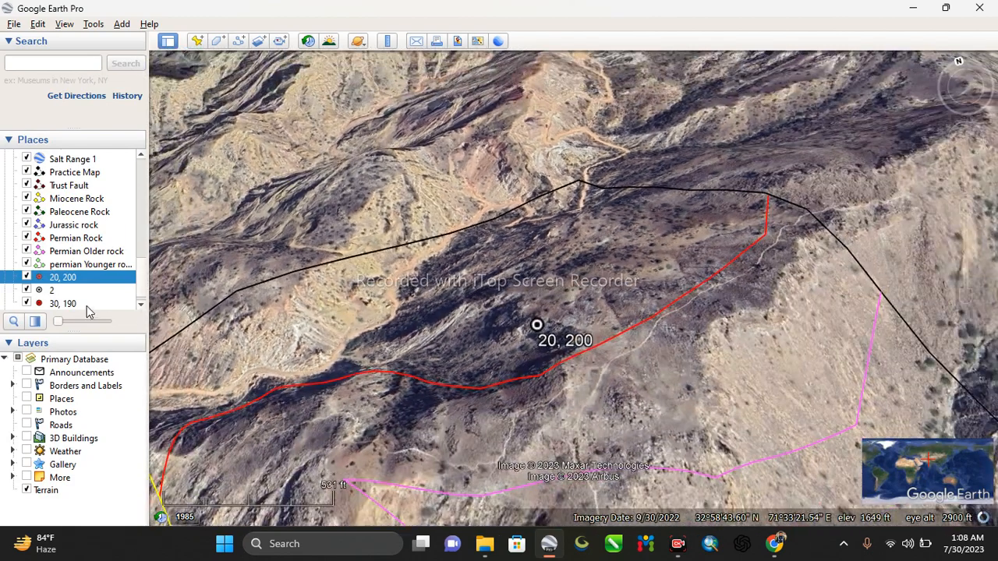
Fly to the "30, 190" placemark, rename it as "30, 230" and save the change.
click(70, 304)
right_click(75, 306)
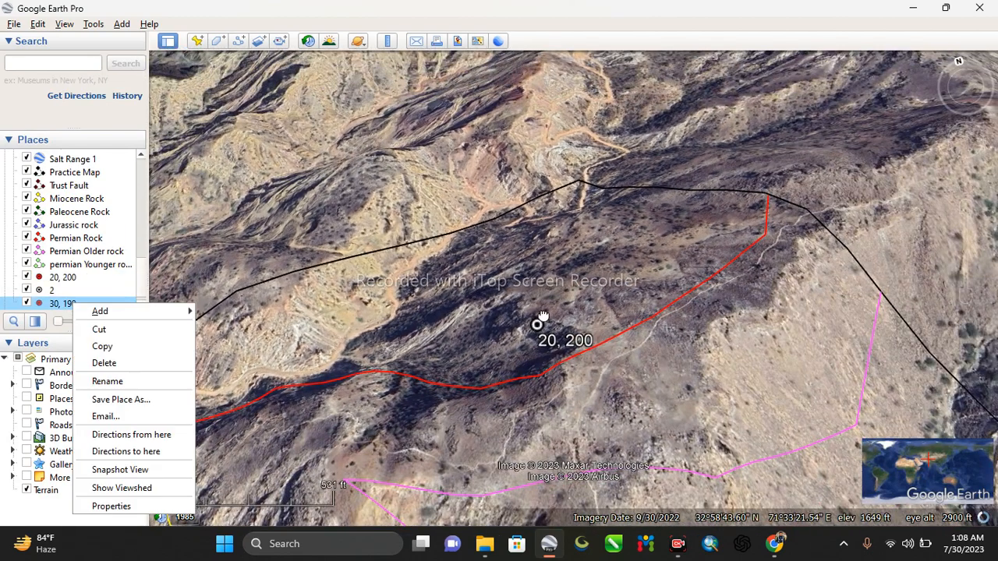
drag(538, 324, 694, 289)
drag(578, 342, 553, 340)
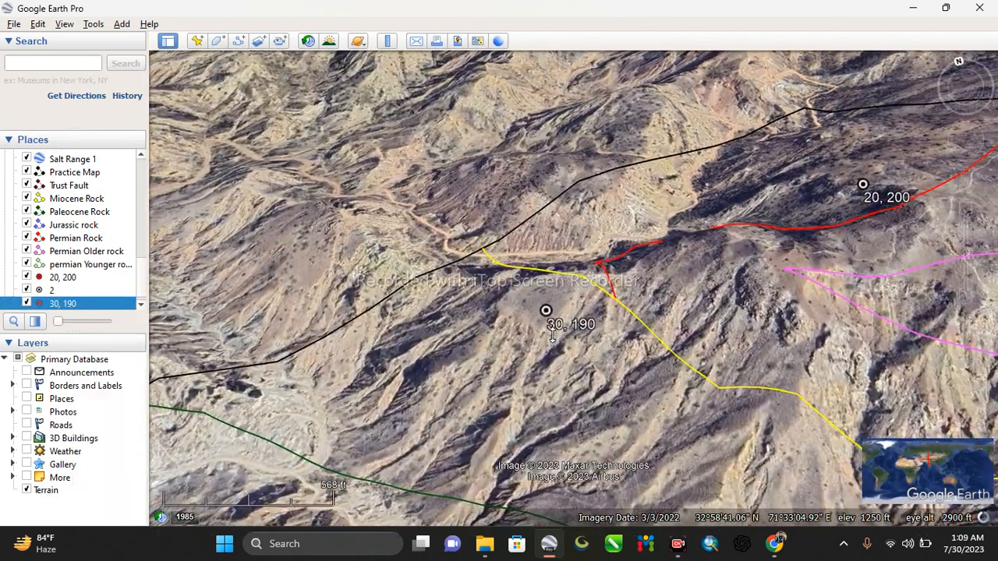
right_drag(553, 335, 541, 334)
scroll(545, 329, up, 3)
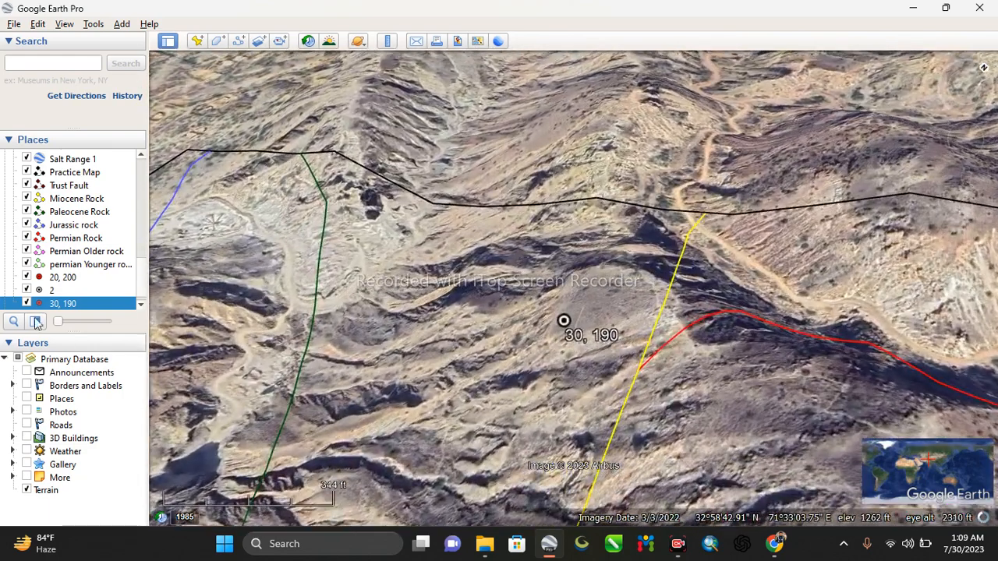
right_click(62, 304)
click(89, 512)
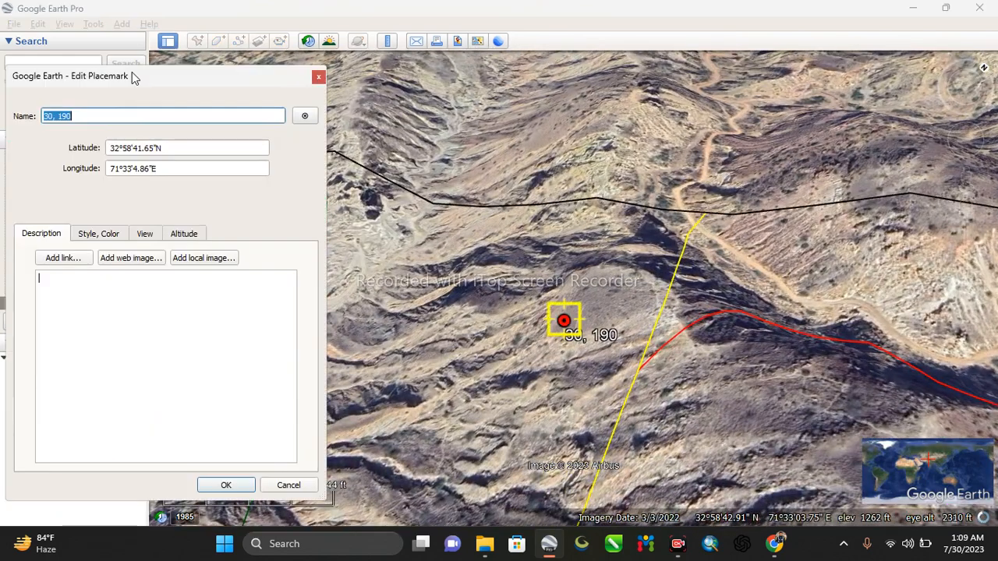
click(80, 117)
key(BackSpace)
key(BackSpace)
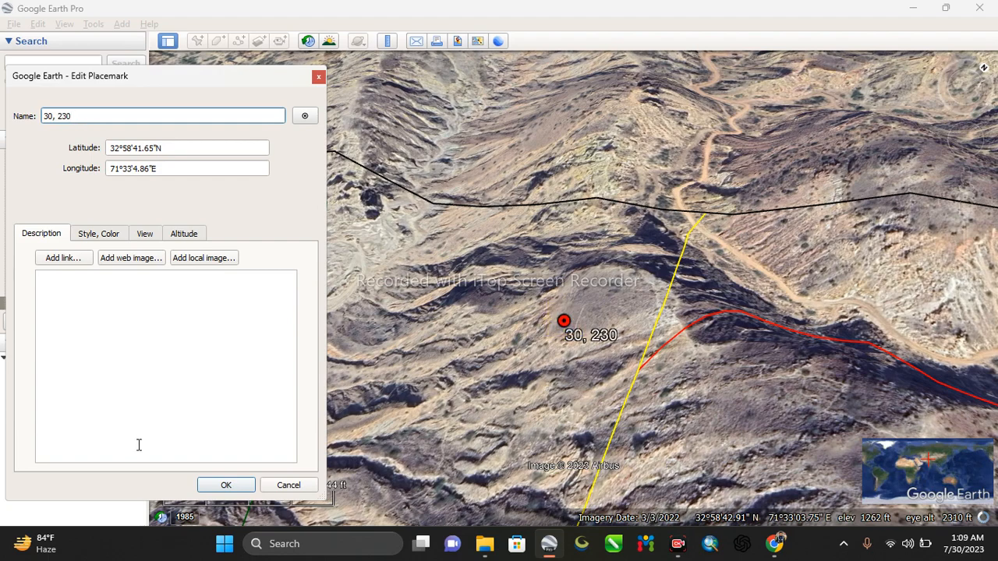
click(226, 485)
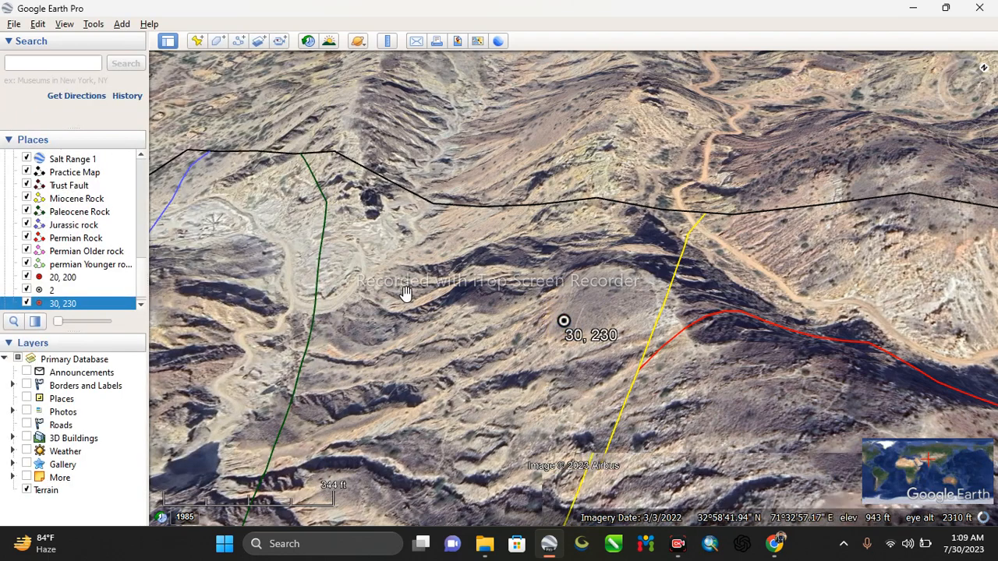
Rename placemark 2 as "60, 310" and save the change.
scroll(405, 293, down, 5)
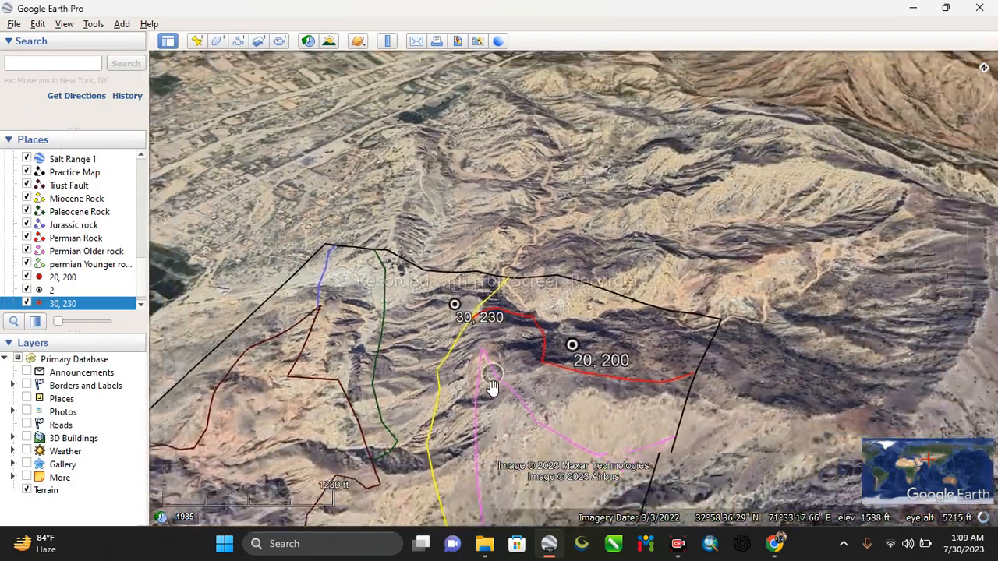
scroll(475, 371, down, 3)
drag(476, 371, 517, 286)
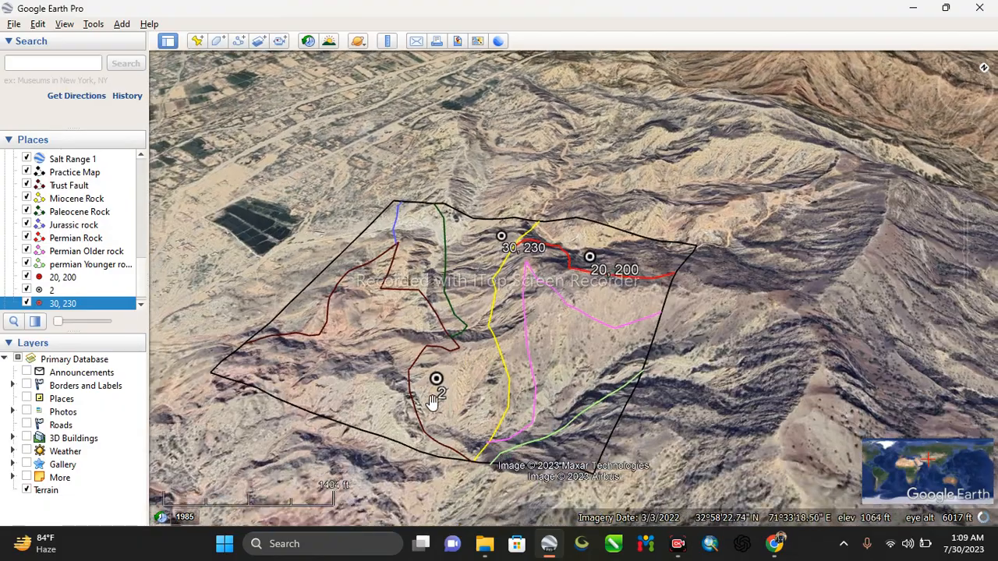
scroll(305, 415, up, 5)
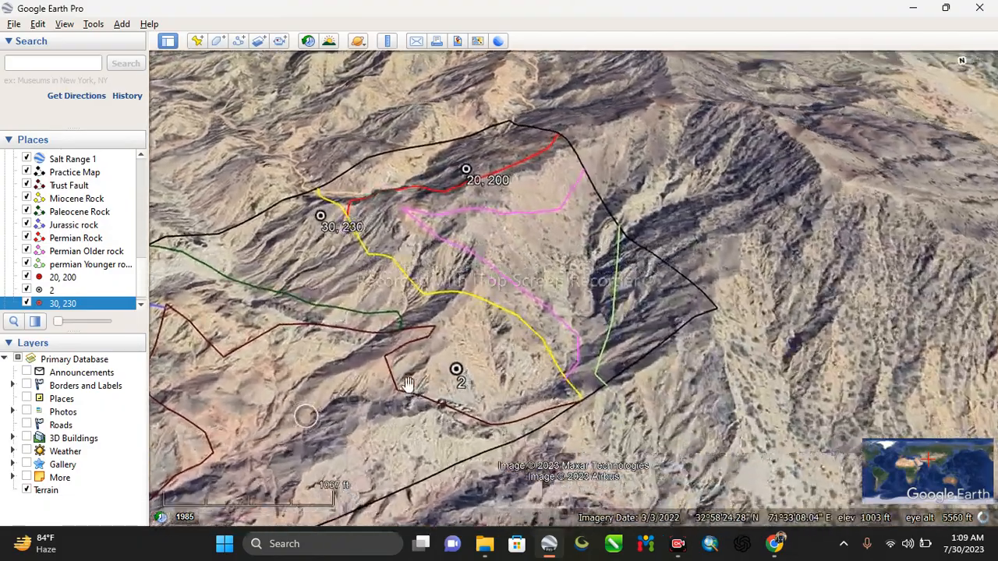
scroll(577, 368, up, 3)
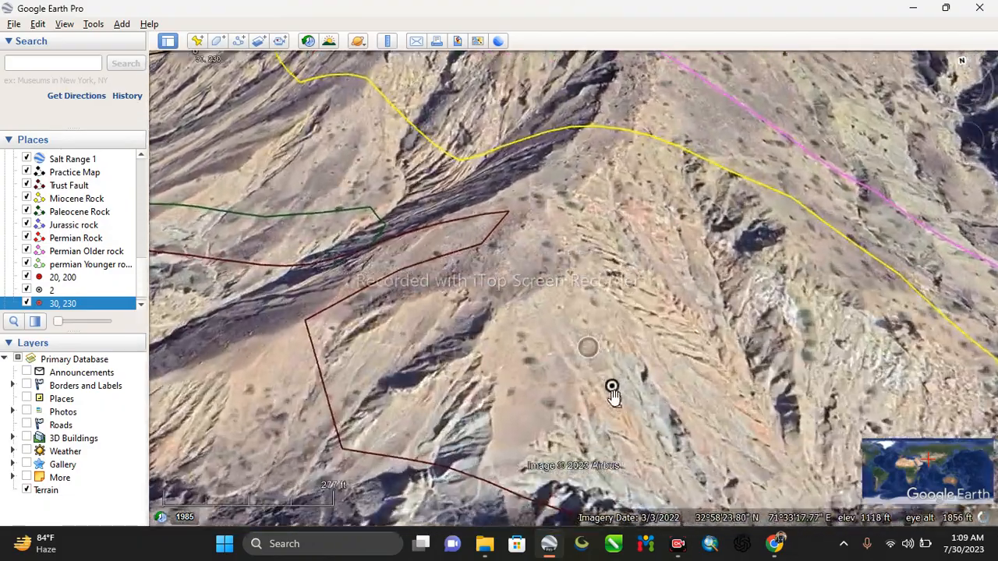
middle_drag(612, 394, 612, 421)
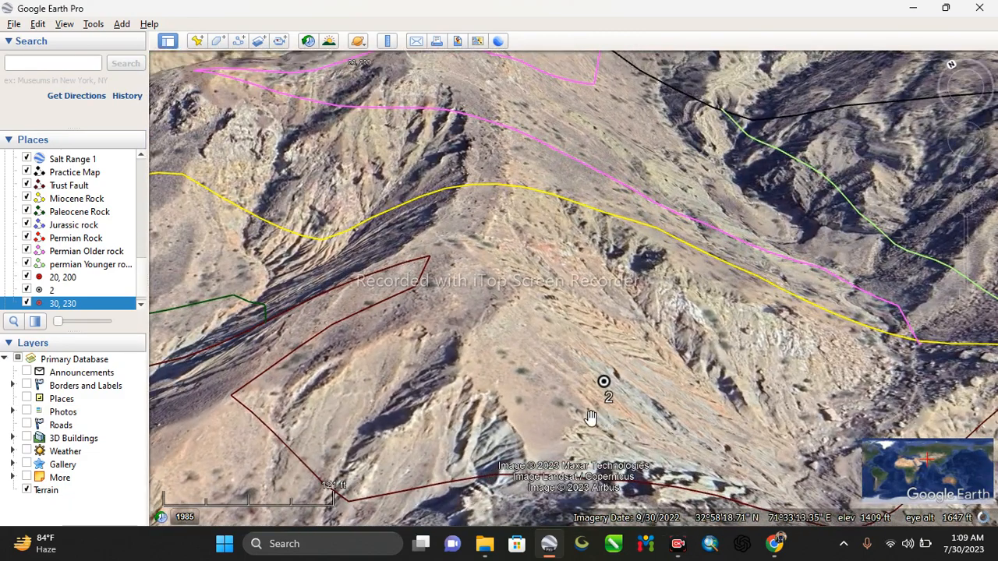
right_click(60, 291)
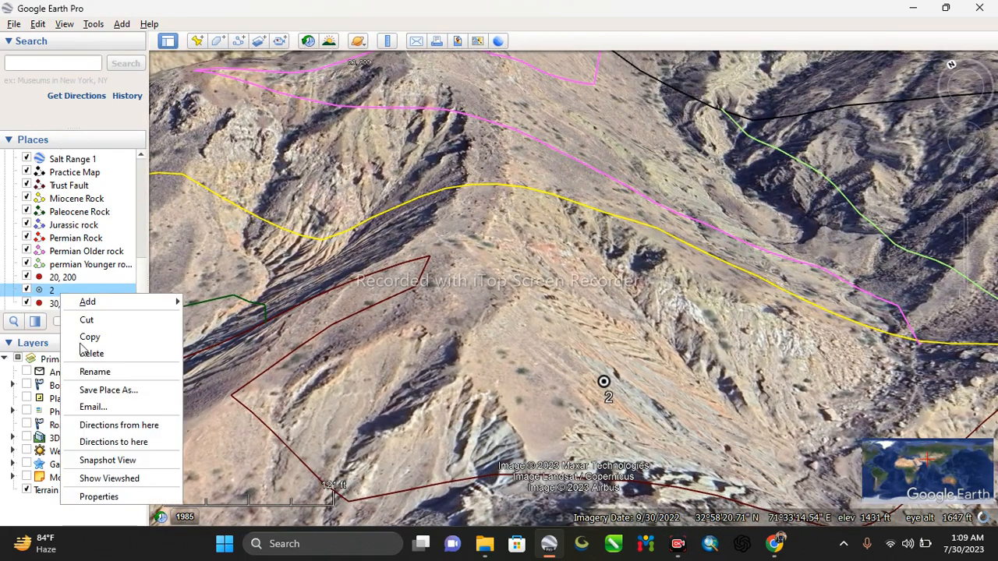
click(99, 497)
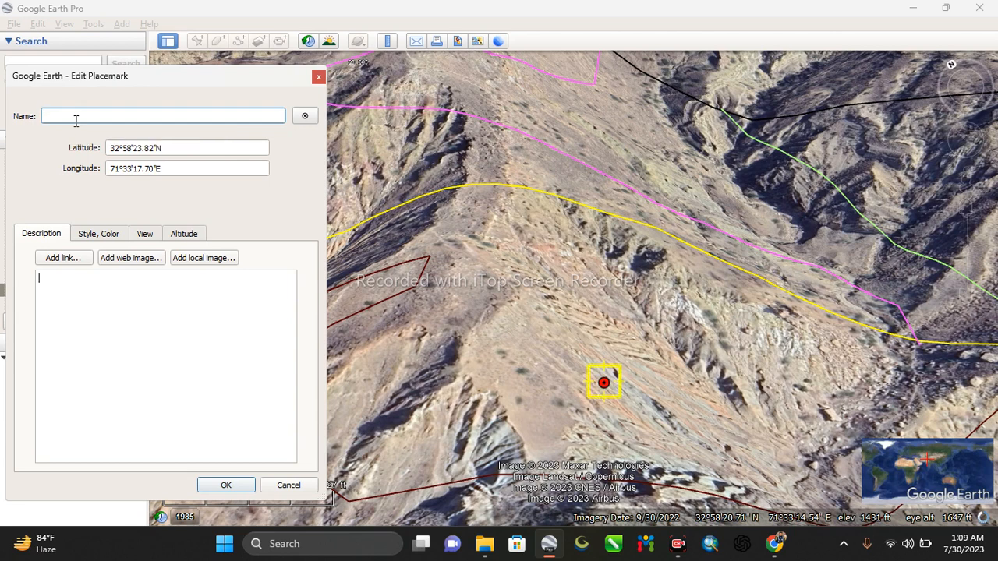
text(60)
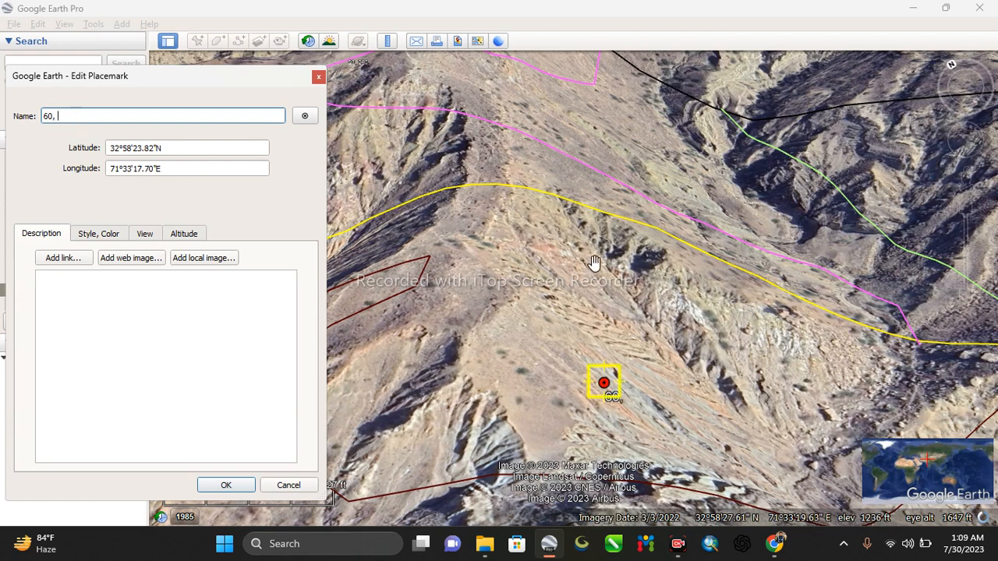
text(,)
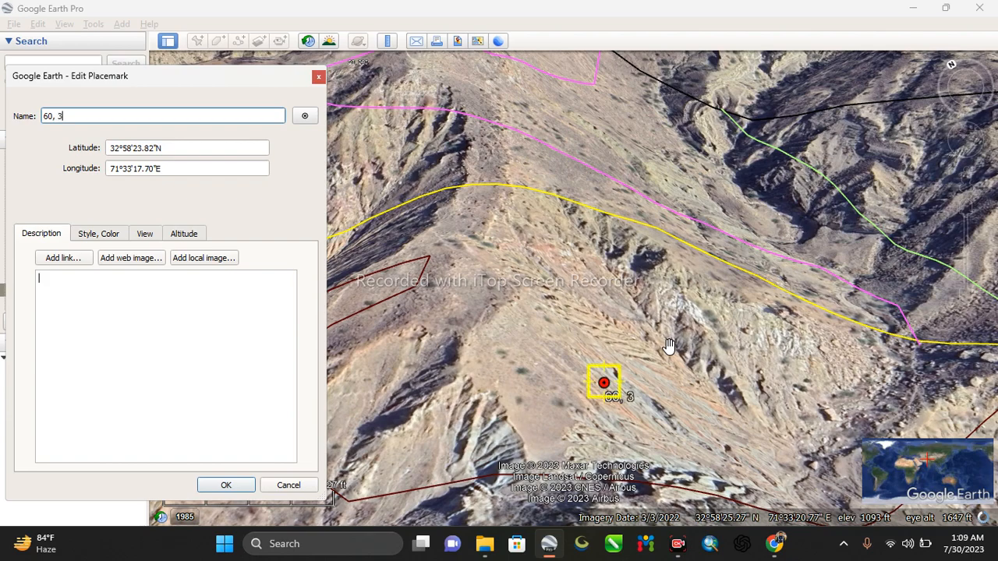
click(225, 485)
Examine how the three labelled placemarks sit relative to the rock boundaries across the whole mapped area.
scroll(325, 343, down, 3)
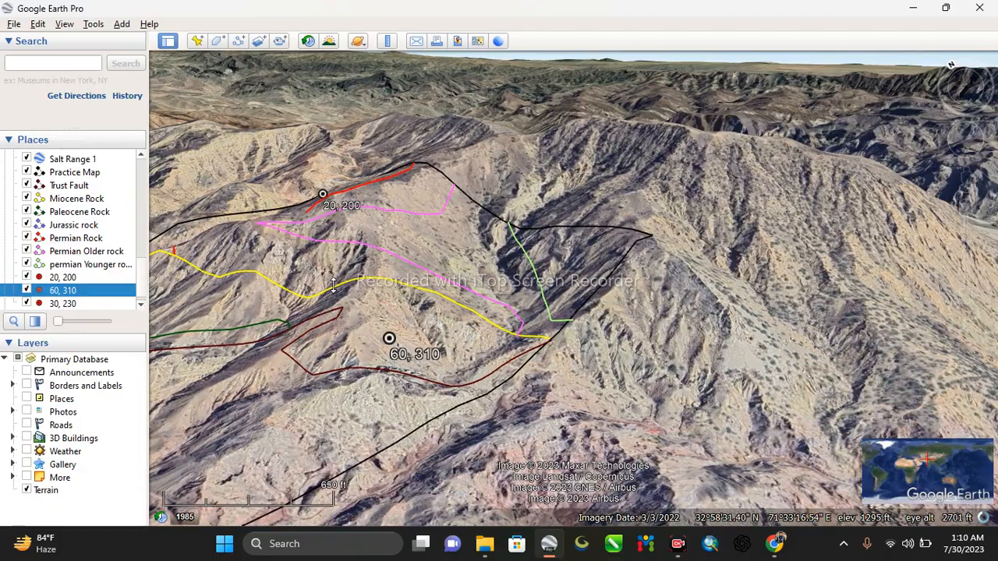
scroll(331, 286, down, 2)
scroll(373, 293, down, 2)
scroll(373, 292, down, 3)
scroll(309, 294, up, 1)
middle_drag(308, 294, 496, 321)
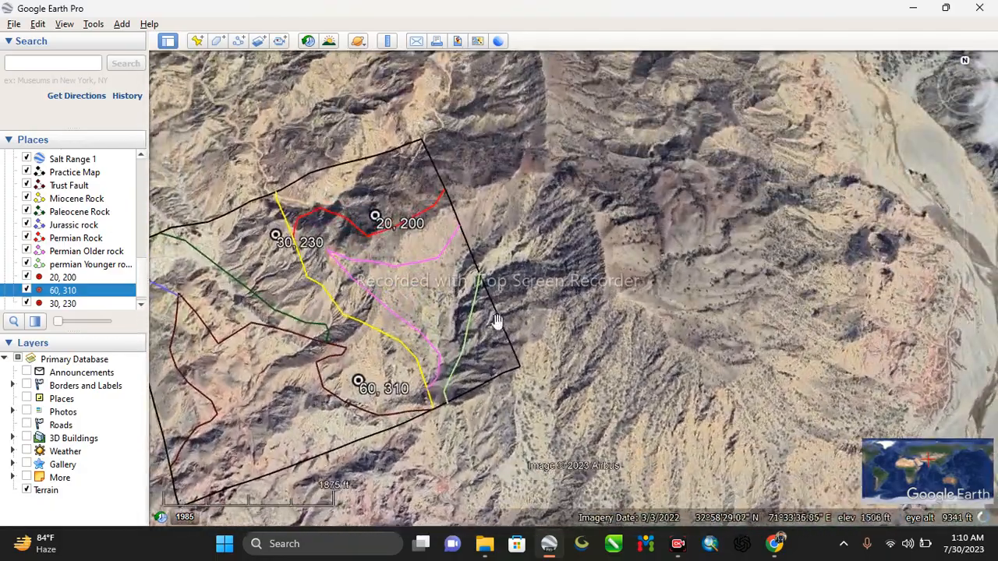
scroll(439, 330, down, 2)
scroll(311, 263, up, 2)
drag(400, 283, 492, 286)
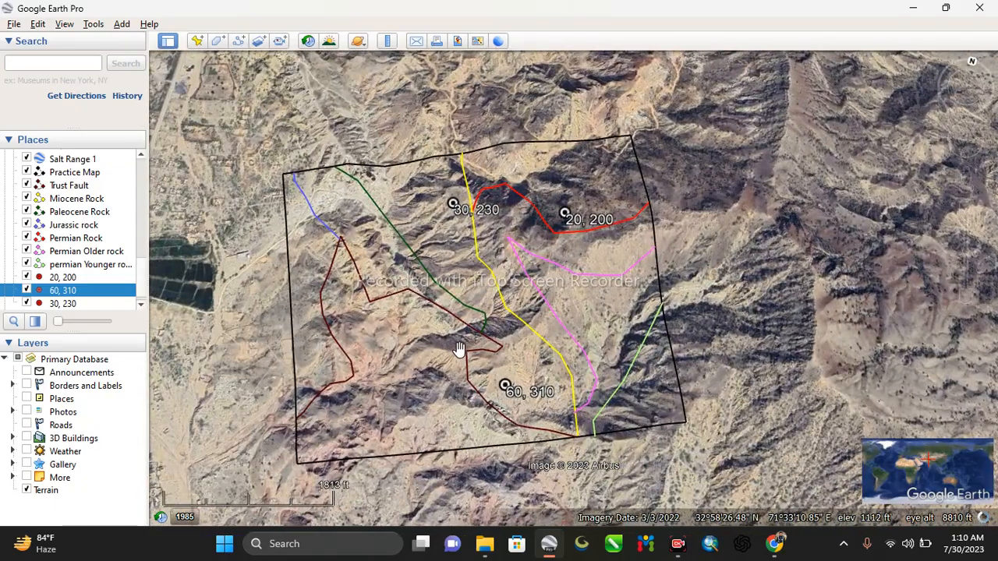
scroll(459, 348, down, 2)
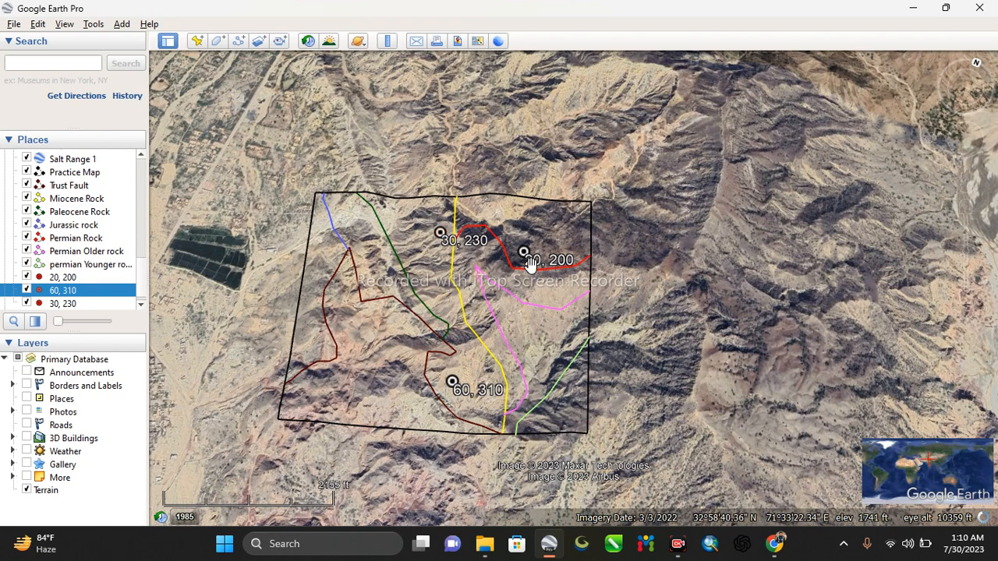
scroll(530, 347, up, 2)
scroll(627, 336, up, 2)
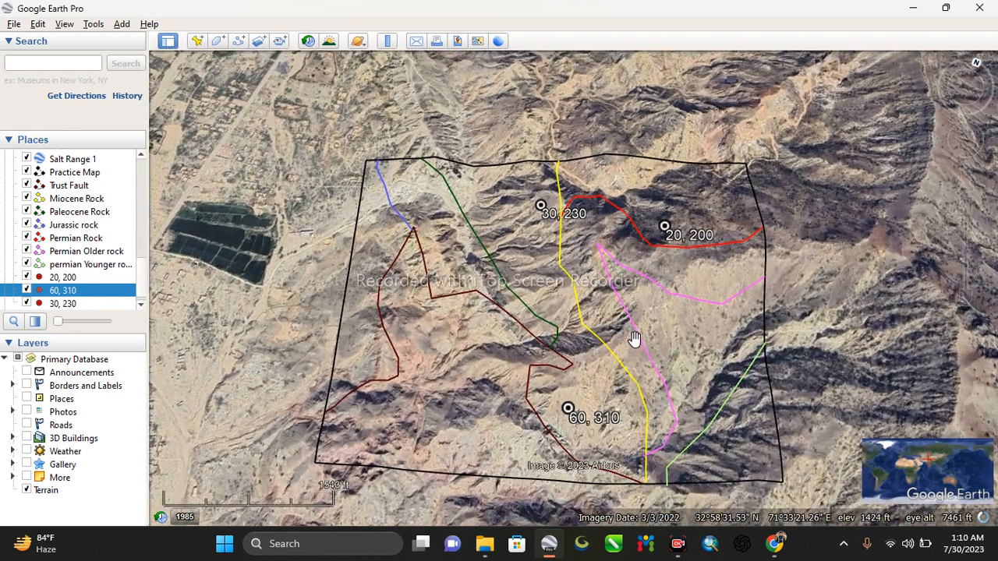
scroll(44, 282, up, 3)
scroll(47, 273, up, 3)
scroll(62, 249, down, 6)
Create a new folder named "Map Practice" in the saved places alongside Salt Range 1.
scroll(78, 226, up, 1)
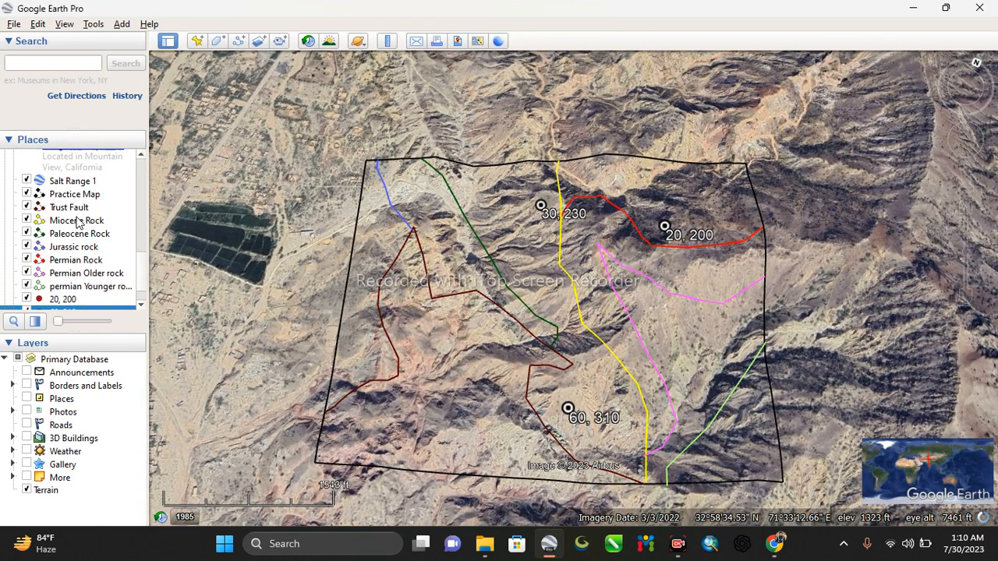
scroll(78, 224, up, 1)
right_click(102, 216)
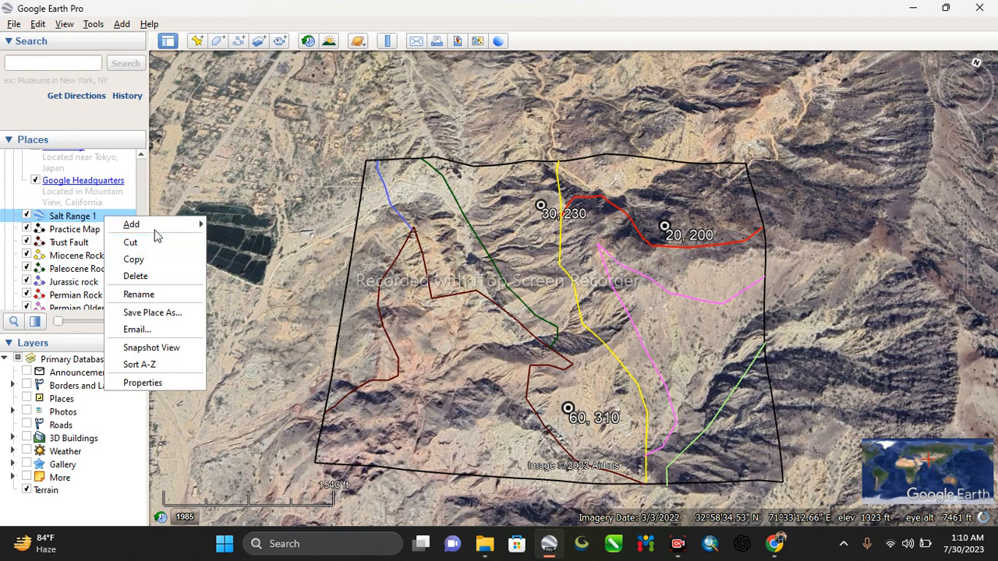
mouse_move(161, 224)
click(252, 226)
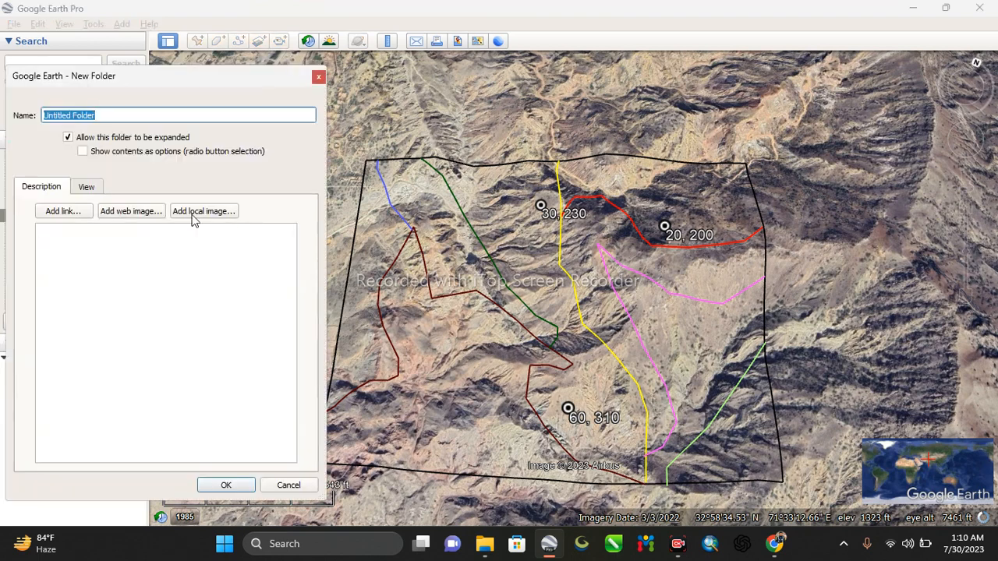
key(BackSpace)
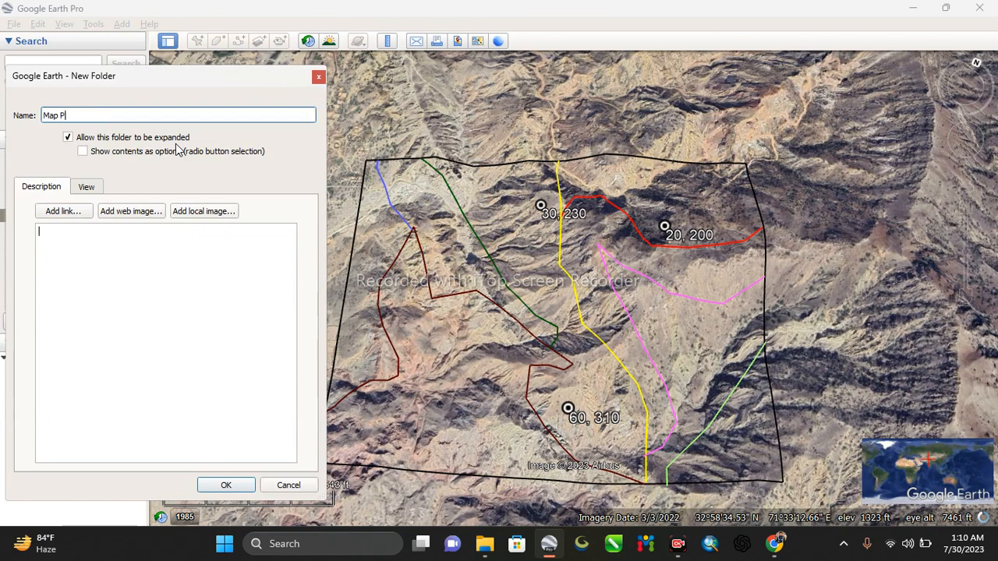
text(Map Practice)
click(225, 486)
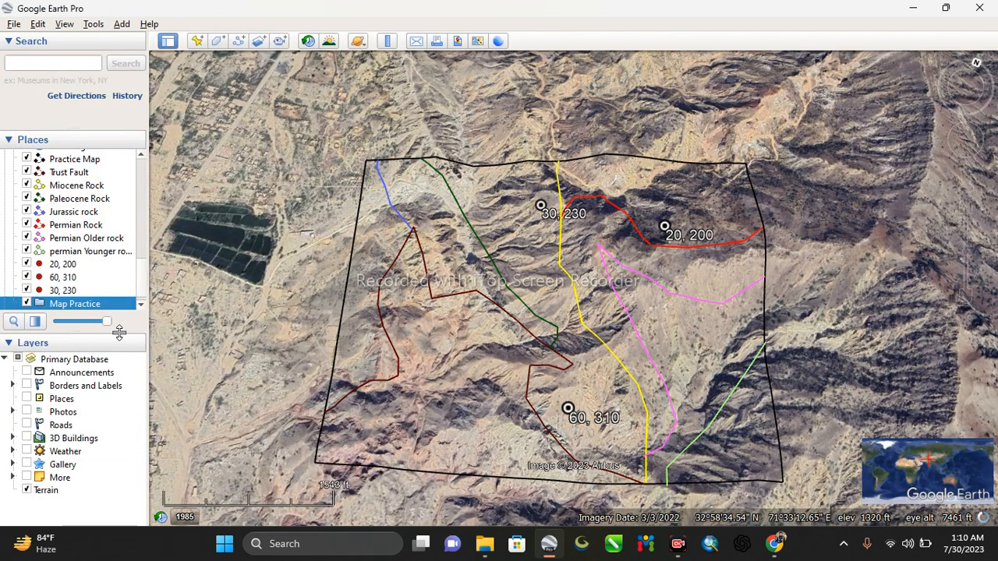
Move the Map Practice folder below Salt Range 1 and put the map outline, Trust Fault and all rock boundary lines into it.
drag(75, 308, 78, 190)
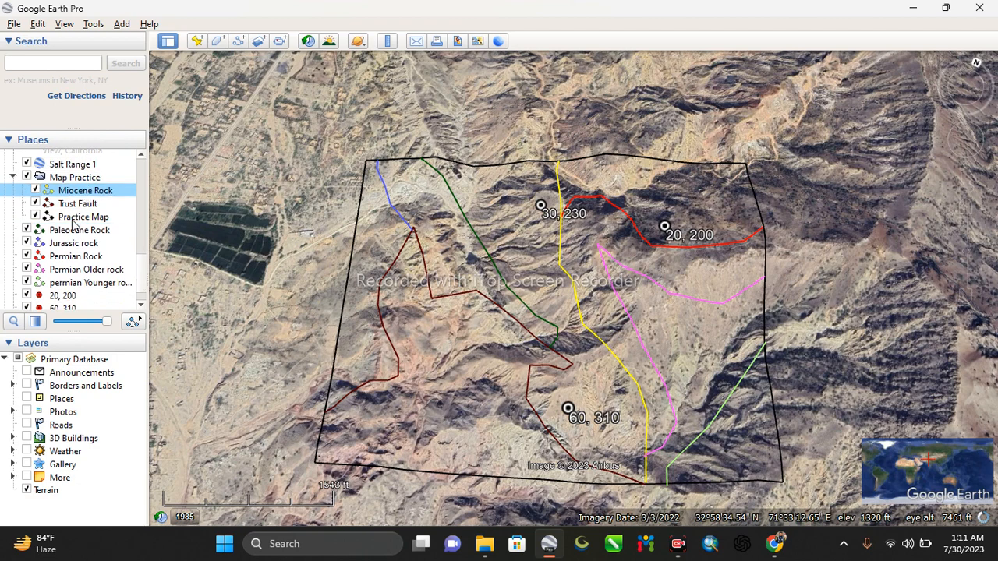
drag(76, 228, 72, 197)
drag(62, 237, 70, 161)
drag(66, 246, 78, 183)
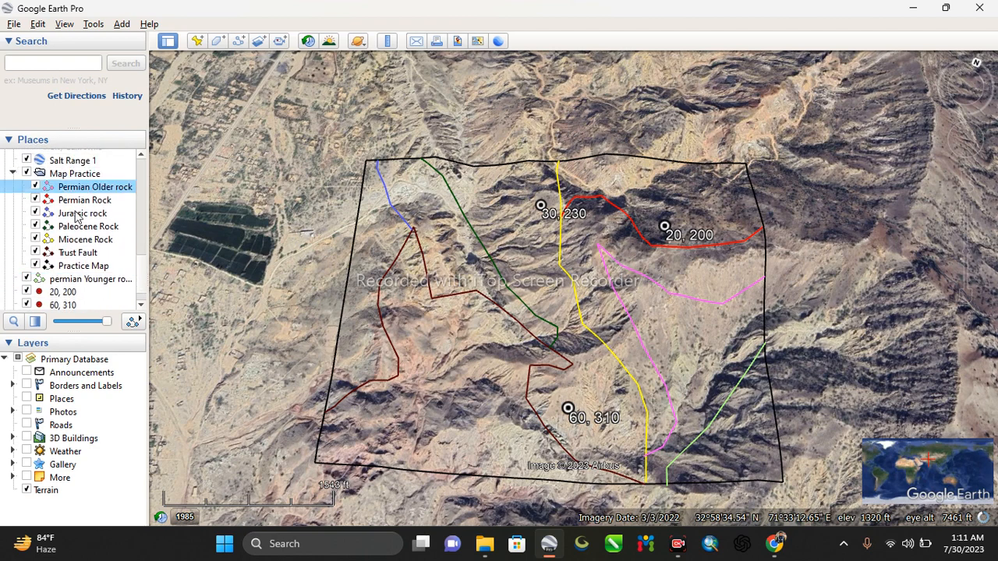
drag(64, 284, 72, 181)
scroll(77, 293, down, 1)
scroll(59, 284, up, 2)
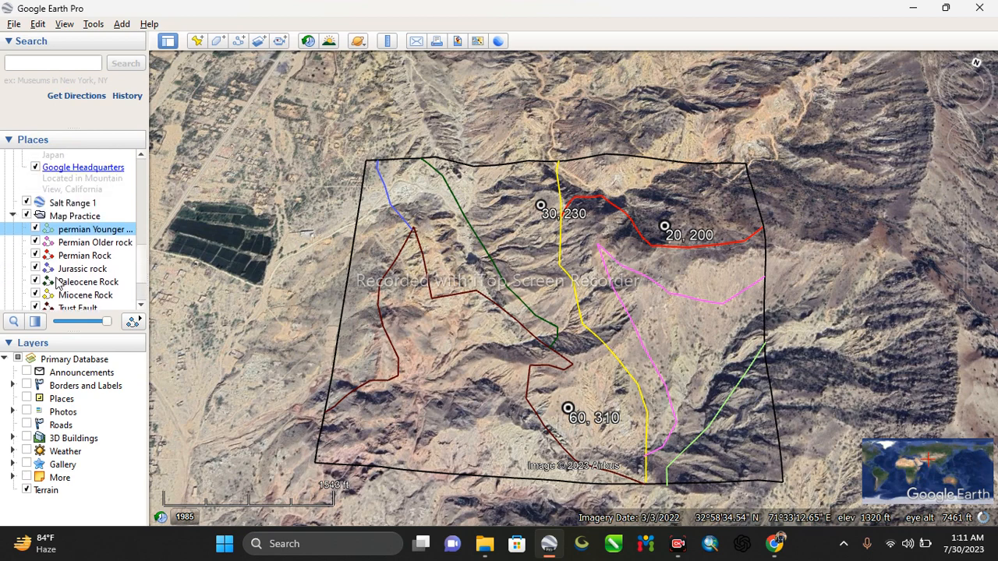
Create a new folder named "Dip Practice" in the saved places for the reading placemarks.
scroll(57, 282, down, 2)
right_click(93, 264)
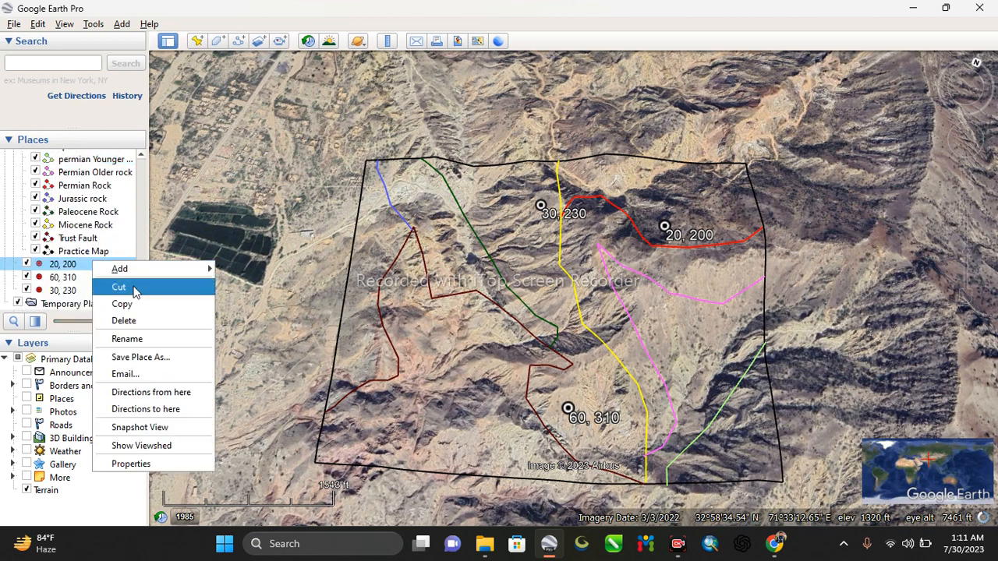
mouse_move(145, 270)
click(234, 269)
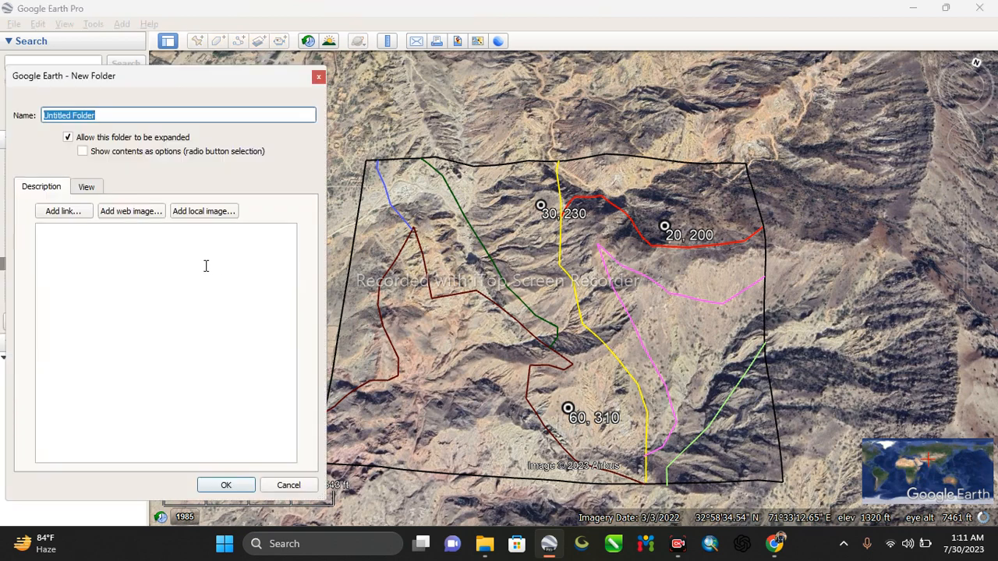
key(BackSpace)
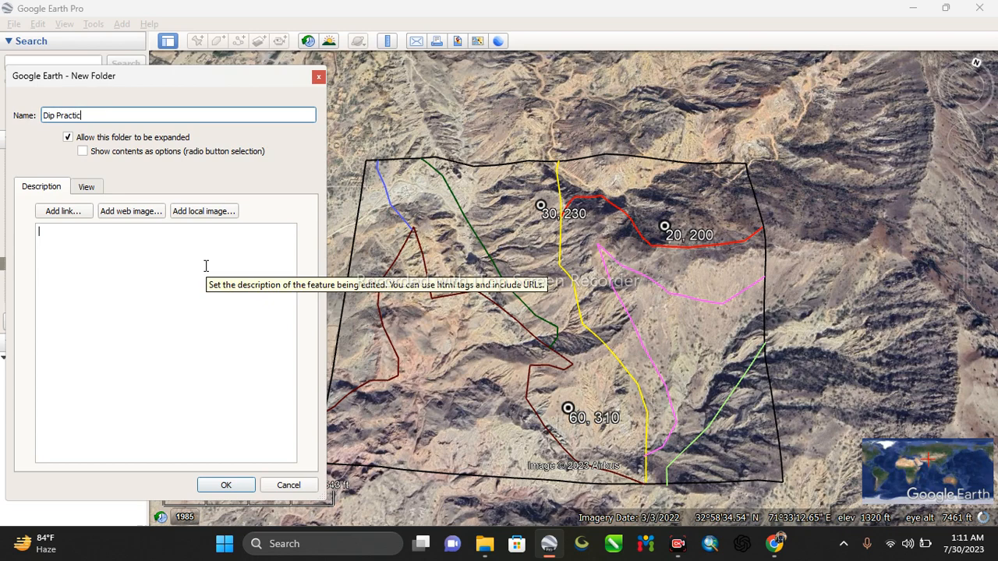
click(246, 486)
Move the Dip Practice folder directly above the "20, 200" placemark and gather the reading placemarks in it.
drag(63, 308, 62, 258)
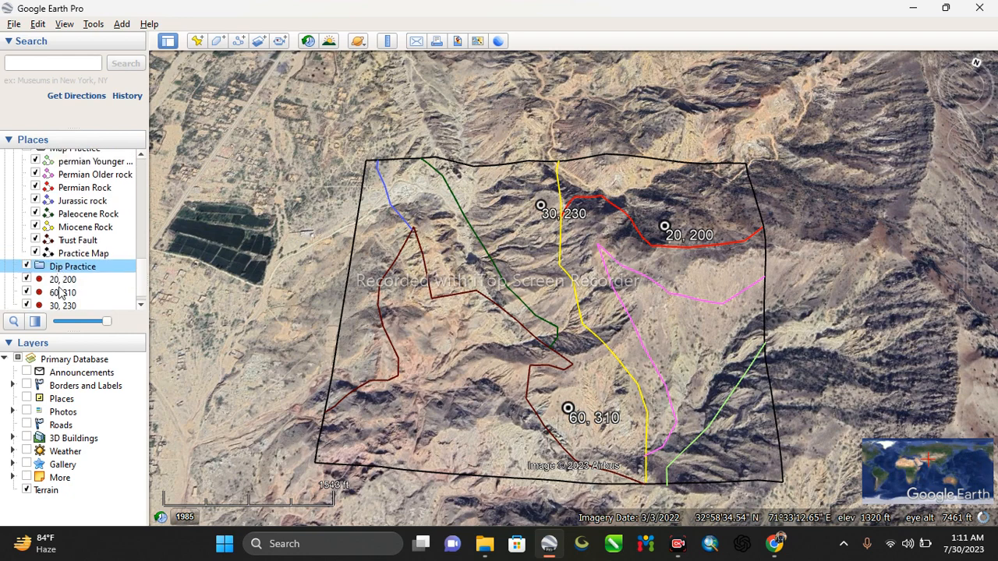
click(67, 276)
drag(67, 268, 82, 251)
scroll(50, 287, up, 4)
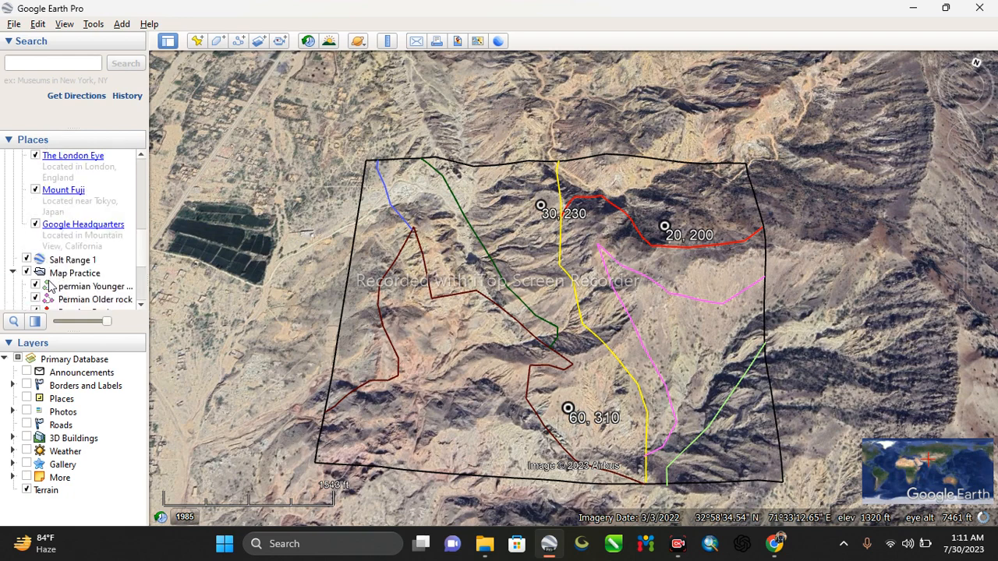
scroll(50, 287, down, 3)
right_click(68, 204)
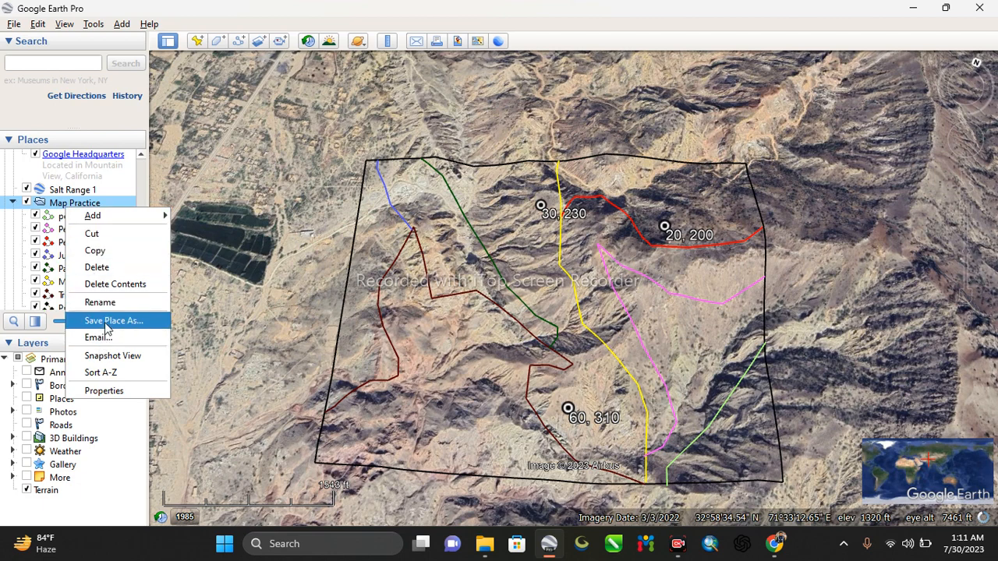
click(39, 25)
mouse_move(58, 26)
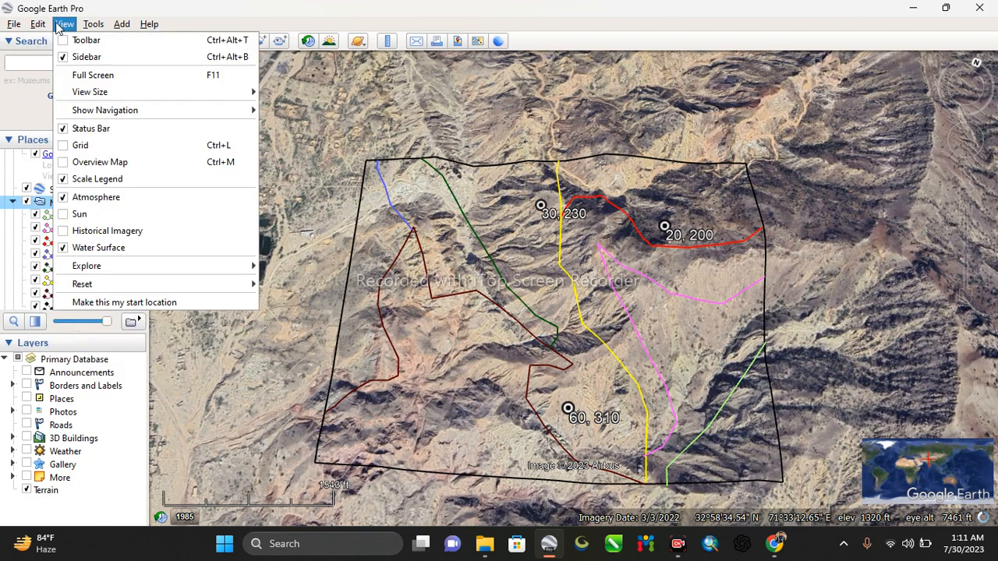
mouse_move(16, 24)
mouse_move(52, 62)
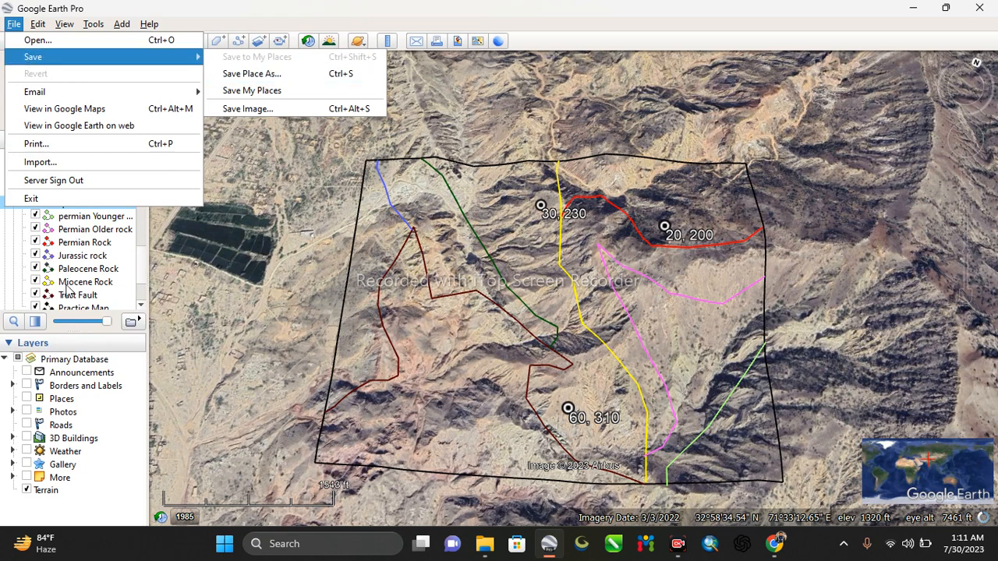
click(71, 244)
click(60, 195)
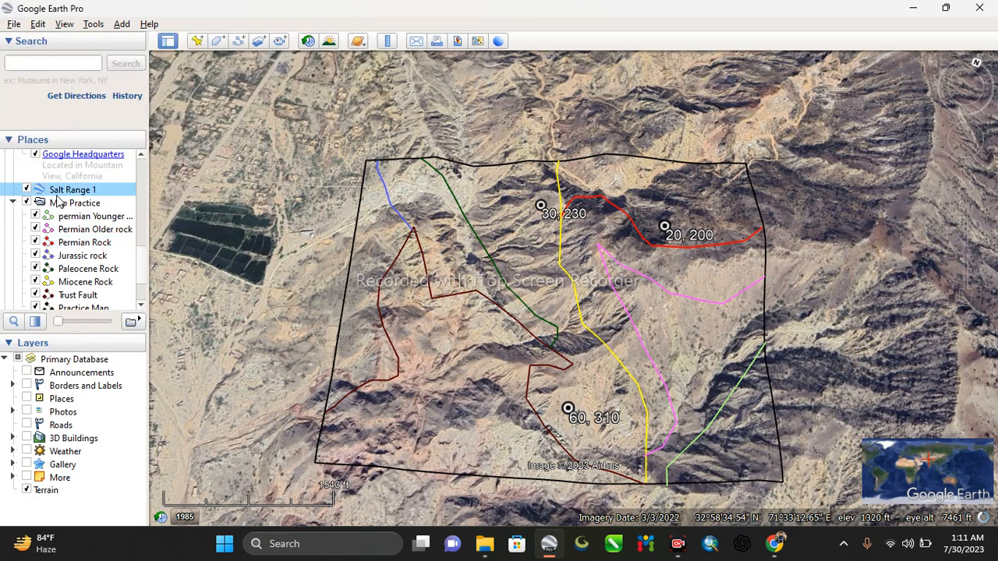
Save the Map Practice folder as the KMZ file "Map Practice" in the Geology Software folder on the desktop.
click(59, 205)
right_click(58, 204)
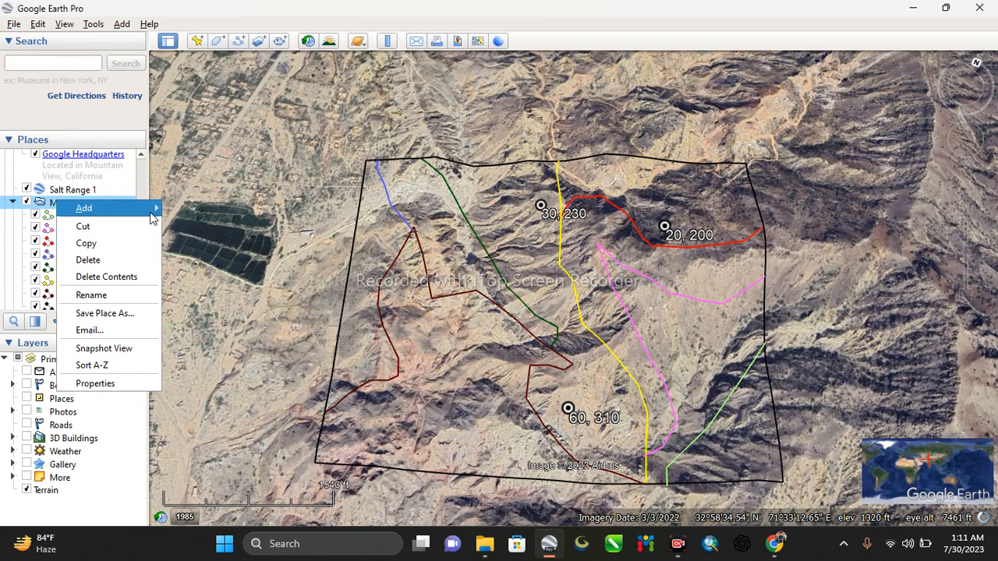
mouse_move(151, 212)
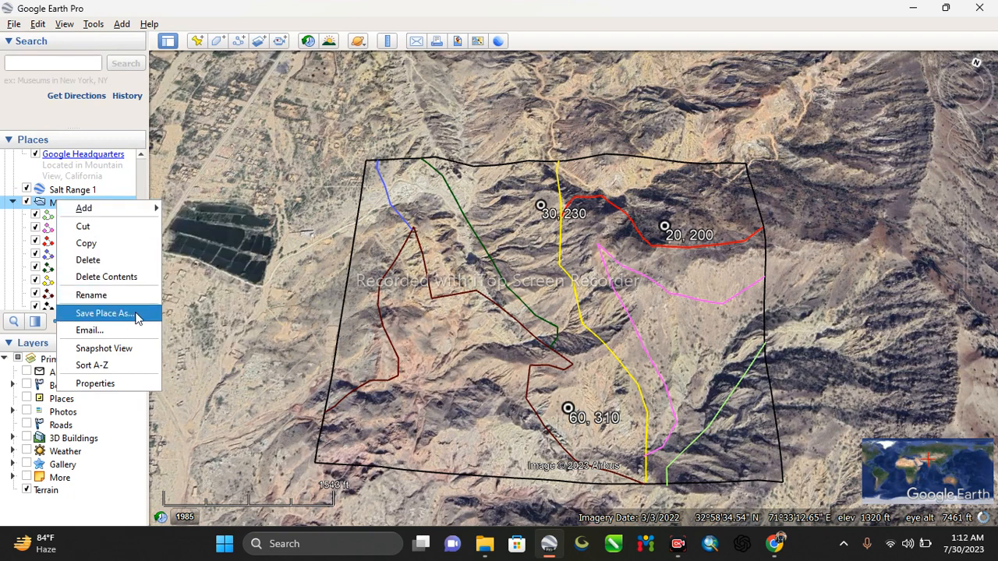
click(136, 314)
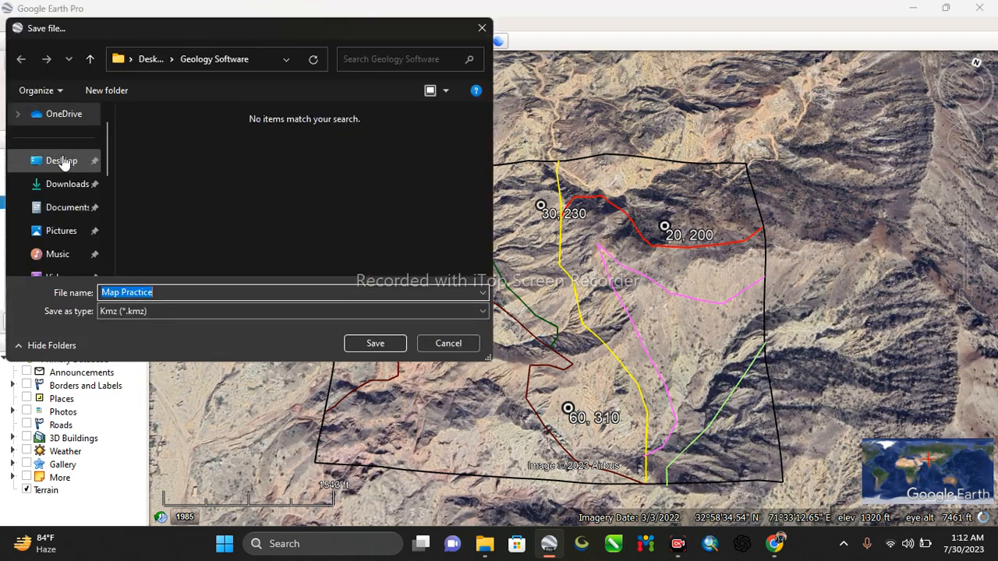
click(63, 160)
double_click(245, 142)
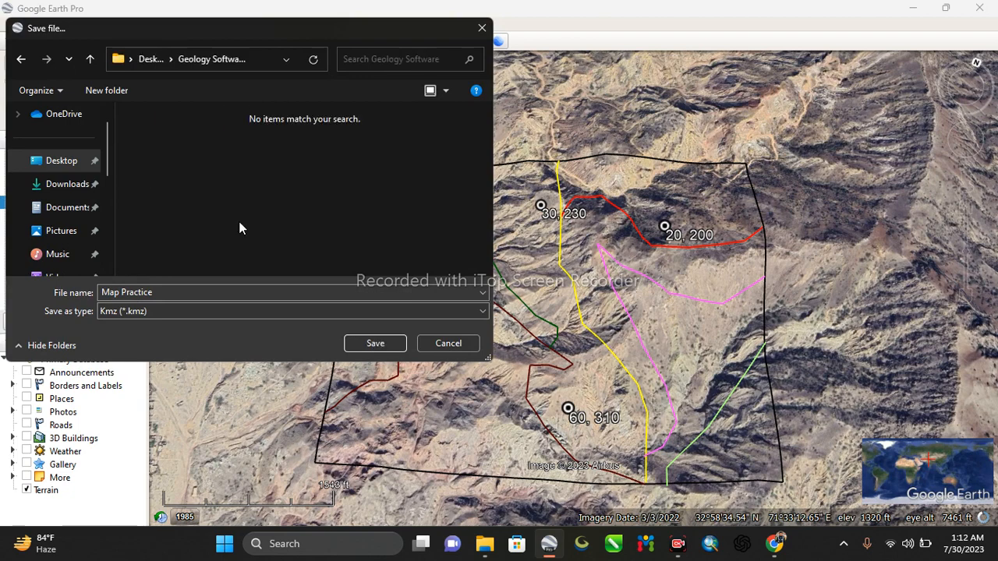
click(176, 290)
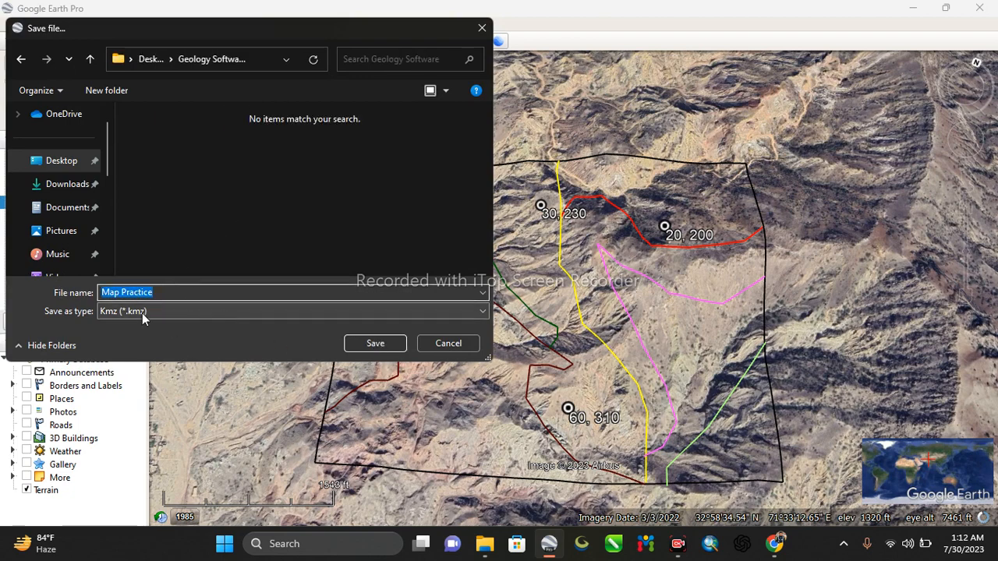
click(368, 347)
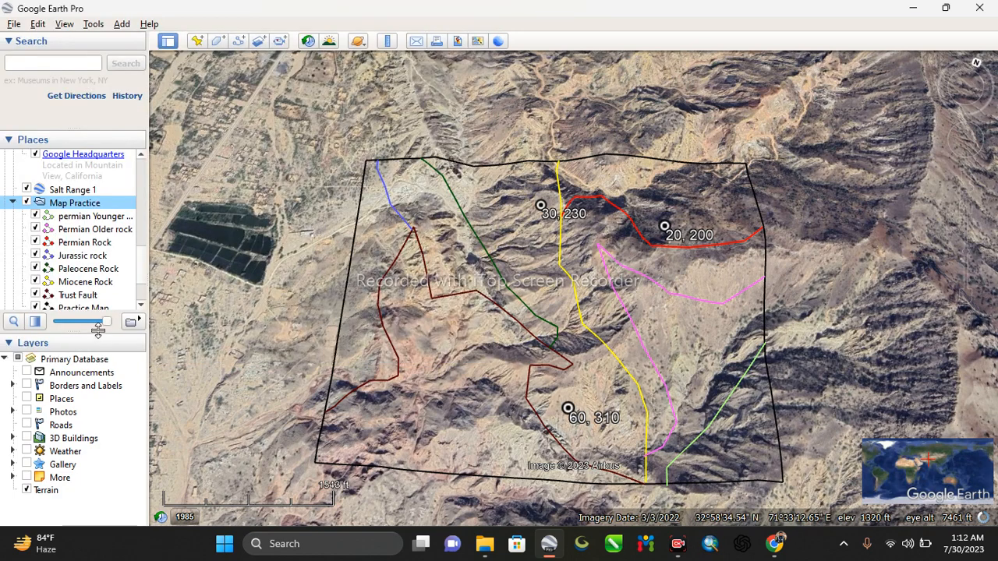
Save the Dip Practice folder with its reading placemarks as the KMZ file "Dip Practice" in the Geology Software folder.
scroll(92, 243, down, 2)
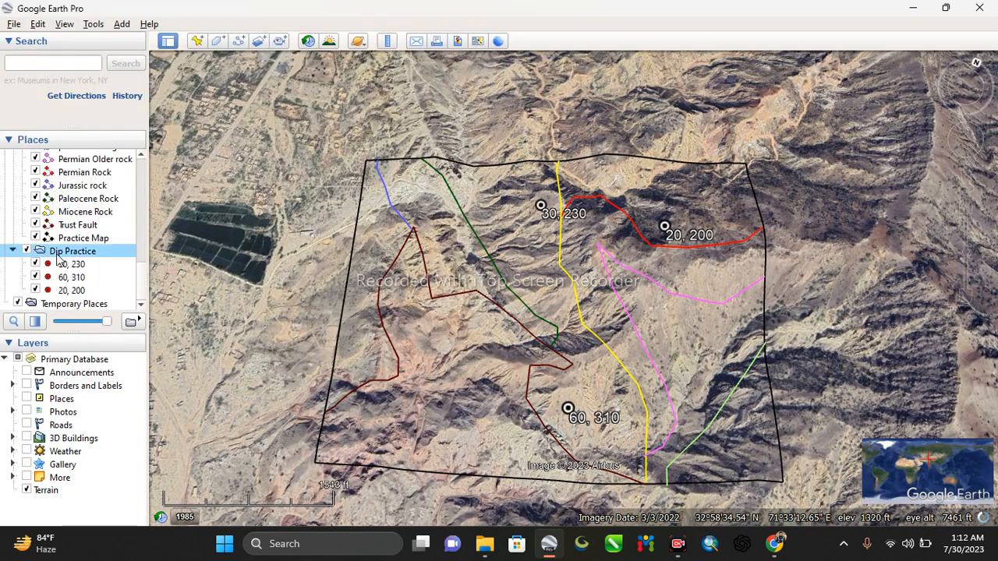
right_click(57, 253)
mouse_move(94, 263)
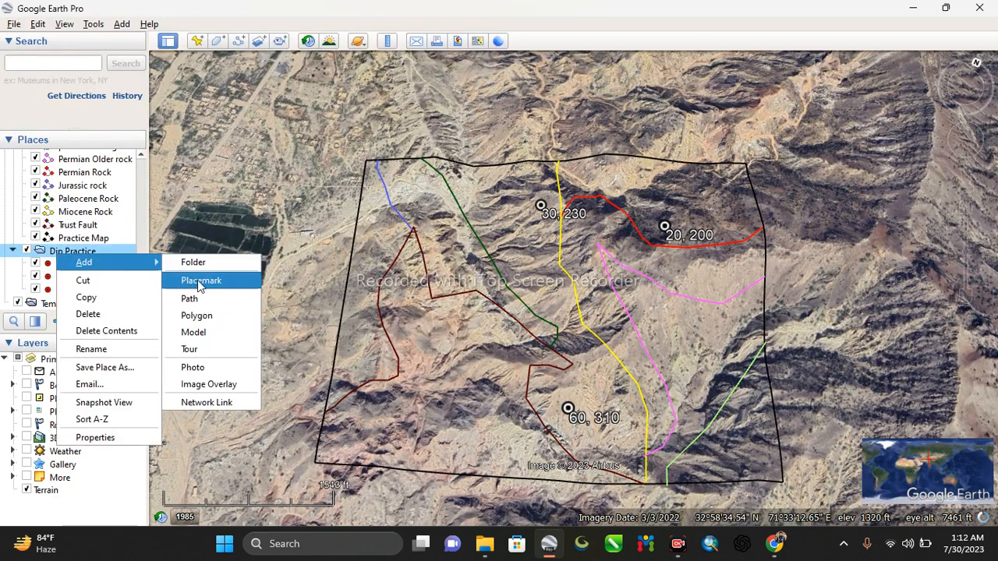
click(98, 373)
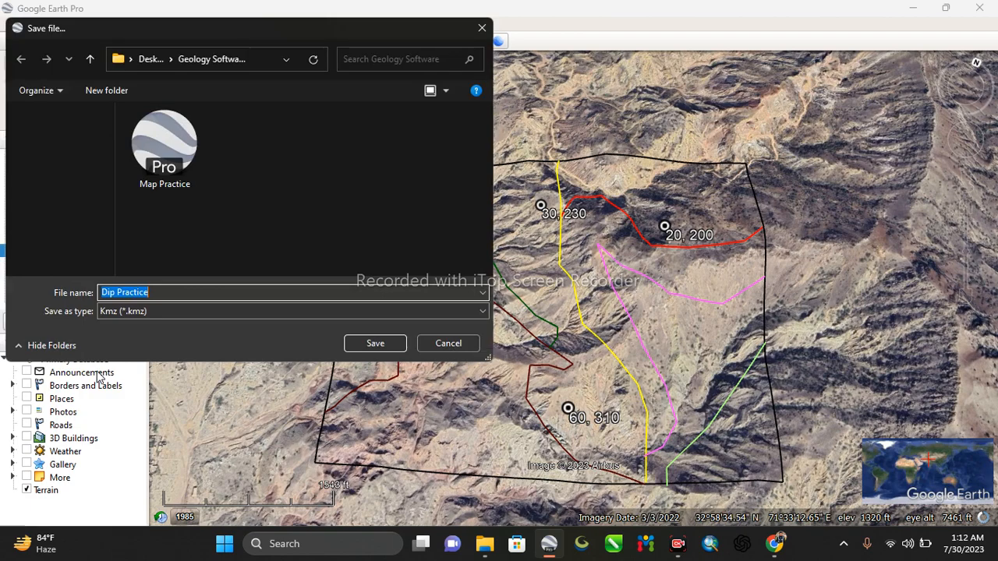
click(375, 343)
Examine the mapped area in tilted close-up and wide views together with the surrounding ranges and river.
scroll(452, 308, down, 5)
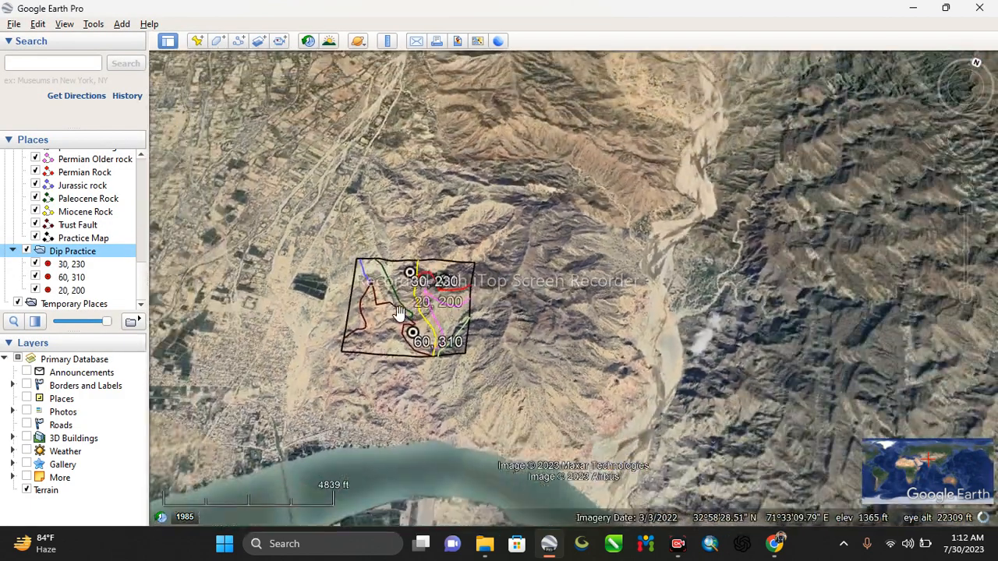
mouse_move(399, 305)
middle_down()
mouse_move(519, 349)
mouse_move(505, 403)
mouse_move(460, 448)
mouse_move(516, 384)
mouse_move(514, 409)
middle_up()
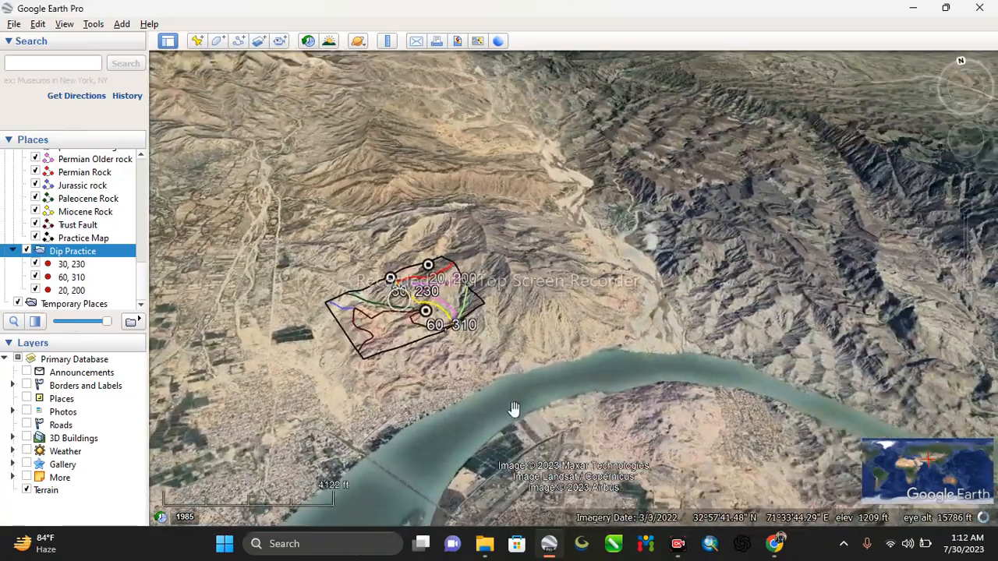
scroll(507, 390, down, 5)
scroll(507, 387, up, 5)
scroll(482, 364, up, 5)
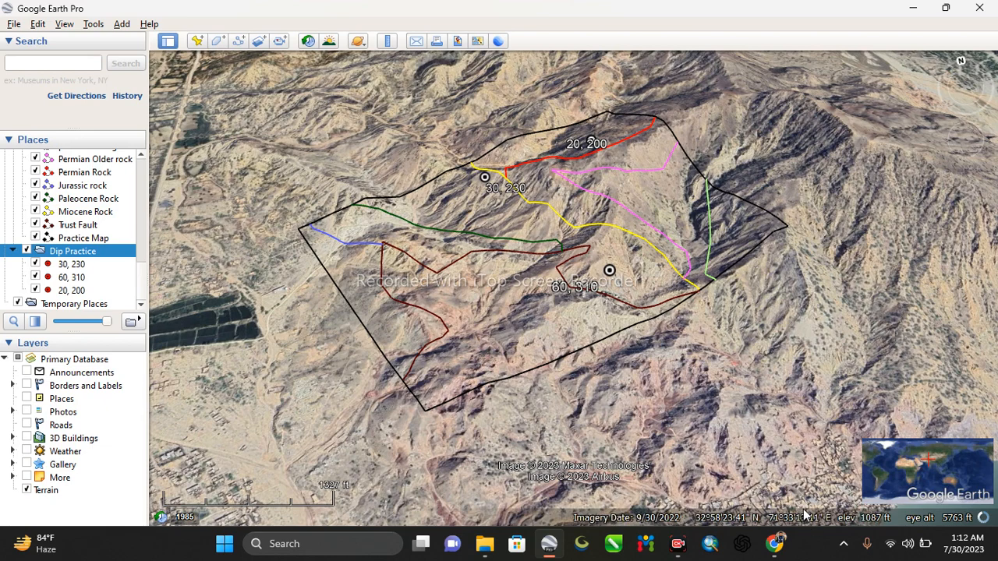
click(710, 546)
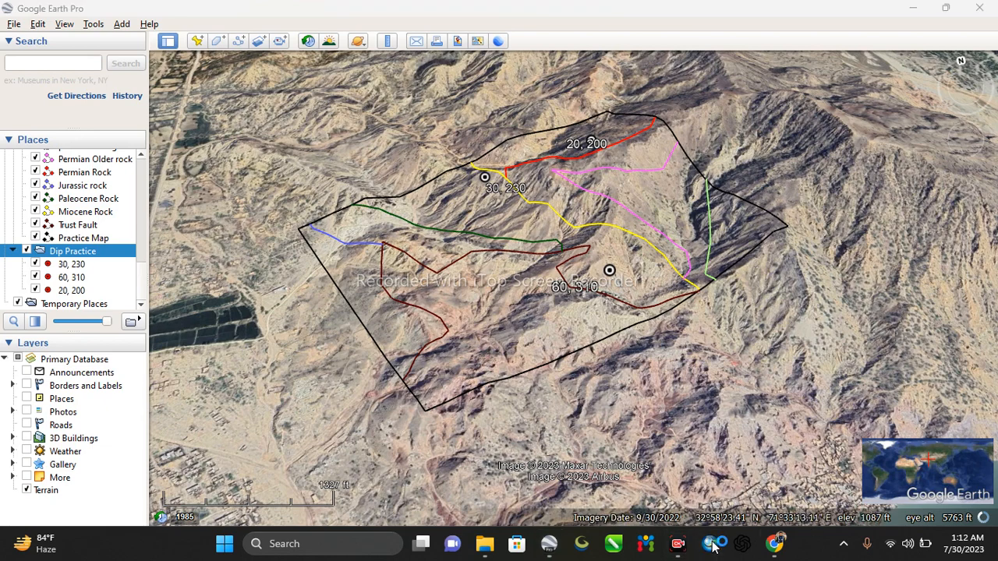
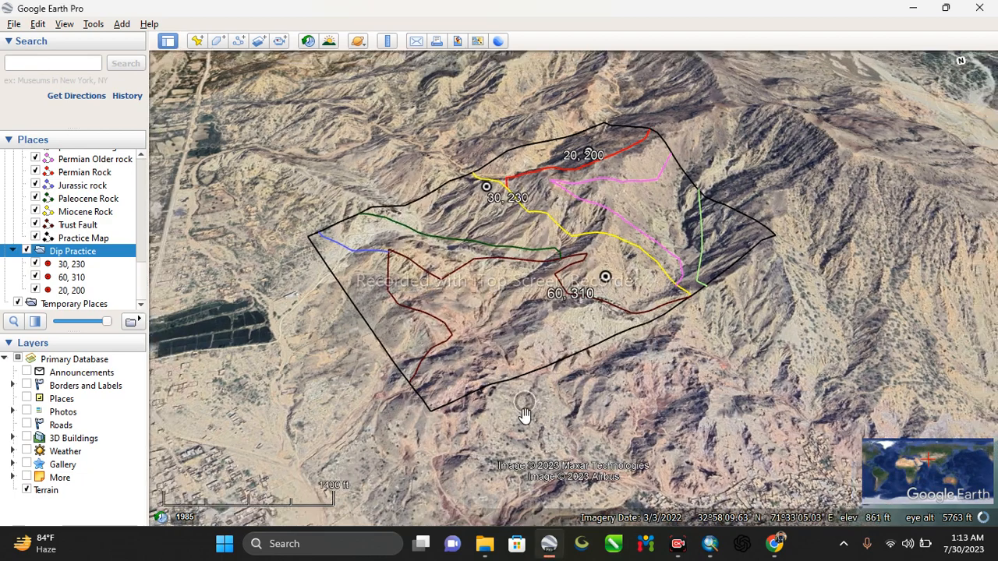
scroll(525, 413, down, 4)
scroll(524, 416, down, 5)
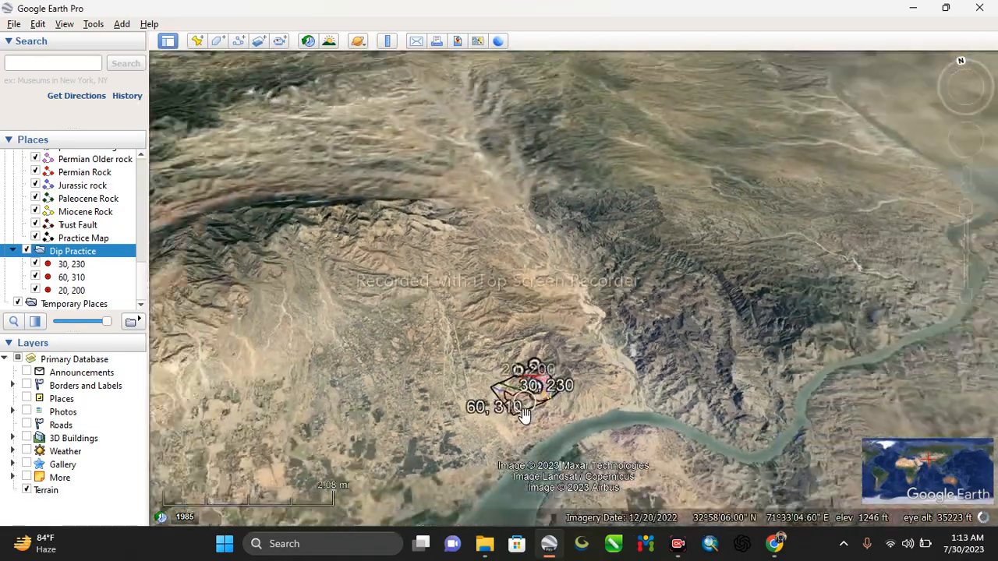
scroll(524, 415, down, 3)
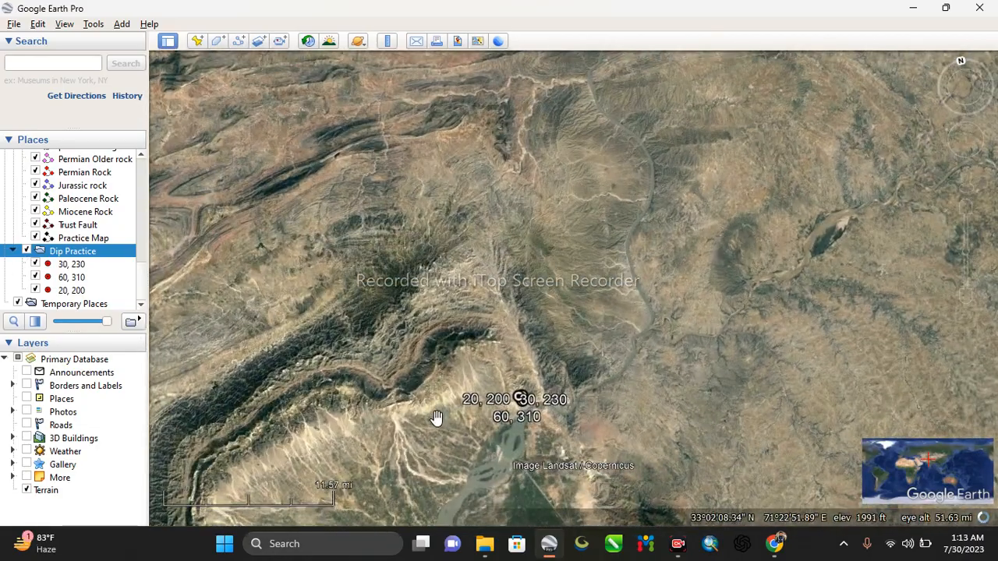
scroll(435, 417, up, 2)
scroll(570, 386, up, 4)
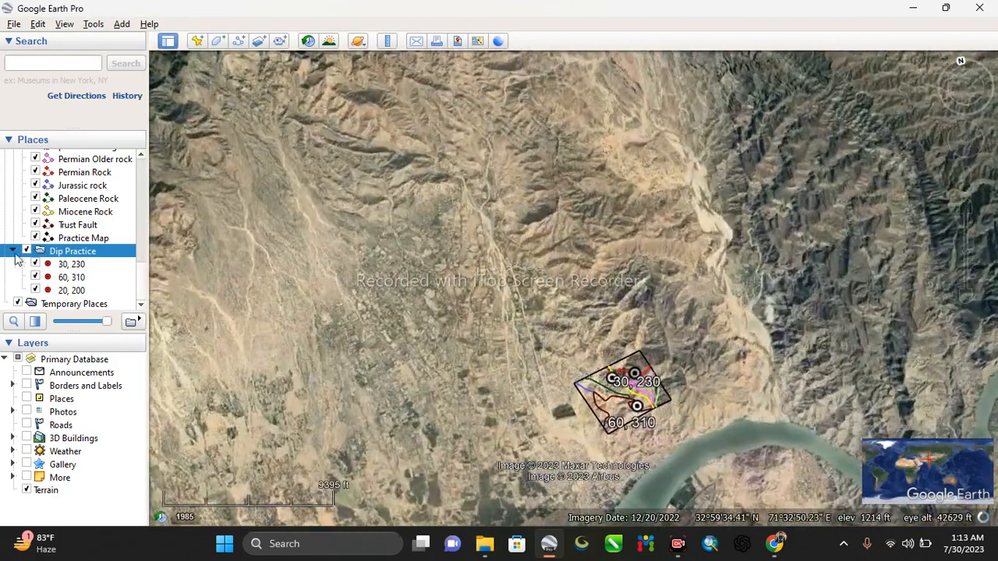
Hide the Dip Practice and Map Practice folders so that their placemarks and boundary lines are off the map.
click(27, 251)
scroll(23, 253, up, 3)
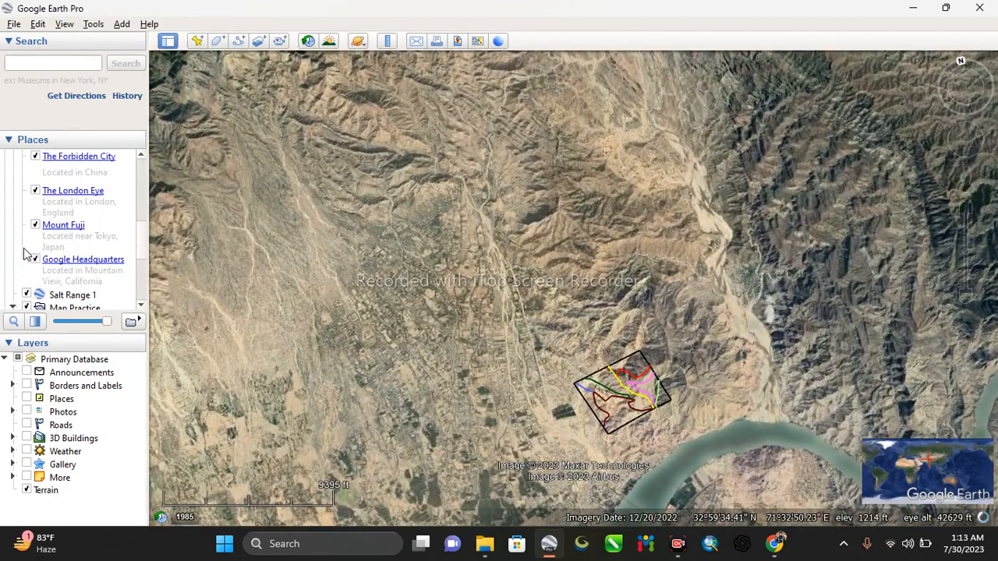
scroll(26, 288, down, 2)
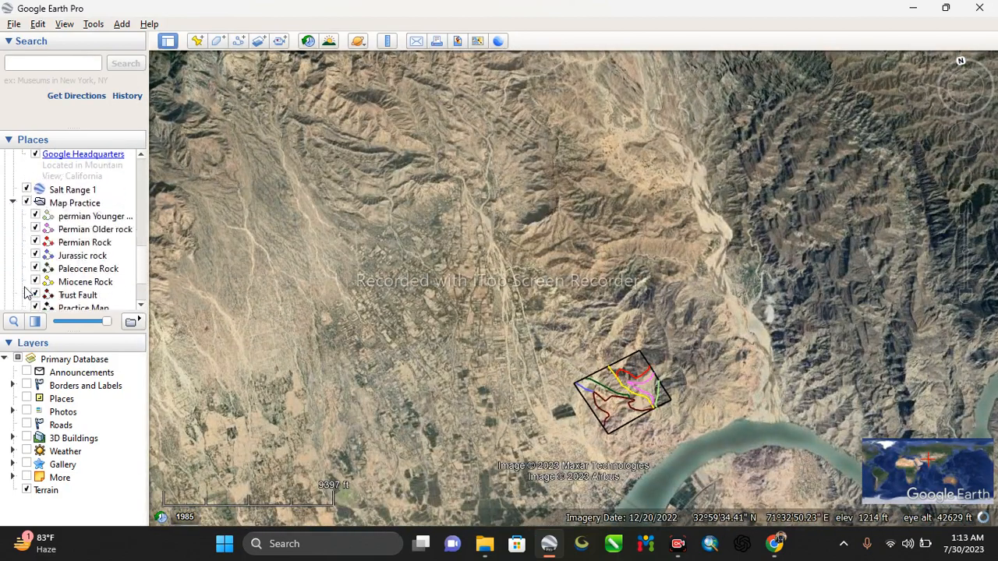
click(26, 202)
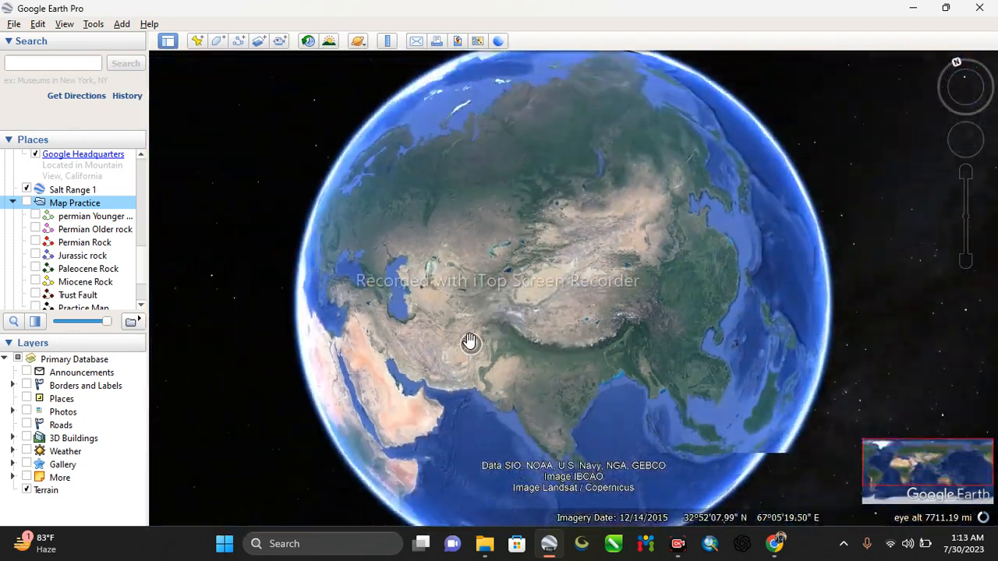
Examine the whole globe by turning it from Asia across the oceans and the Americas and back to Asia.
scroll(538, 284, down, 3)
drag(662, 326, 597, 299)
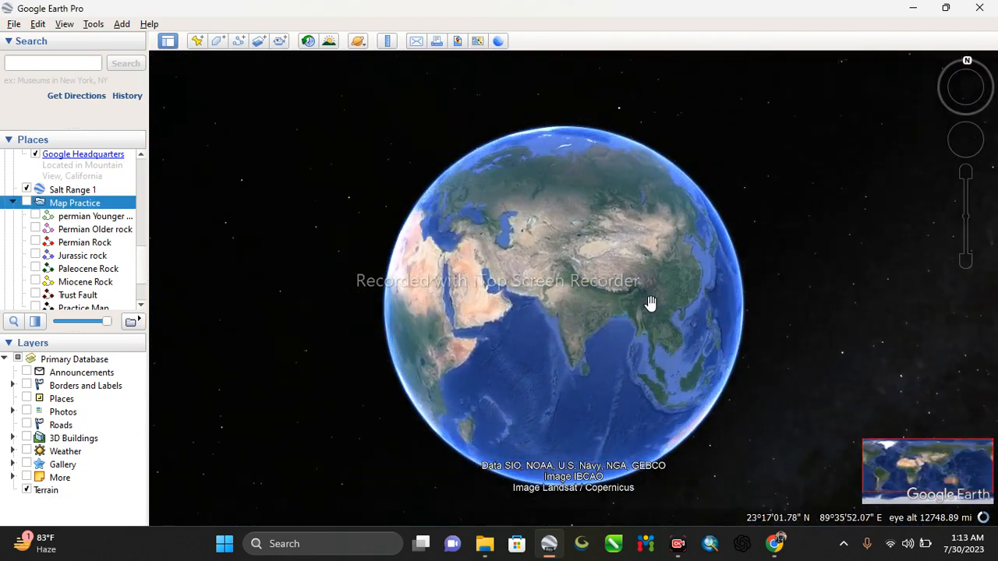
scroll(648, 300, up, 5)
scroll(678, 312, down, 4)
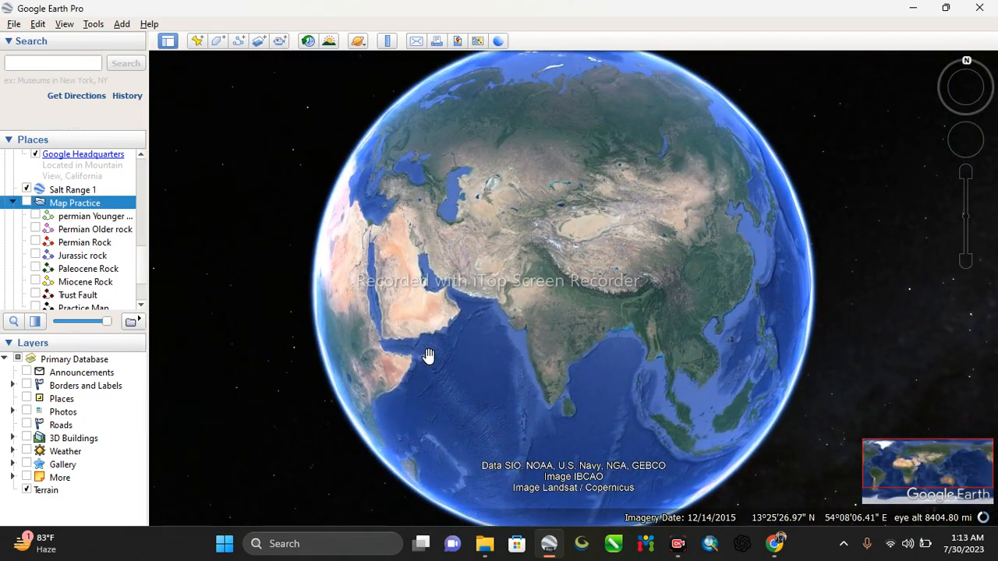
drag(428, 355, 485, 172)
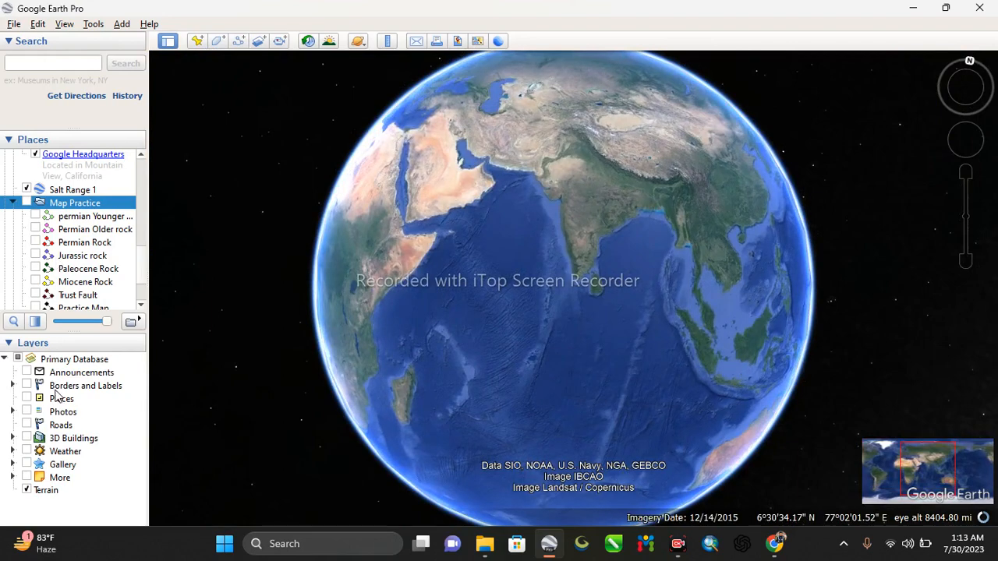
drag(637, 349, 421, 149)
drag(606, 354, 391, 312)
scroll(452, 314, down, 3)
drag(610, 238, 432, 234)
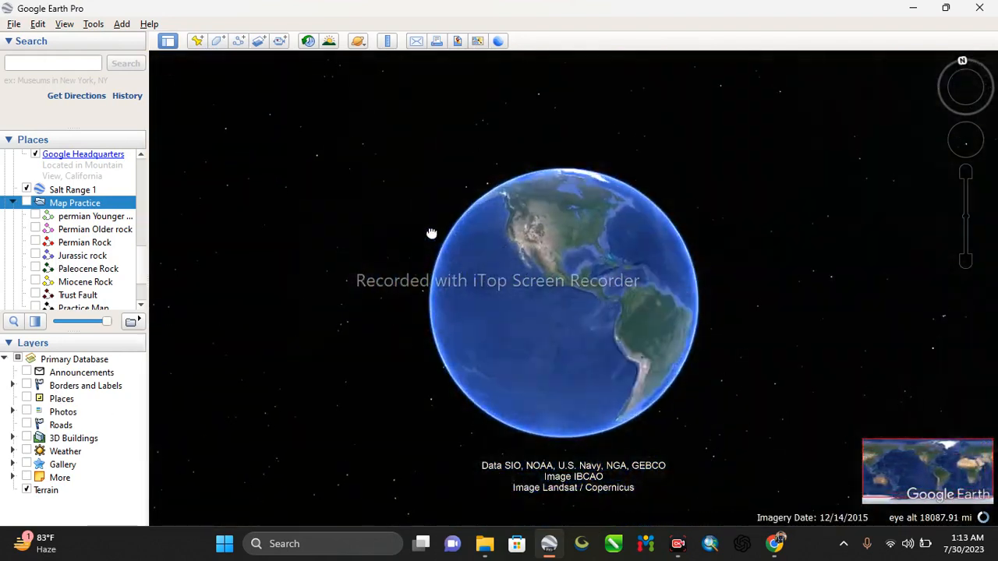
drag(585, 287, 570, 353)
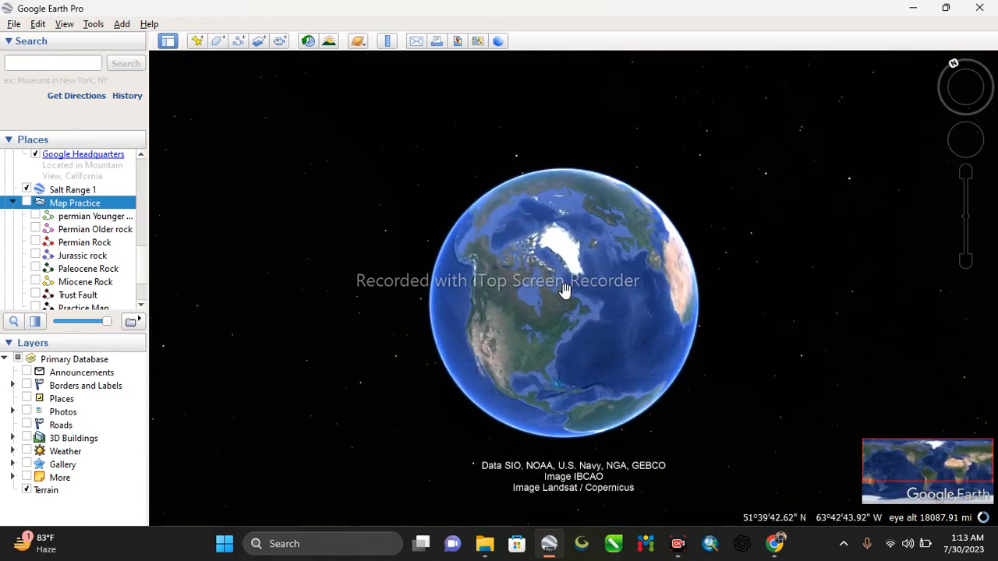
drag(720, 288, 540, 299)
drag(586, 276, 629, 343)
right_drag(623, 283, 608, 322)
middle_drag(608, 322, 561, 278)
scroll(602, 249, up, 4)
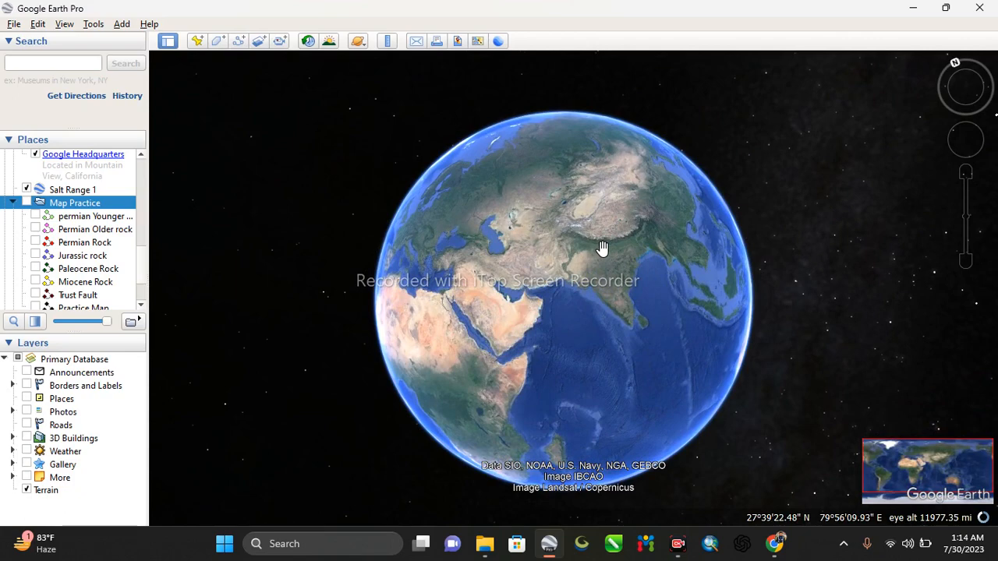
Examine the Nile delta, the Sinai Peninsula and the northern Red Sea up close and in their regional setting.
middle_drag(605, 249, 504, 191)
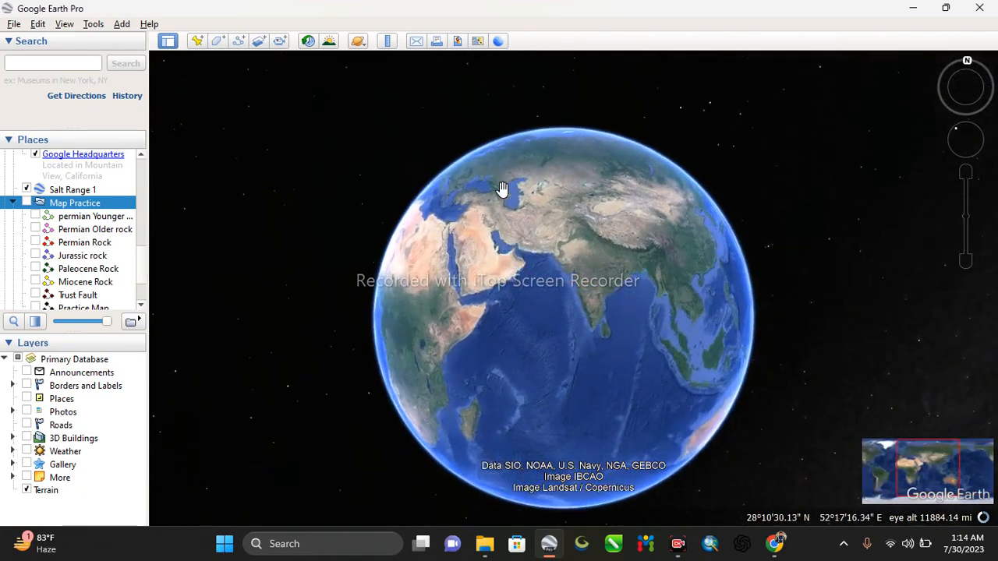
drag(503, 192, 496, 311)
scroll(499, 324, up, 5)
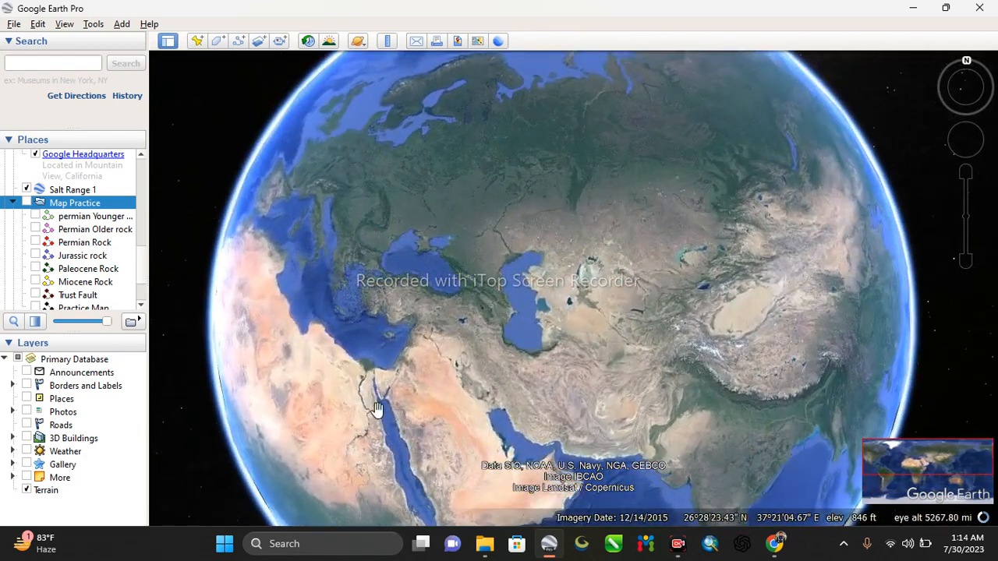
scroll(355, 403, up, 6)
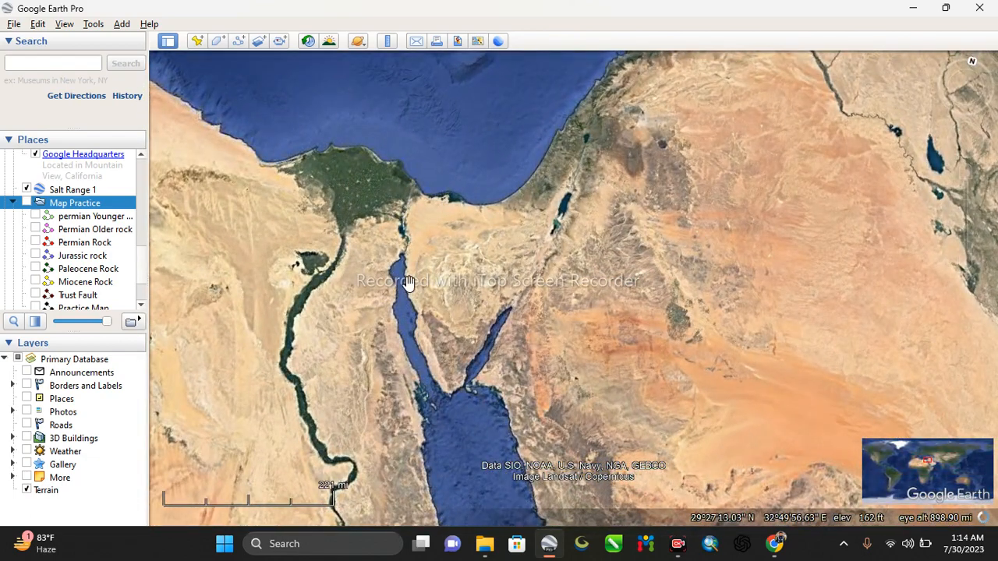
scroll(405, 274, down, 4)
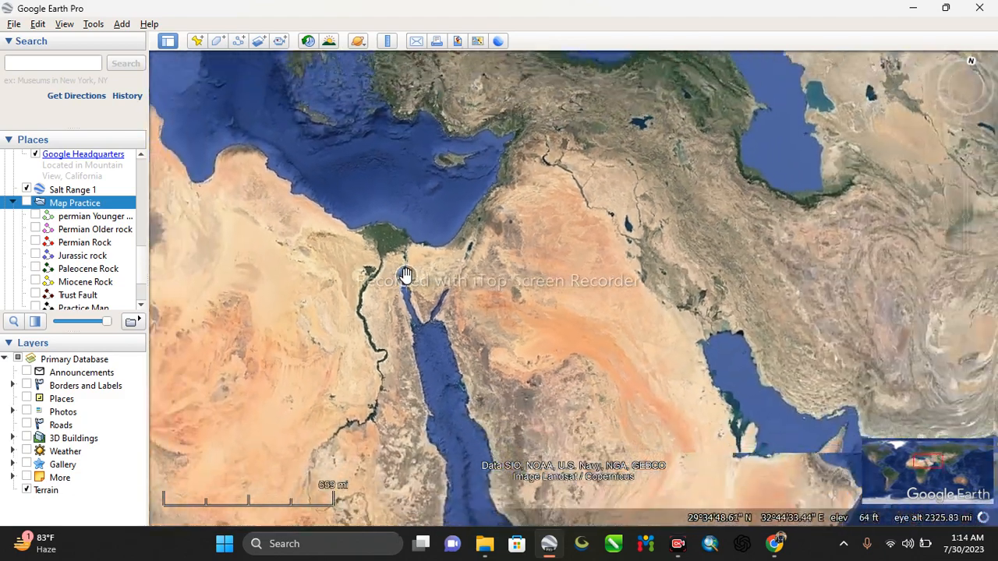
Examine the Suez isthmus between the Mediterranean and the Red Sea up close and in its regional setting.
scroll(437, 370, down, 1)
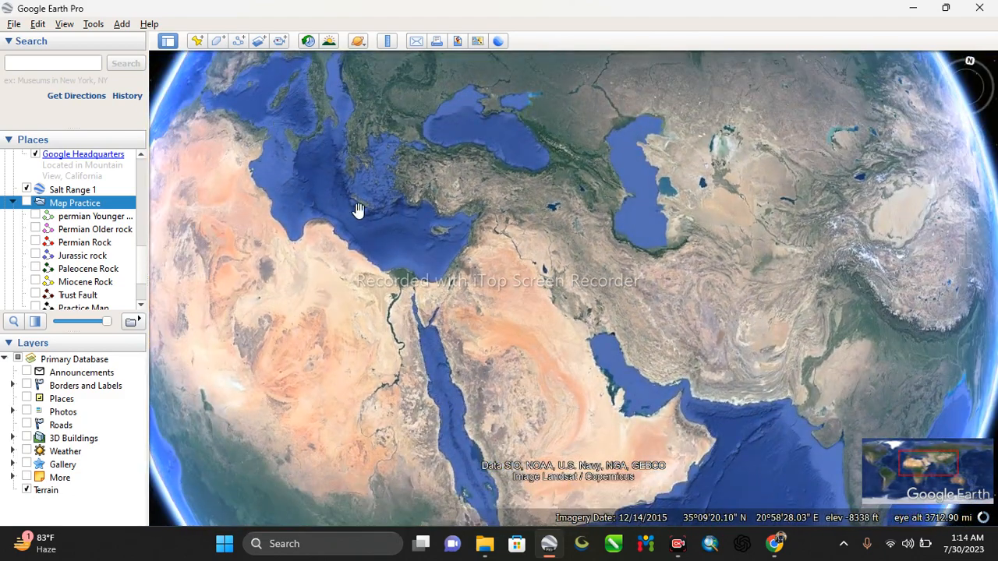
scroll(413, 299, up, 4)
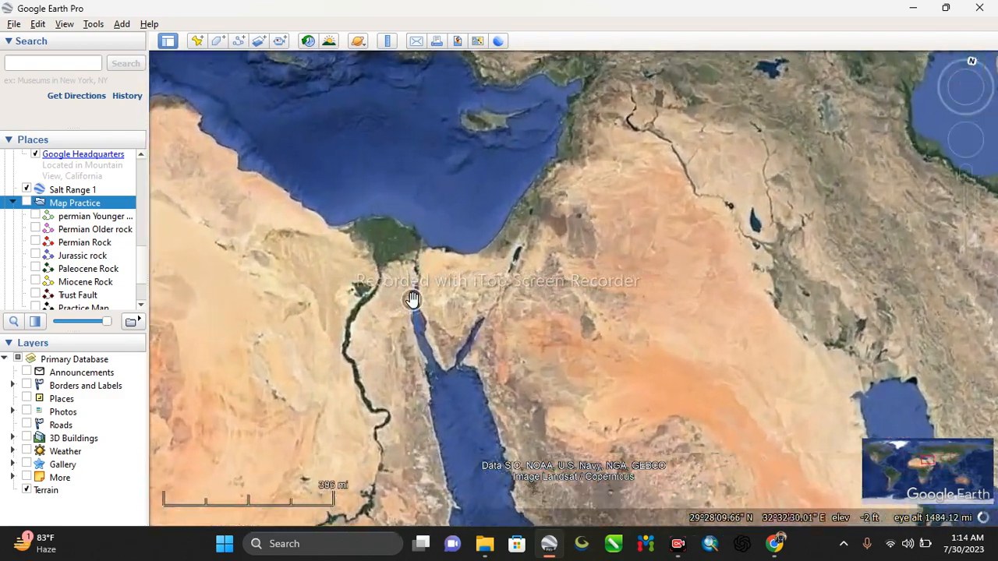
scroll(414, 299, up, 3)
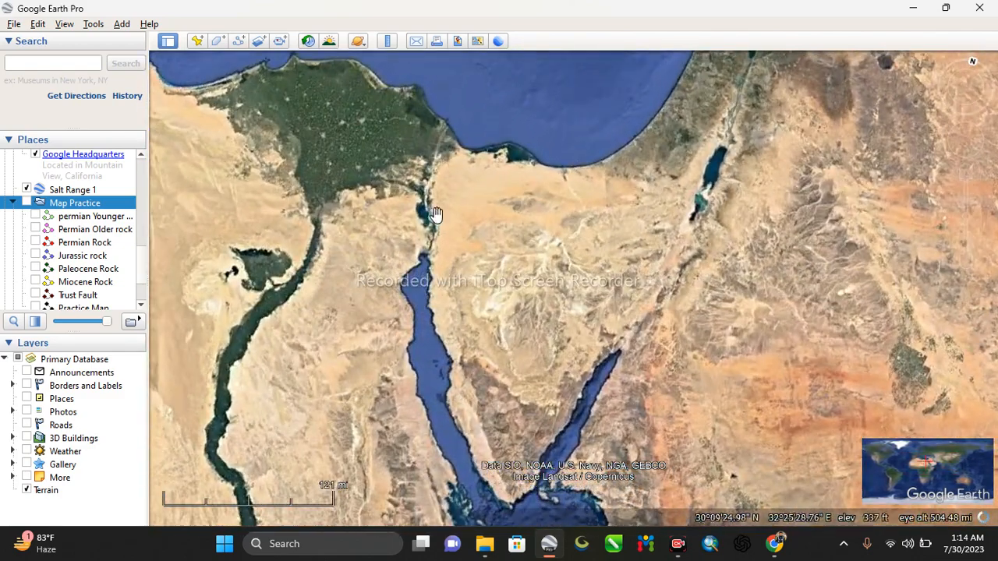
scroll(384, 301, down, 2)
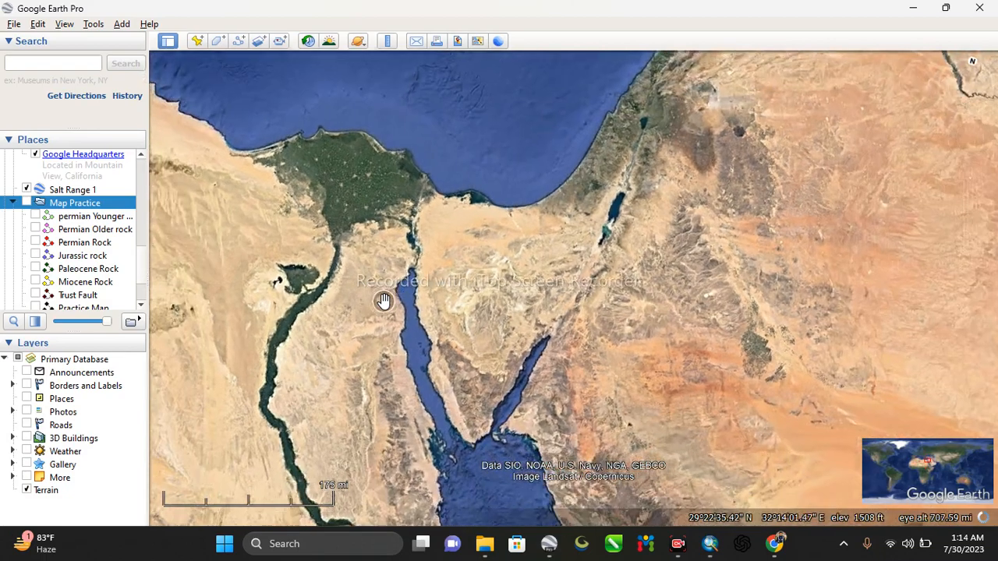
scroll(385, 301, down, 3)
drag(481, 375, 484, 238)
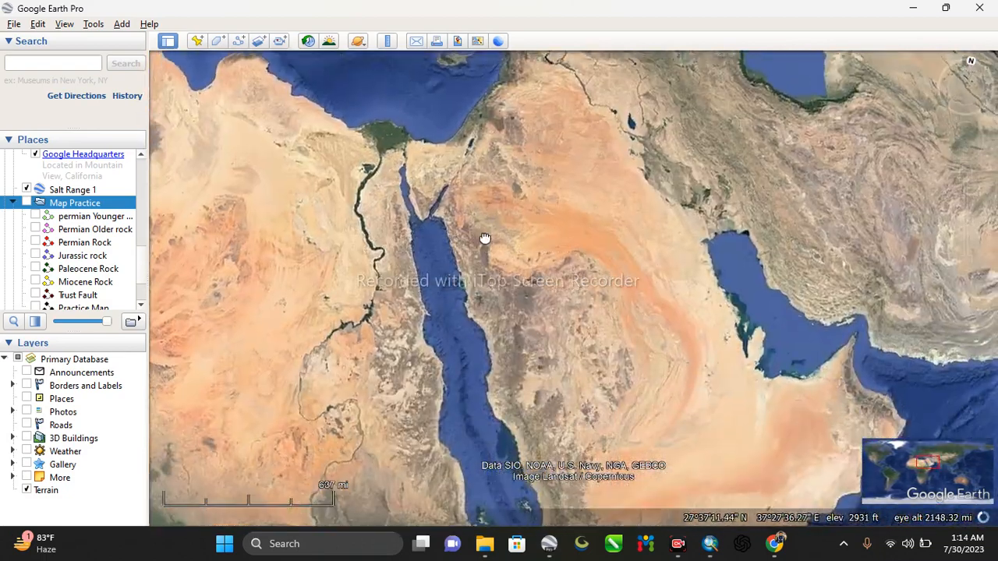
scroll(469, 245, down, 2)
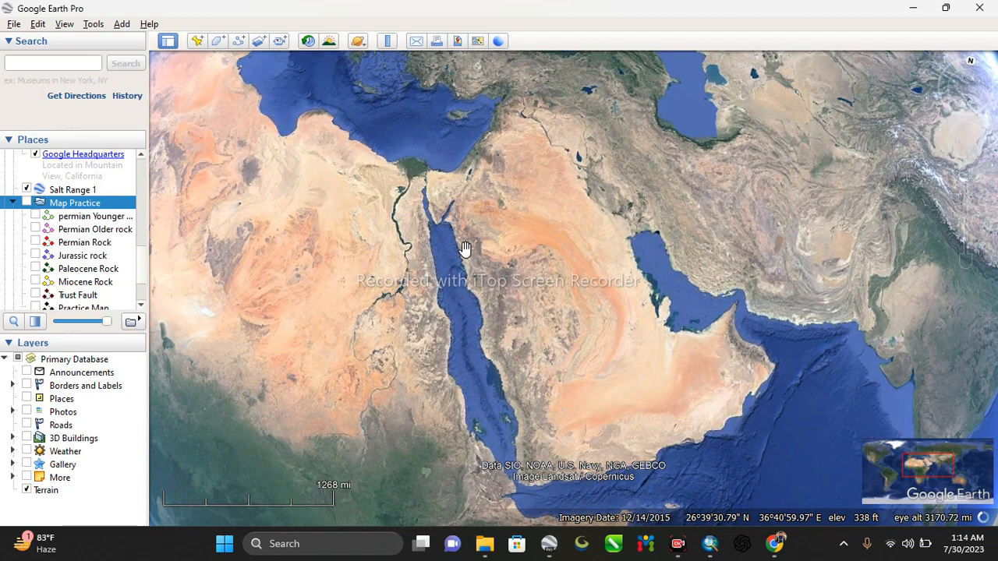
scroll(421, 152, up, 2)
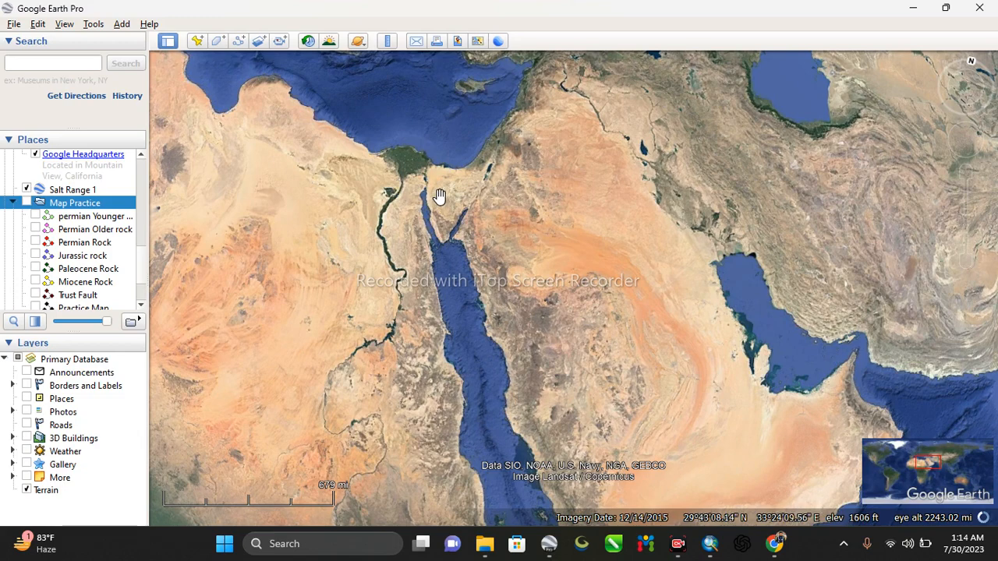
scroll(440, 197, down, 2)
Examine the Persian Gulf and the Strait of Hormuz up close and together with the Arabian Peninsula.
drag(604, 216, 403, 263)
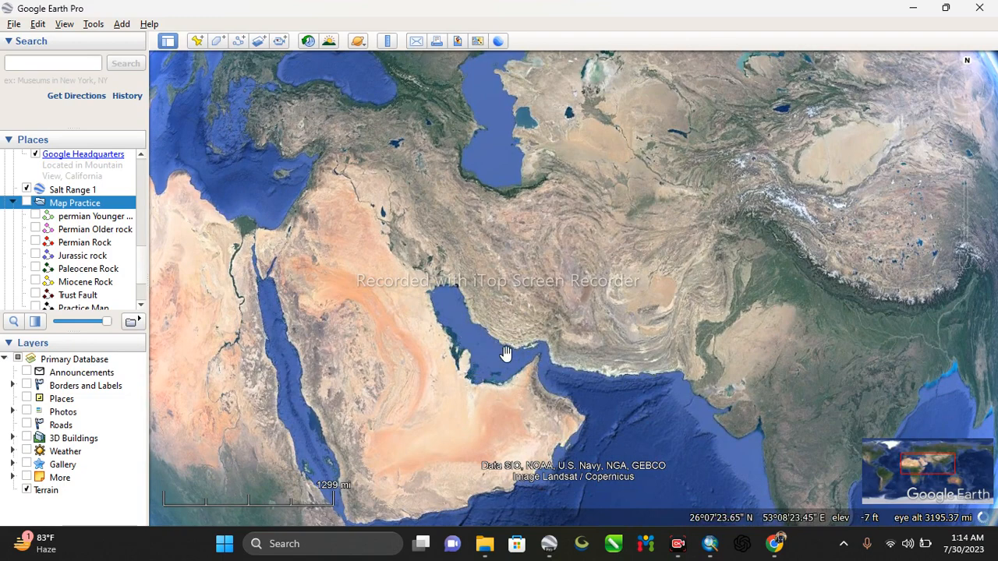
drag(473, 351, 452, 332)
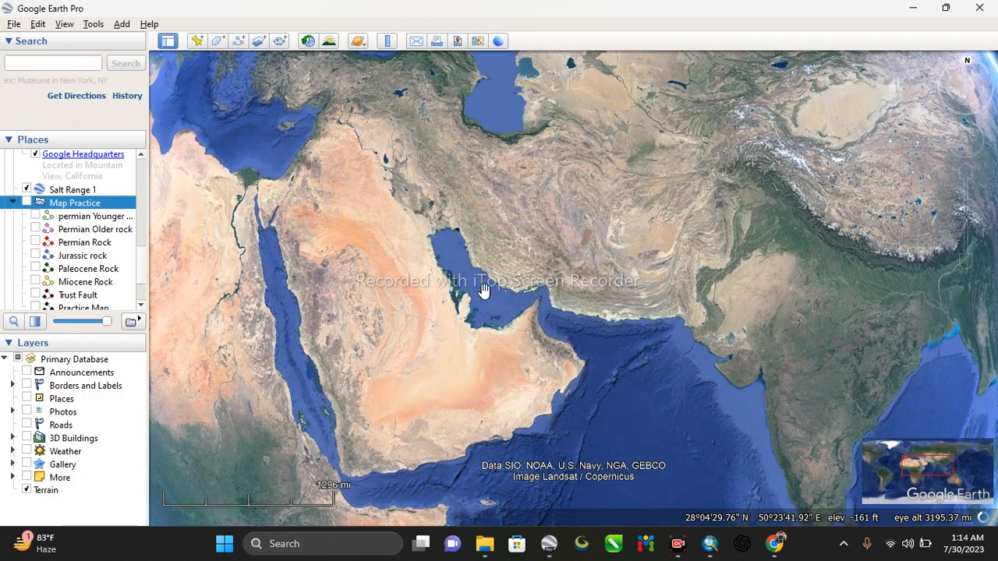
scroll(518, 305, up, 3)
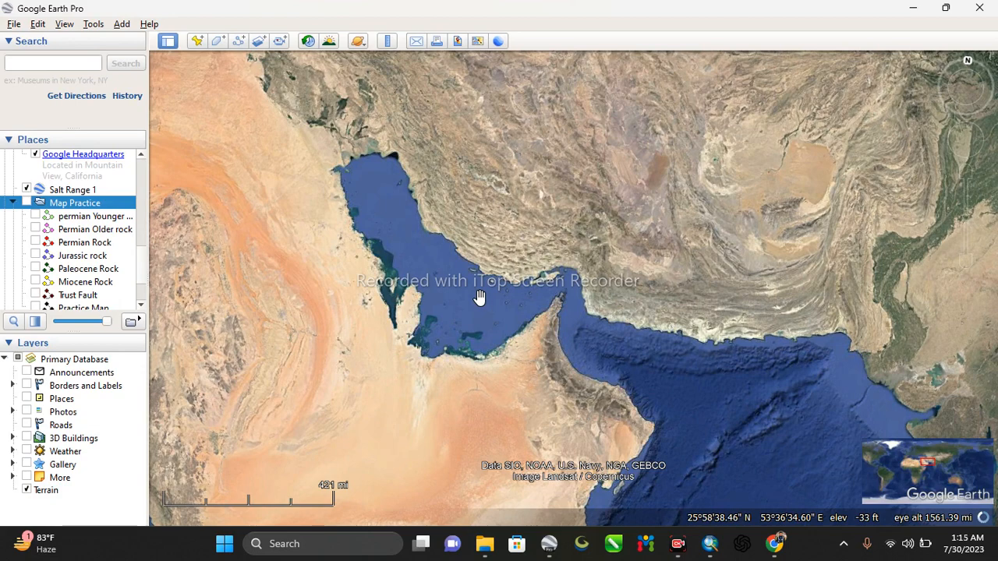
scroll(479, 297, down, 3)
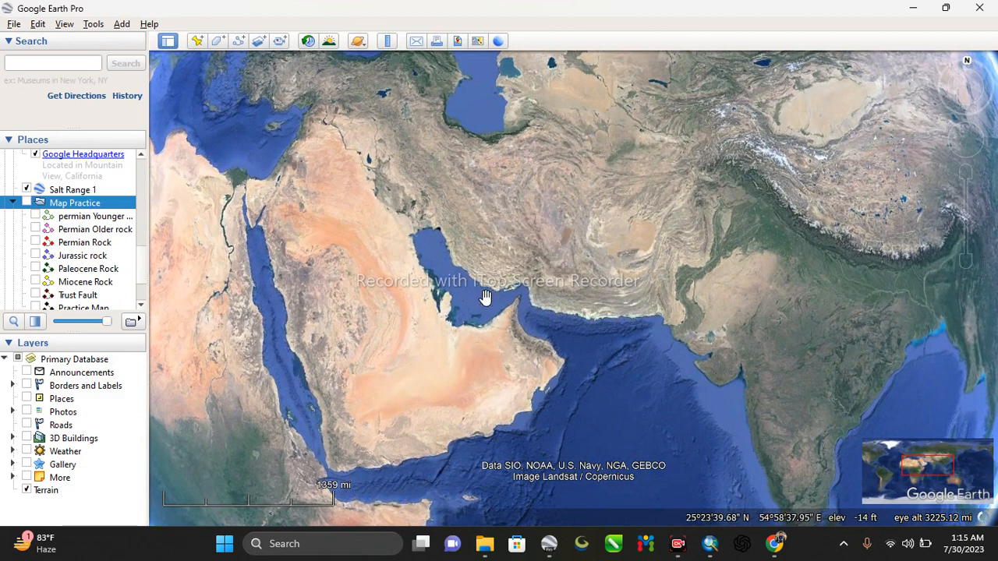
Examine the stretch from the Mediterranean across the Red Sea and Arabian Sea to India, and return to northern Africa.
drag(315, 245, 389, 305)
drag(271, 251, 380, 289)
scroll(377, 288, down, 1)
scroll(405, 312, down, 1)
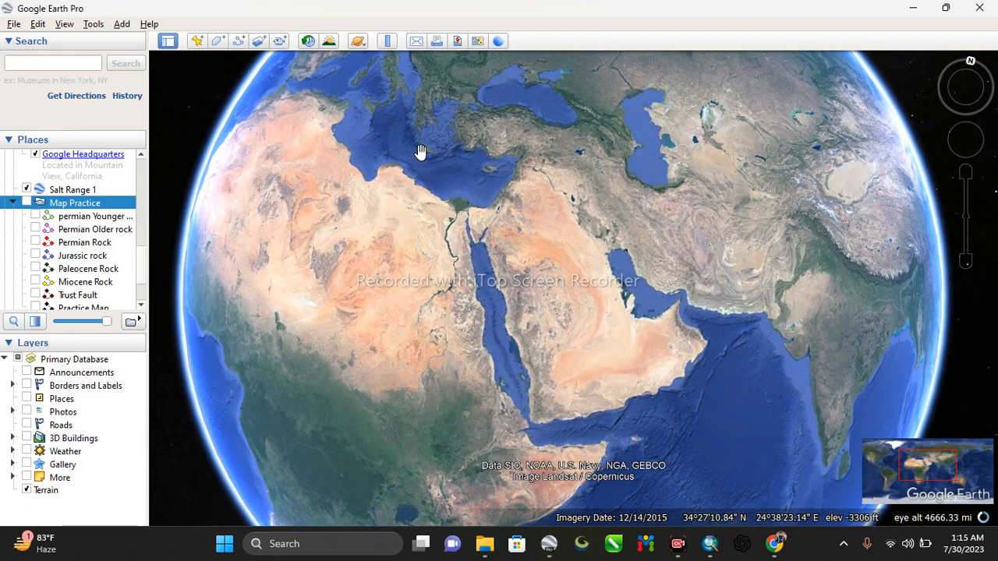
drag(420, 152, 569, 234)
drag(457, 234, 872, 309)
drag(744, 294, 396, 226)
drag(886, 390, 386, 251)
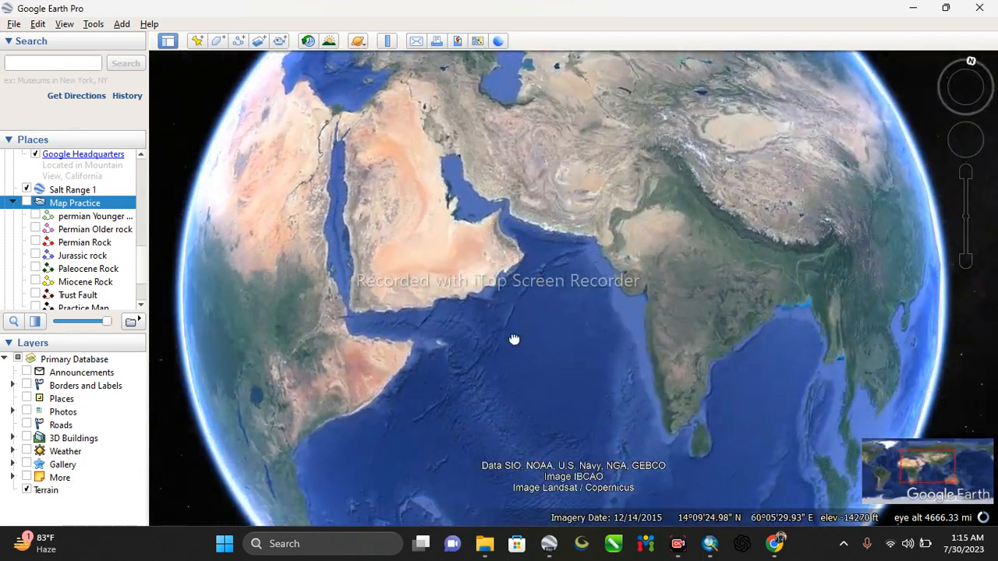
drag(489, 245, 630, 367)
drag(408, 184, 472, 289)
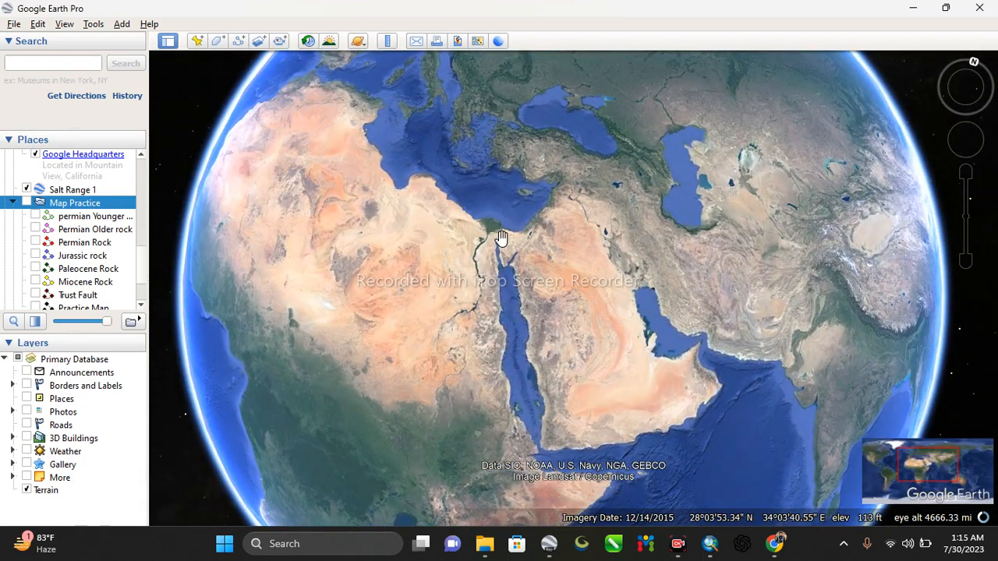
Examine the whole globe by turning it around Africa, the Indian Ocean and the Atlantic to the Americas.
scroll(501, 238, down, 5)
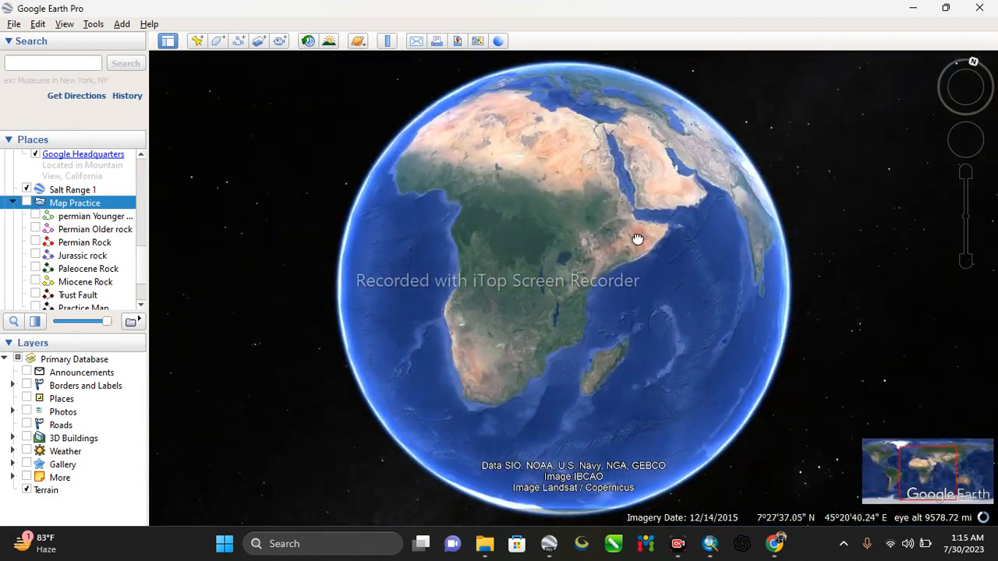
drag(468, 272, 666, 338)
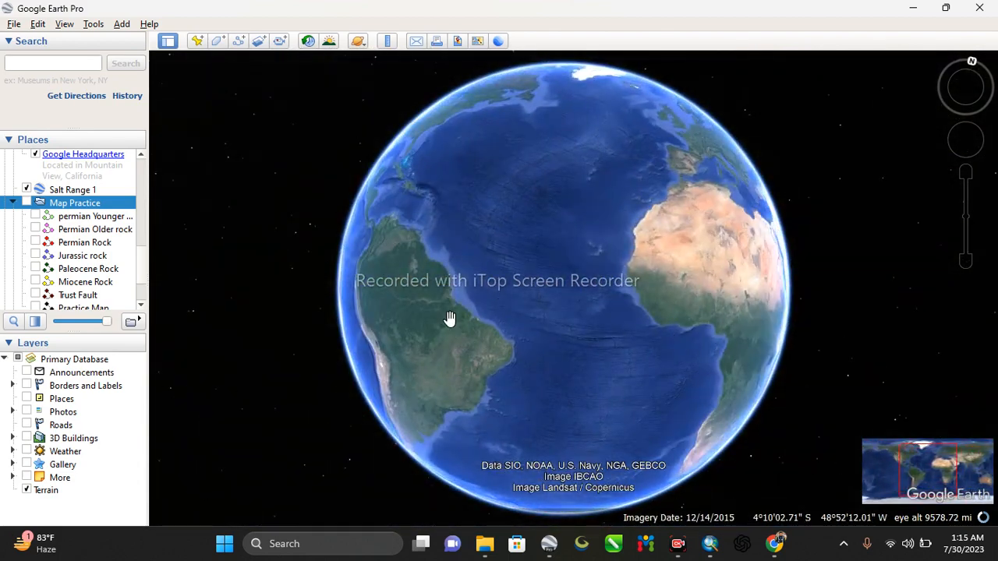
drag(581, 361, 444, 196)
drag(504, 374, 348, 208)
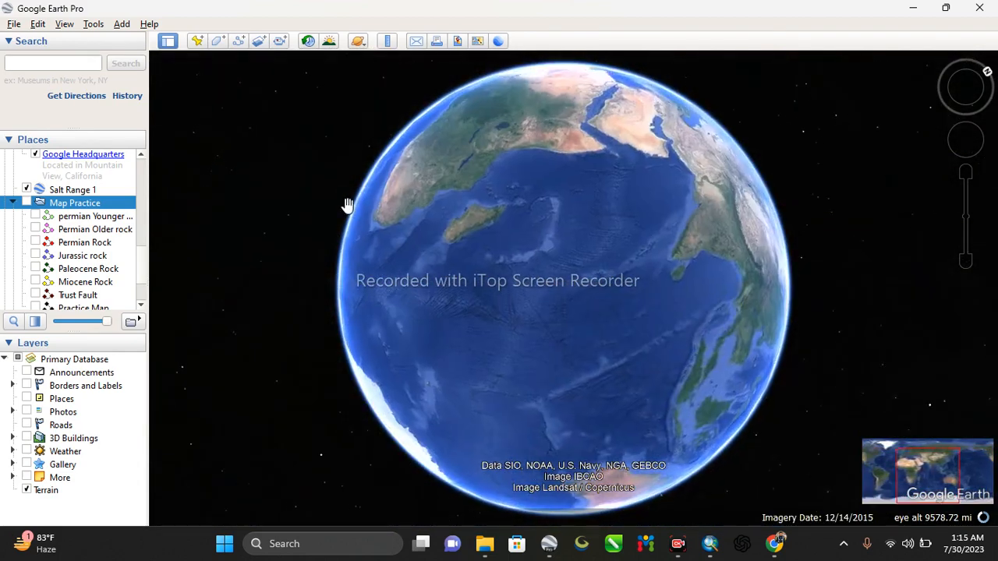
drag(563, 155, 556, 323)
middle_drag(504, 310, 626, 301)
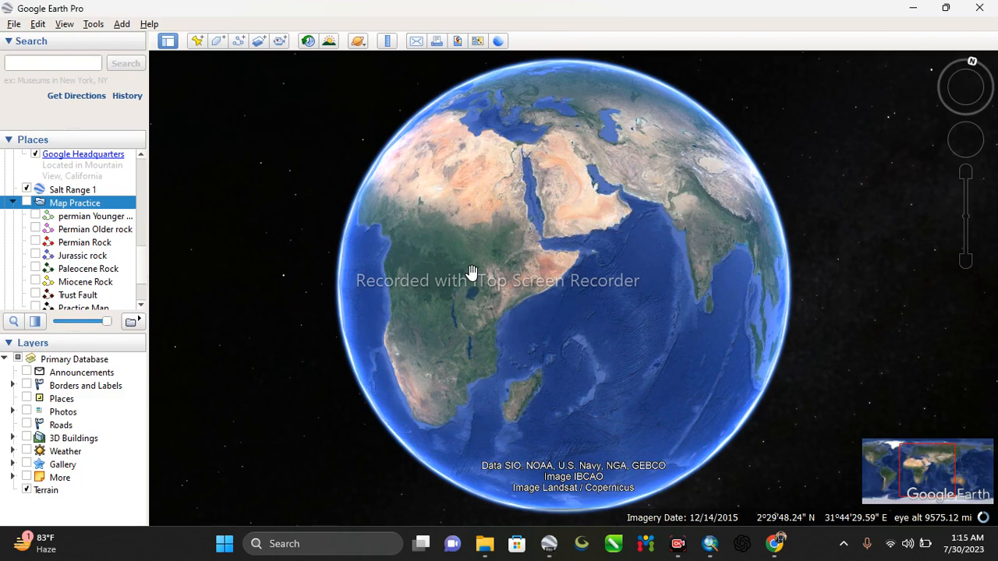
drag(478, 238, 615, 335)
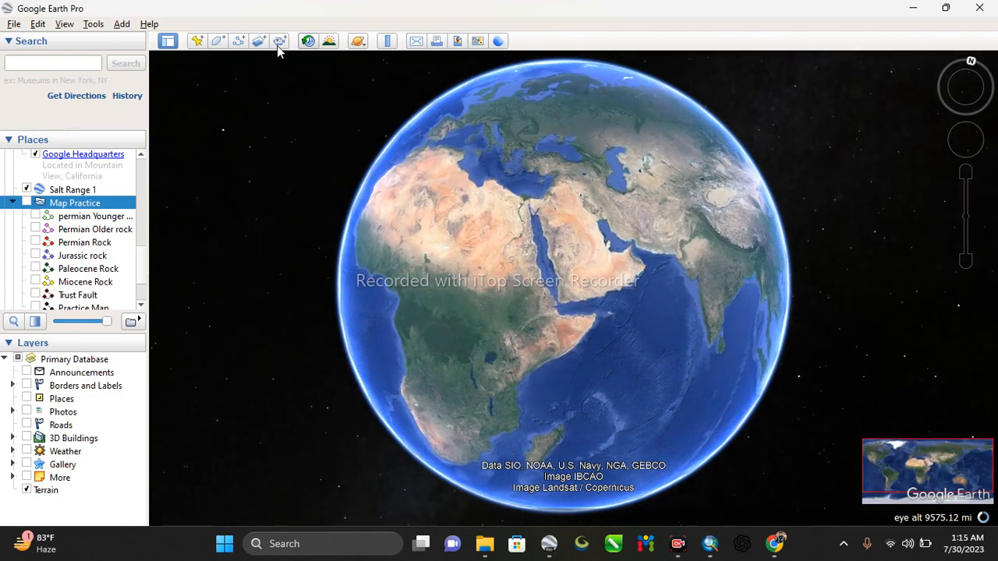
drag(437, 258, 663, 421)
drag(463, 305, 543, 268)
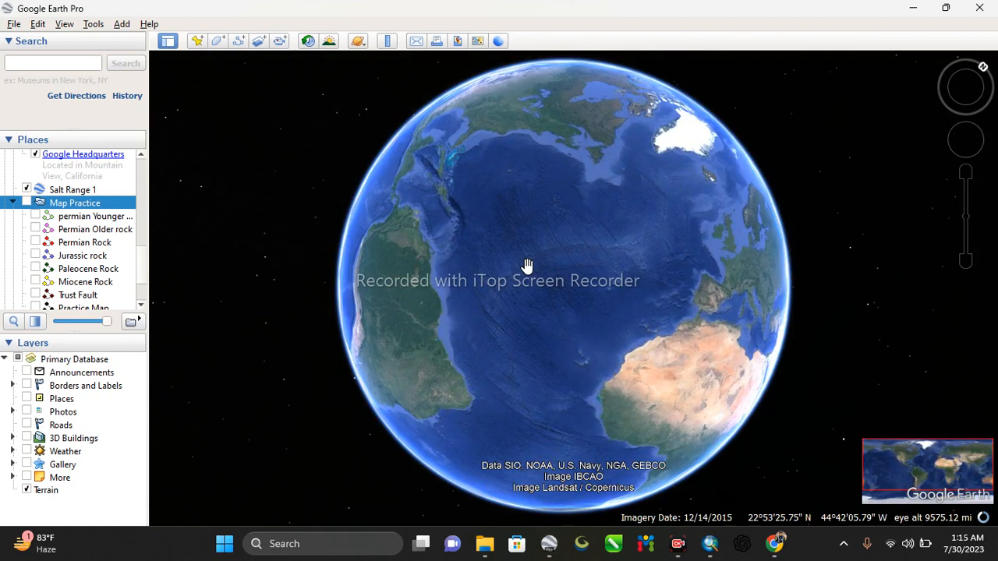
scroll(506, 265, down, 3)
drag(505, 298, 519, 185)
drag(515, 315, 637, 332)
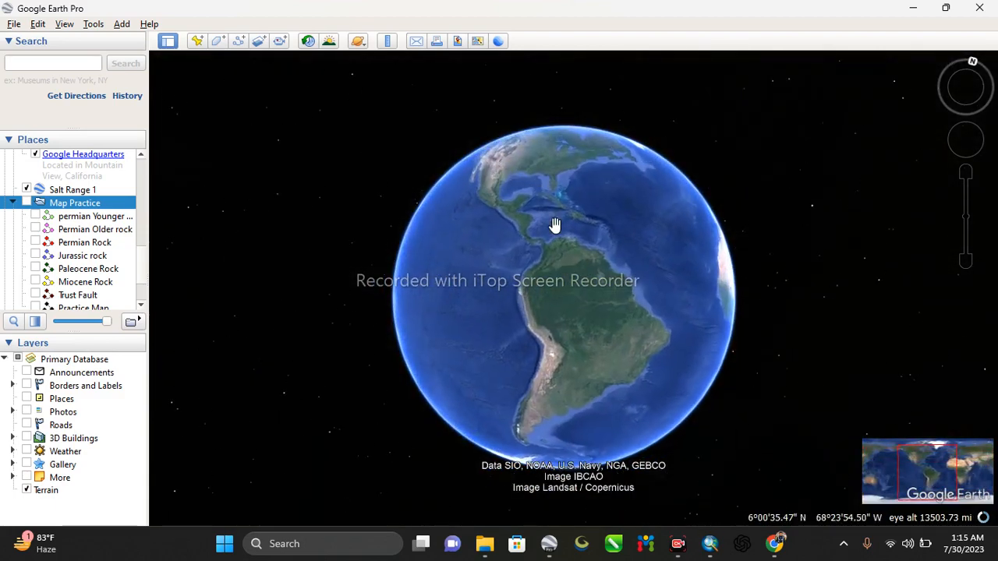
Examine the Caribbean and the Isthmus of Panama up close and within the Americas.
scroll(530, 193, up, 3)
scroll(538, 205, up, 3)
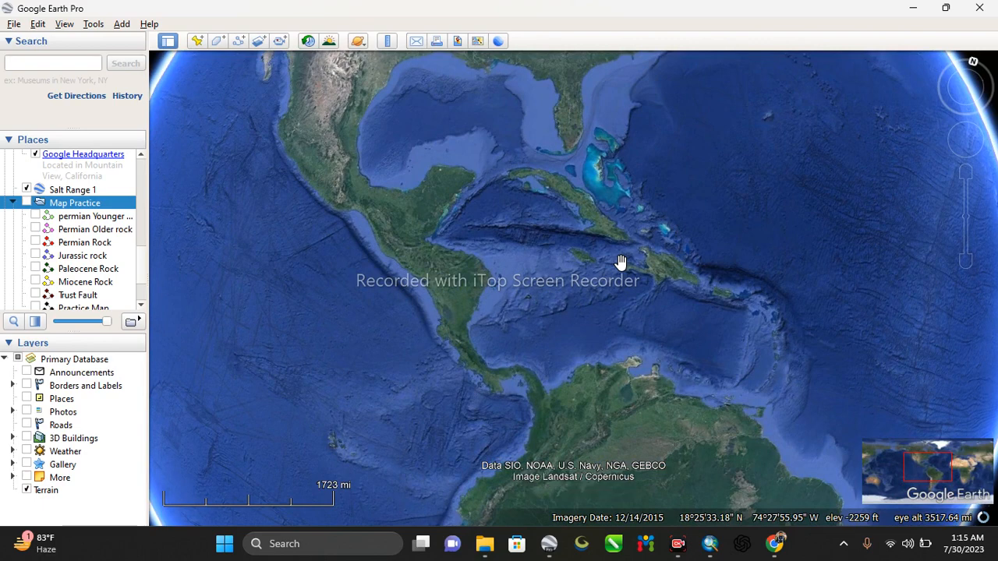
scroll(620, 262, down, 3)
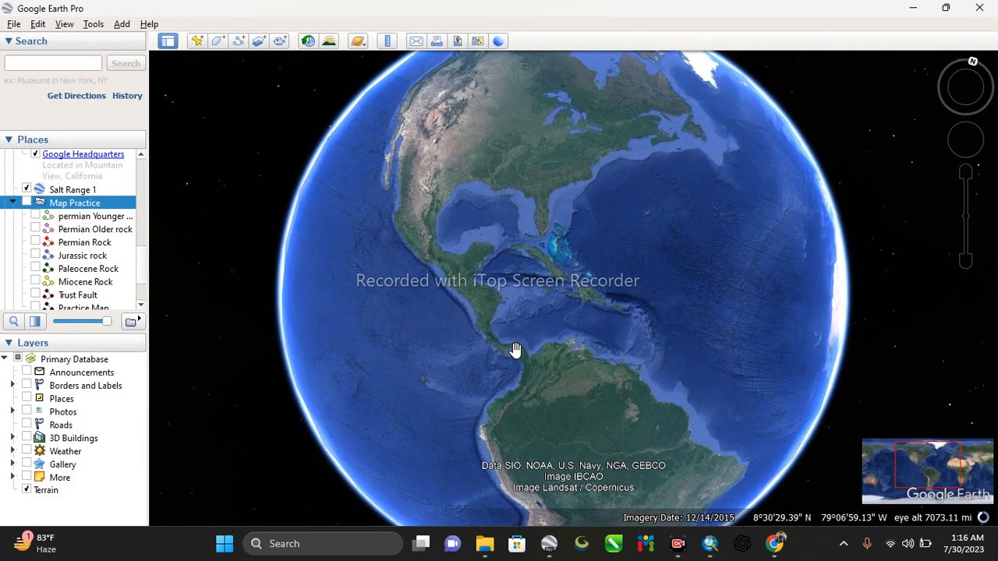
scroll(515, 351, up, 3)
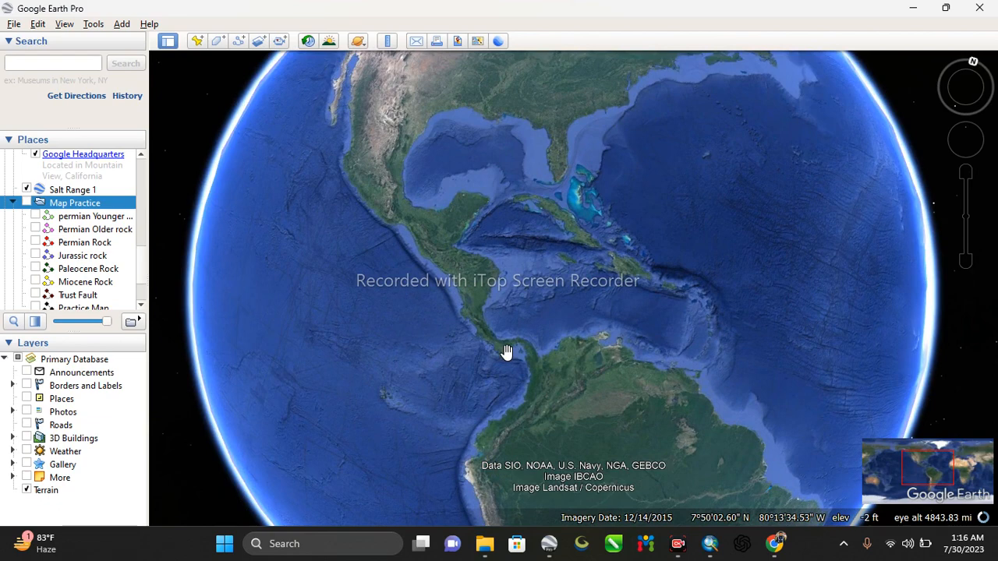
scroll(507, 352, up, 2)
scroll(528, 339, up, 3)
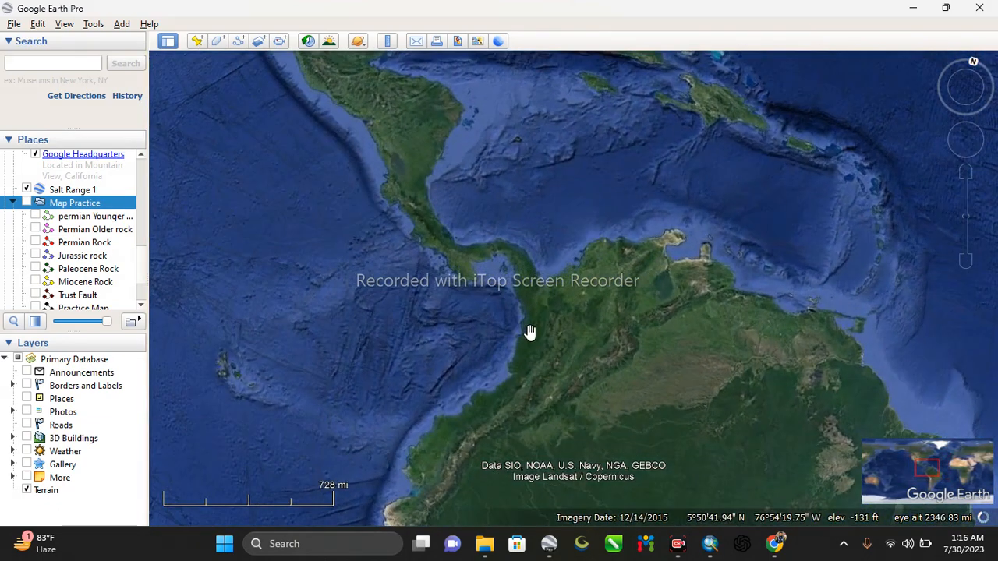
scroll(505, 278, down, 2)
scroll(505, 278, down, 2)
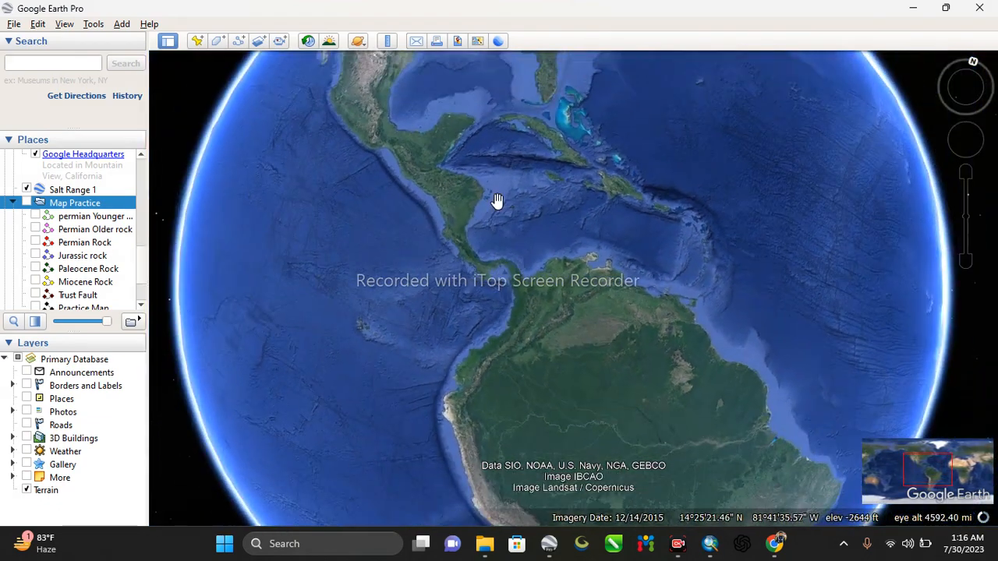
scroll(504, 288, down, 2)
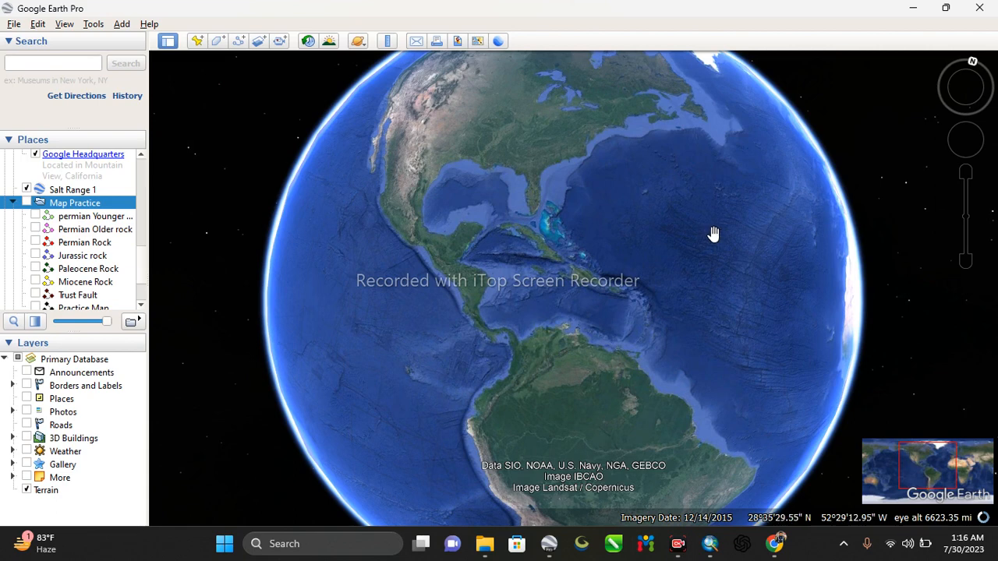
Examine the Atlantic and Pacific sides of Central America by turning the globe between the two oceans.
drag(713, 234, 499, 312)
drag(546, 340, 708, 311)
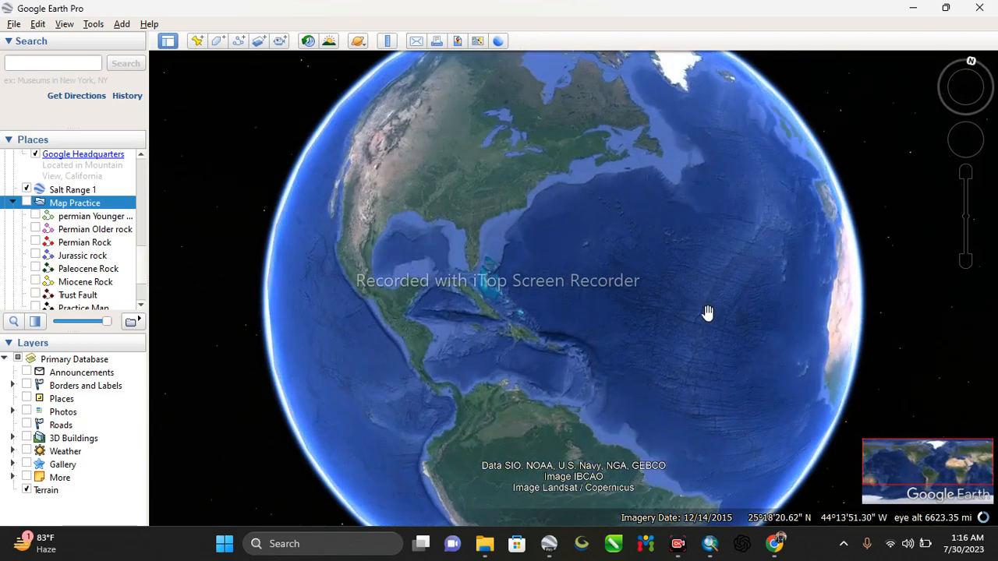
drag(316, 401, 370, 348)
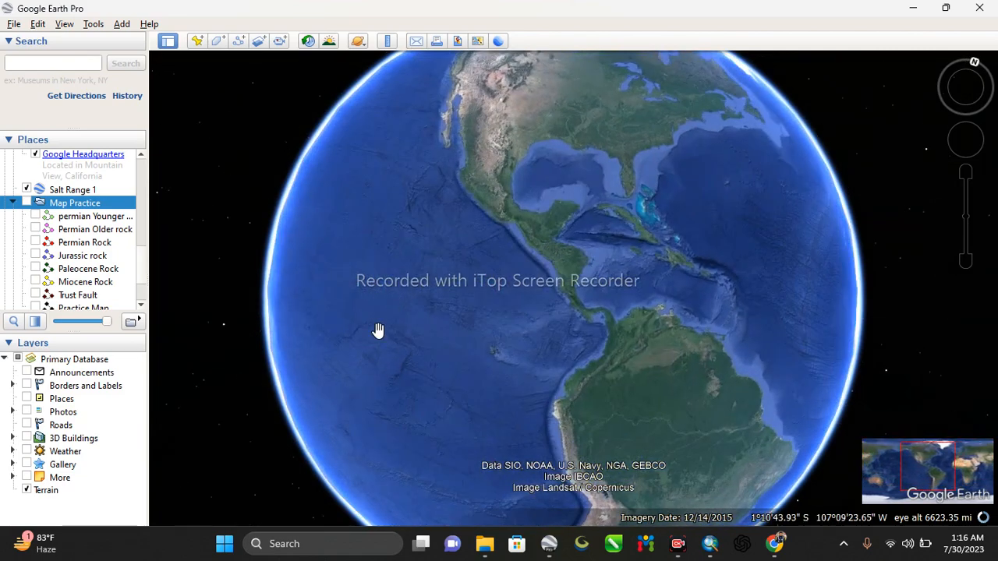
drag(450, 371, 383, 392)
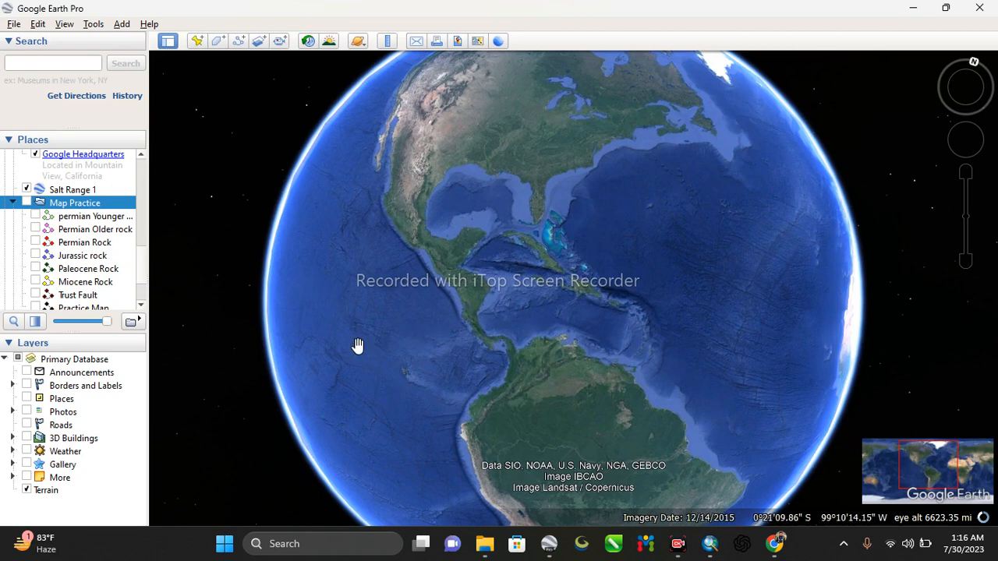
drag(581, 272, 578, 290)
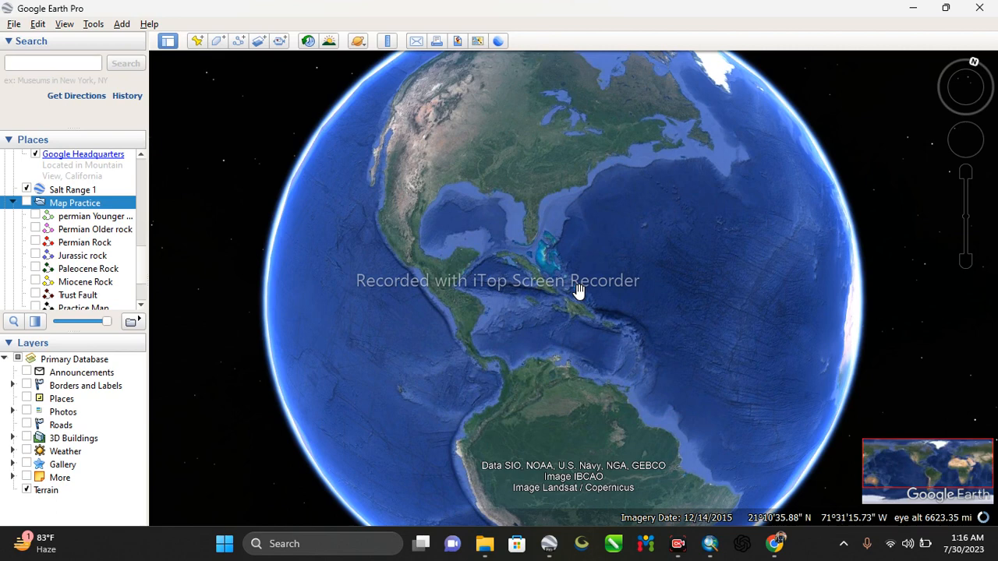
scroll(574, 285, down, 2)
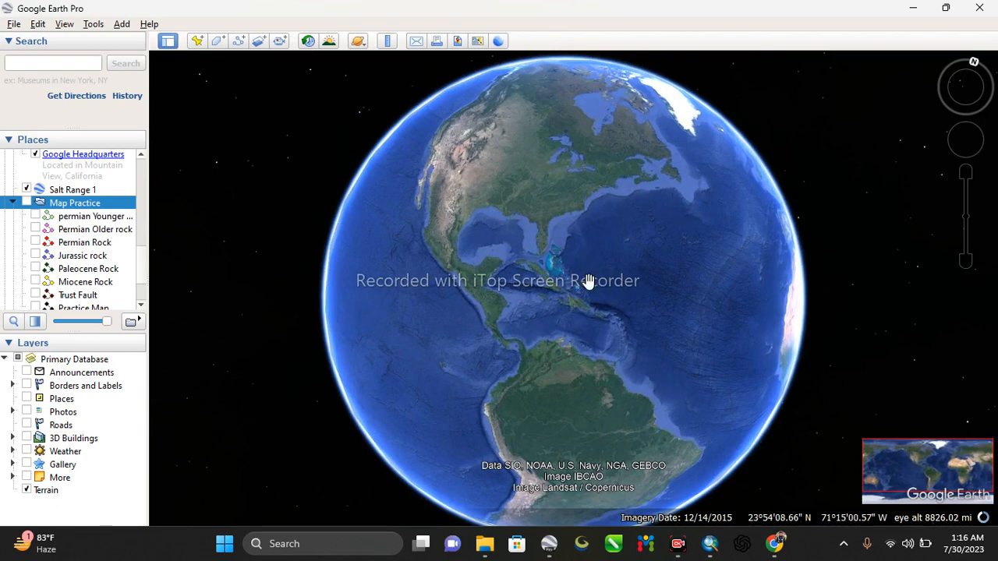
scroll(589, 301, up, 2)
drag(589, 301, 508, 283)
scroll(591, 315, down, 5)
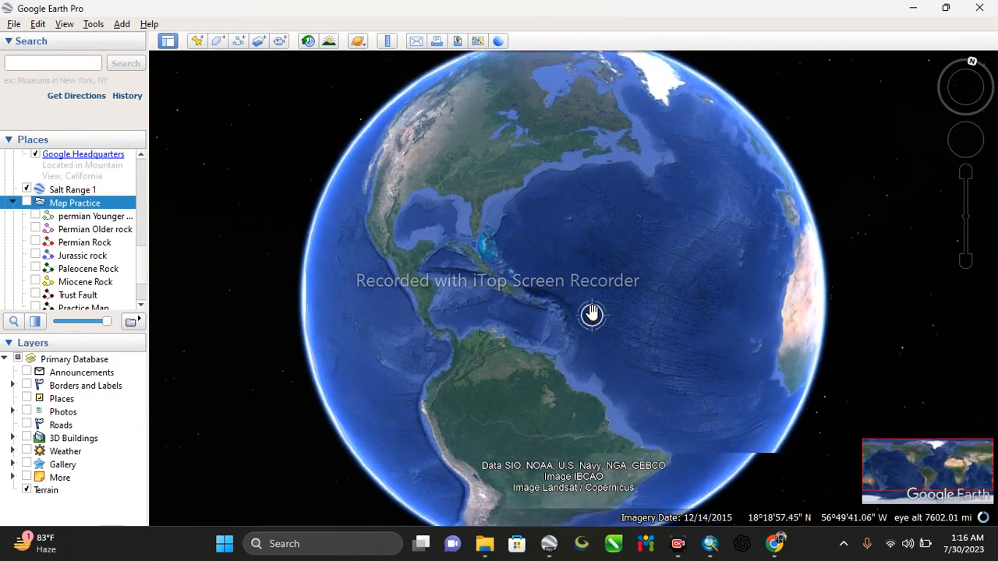
Turn the globe from the Americas across the Atlantic and Africa, and view the Middle East and South Asia closer.
drag(619, 358, 479, 310)
drag(529, 311, 563, 351)
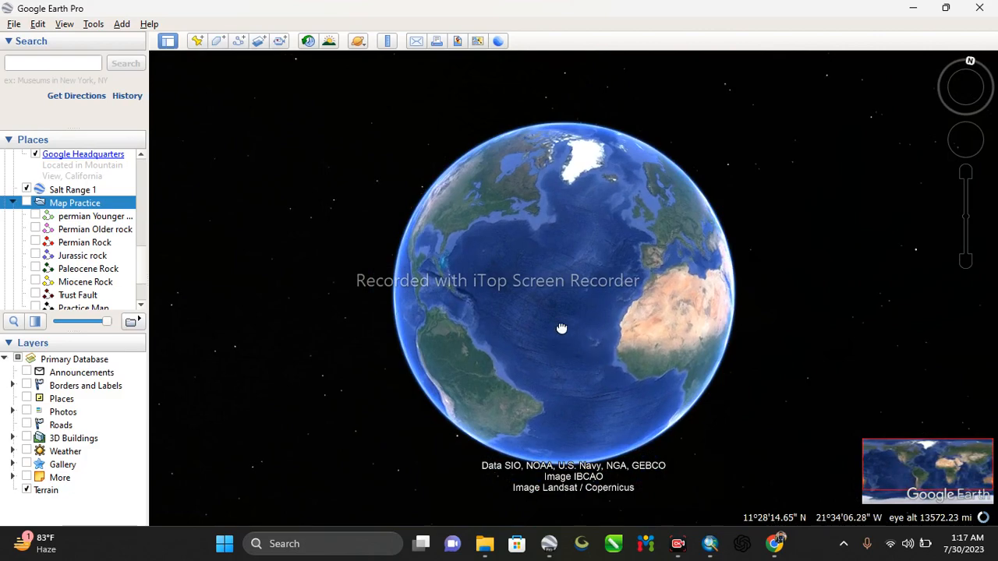
drag(562, 328, 507, 261)
drag(729, 334, 597, 367)
scroll(591, 283, up, 4)
drag(629, 213, 492, 289)
scroll(590, 262, up, 3)
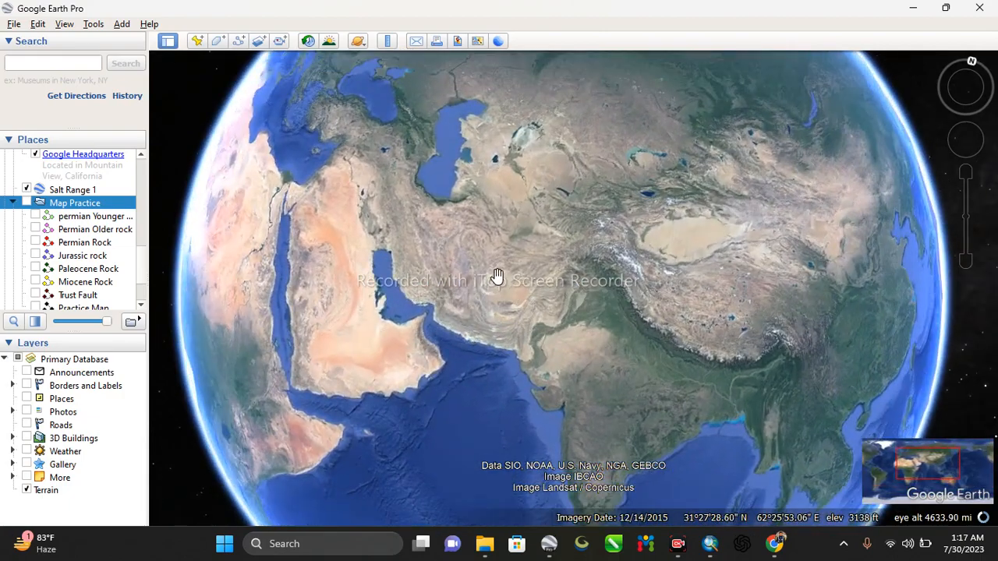
Examine the Arabian Peninsula, the Arabian Sea and the Indian Ocean, and view them within the whole of Asia.
scroll(491, 274, up, 3)
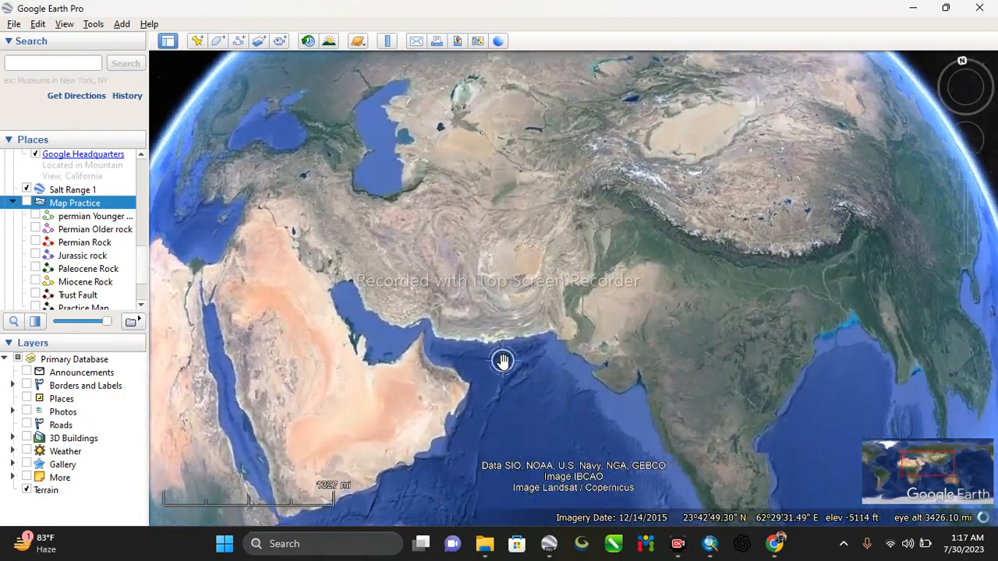
scroll(503, 361, up, 1)
drag(492, 352, 579, 276)
scroll(579, 275, down, 4)
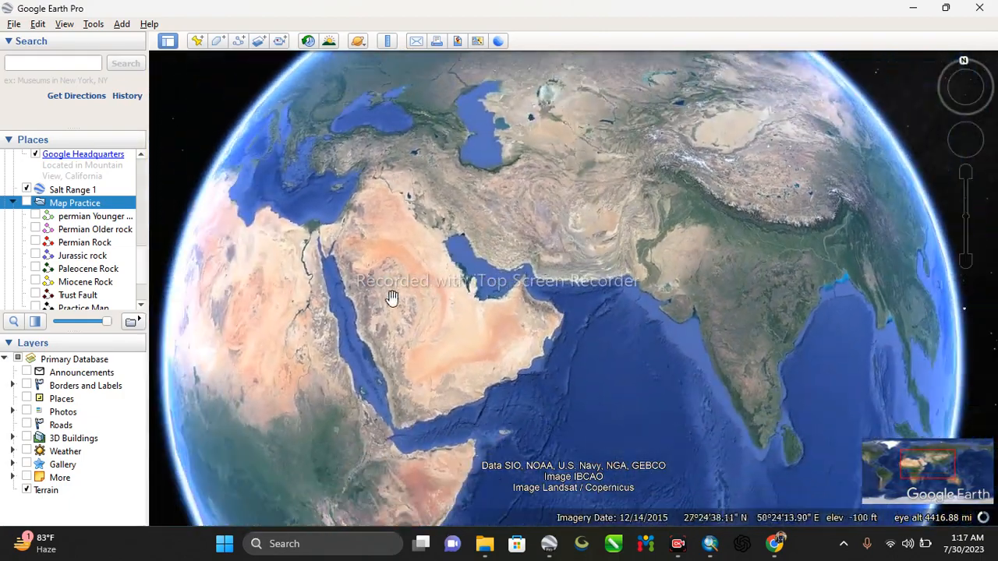
scroll(575, 305, down, 3)
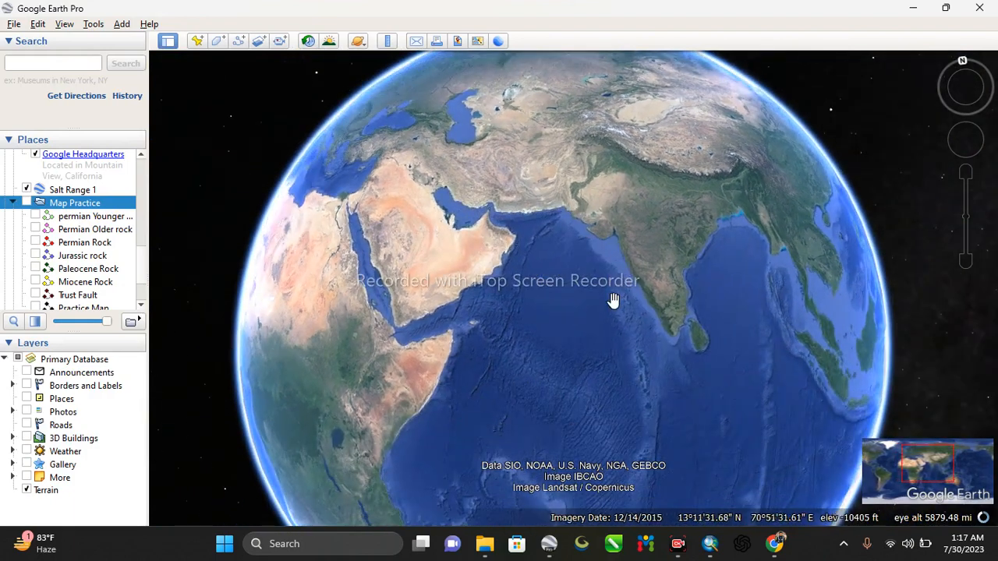
scroll(615, 301, down, 5)
drag(582, 327, 546, 330)
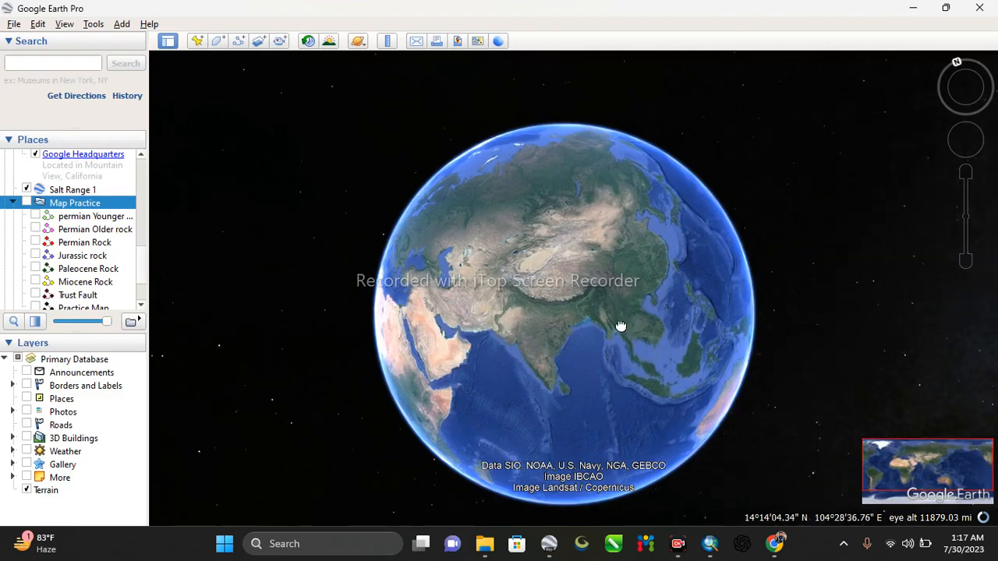
drag(620, 327, 617, 314)
drag(527, 304, 588, 276)
Examine the Indian subcontinent, the Himalayas and the Tibetan Plateau up close and within southern Asia.
scroll(586, 281, up, 2)
scroll(567, 276, up, 3)
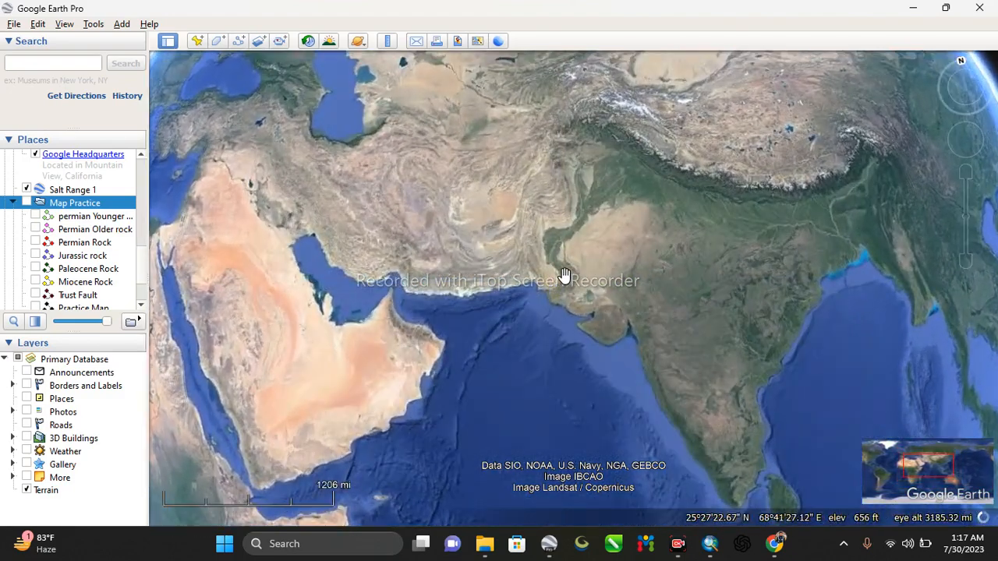
scroll(684, 255, up, 2)
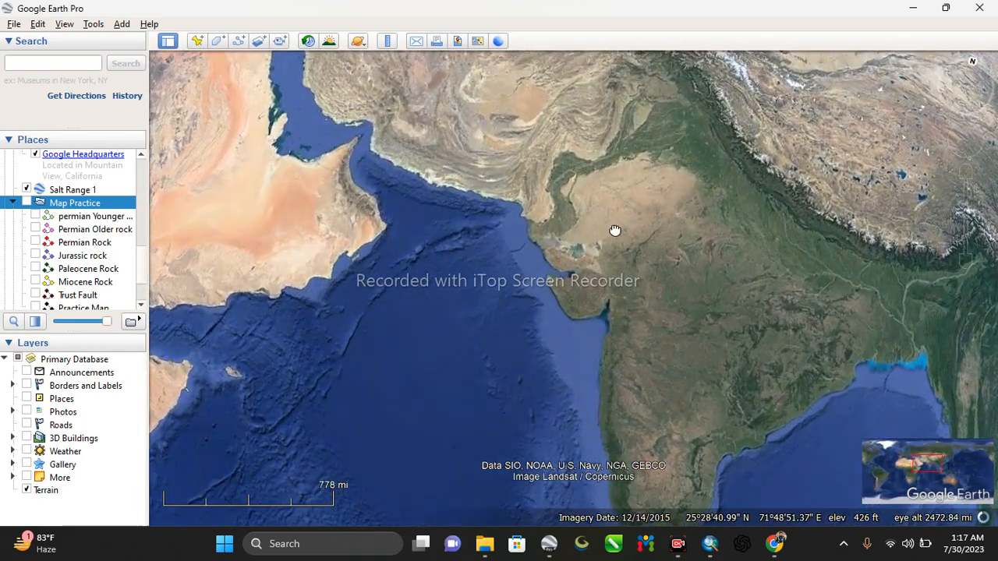
drag(615, 230, 470, 252)
mouse_move(585, 244)
mouse_down()
mouse_move(577, 214)
mouse_move(577, 254)
mouse_up()
scroll(577, 255, down, 1)
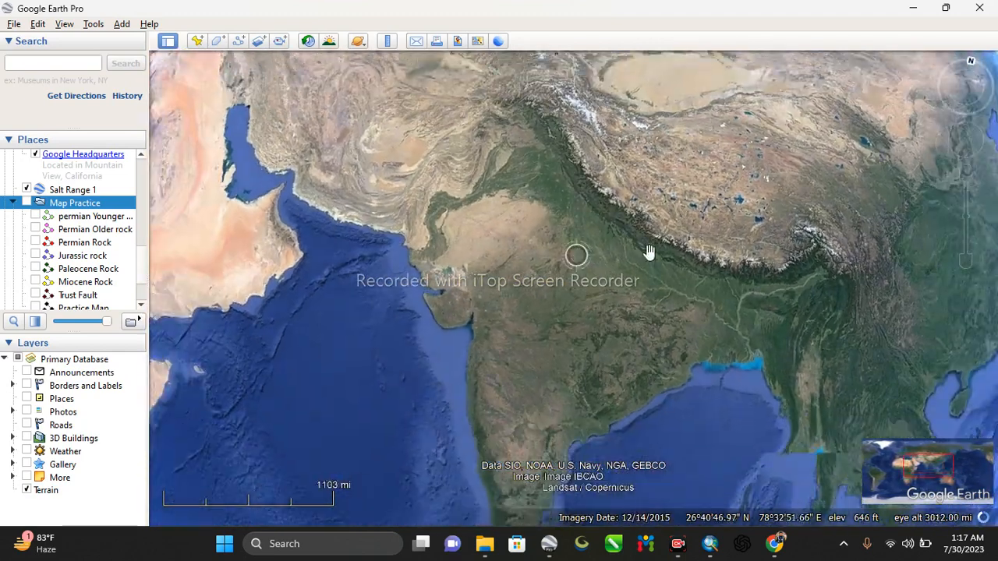
scroll(630, 257, down, 1)
drag(617, 234, 624, 290)
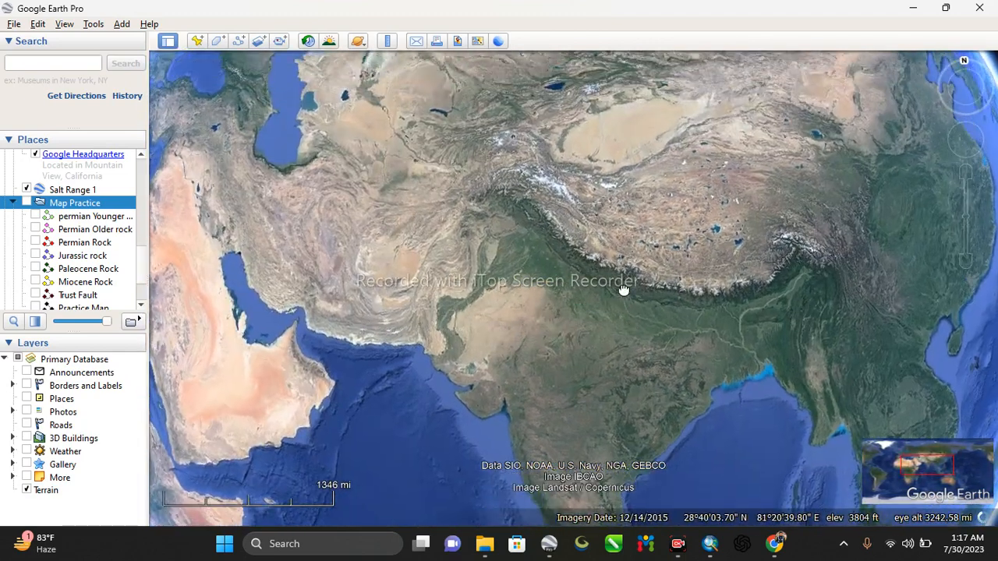
drag(605, 323, 606, 319)
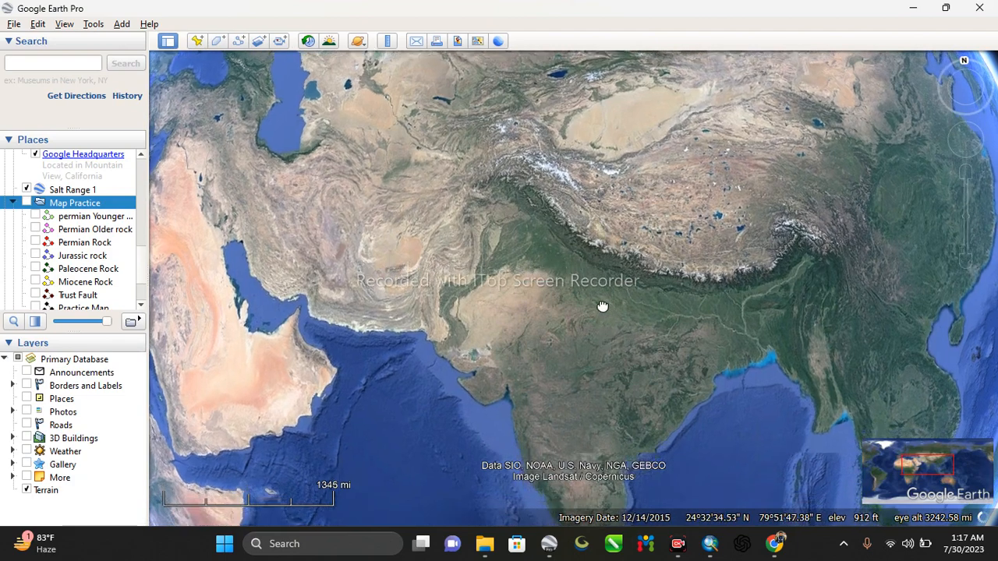
scroll(602, 301, down, 2)
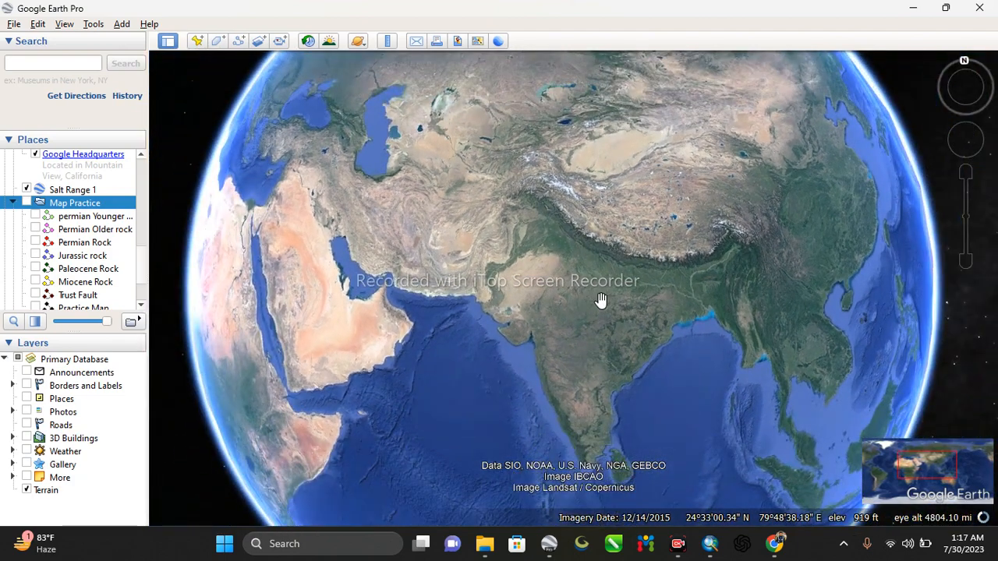
mouse_move(579, 281)
mouse_down()
mouse_move(586, 249)
mouse_move(602, 261)
mouse_move(577, 280)
mouse_move(578, 269)
mouse_up()
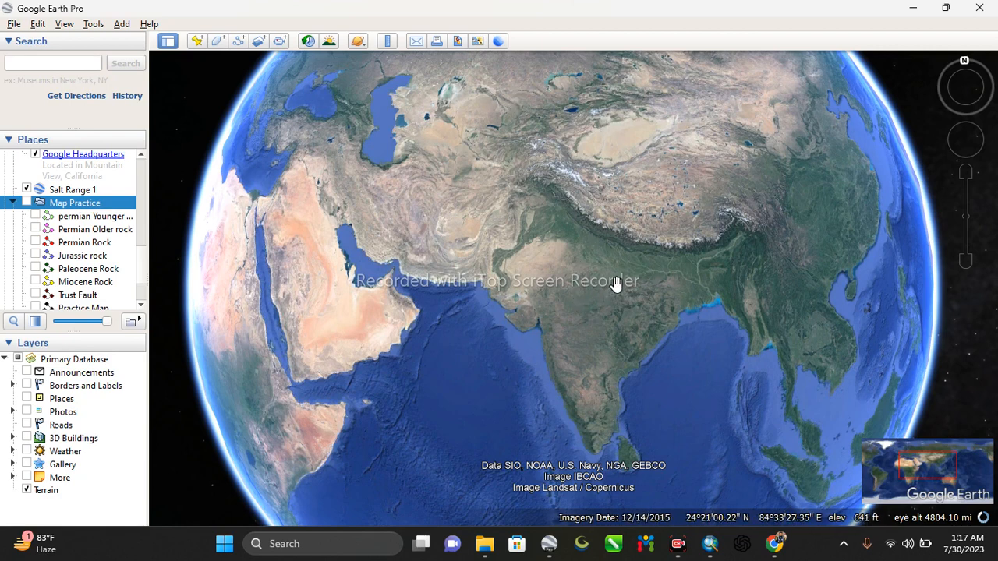
drag(620, 286, 622, 283)
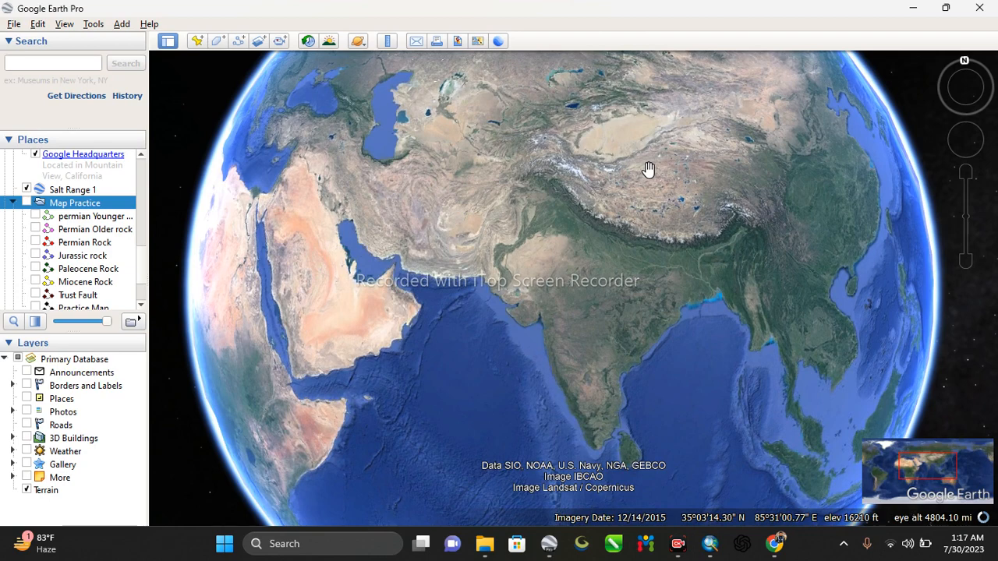
Examine Eurasia around the Black and Caspian Seas, and inspect the South Asian coast from the Arabian Sea to the Bay of Bengal.
scroll(649, 169, down, 3)
drag(465, 94, 570, 190)
drag(546, 234, 426, 177)
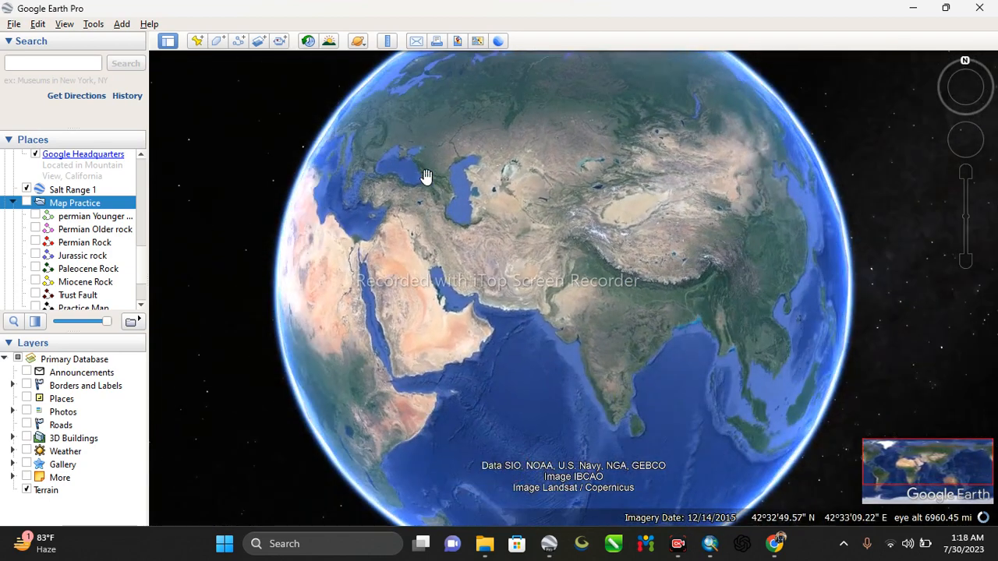
drag(615, 267, 565, 252)
scroll(471, 347, up, 5)
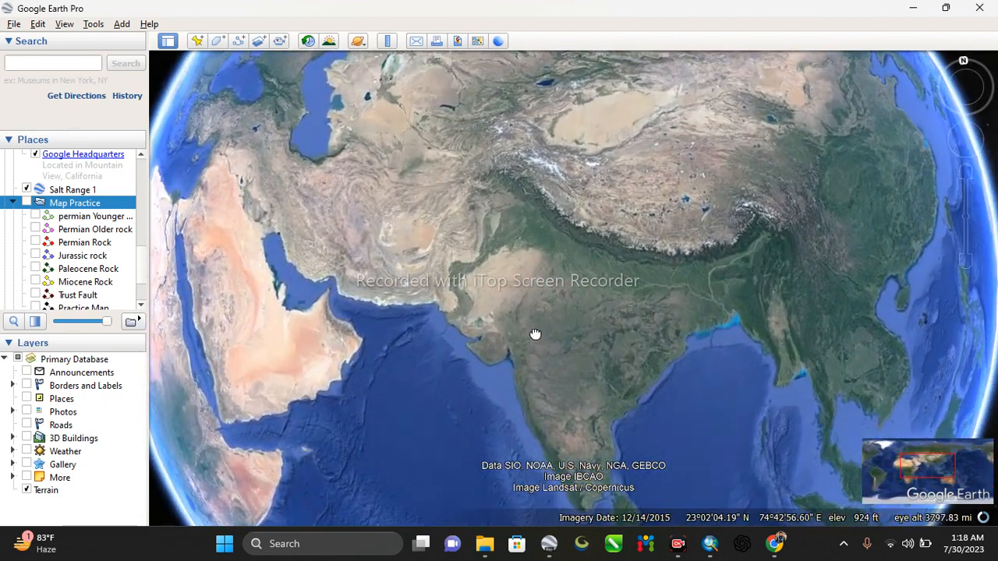
drag(535, 331, 532, 295)
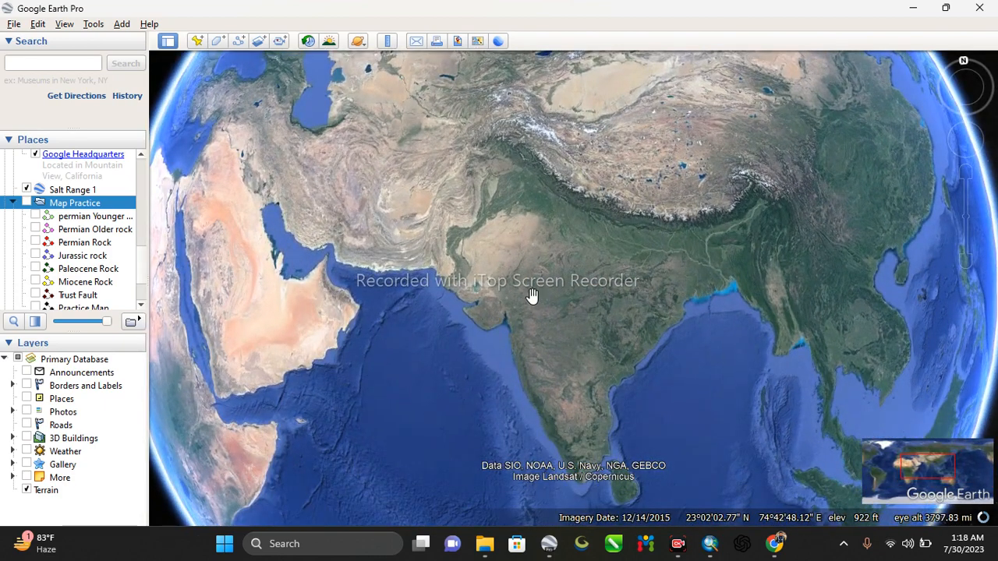
scroll(446, 288, up, 2)
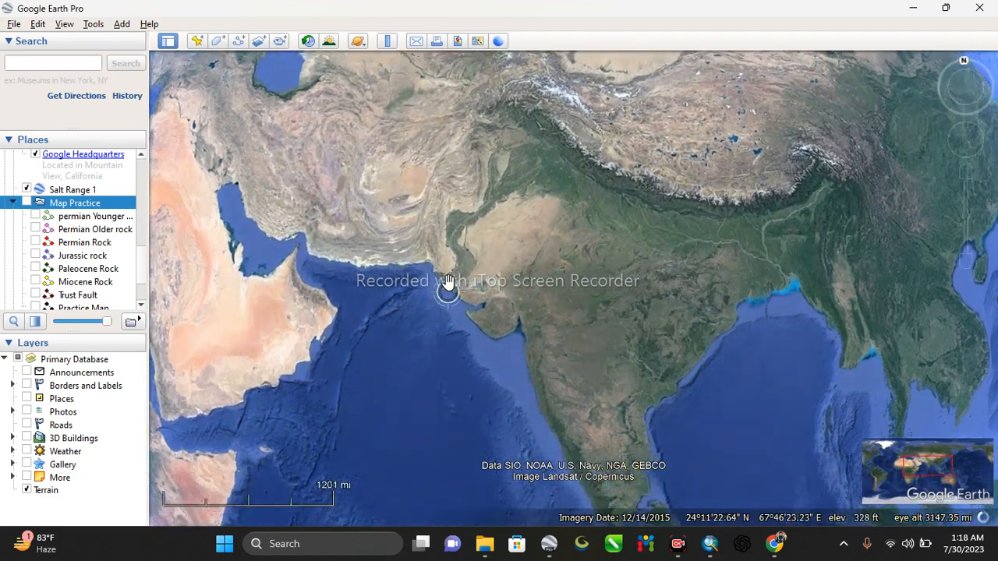
drag(451, 287, 447, 297)
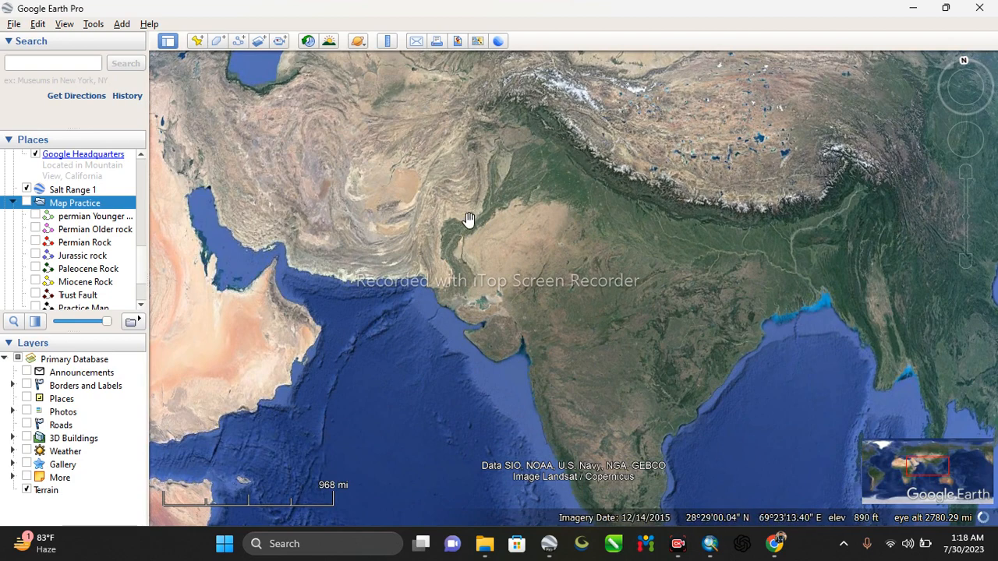
drag(494, 239, 481, 261)
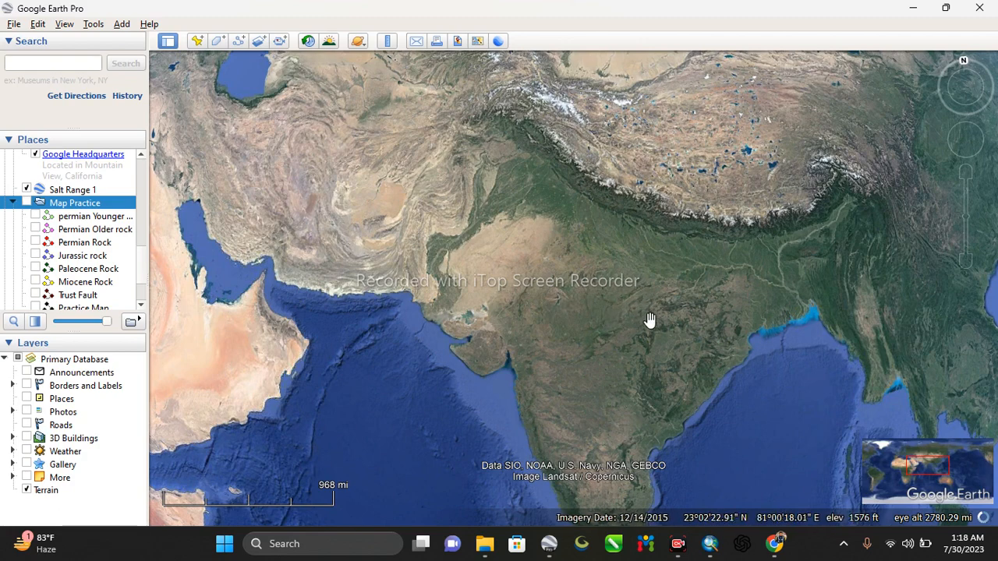
scroll(473, 263, up, 1)
scroll(474, 263, down, 1)
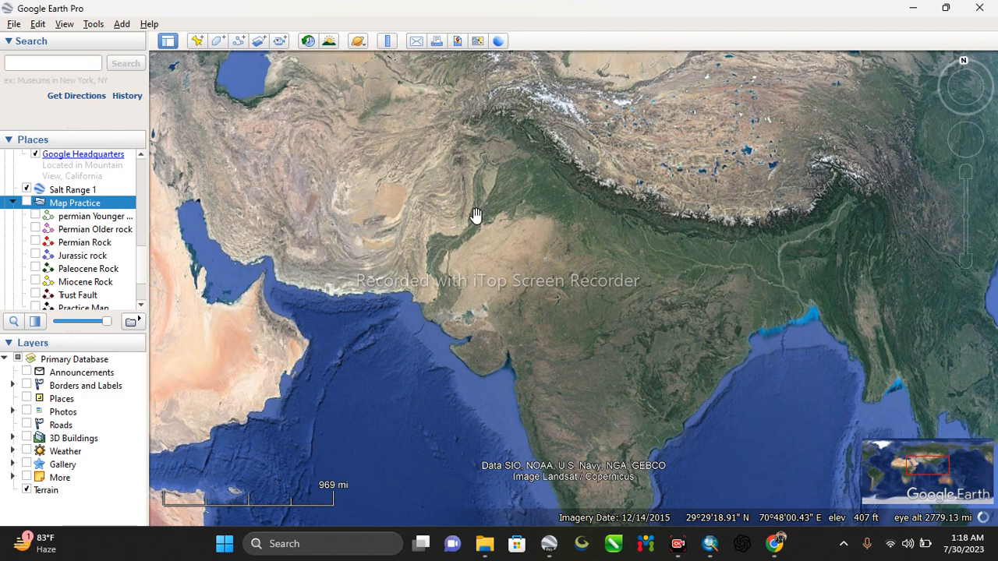
Examine the Indus plain and Pakistan's western mountain belts up close, and compare them with the surrounding Indian and Eurasian landmass.
scroll(475, 215, up, 3)
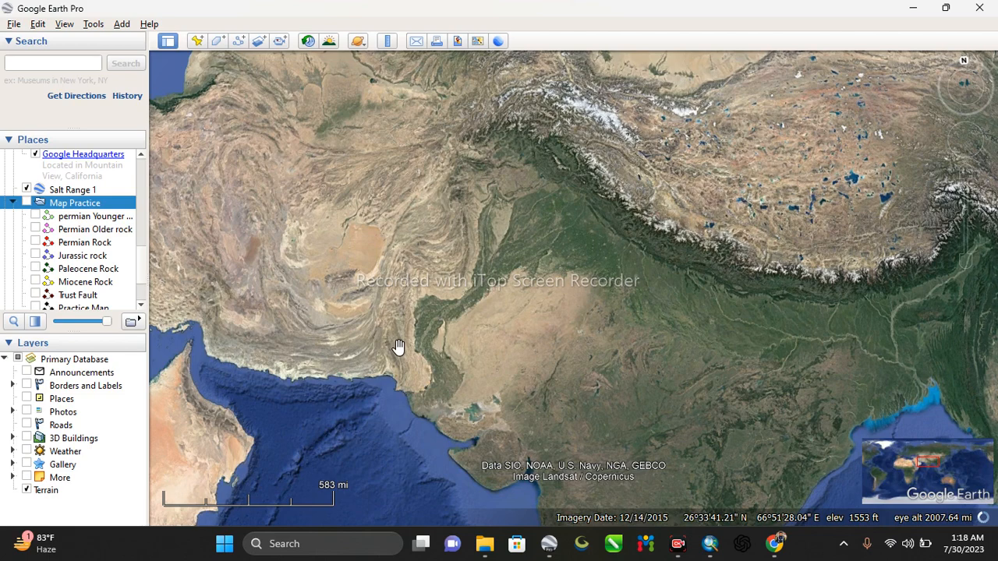
drag(444, 338, 428, 301)
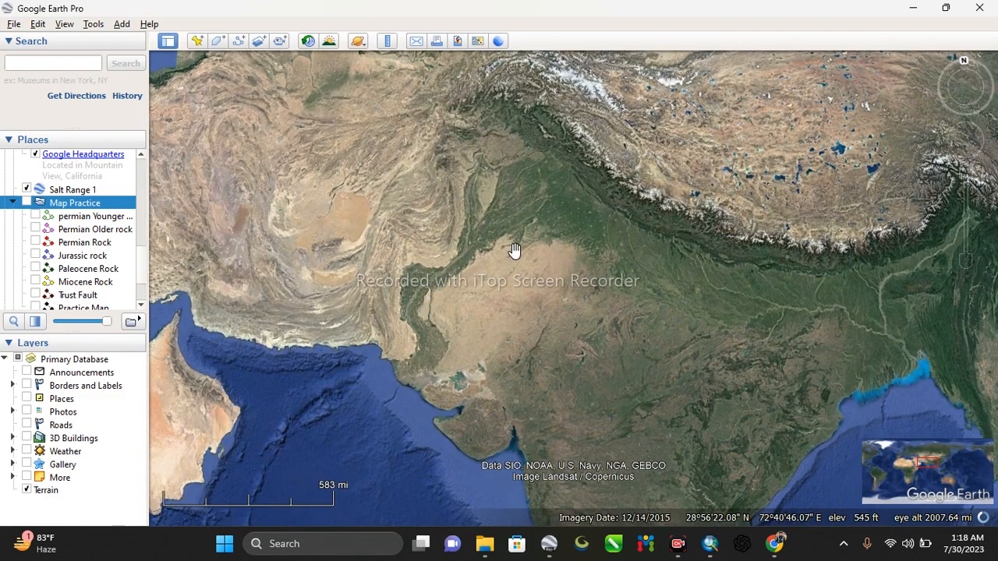
scroll(512, 250, down, 3)
scroll(508, 252, up, 3)
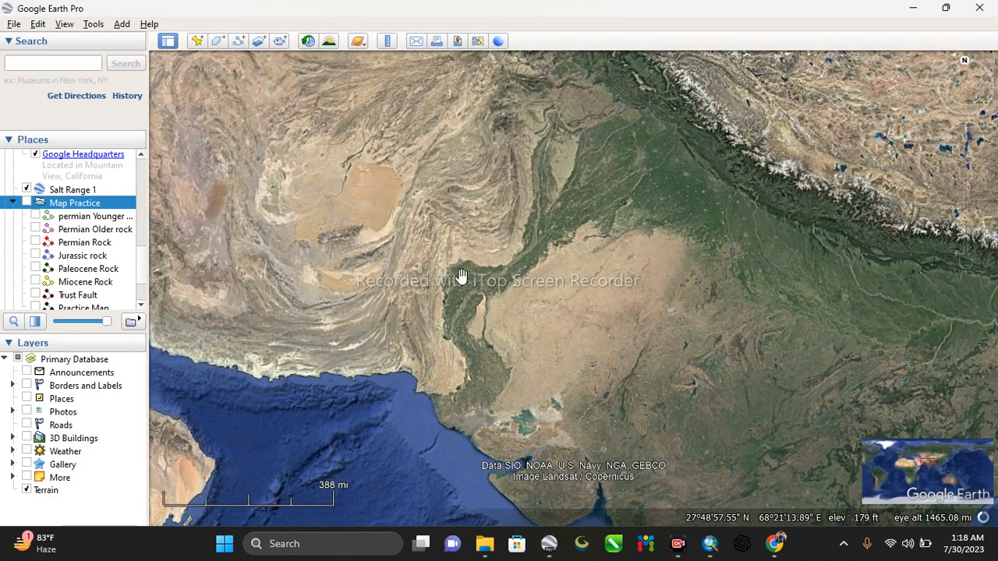
drag(584, 299, 521, 231)
scroll(518, 228, down, 2)
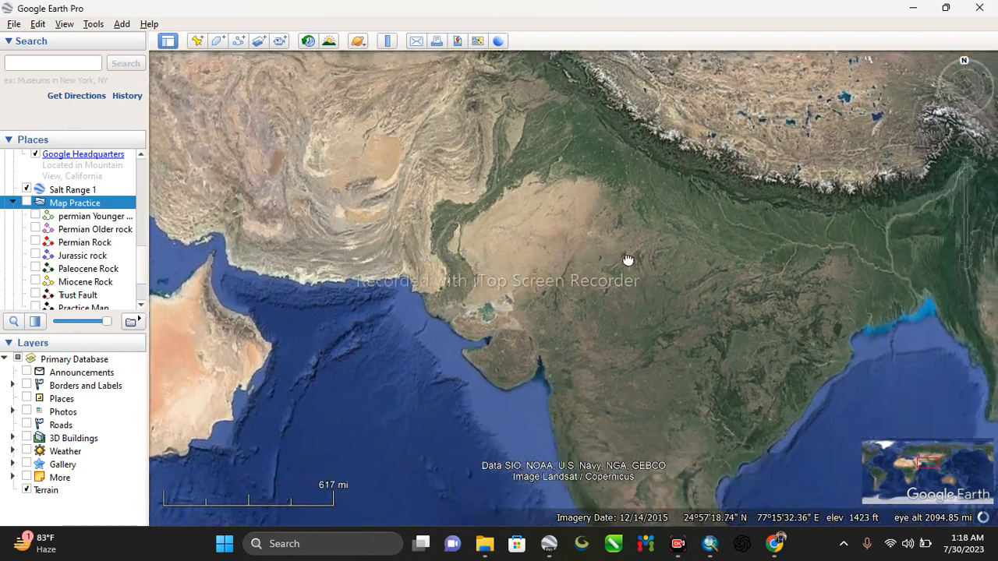
scroll(612, 344, down, 2)
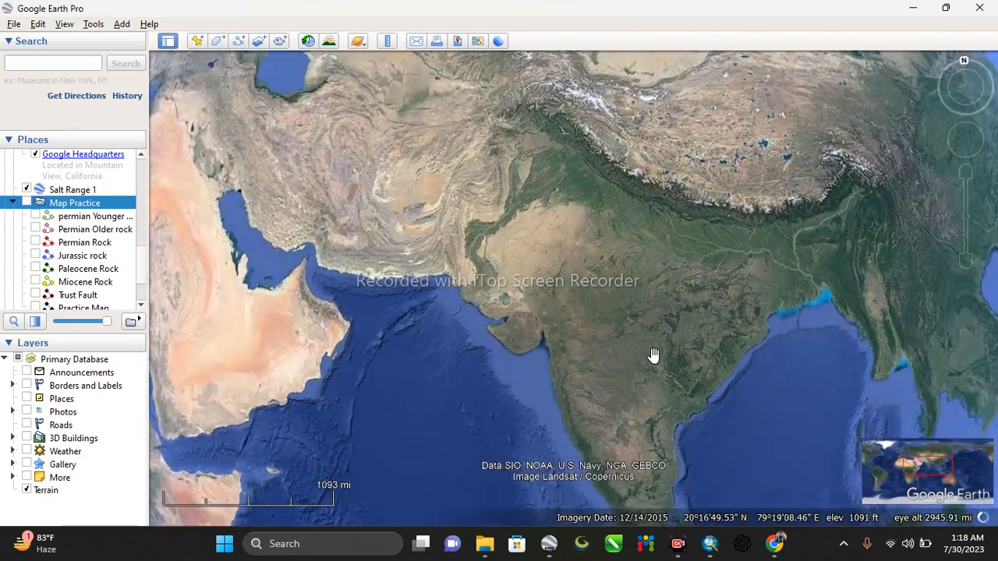
scroll(576, 333, down, 2)
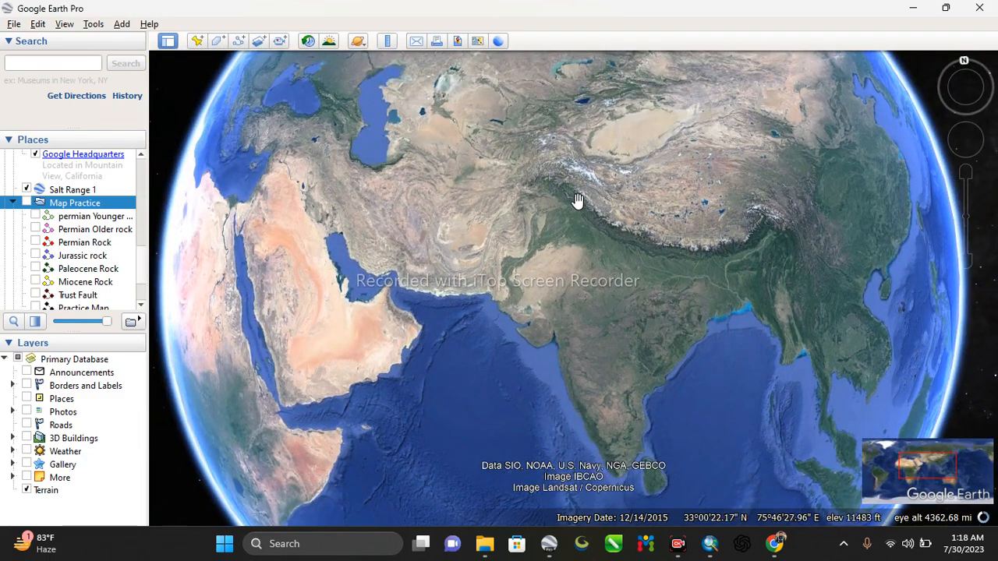
drag(485, 262, 488, 301)
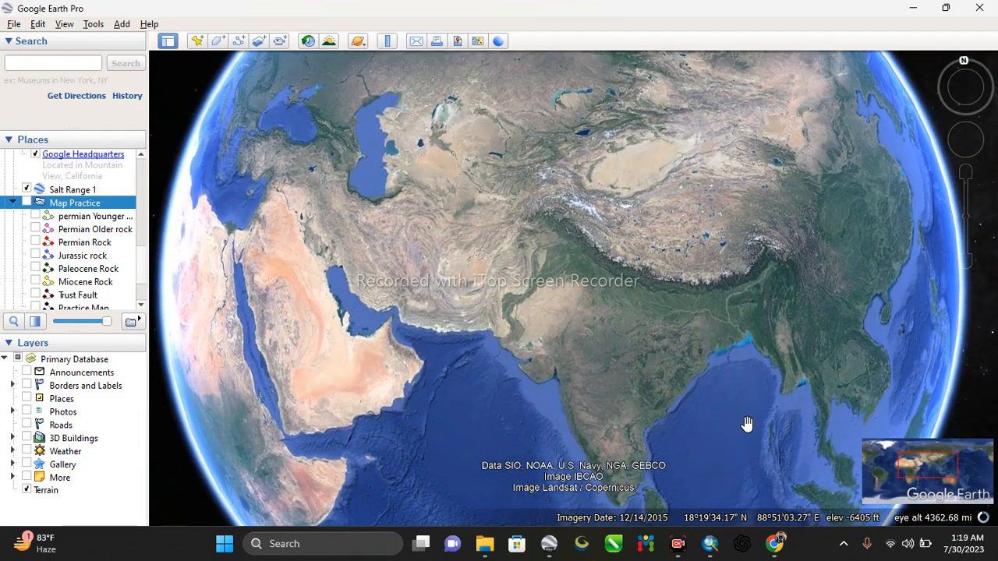
Switch to ArcMap with a blank untitled map and open ArcToolbox.
mouse_move(714, 550)
click(708, 465)
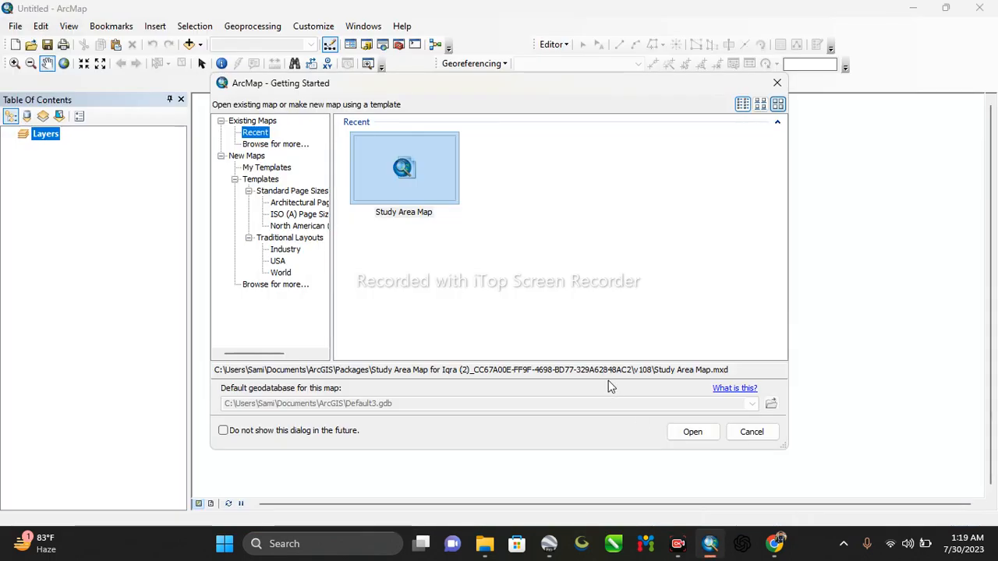
click(750, 432)
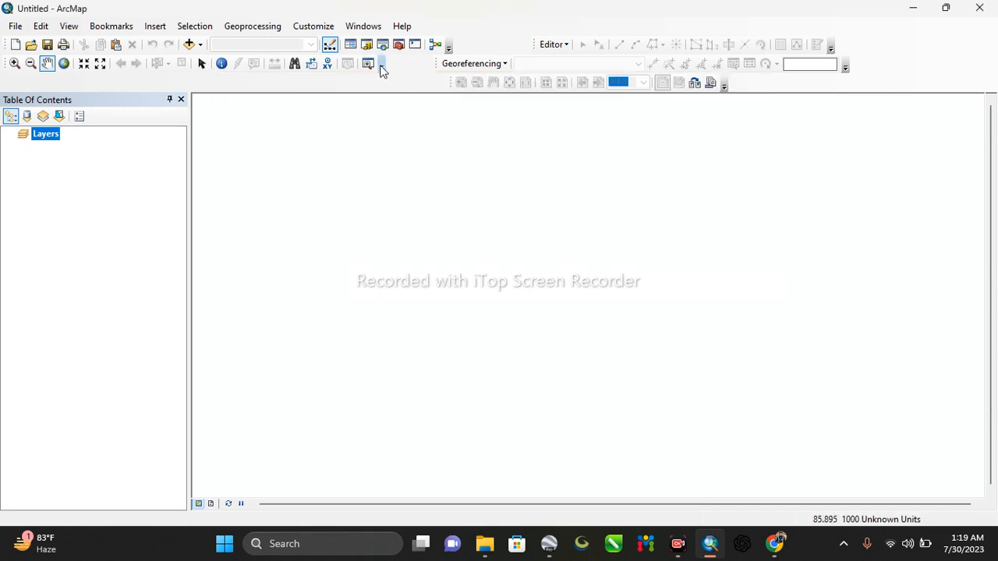
click(399, 46)
click(399, 45)
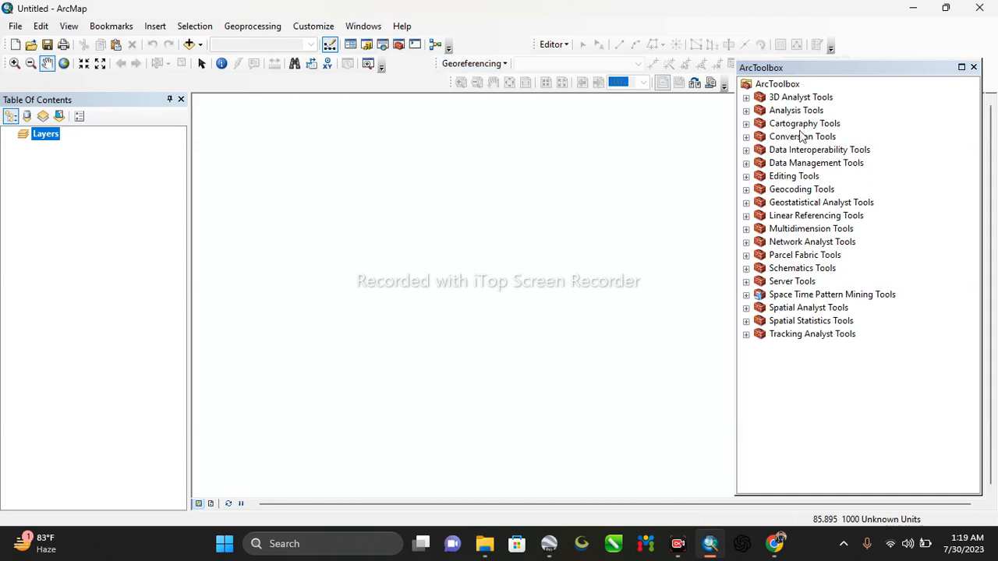
Open the KML To Layer tool from the From KML toolset of the Conversion Tools.
click(746, 138)
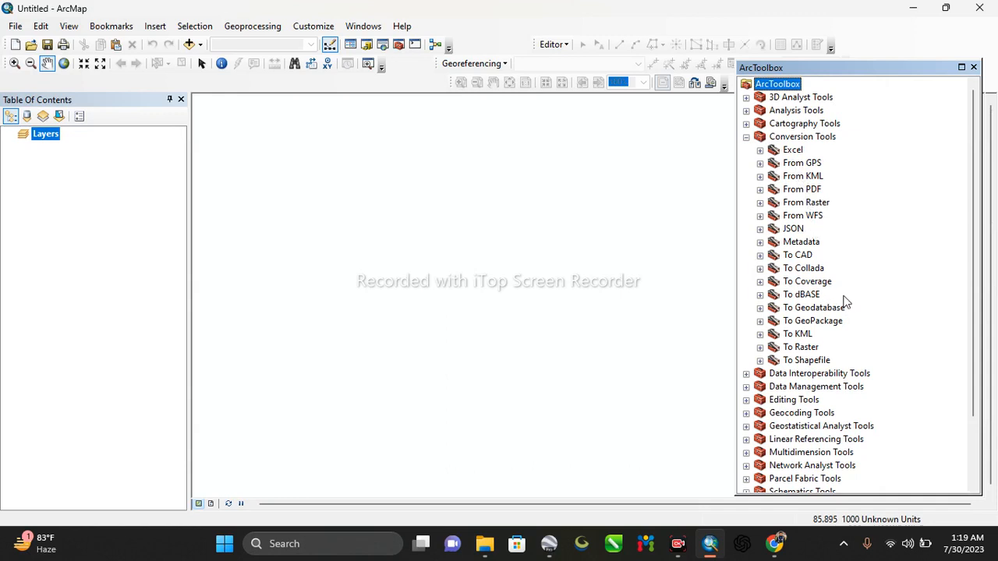
click(760, 176)
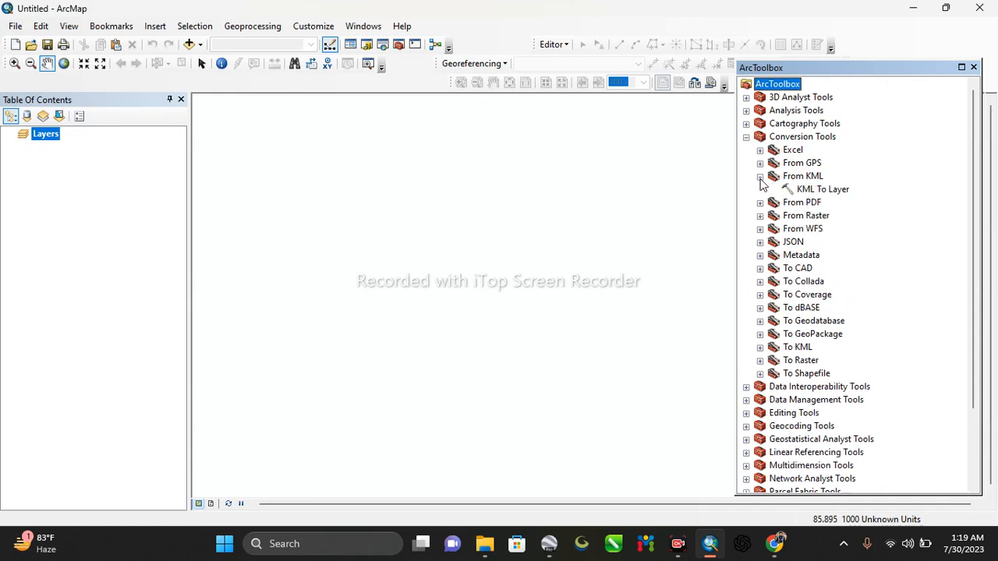
click(818, 190)
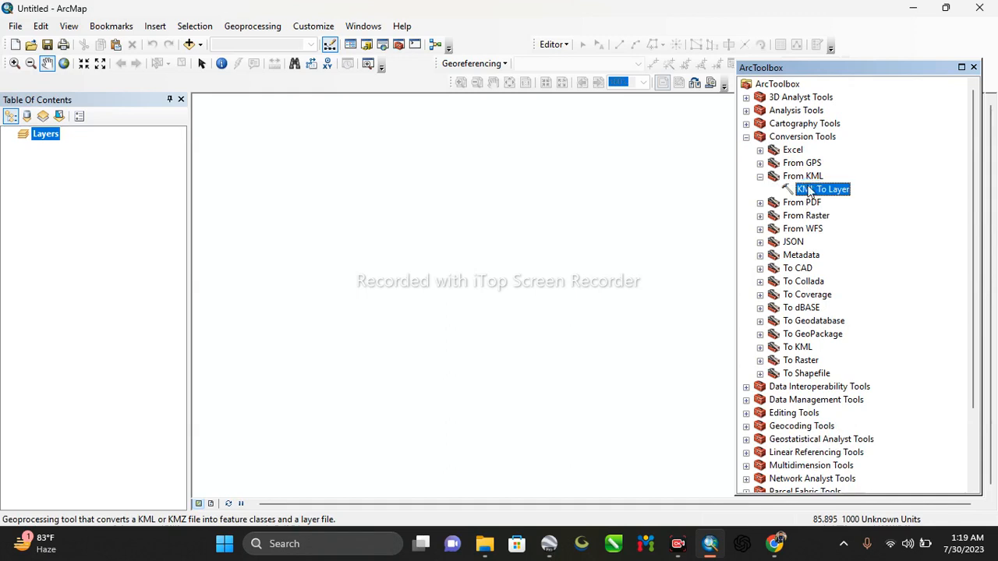
double_click(808, 189)
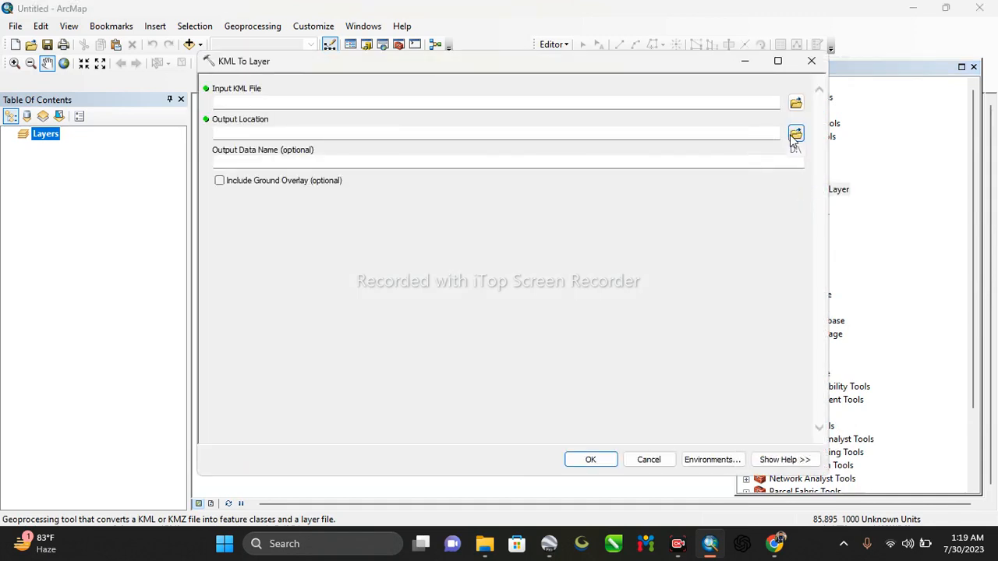
Convert Map Practice.kmz from the Desktop's Geology Software folder to a layer with output data name Map Practice.
click(796, 104)
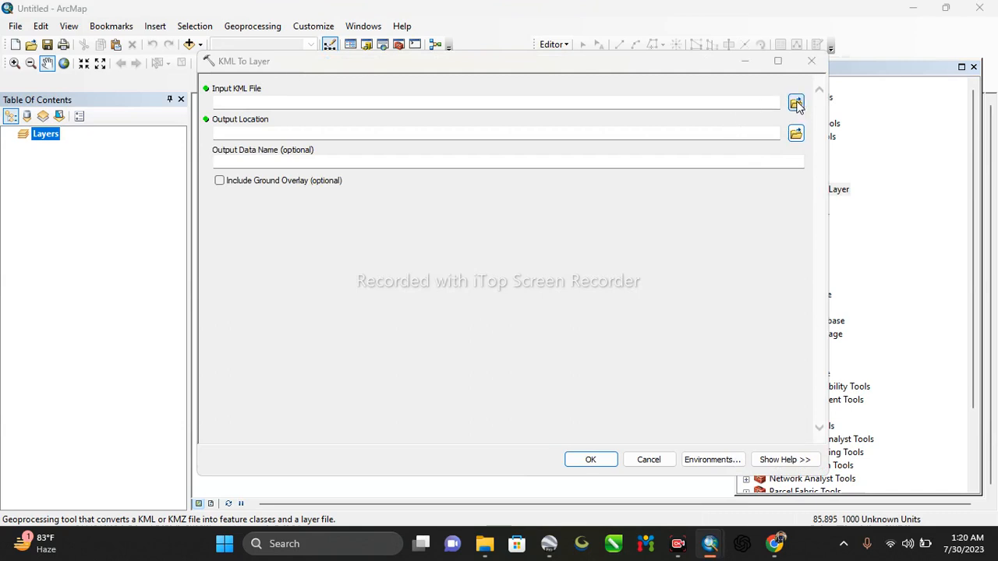
click(345, 230)
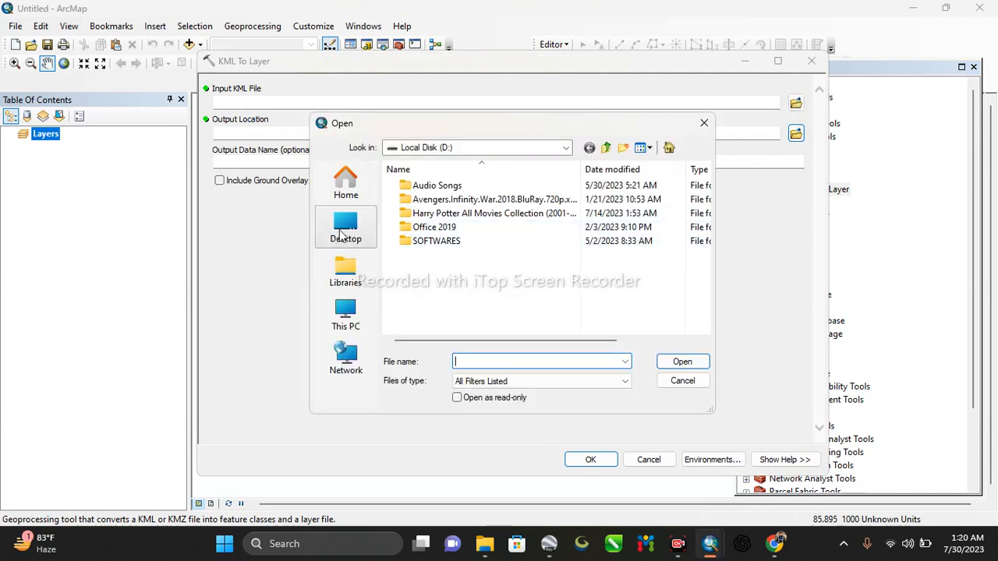
scroll(421, 248, down, 3)
double_click(441, 326)
click(499, 215)
click(675, 362)
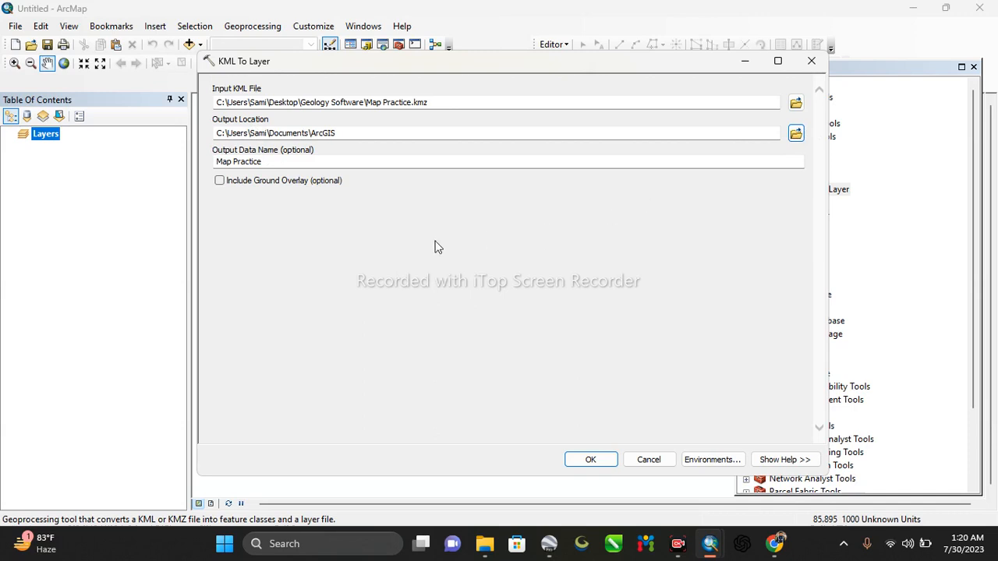
click(575, 460)
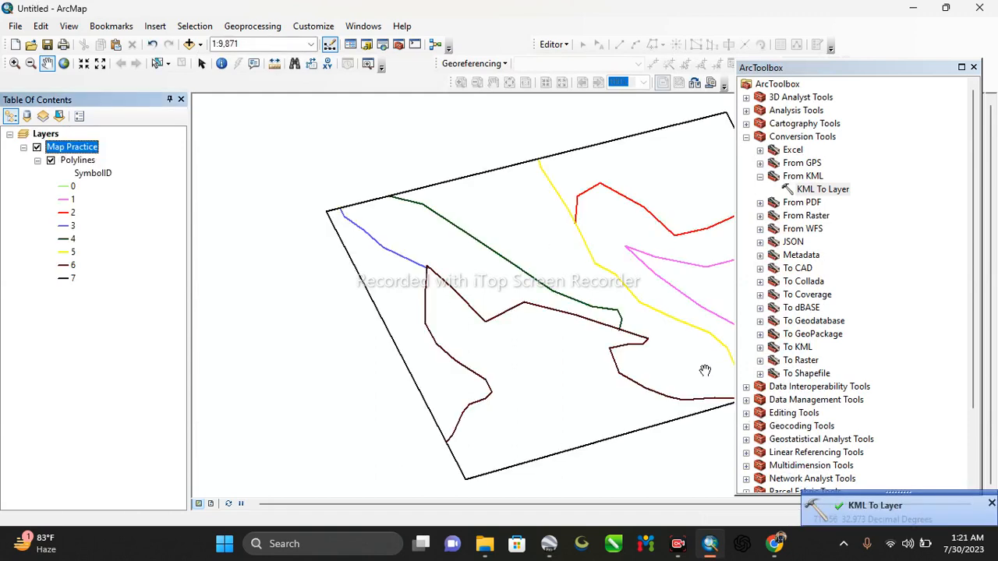
Examine the converted Map Practice polylines and Dip Practice points at several scales between 1:2,500 and 1:50,000.
drag(615, 348, 502, 337)
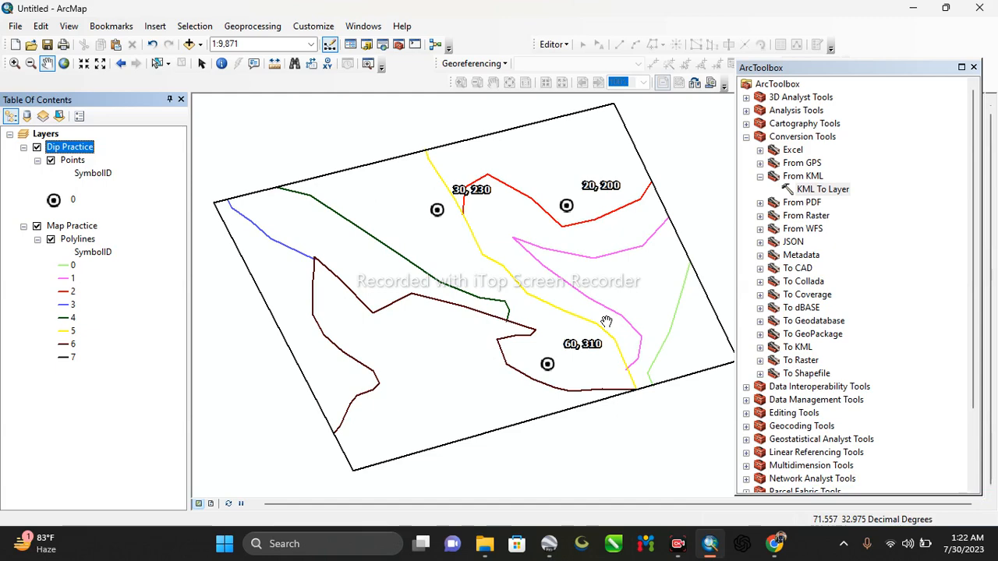
scroll(605, 321, down, 2)
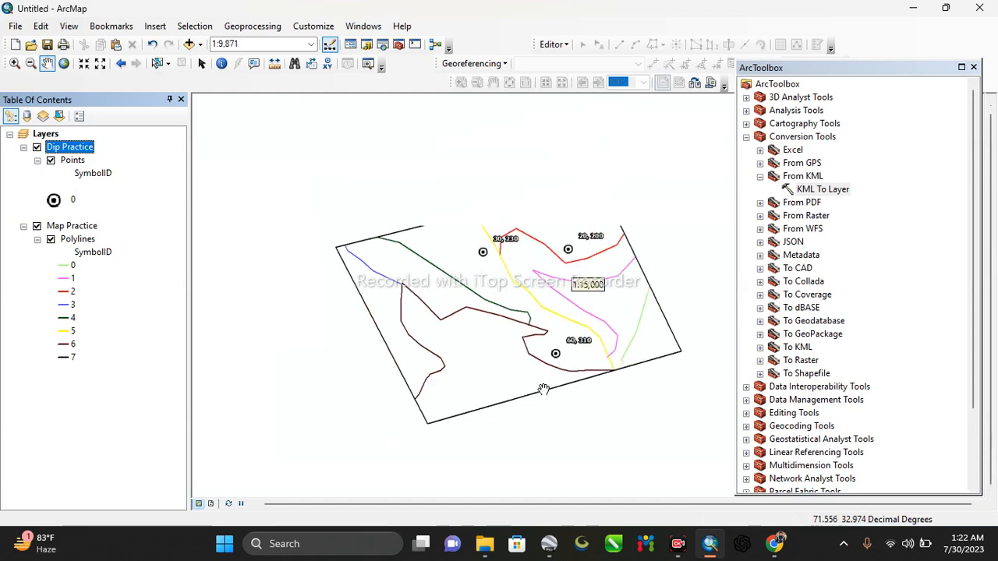
scroll(543, 378, up, 5)
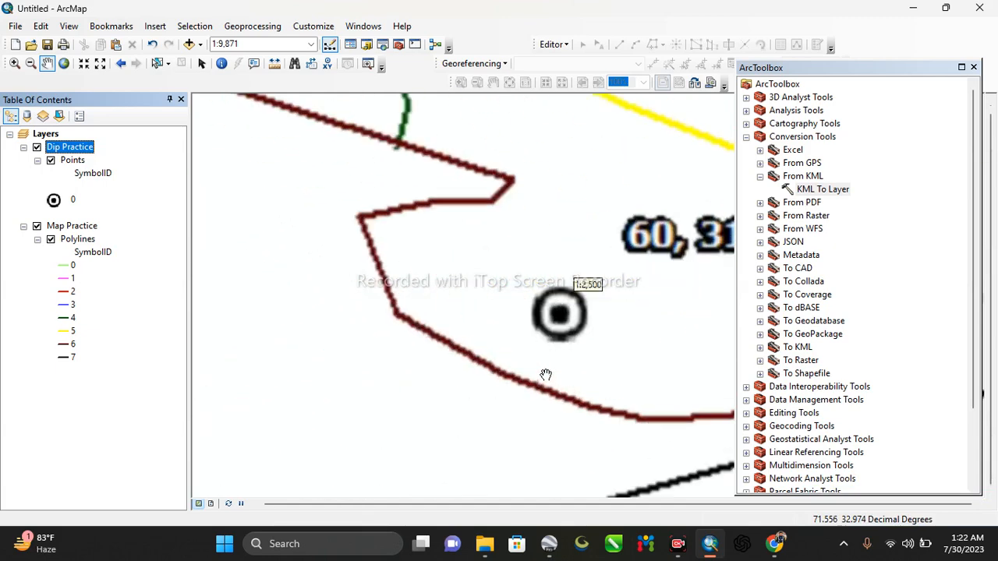
scroll(541, 374, down, 1)
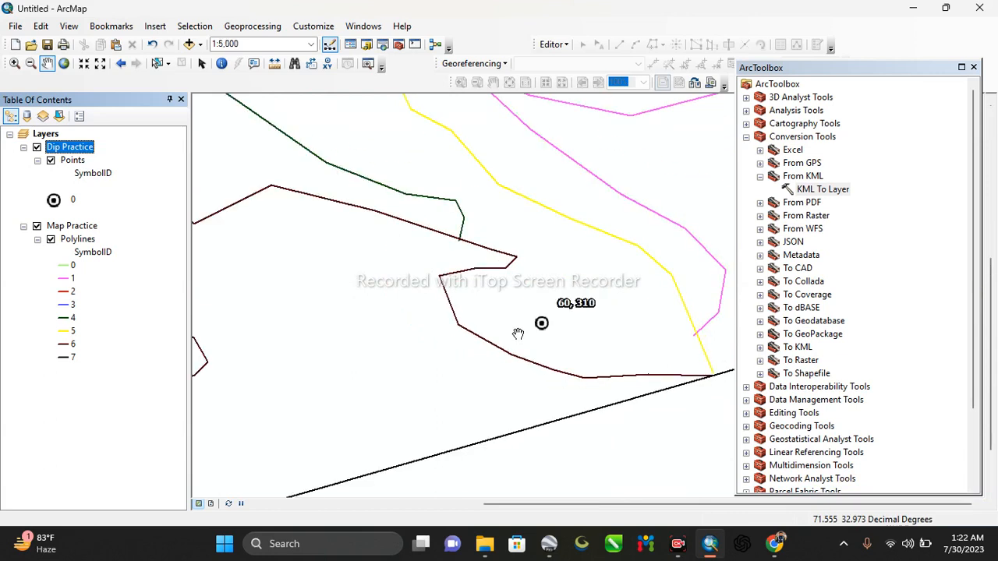
scroll(518, 334, down, 1)
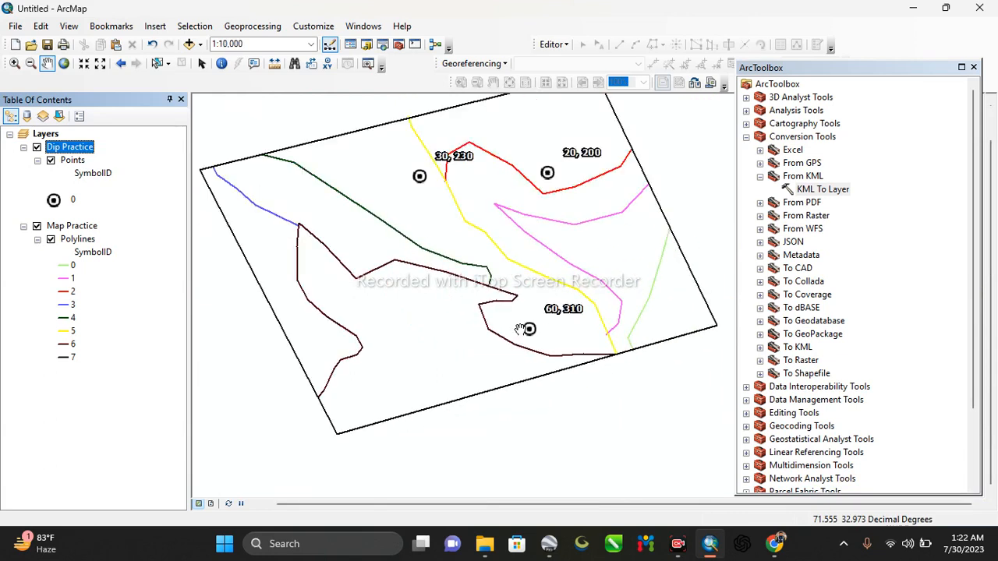
scroll(520, 330, down, 1)
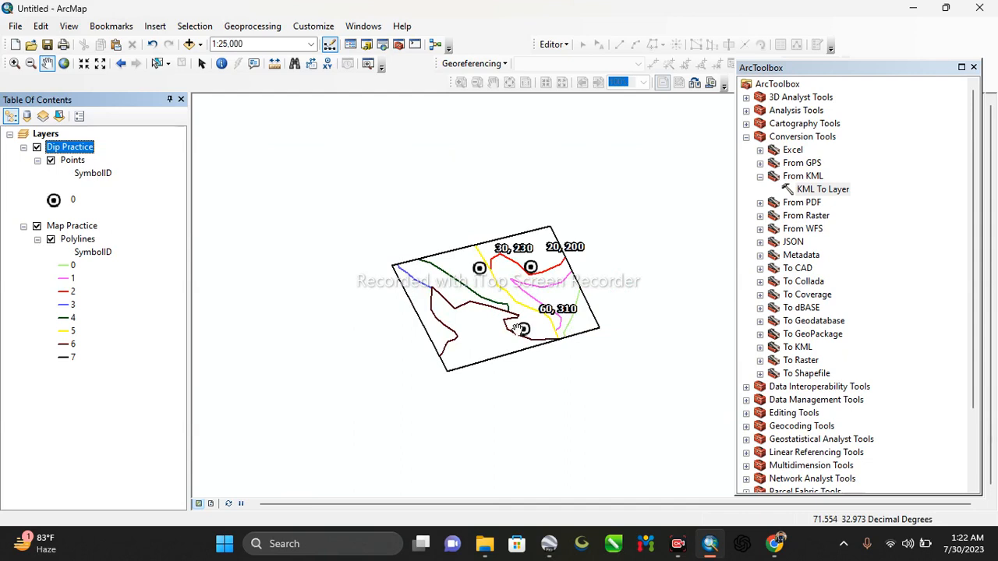
scroll(520, 328, down, 2)
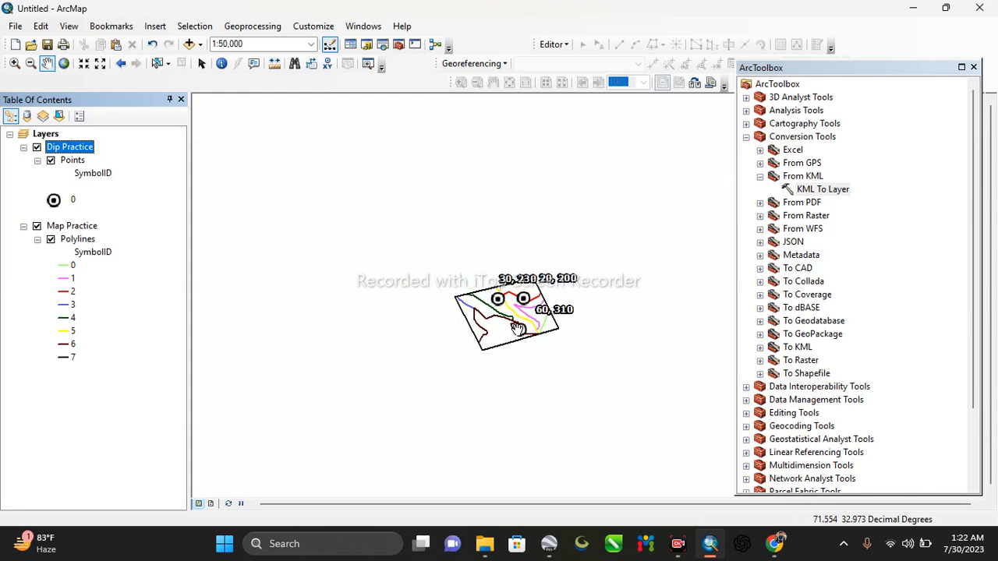
scroll(517, 328, up, 5)
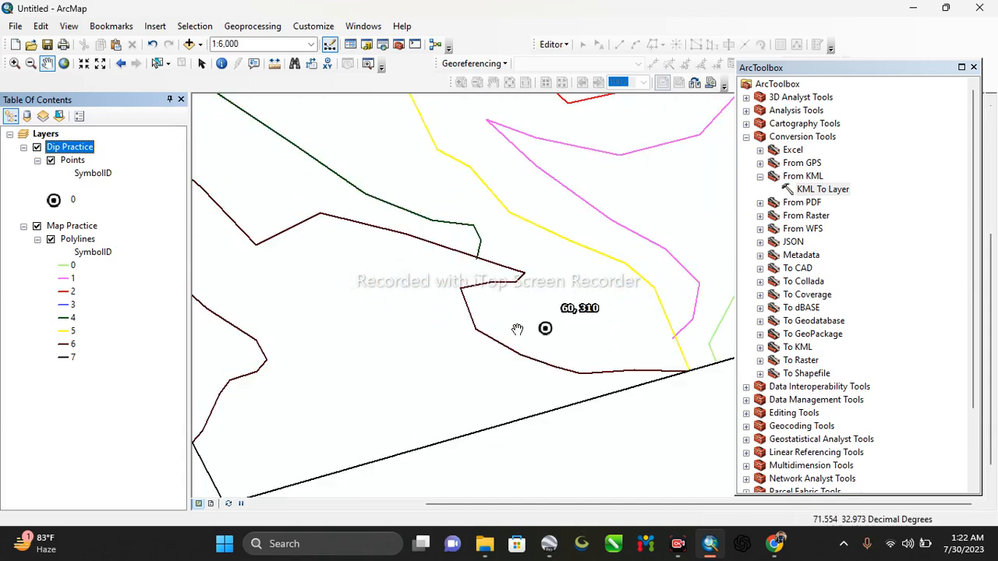
Switch between Google Earth Pro and ArcMap to compare viewing the whole globe with viewing the converted layers at different scales.
click(549, 544)
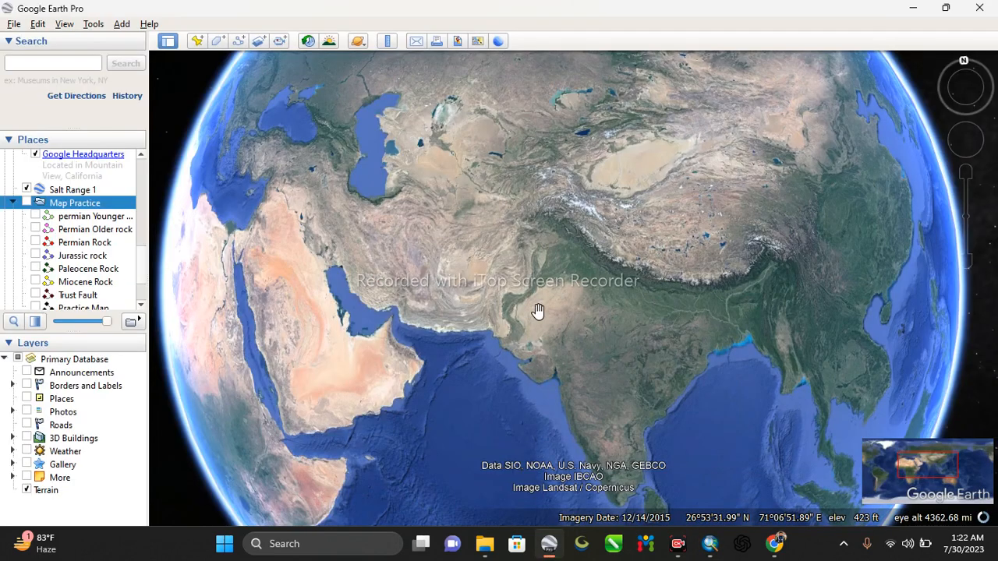
scroll(538, 311, down, 4)
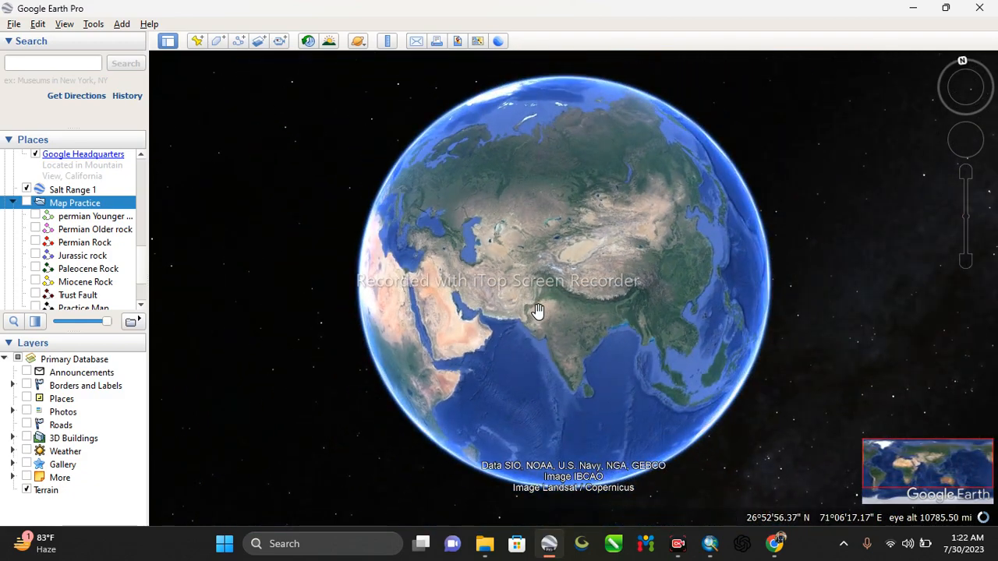
scroll(538, 311, down, 3)
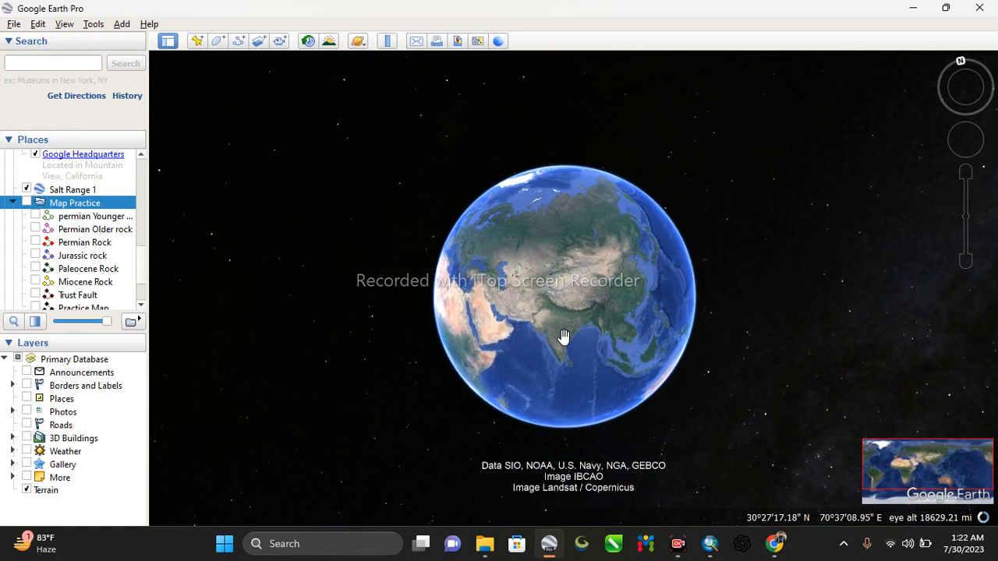
click(710, 543)
scroll(572, 365, up, 3)
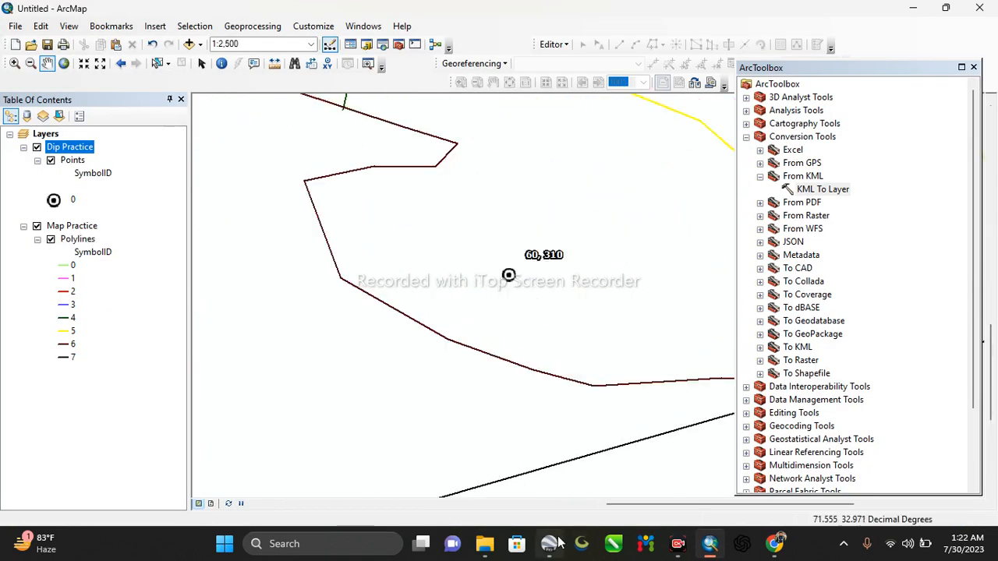
click(525, 416)
scroll(548, 362, up, 2)
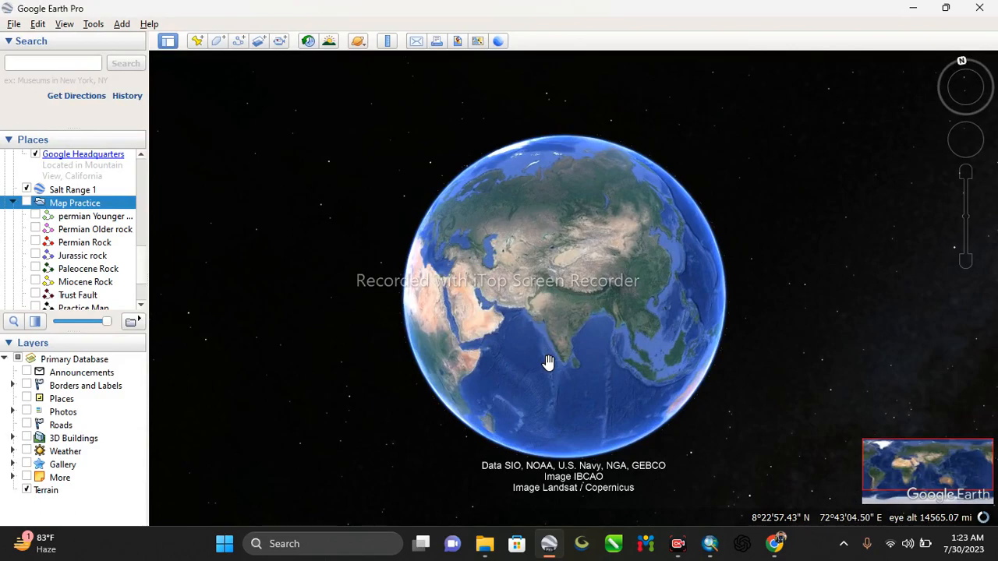
scroll(548, 362, up, 3)
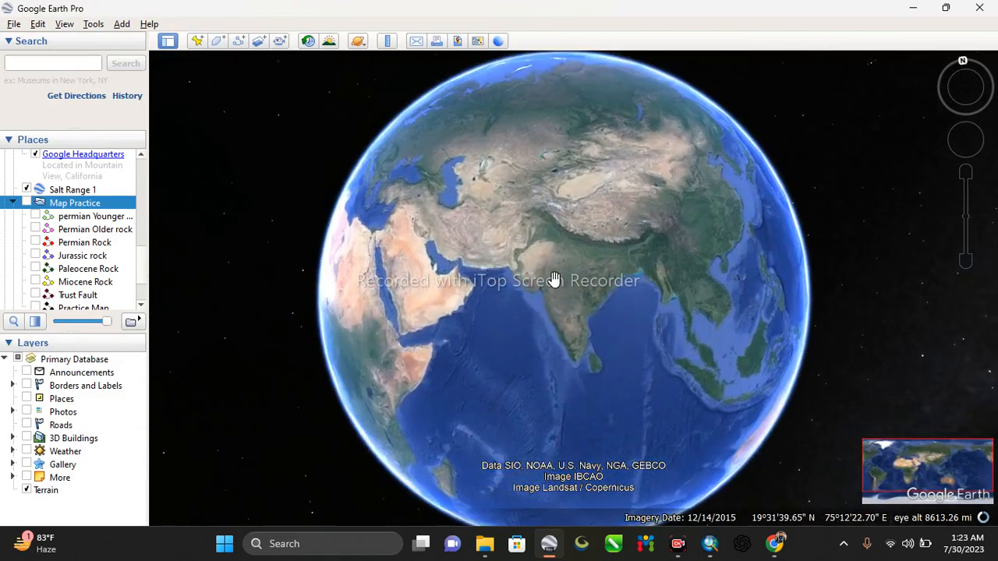
scroll(544, 243, up, 4)
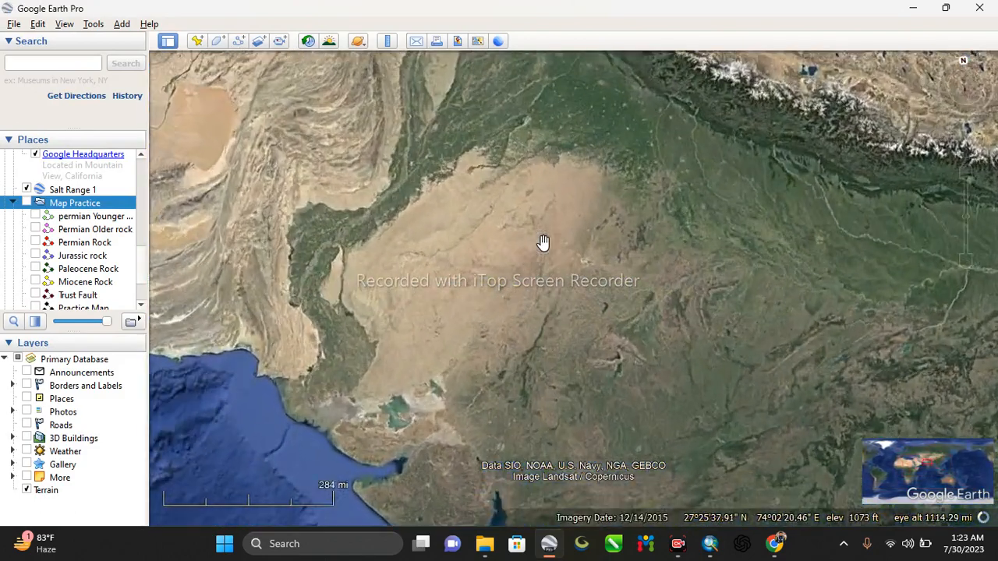
Switch to ArcMap and inspect the three labelled dip points against the Map Practice polylines at 1:10,000.
click(709, 544)
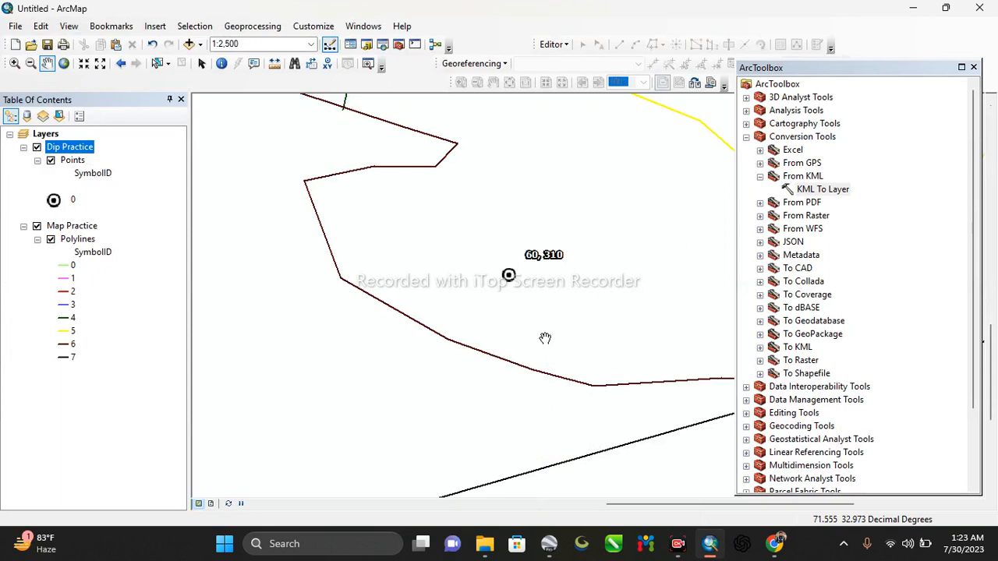
scroll(545, 338, up, 3)
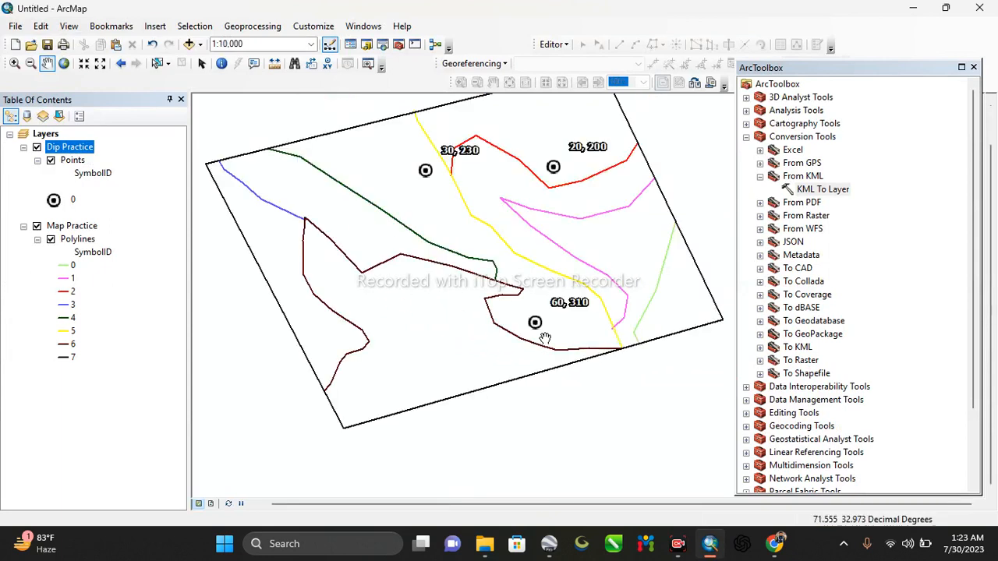
drag(464, 203, 483, 283)
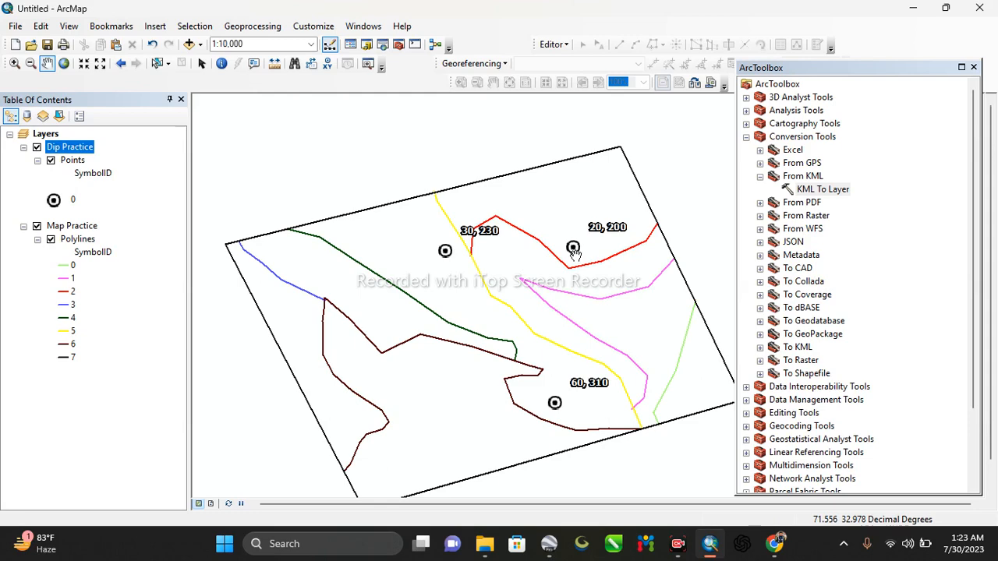
Switch to Google Earth Pro, go to the Salt Range 1 overlay and make it fully opaque.
click(549, 543)
scroll(39, 234, down, 2)
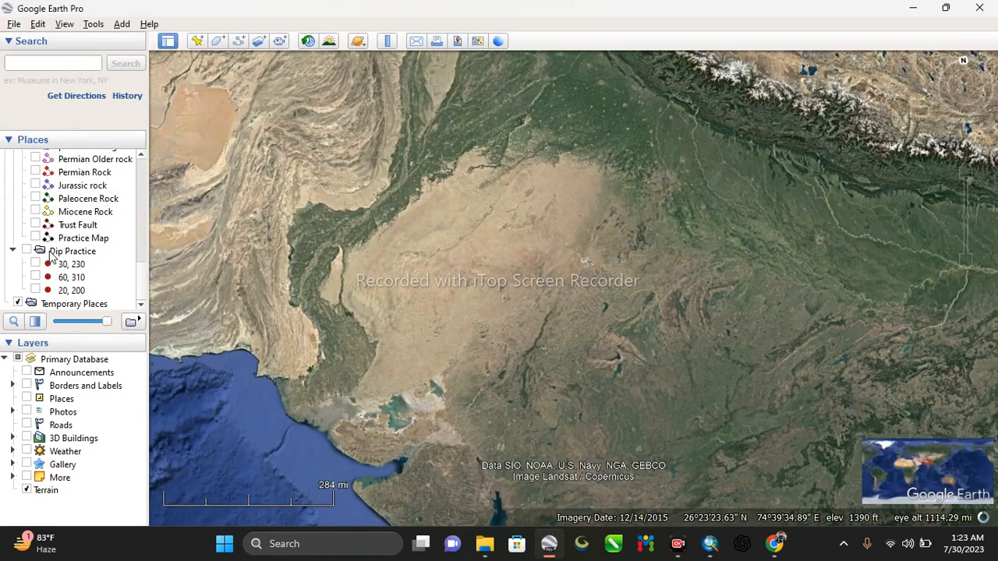
scroll(31, 257, up, 4)
click(26, 260)
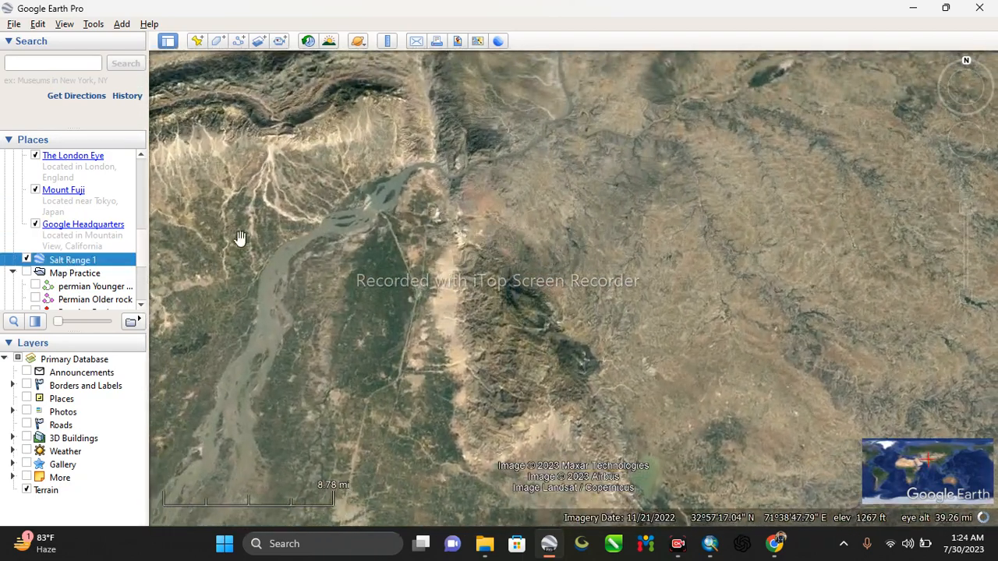
click(27, 259)
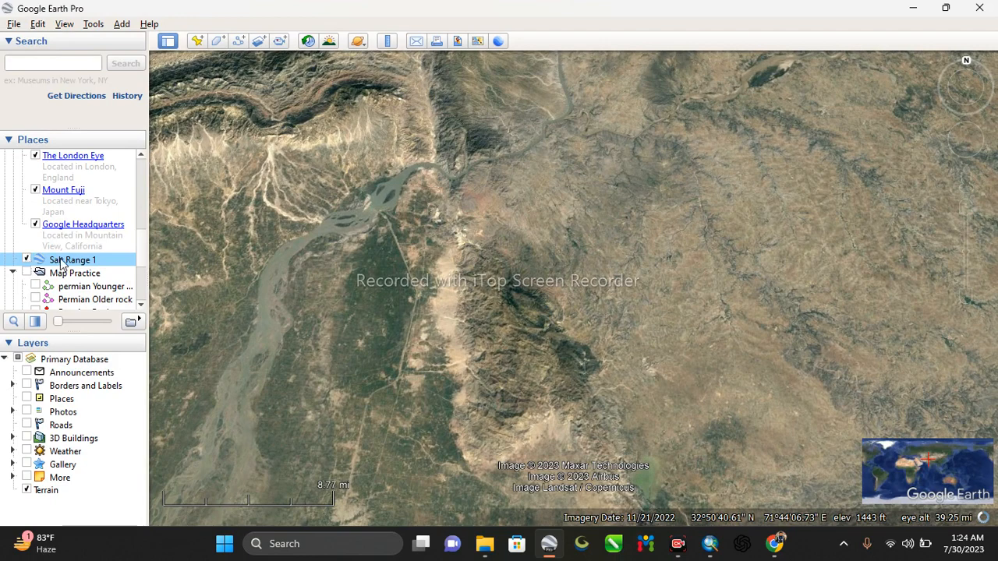
scroll(138, 269, down, 3)
scroll(390, 269, down, 4)
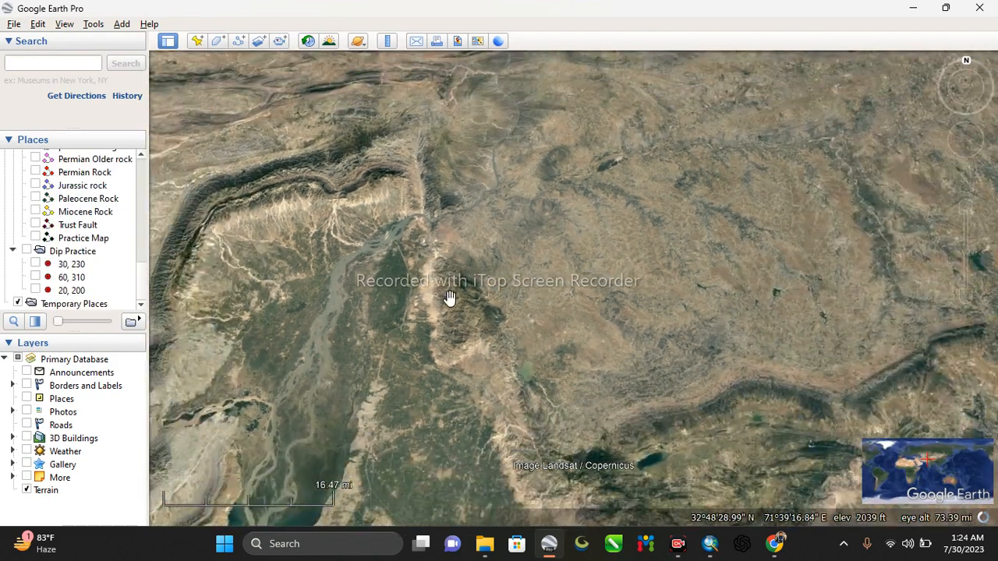
scroll(12, 258, up, 3)
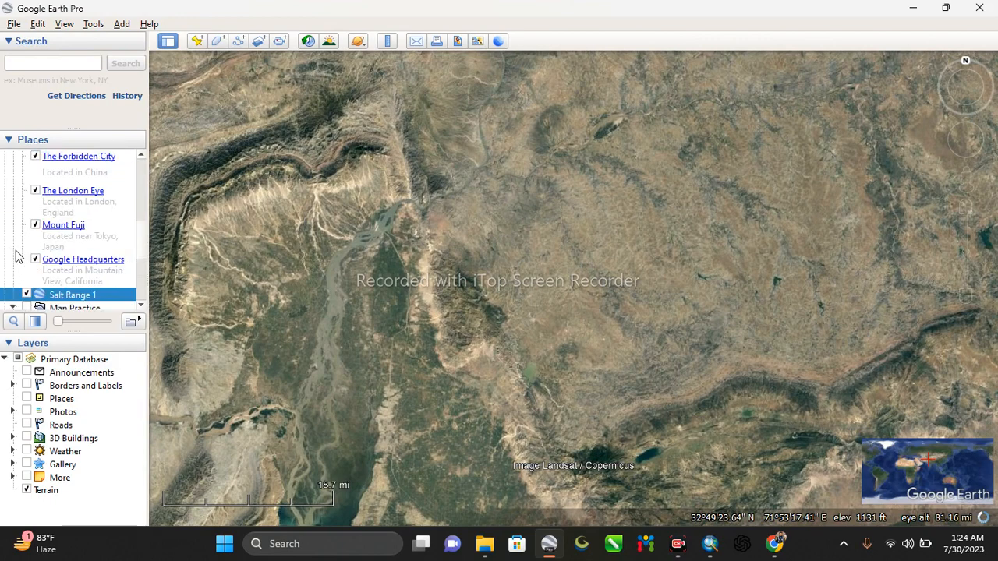
double_click(56, 295)
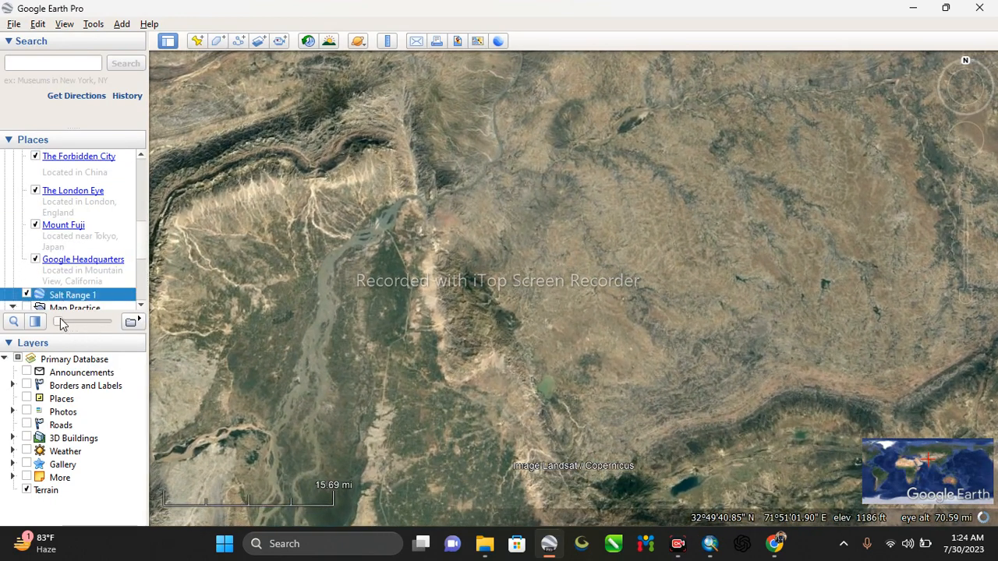
drag(61, 321, 135, 326)
Inspect the strike and dip symbols on the Salt Range geological map overlay up close.
scroll(454, 269, up, 5)
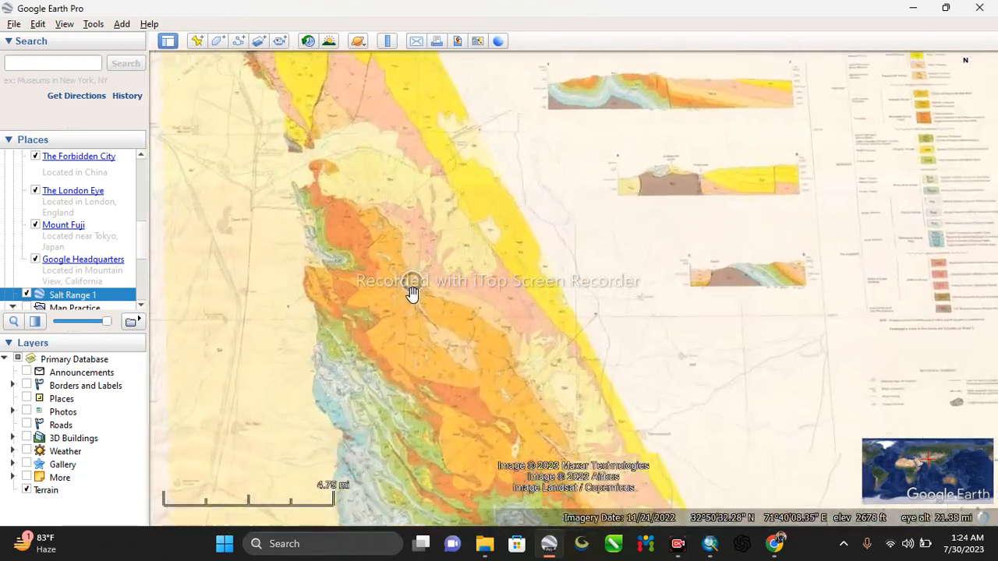
scroll(412, 293, up, 5)
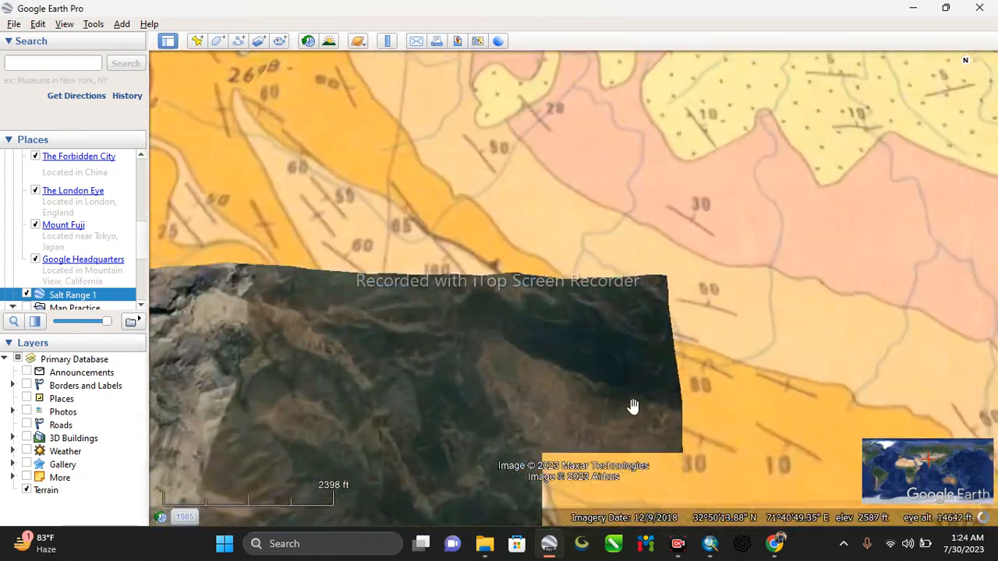
drag(633, 407, 501, 351)
scroll(555, 382, up, 2)
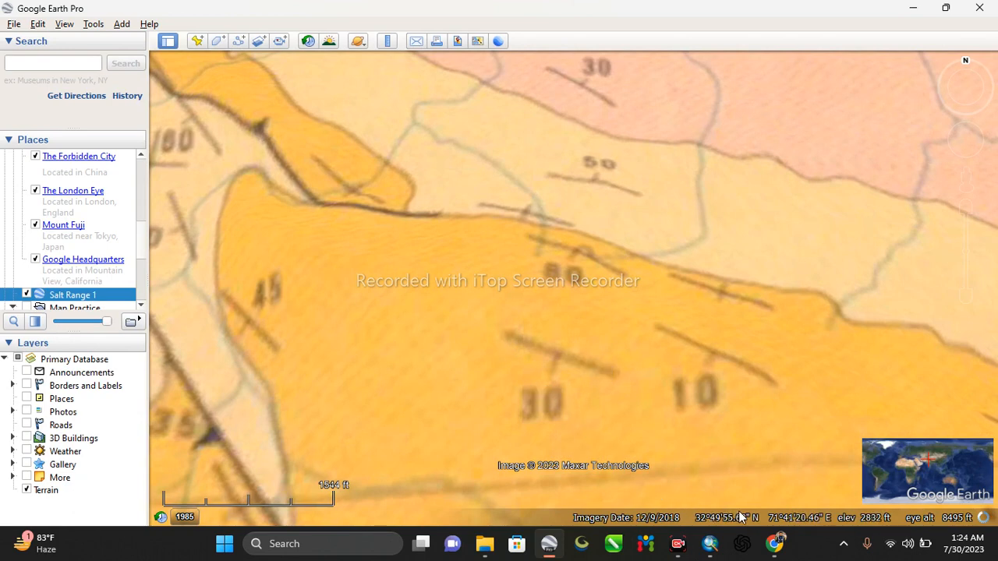
Switch to ArcMap and review the whole converted practice map with its dip points at 1:15,000.
click(710, 544)
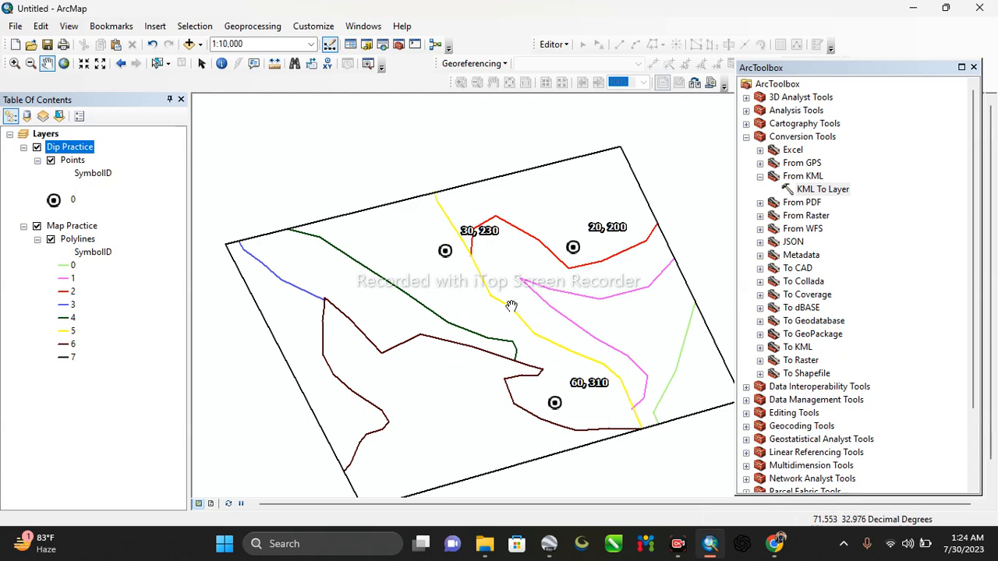
scroll(511, 303, up, 2)
scroll(511, 301, down, 2)
scroll(512, 300, down, 1)
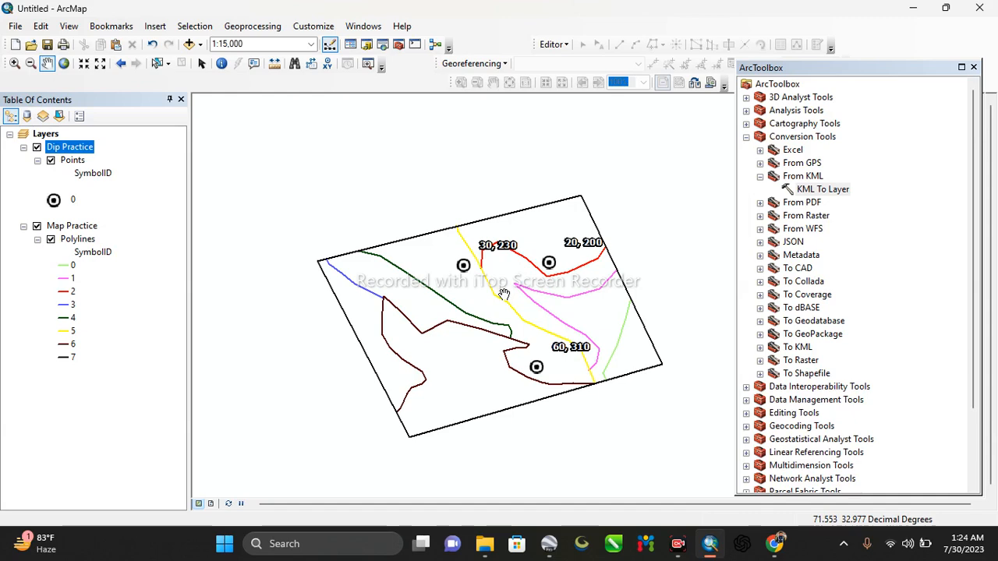
Switch to Google Earth Pro and examine the geological cross sections beside the Salt Range map.
click(549, 544)
scroll(487, 371, down, 5)
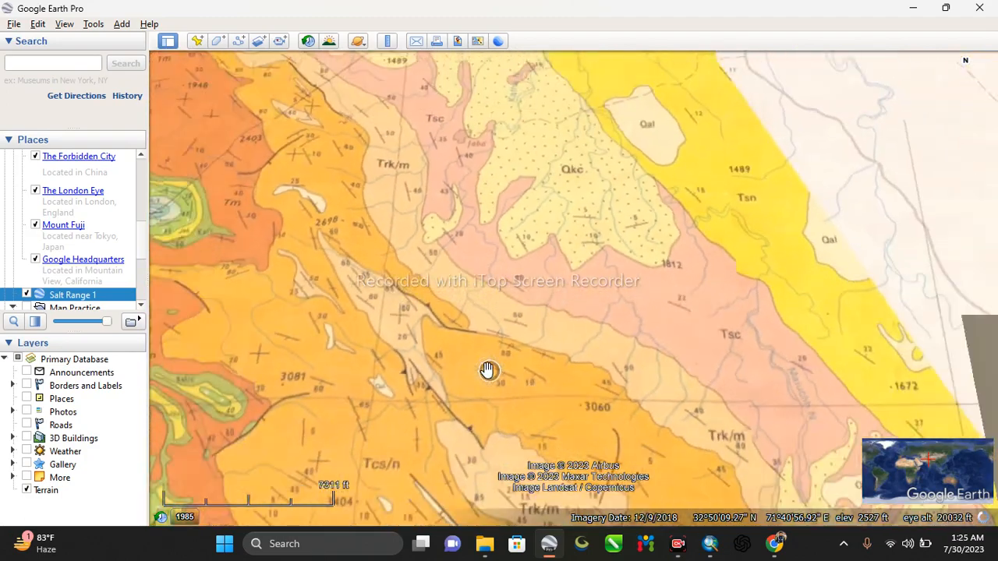
scroll(489, 372, down, 5)
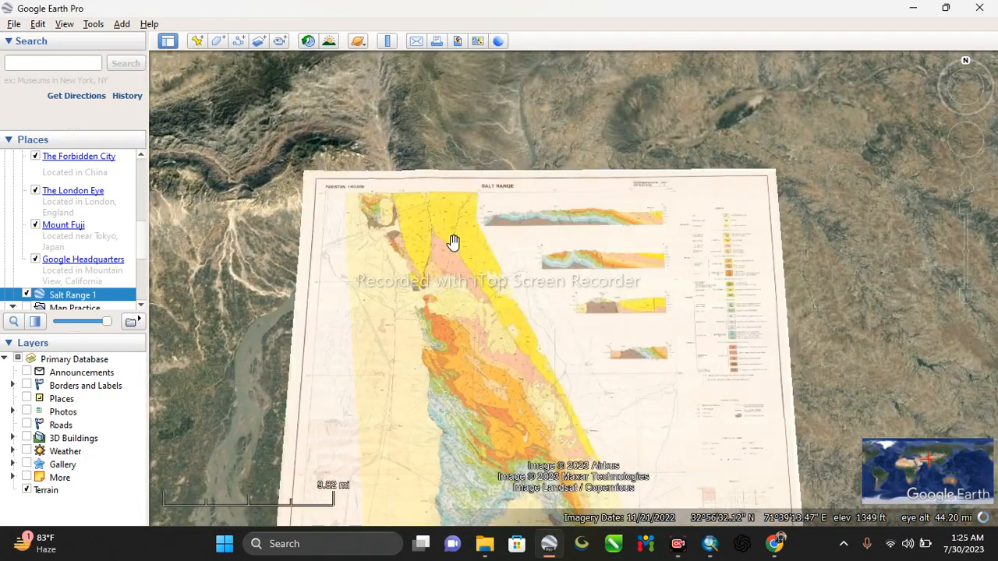
scroll(513, 216, up, 1)
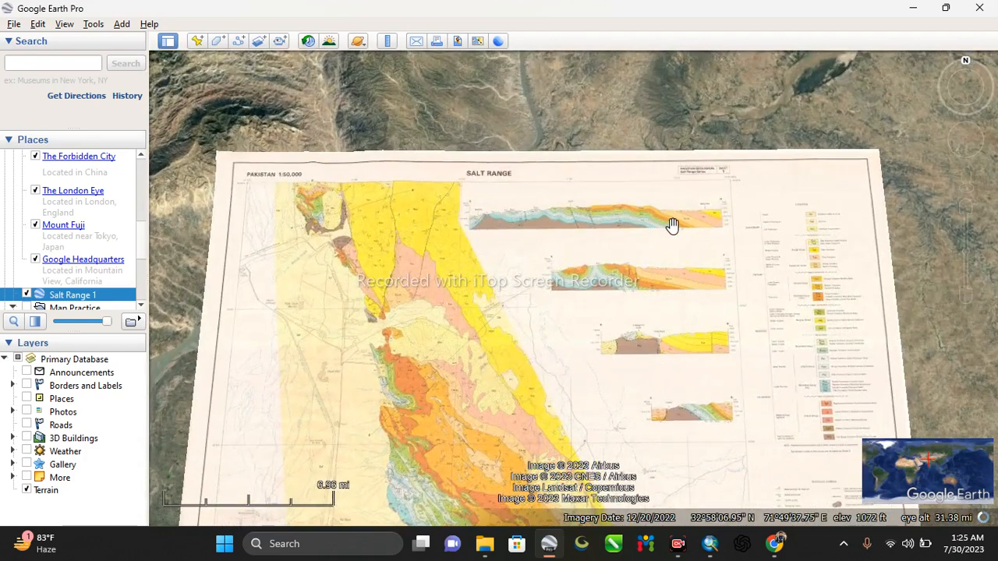
scroll(561, 216, up, 2)
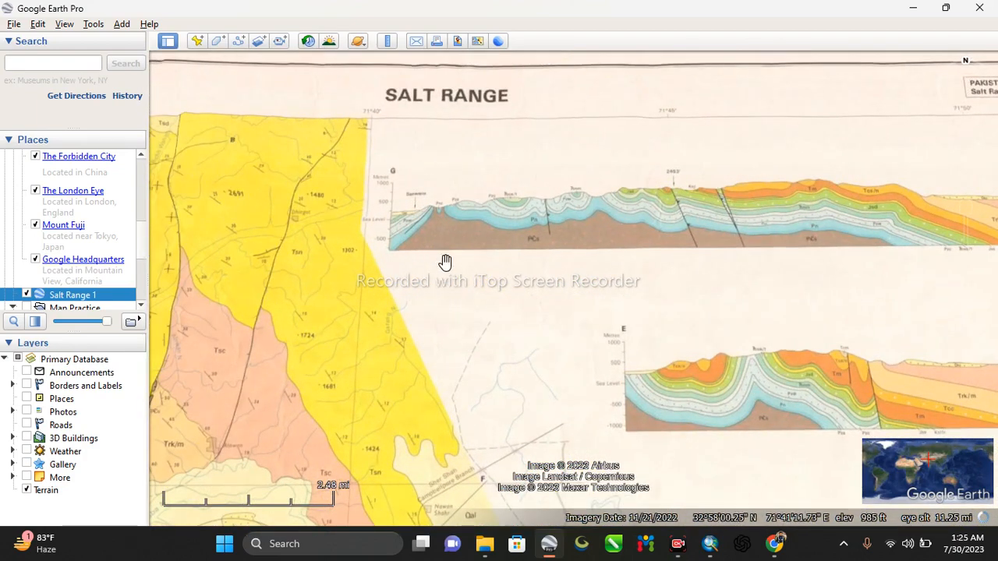
scroll(444, 261, down, 1)
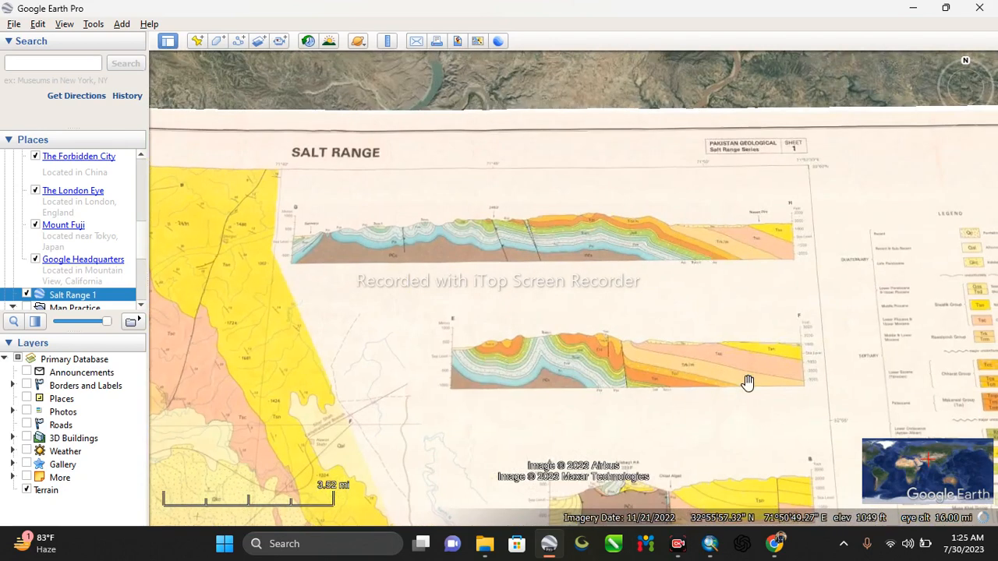